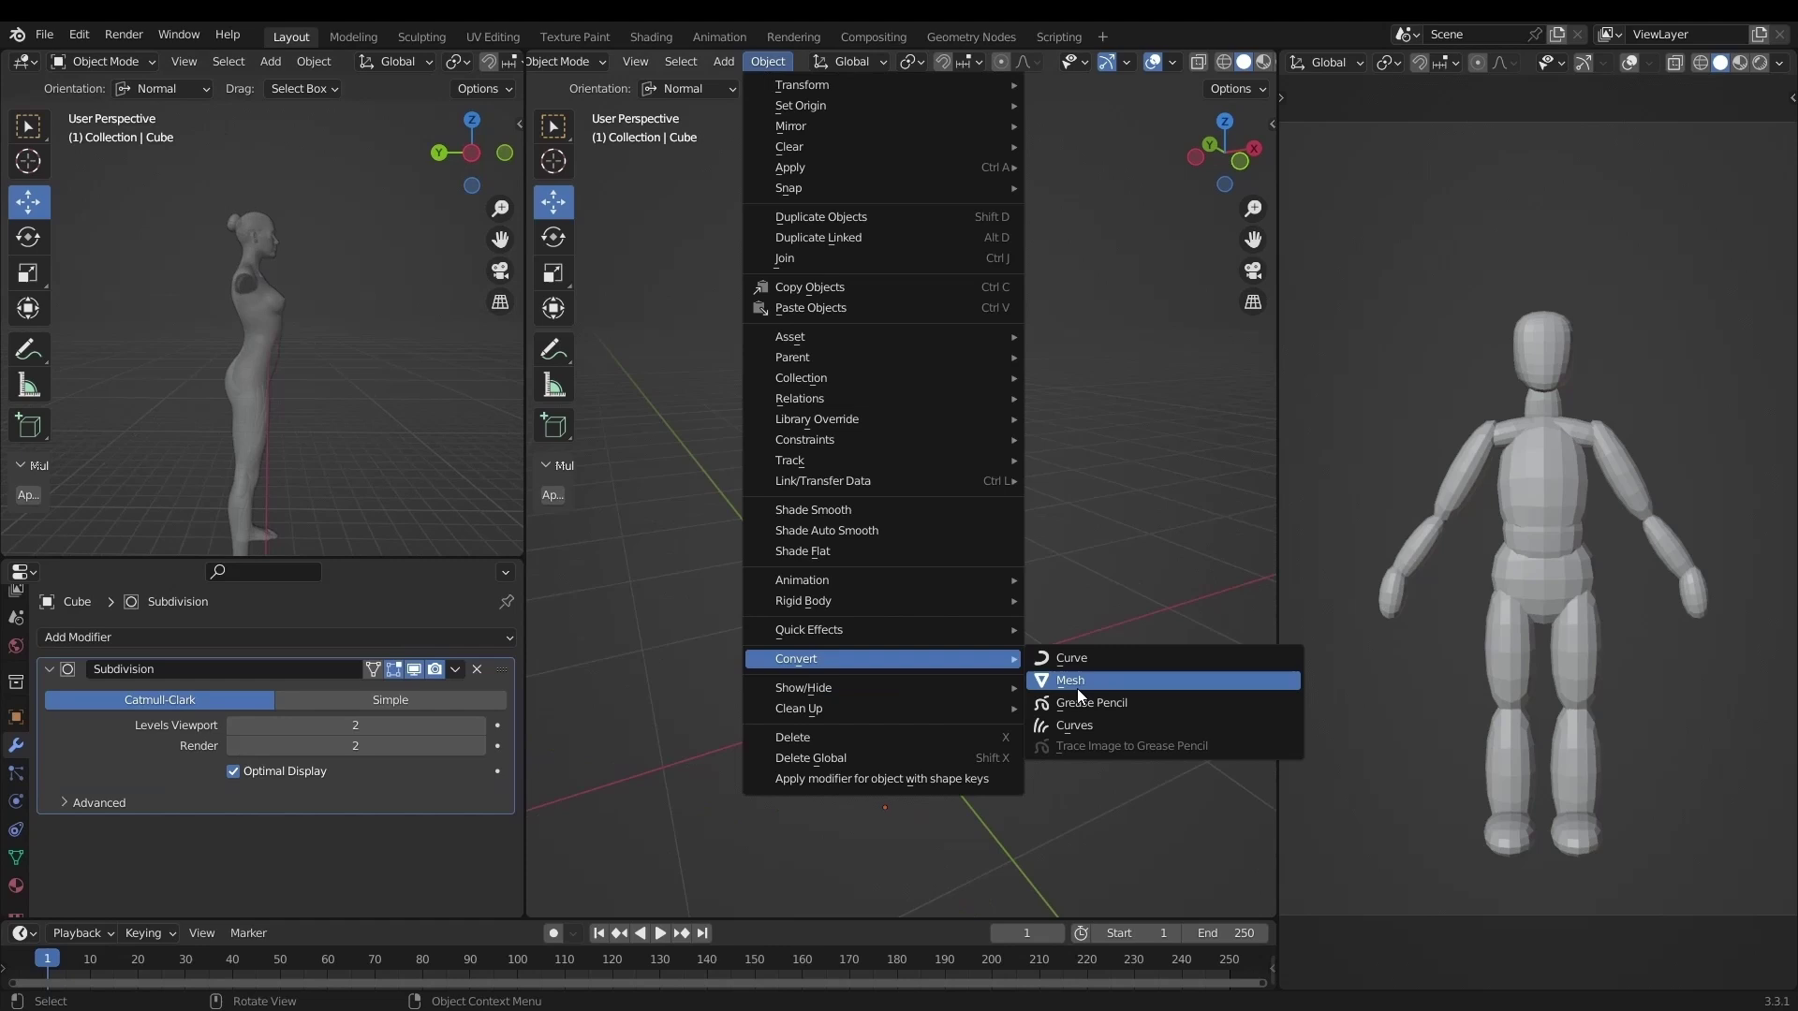
Convert the subdivided body pieces into real mesh with Convert > Mesh.
{"action": "left_click", "coordinate": [1078, 681]}
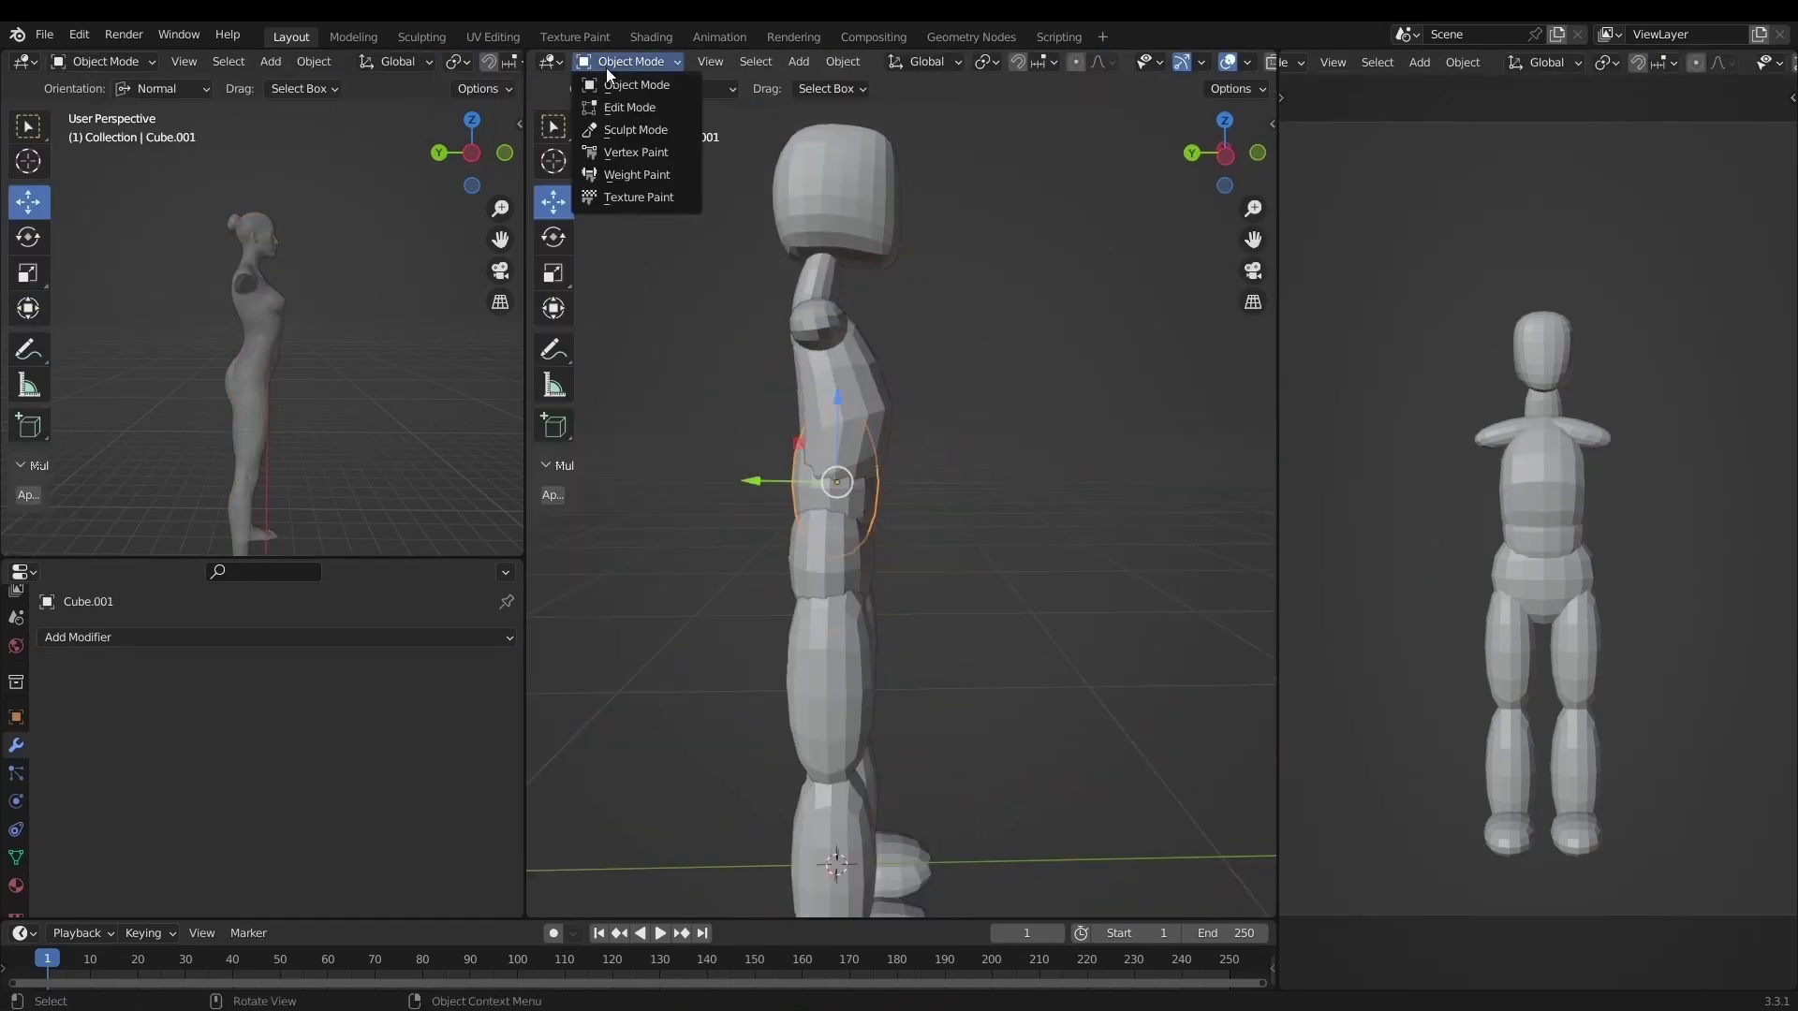
{"action": "left_click", "coordinate": [622, 124]}
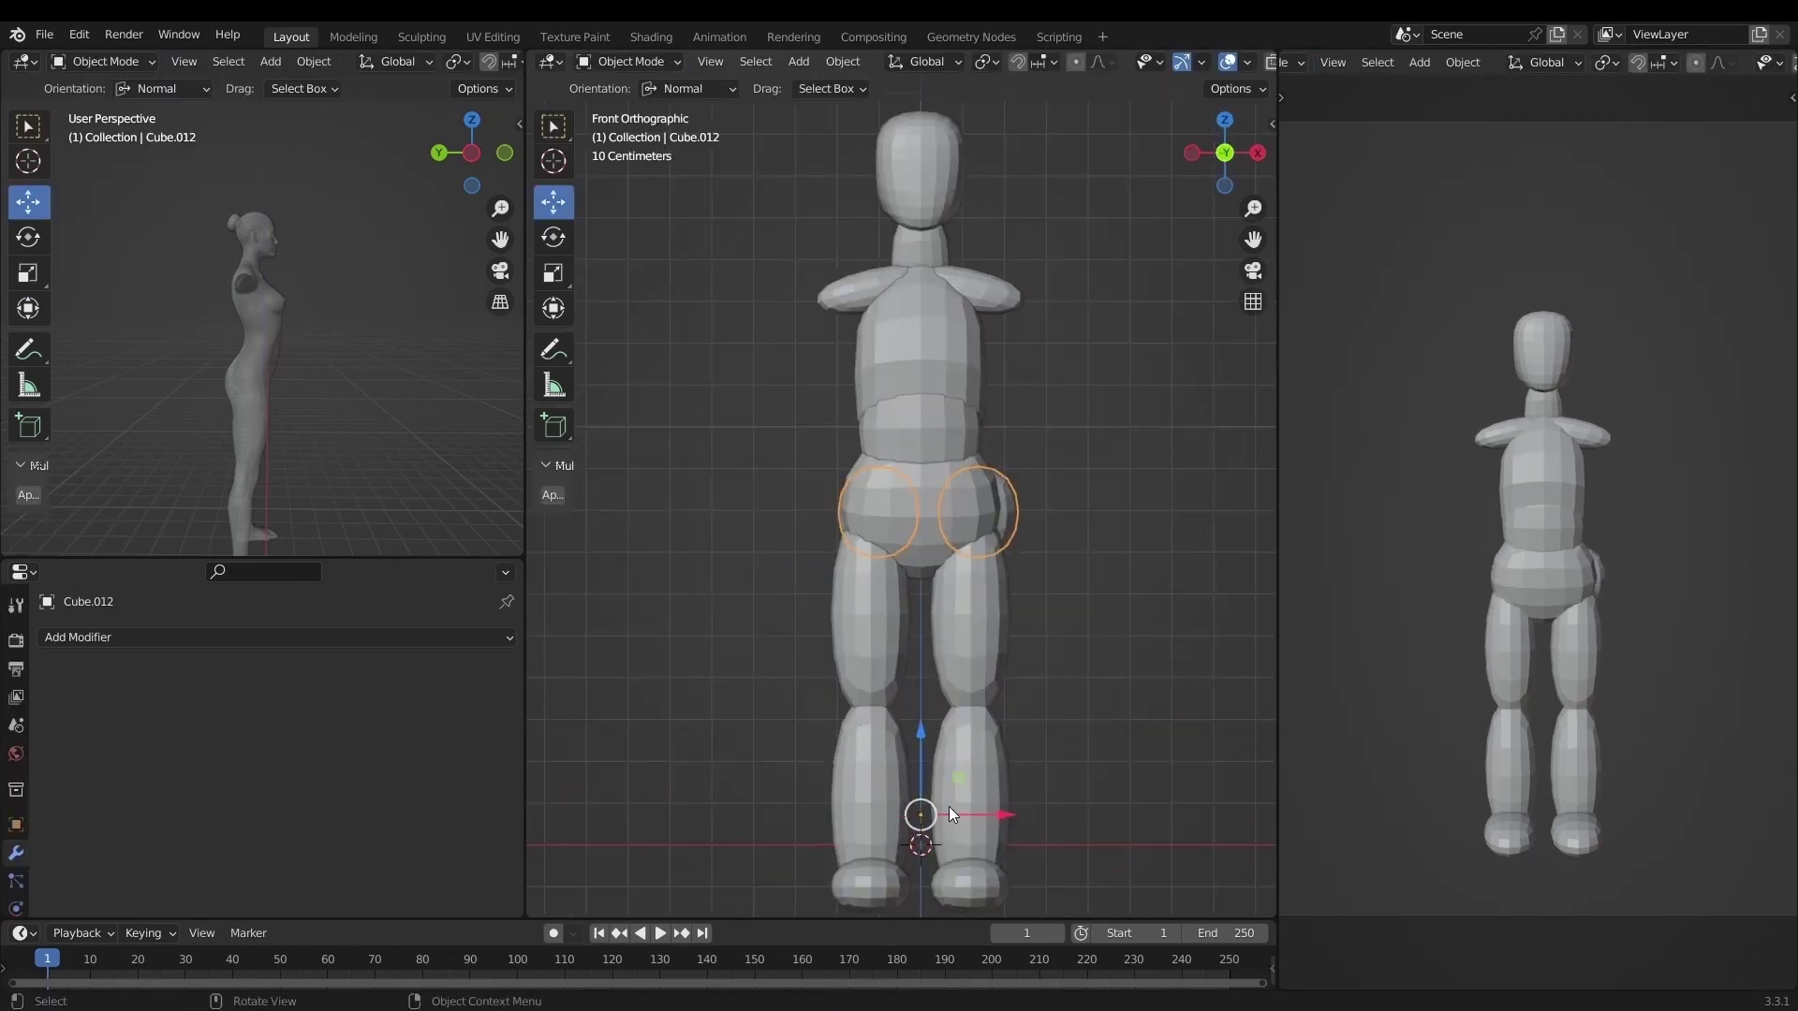
{"action": "left_click", "coordinate": [842, 61]}
{"action": "mouse_move", "coordinate": [936, 167]}
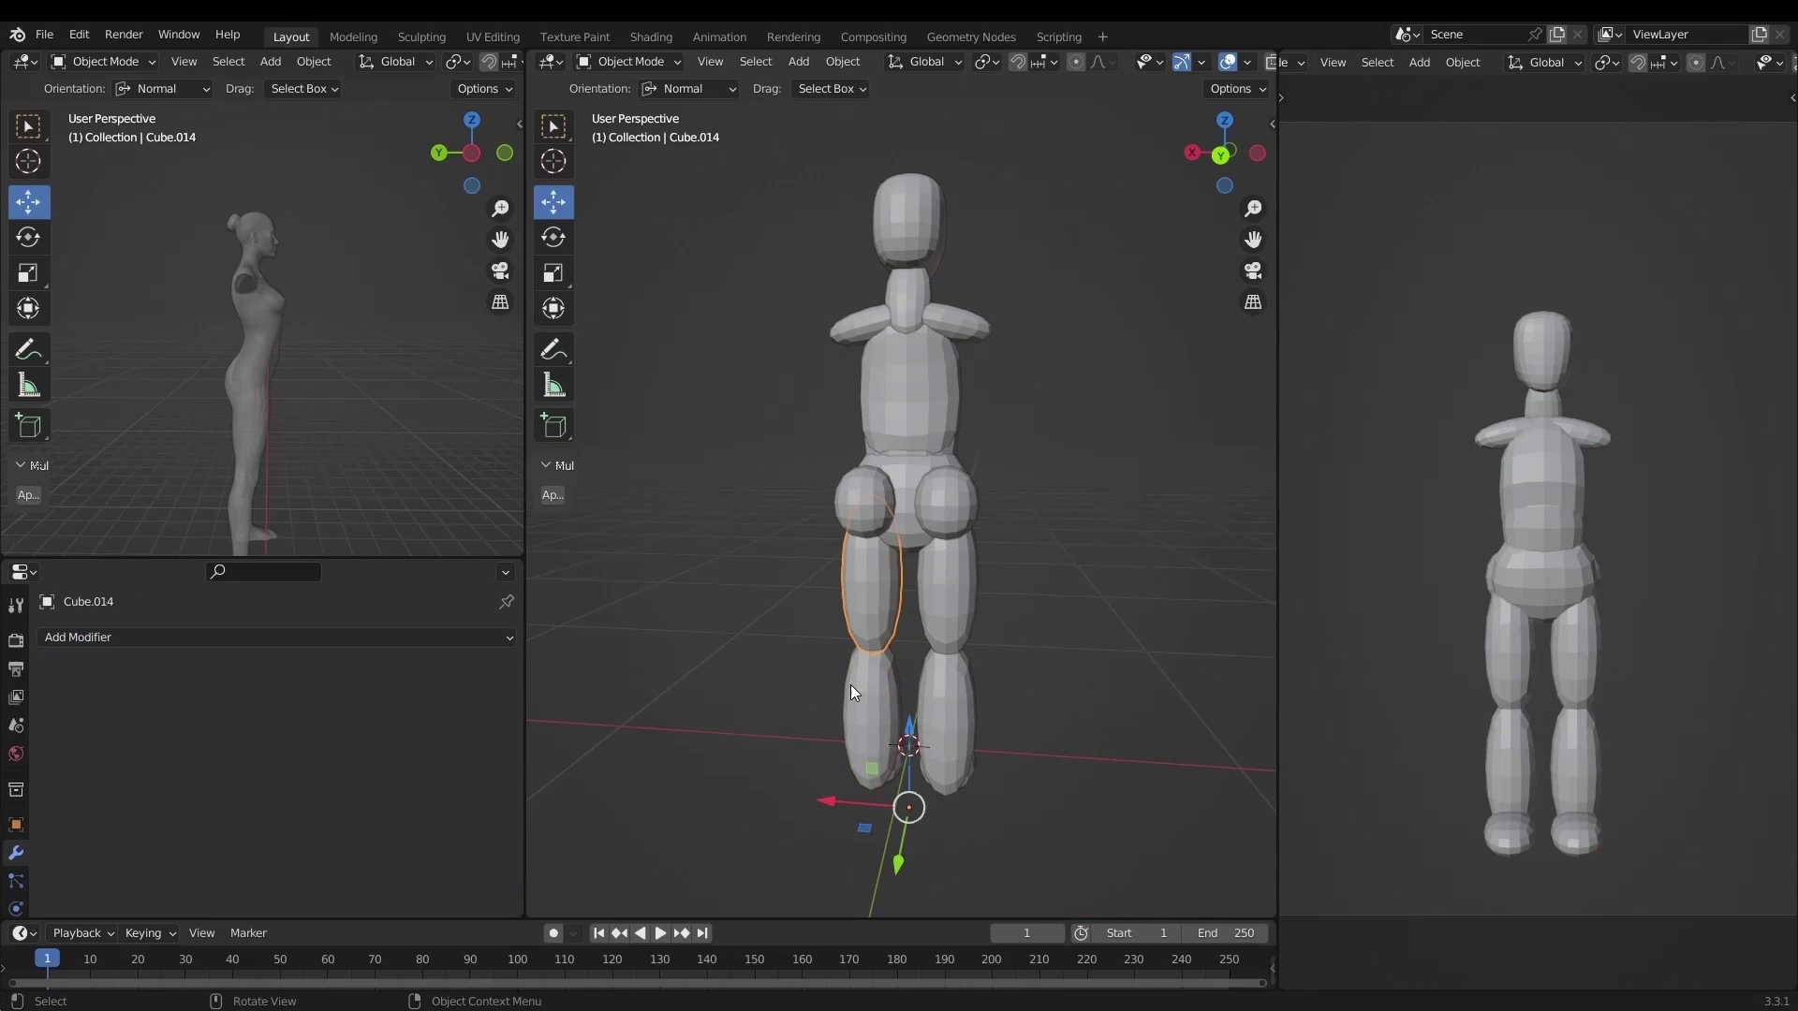
Sculpt the hips, legs and feet with the Elastic Deform and Grab brushes.
{"action": "left_click", "coordinate": [272, 637]}
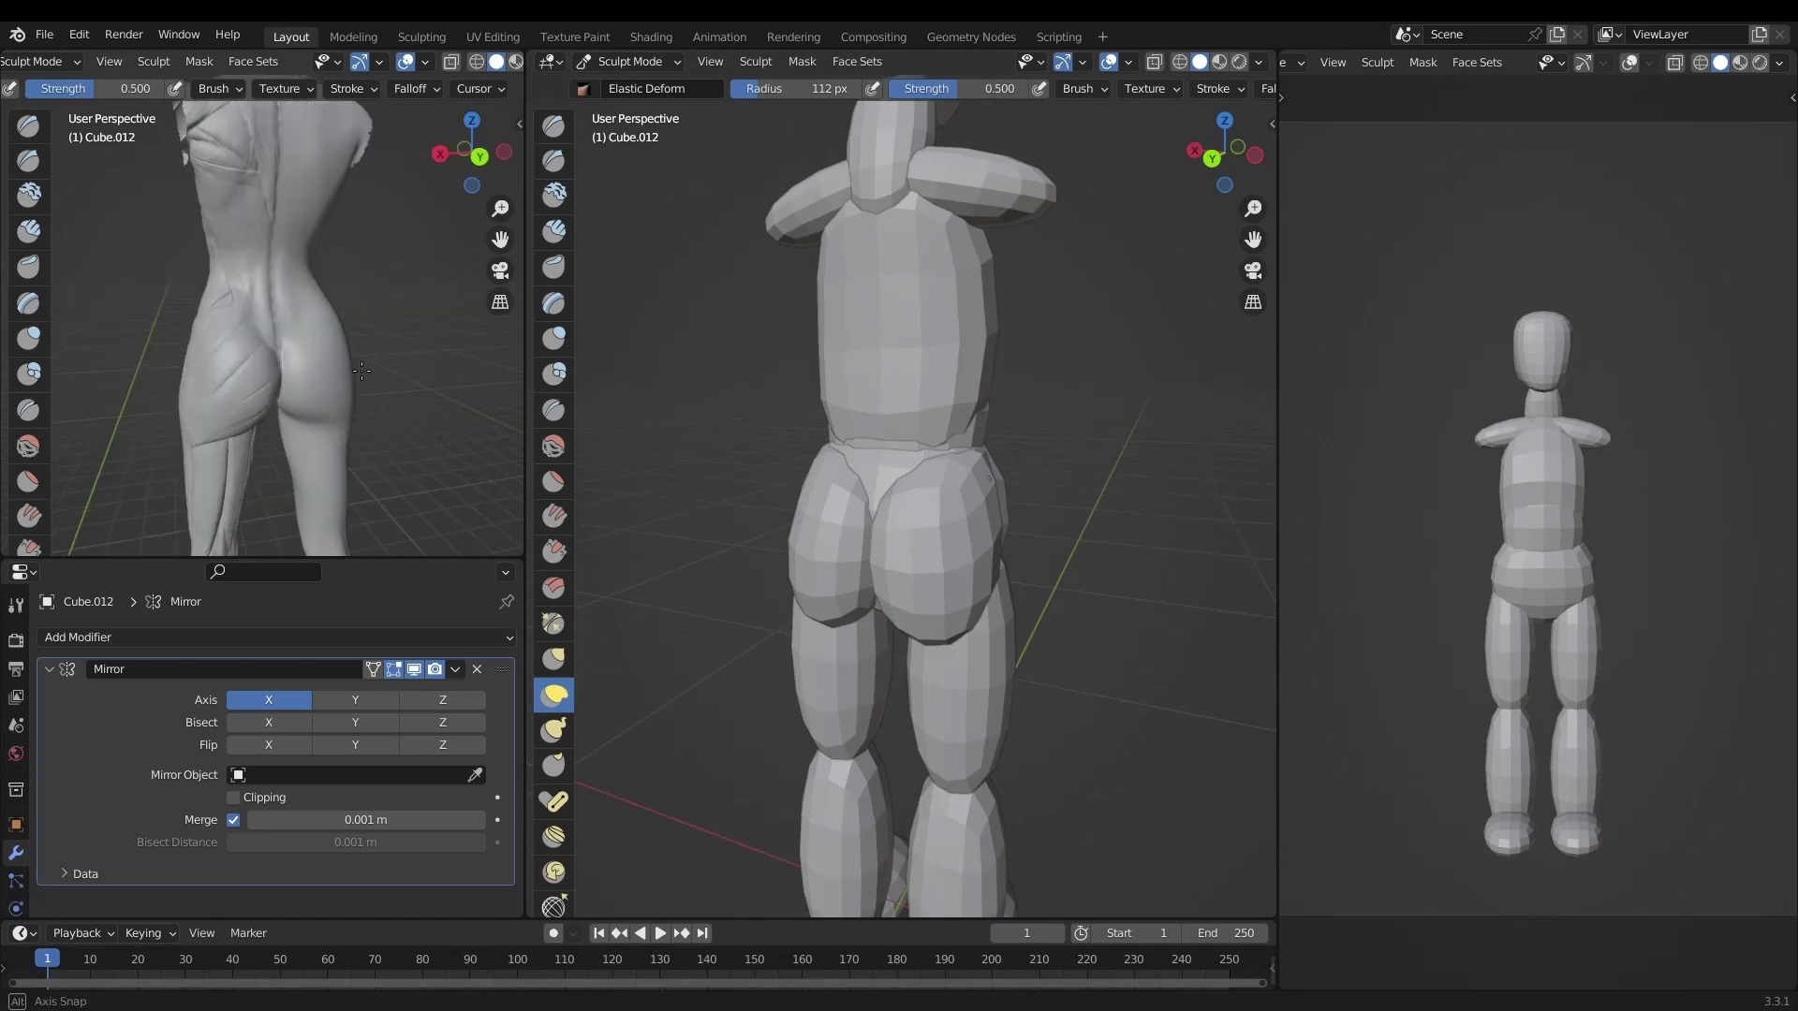
{"action": "middle_click_drag", "start_coordinate": [394, 403], "coordinate": [476, 362]}
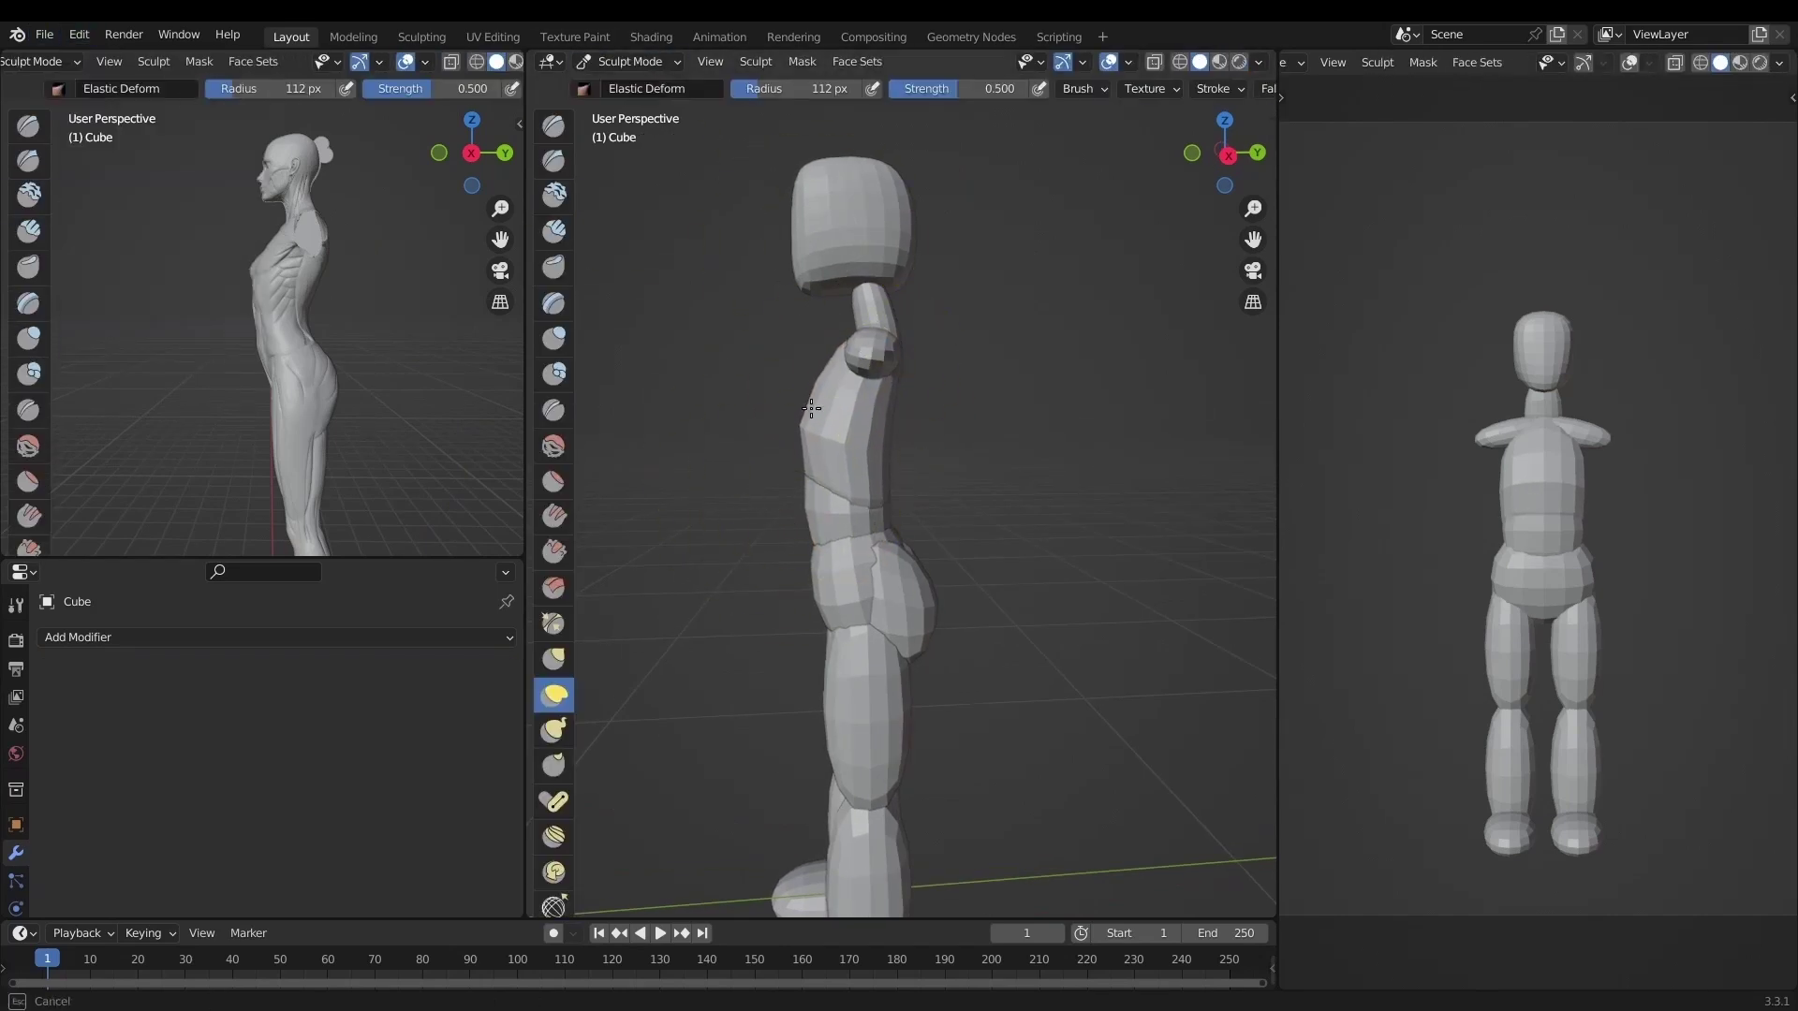
{"action": "scroll", "coordinate": [810, 409], "scroll_direction": "up", "scroll_amount": 3}
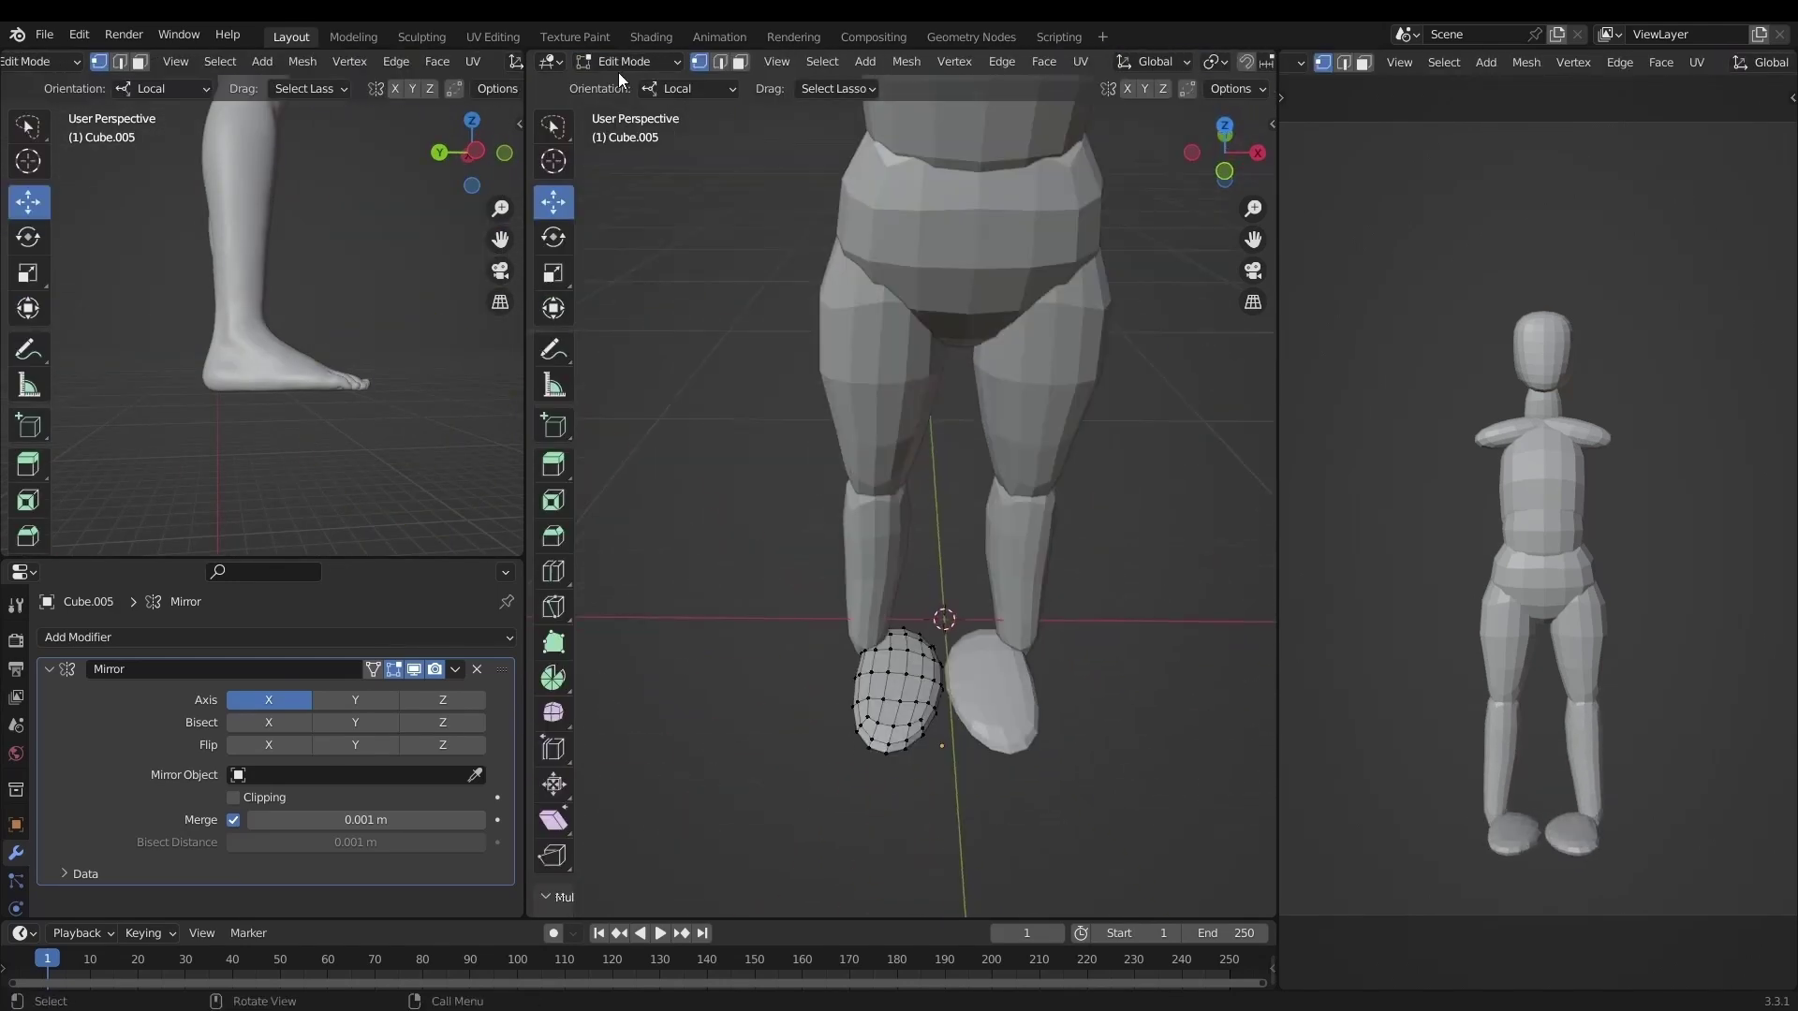
{"action": "left_click", "coordinate": [558, 657]}
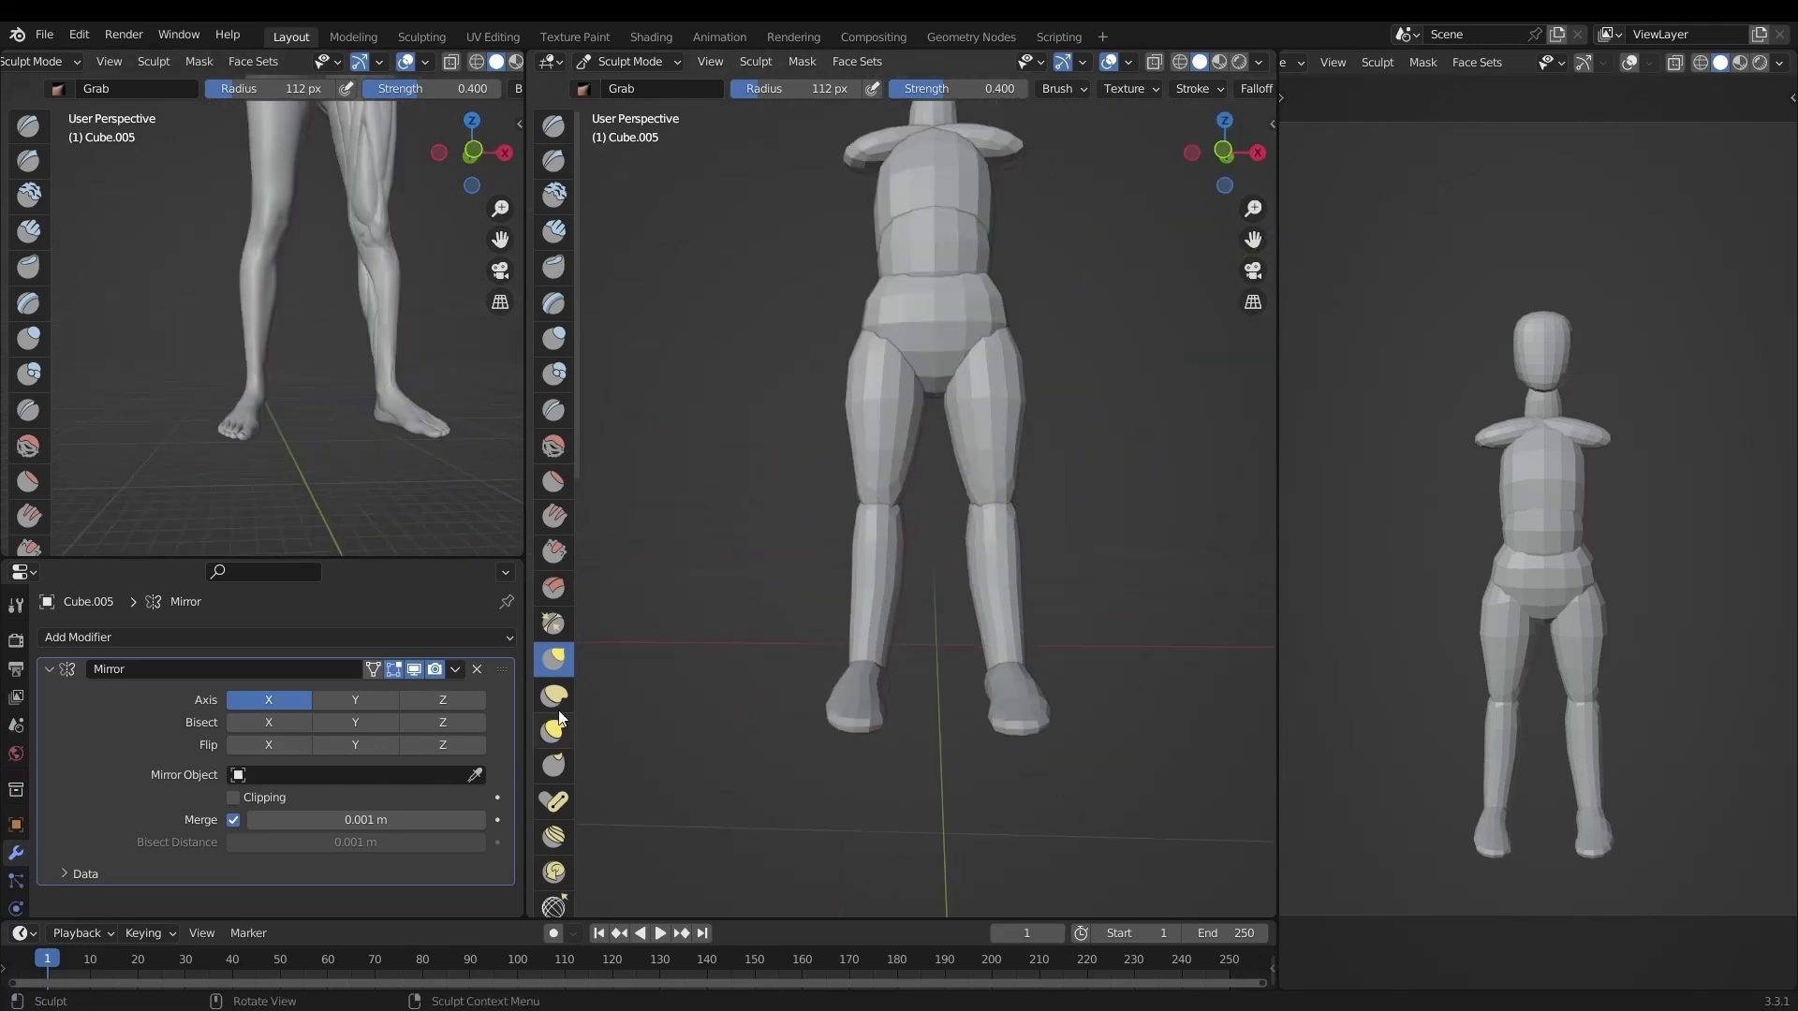
{"action": "left_click", "coordinate": [629, 61]}
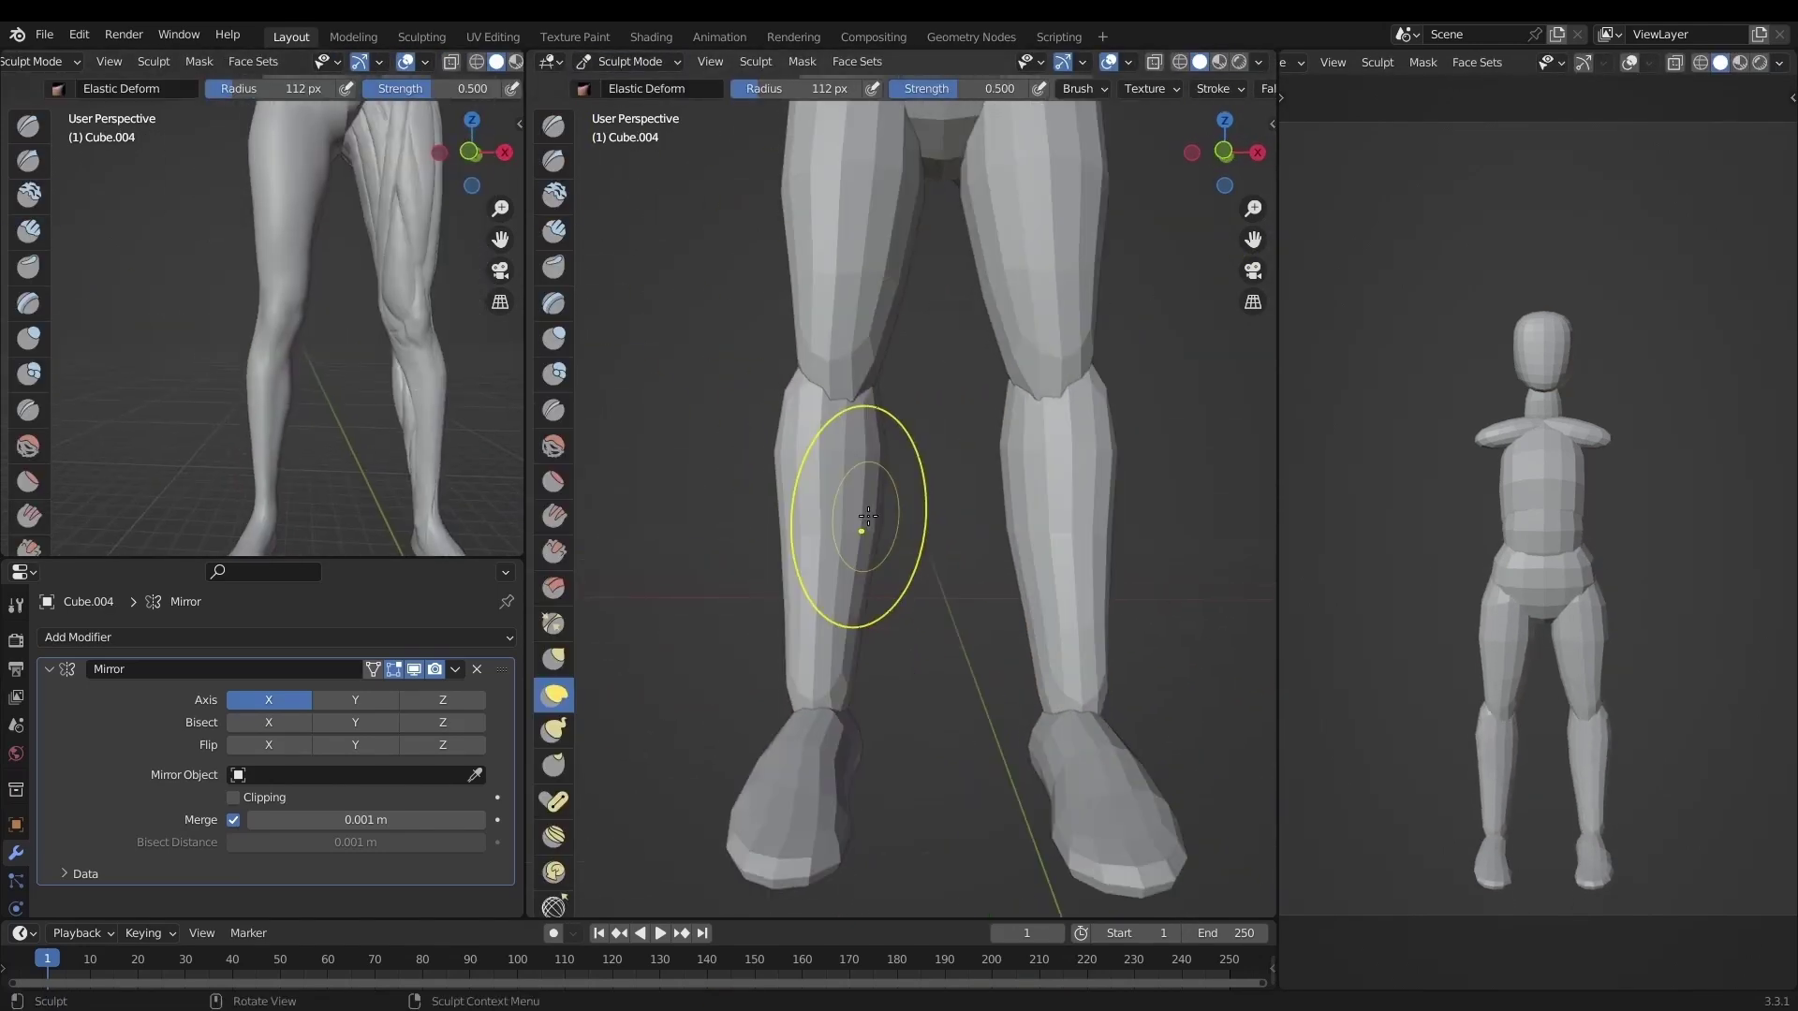
{"action": "scroll", "coordinate": [867, 516], "scroll_direction": "down", "scroll_amount": 5}
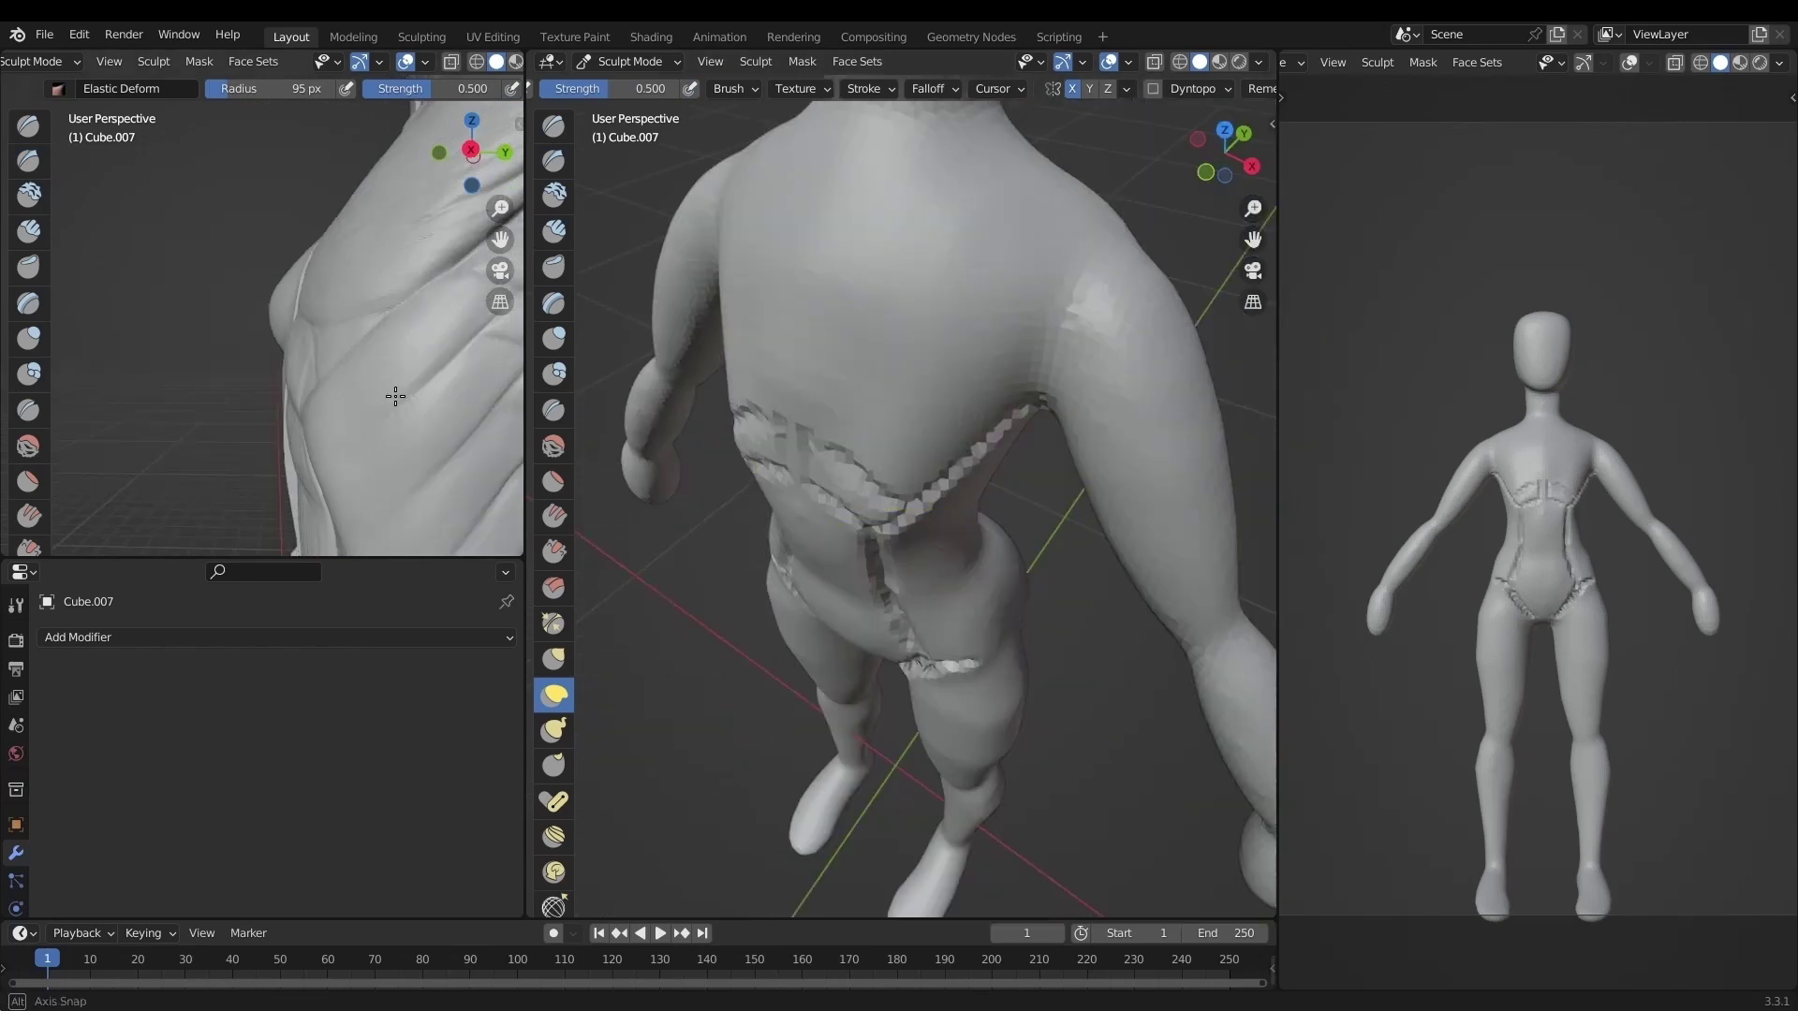
Orbit around the joined, remeshed figure to inspect its sculpted muscle definition.
{"action": "middle_click_drag", "start_coordinate": [390, 393], "coordinate": [313, 291]}
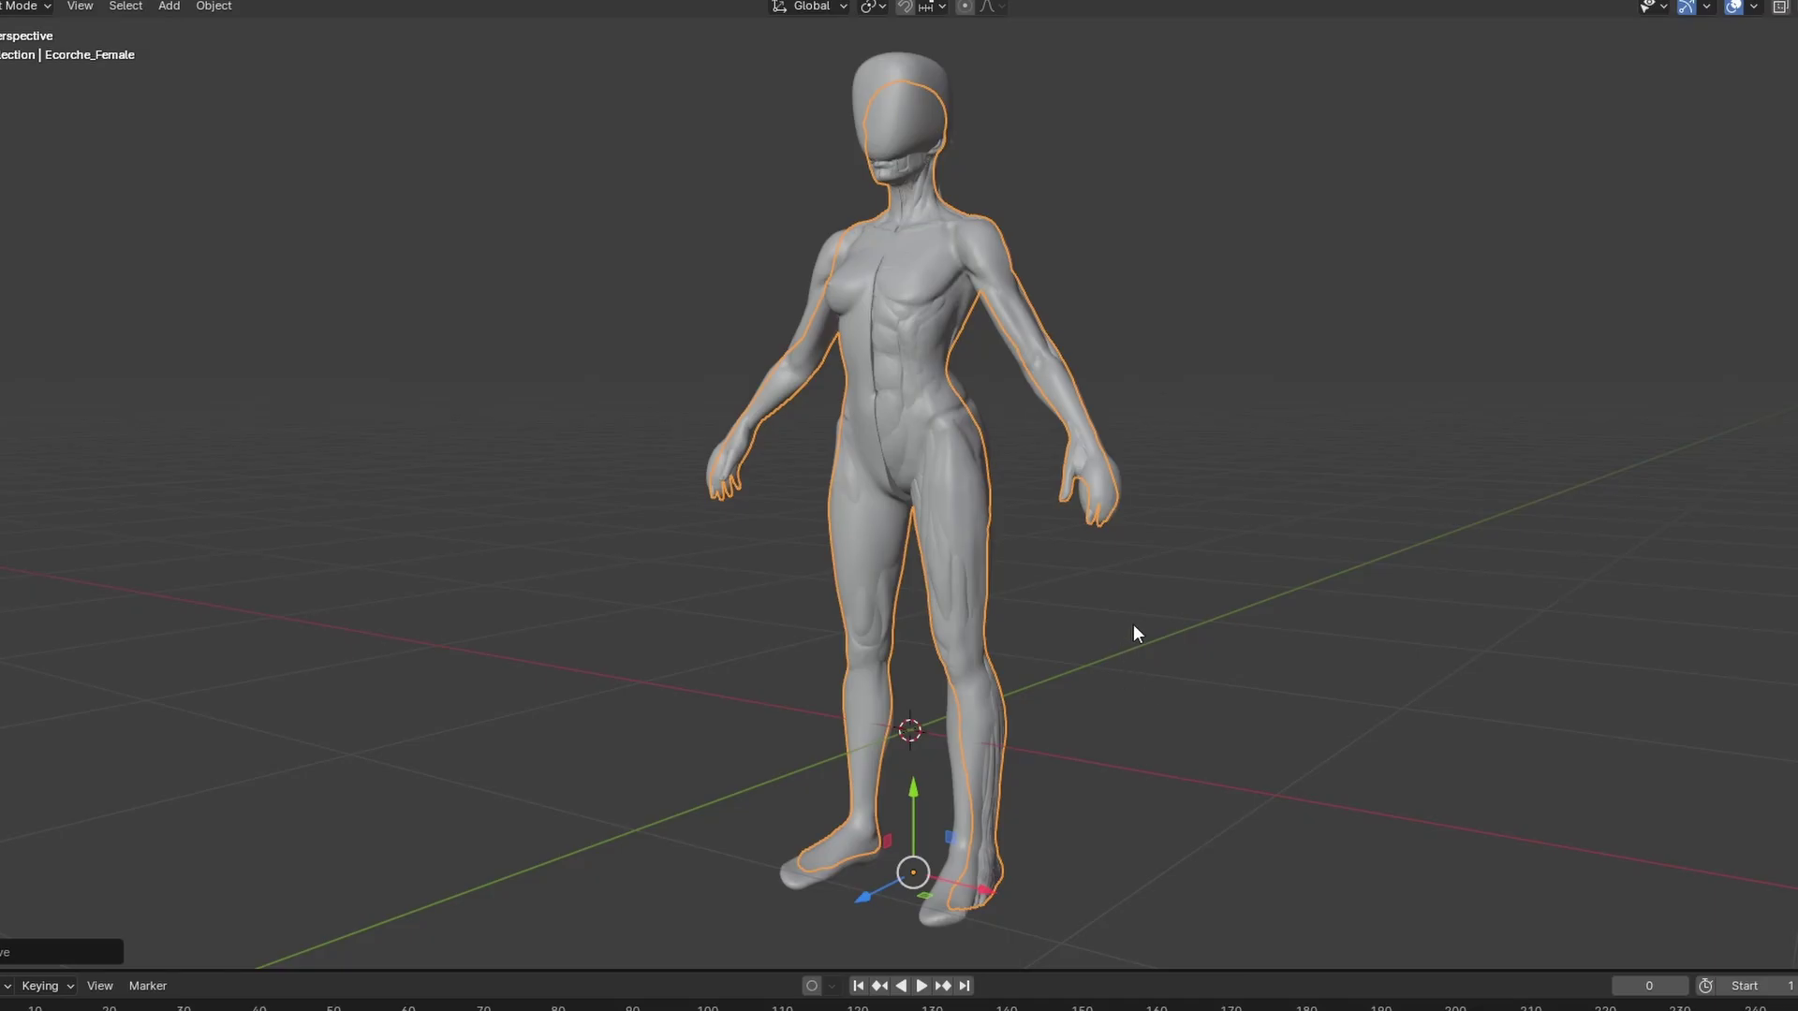
Slide Ecorche_Female beside the mannequin and switch to side orthographic view.
{"action": "scroll", "coordinate": [1135, 628], "scroll_direction": "down", "scroll_amount": 2}
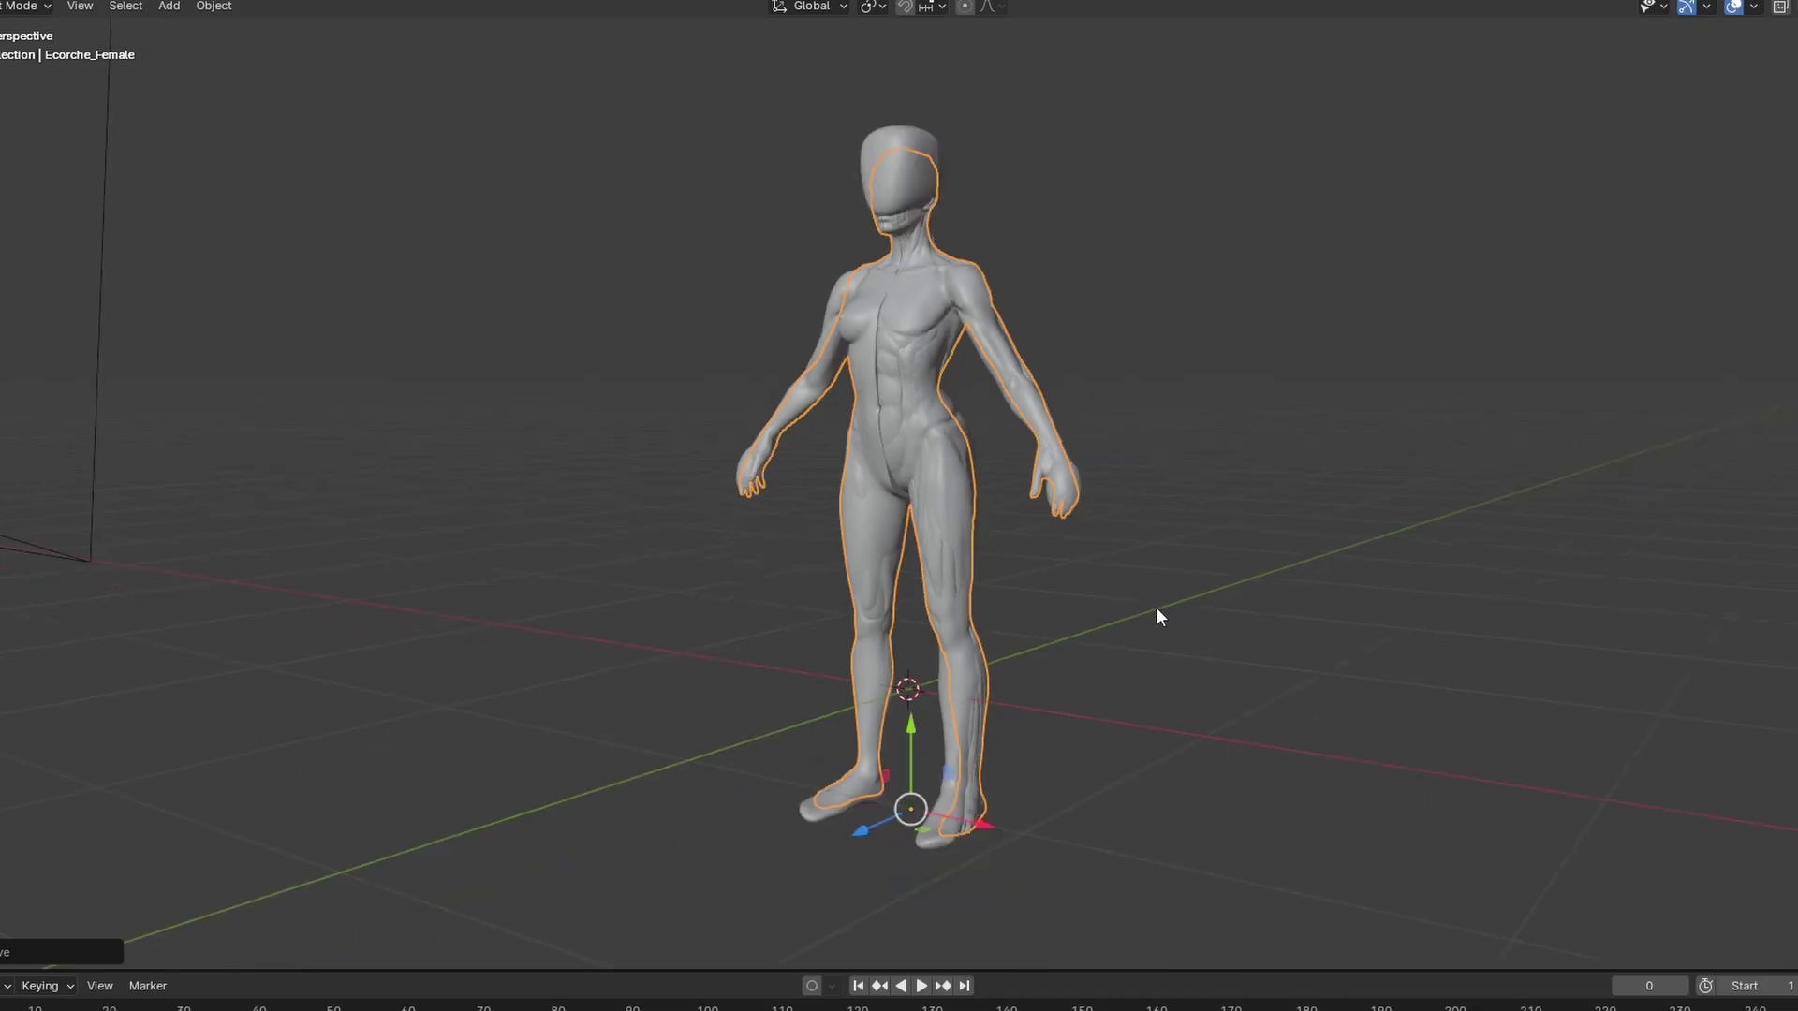
{"action": "middle_click_drag", "start_coordinate": [1132, 614], "coordinate": [965, 646]}
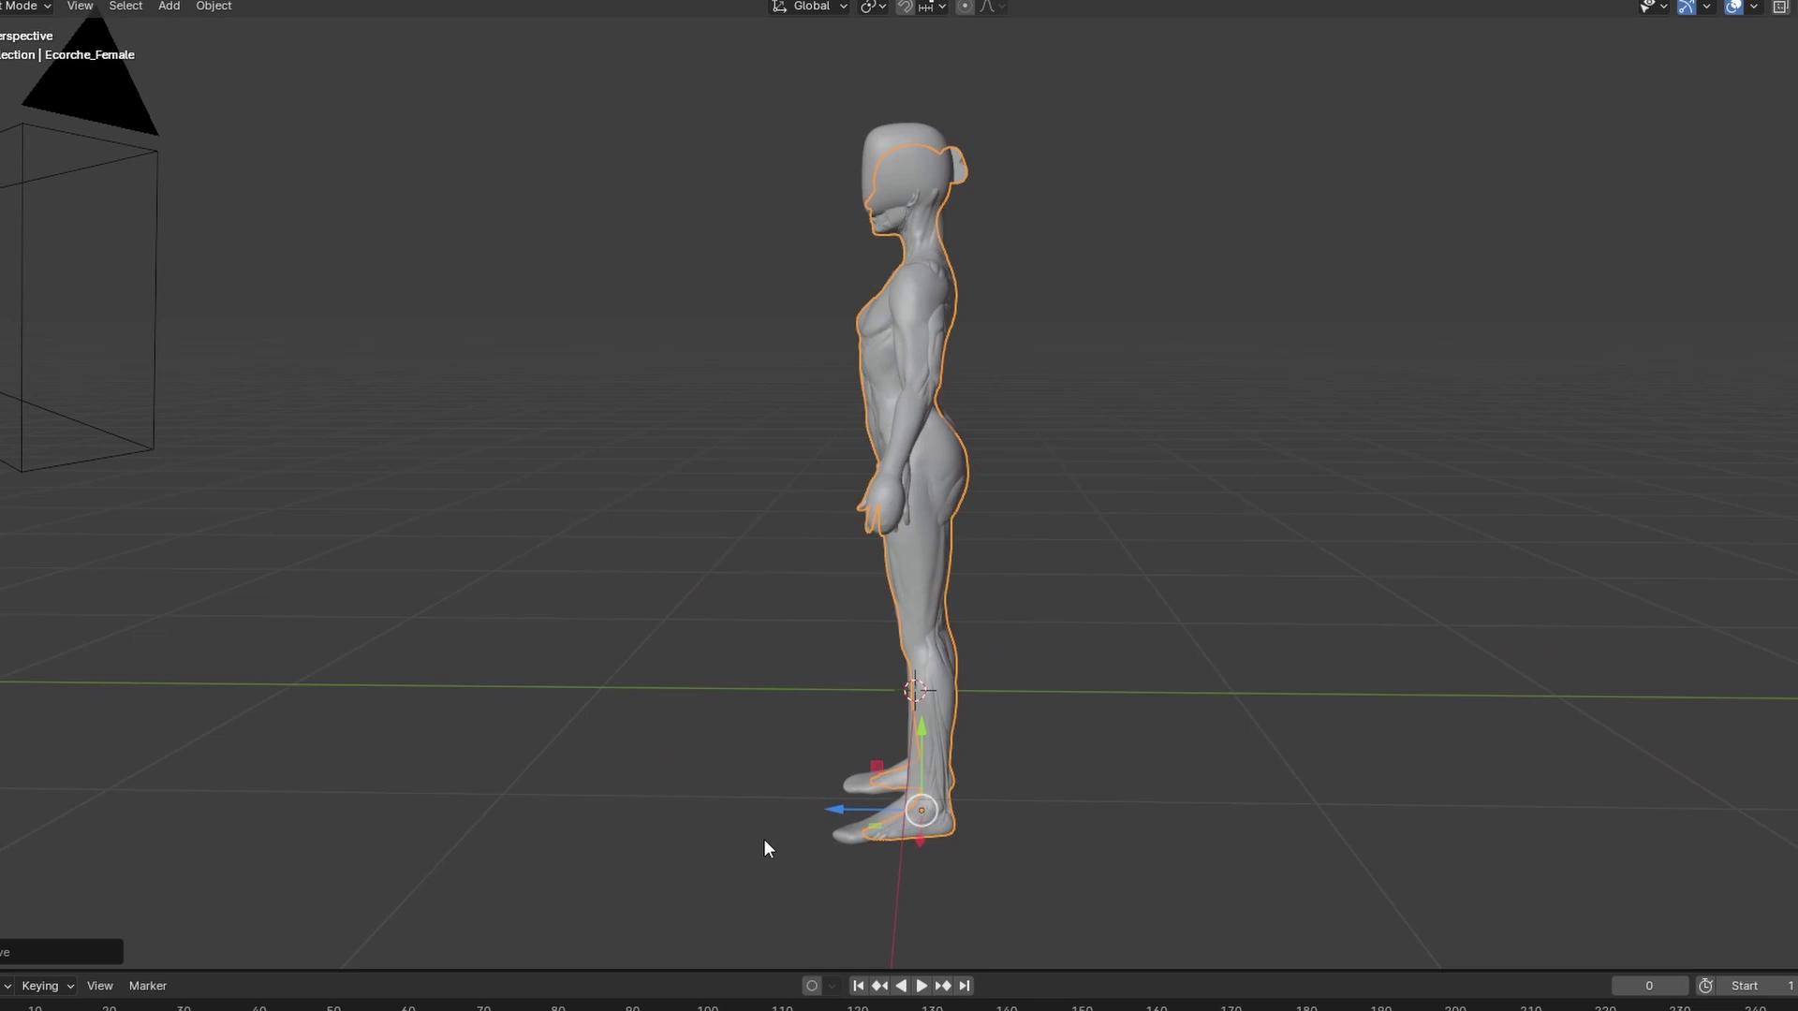
{"action": "left_click_drag", "start_coordinate": [830, 803], "coordinate": [1000, 681]}
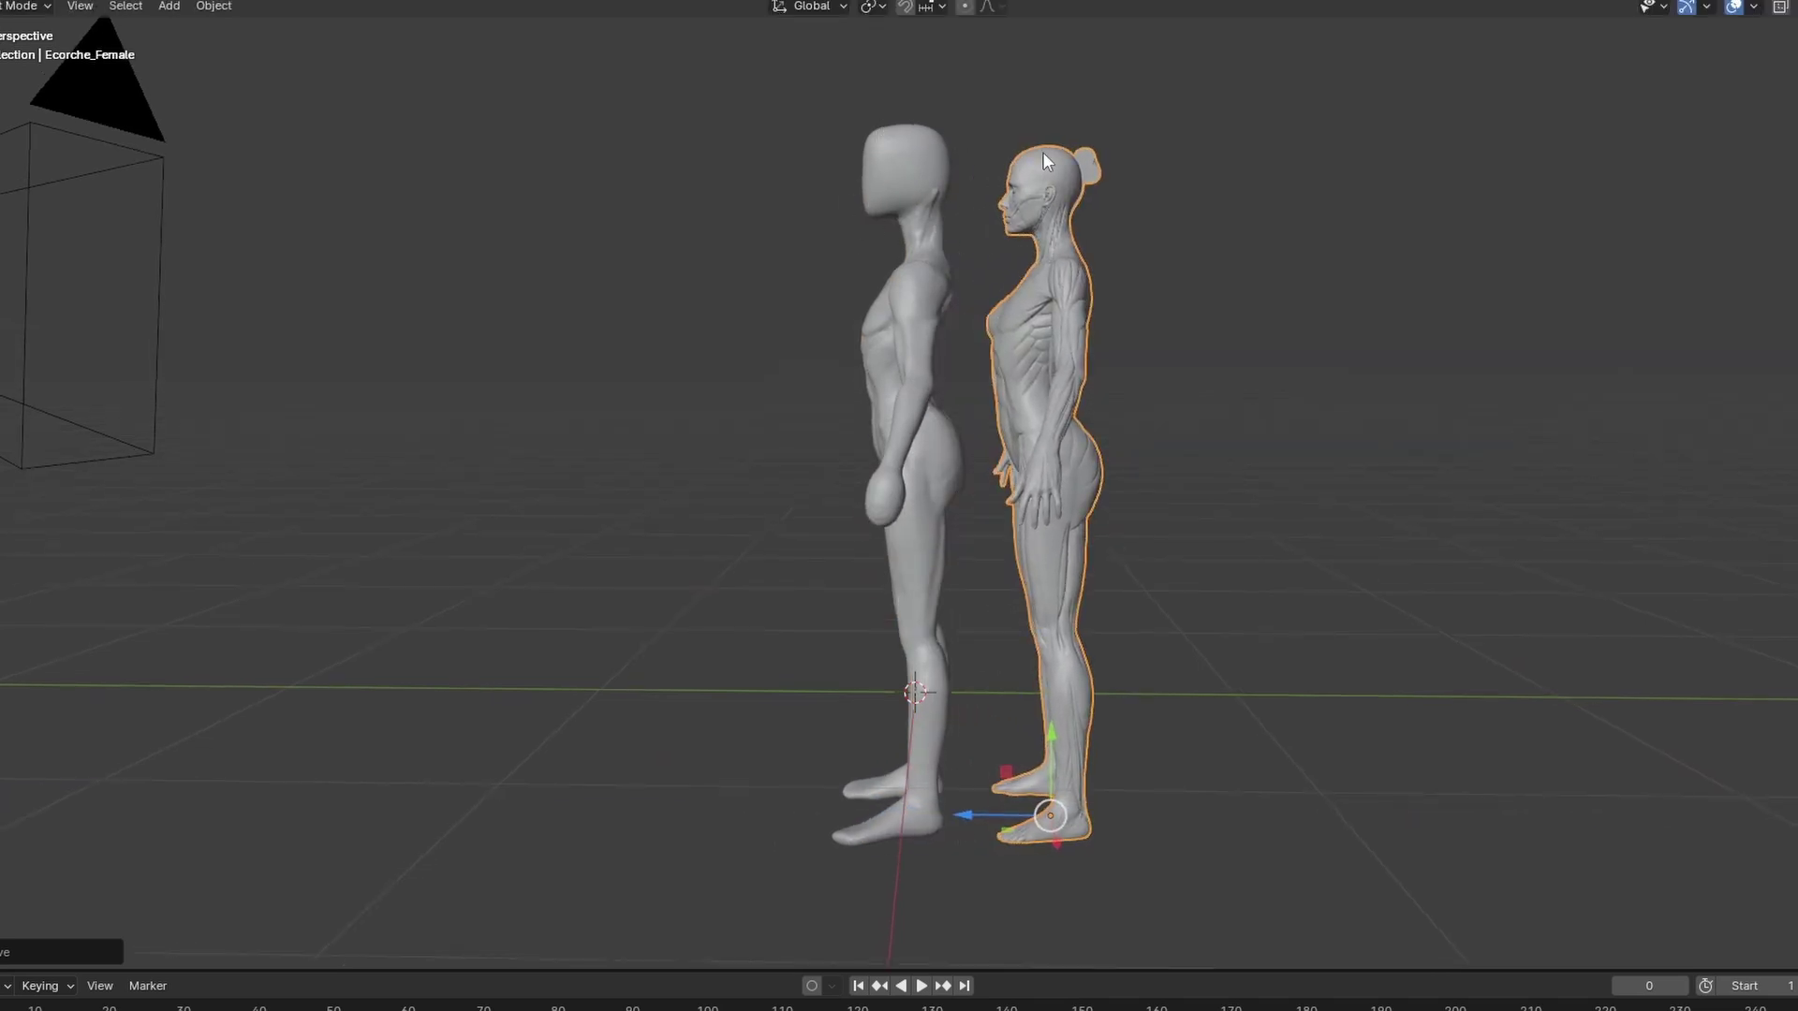
{"action": "key", "text": "KP_3"}
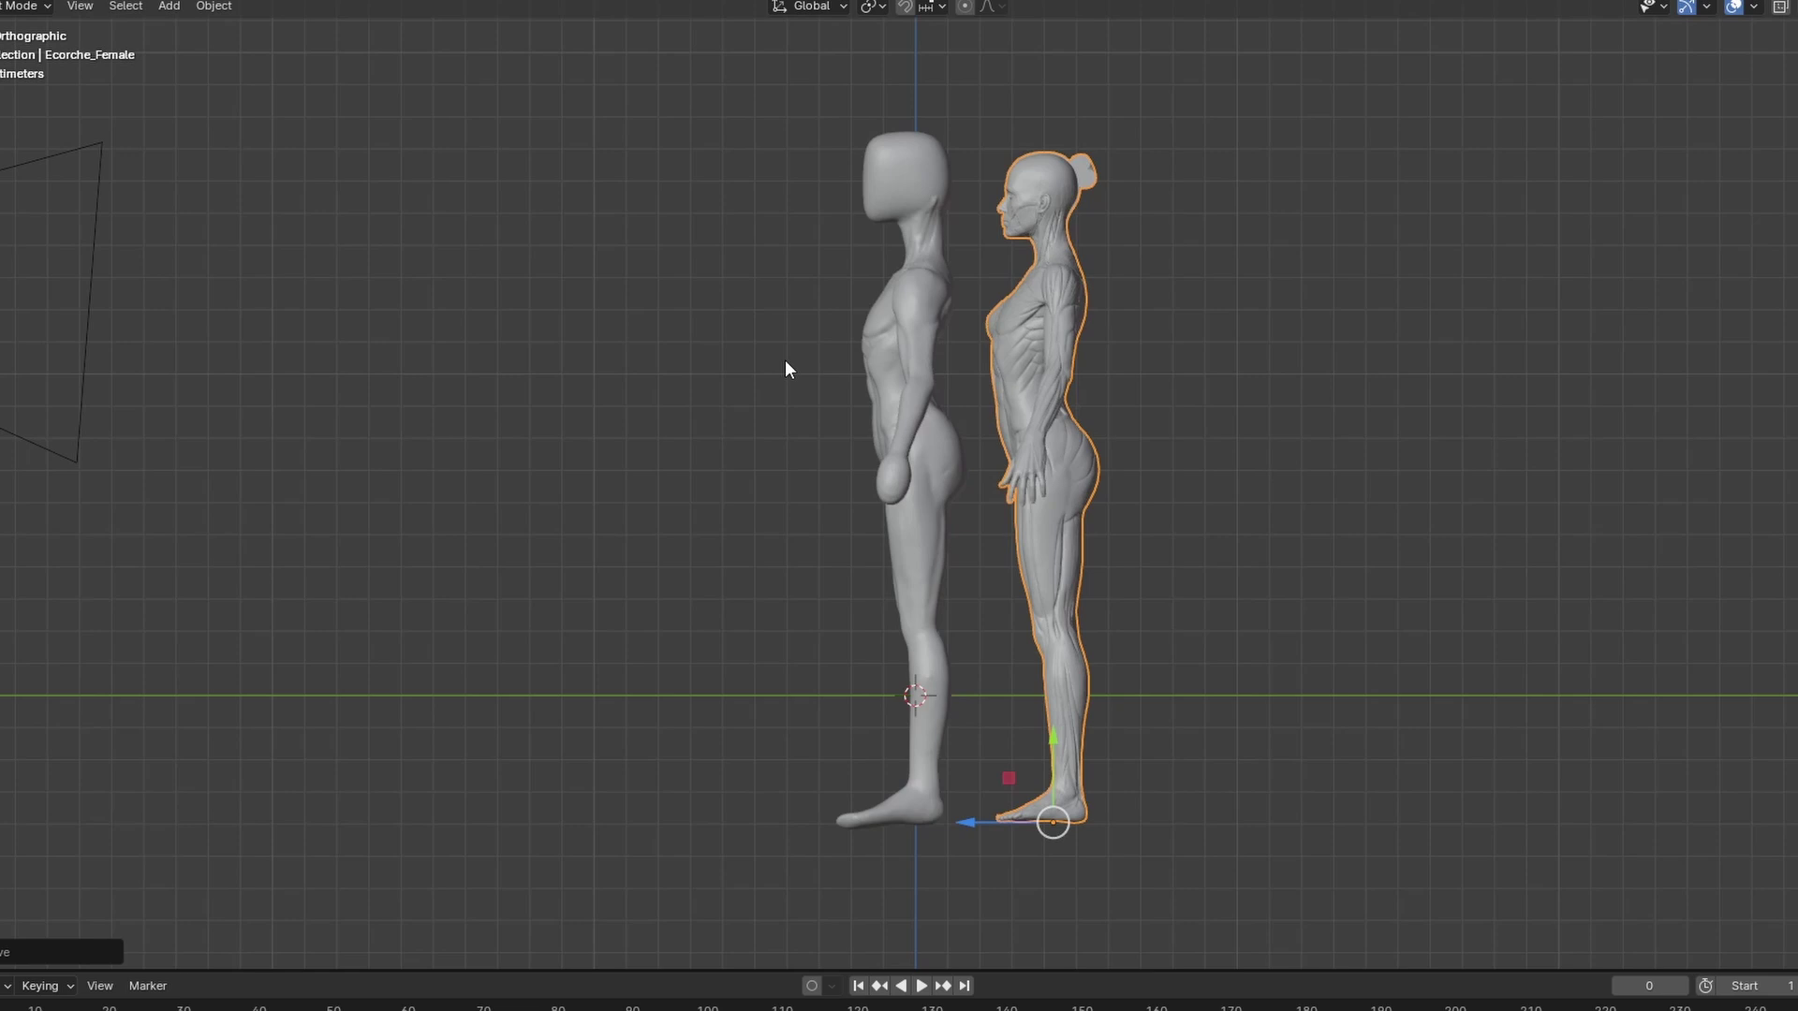
{"action": "scroll", "coordinate": [1124, 318], "scroll_direction": "up", "scroll_amount": 3}
{"action": "middle_click_drag", "start_coordinate": [1100, 345], "coordinate": [1053, 339], "text": "shift"}
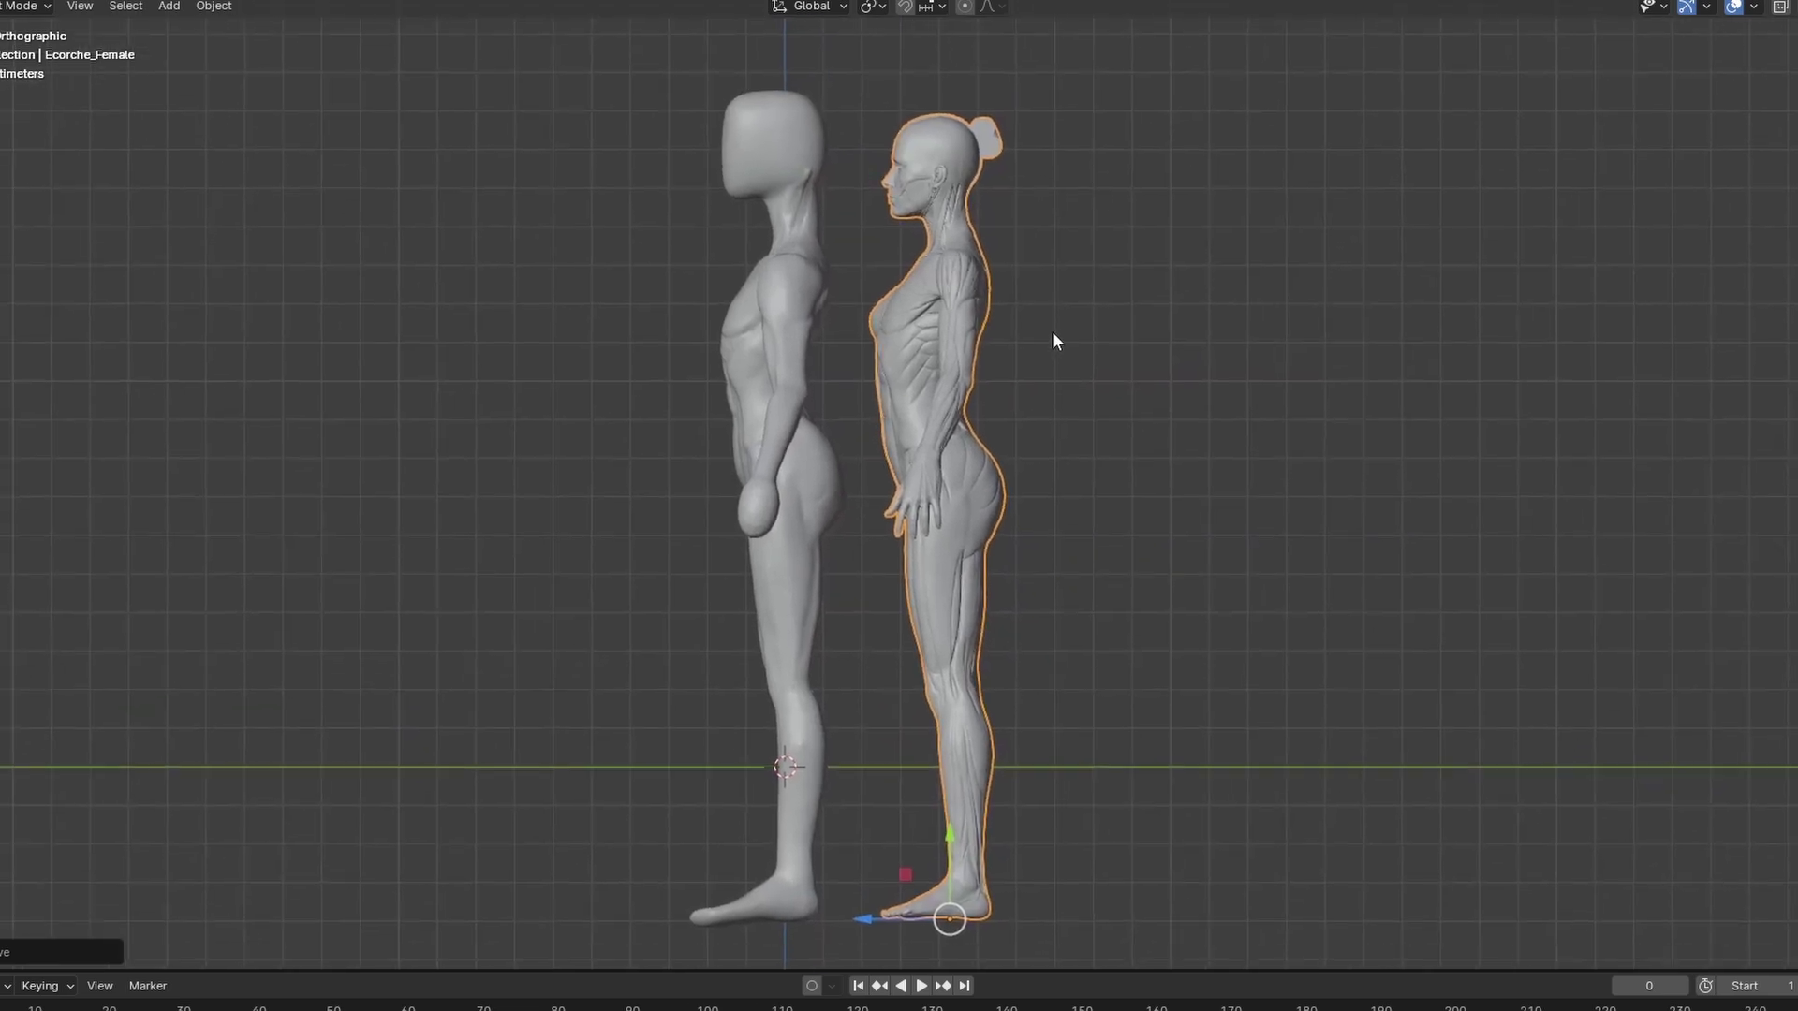
{"action": "left_click", "coordinate": [1058, 337]}
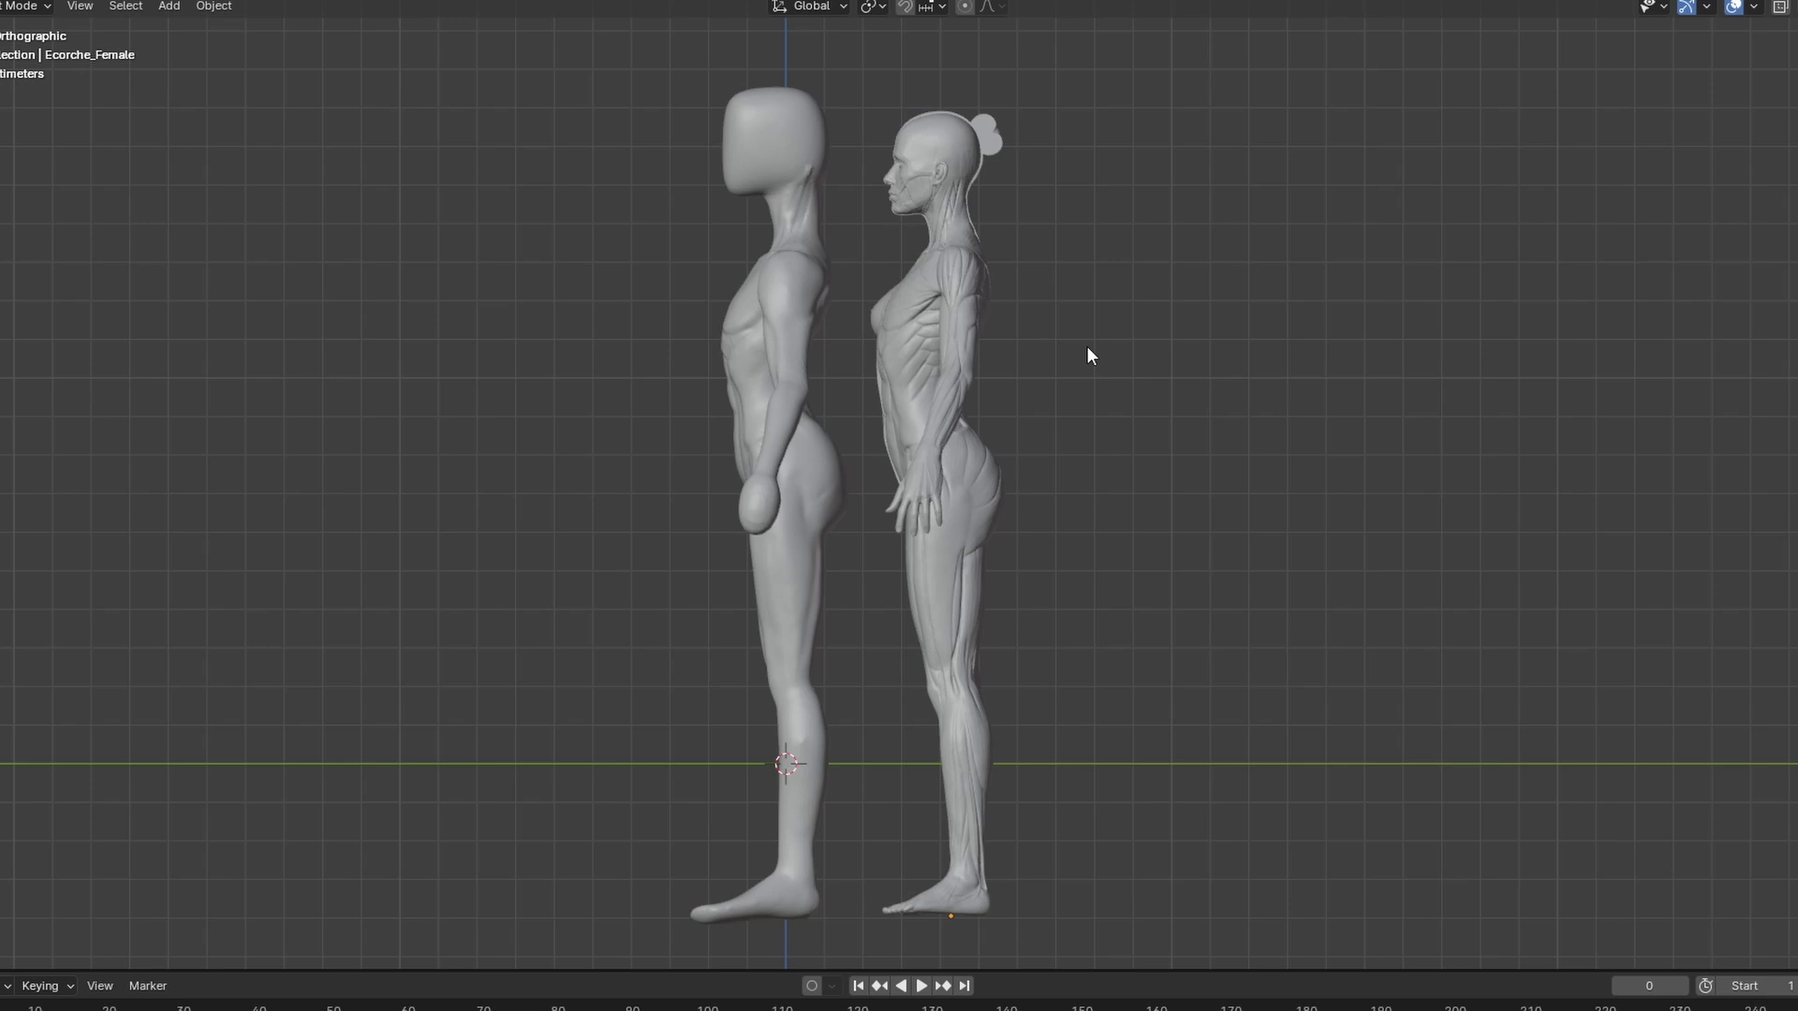
Zoom and pan to compare both figures' hips and thighs side by side.
{"action": "scroll", "coordinate": [1108, 337], "scroll_direction": "up", "scroll_amount": 6}
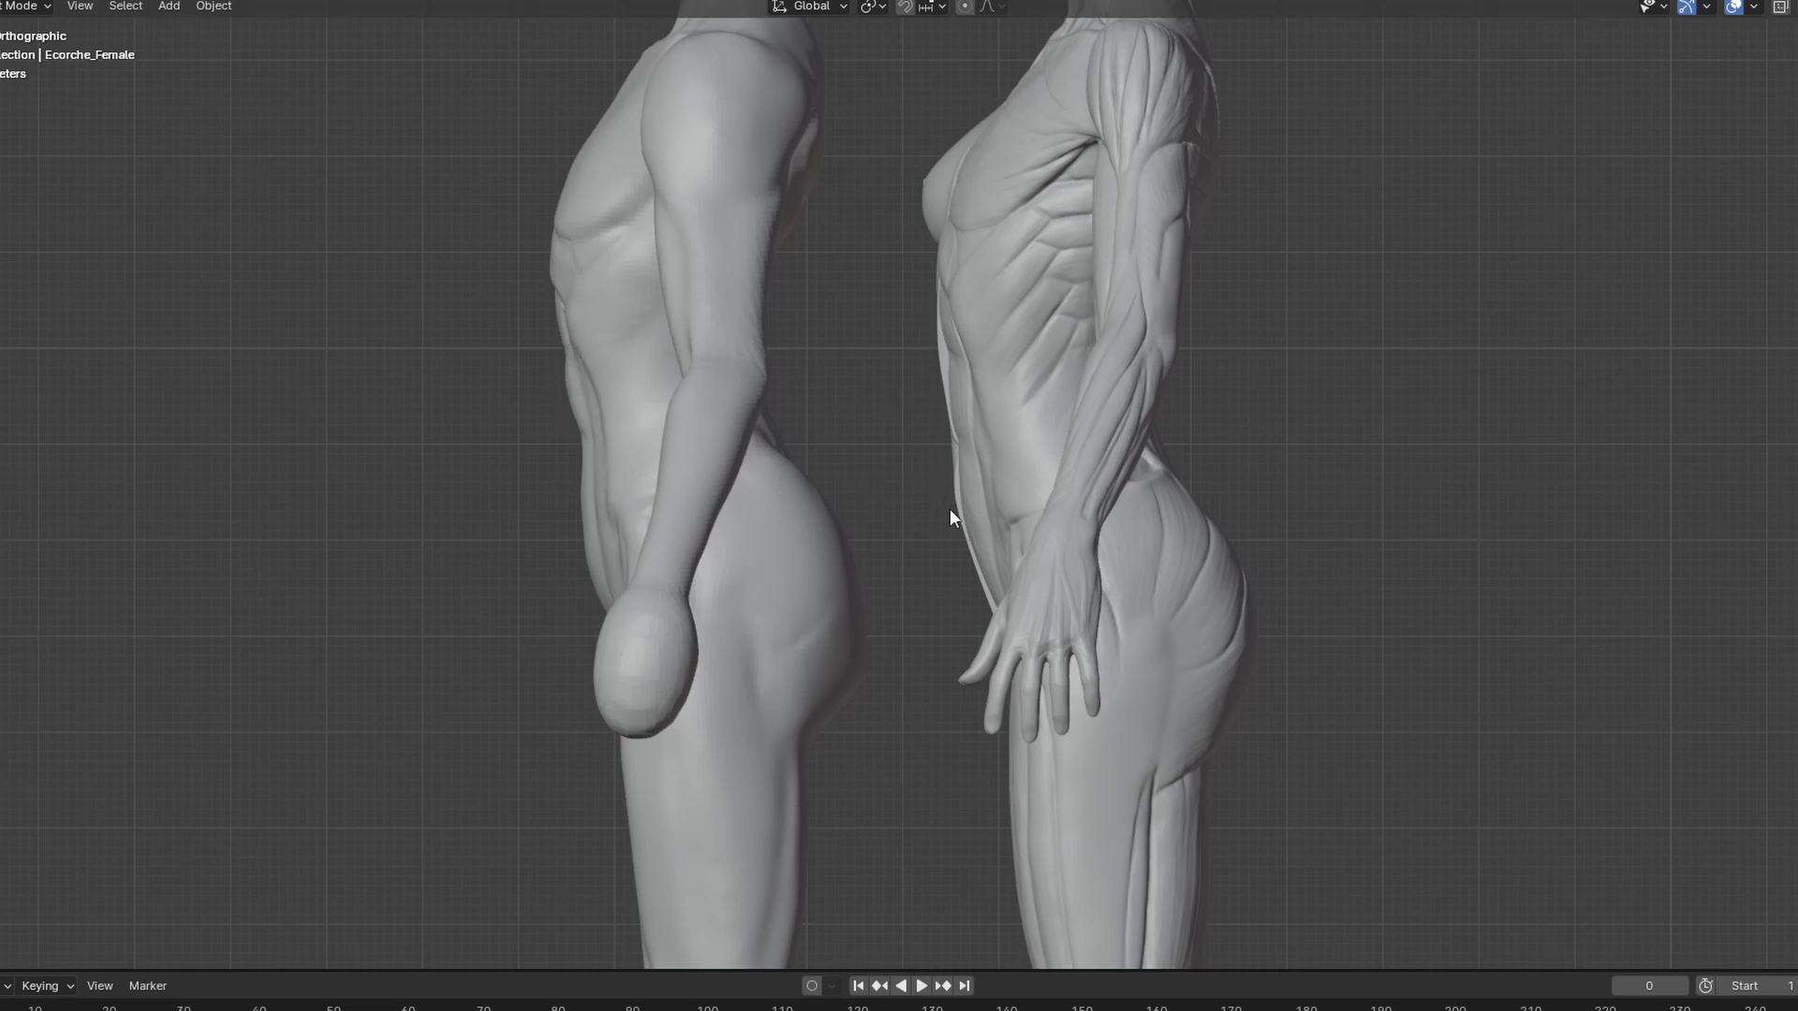
{"action": "middle_click_drag", "start_coordinate": [893, 630], "coordinate": [845, 439], "text": "shift"}
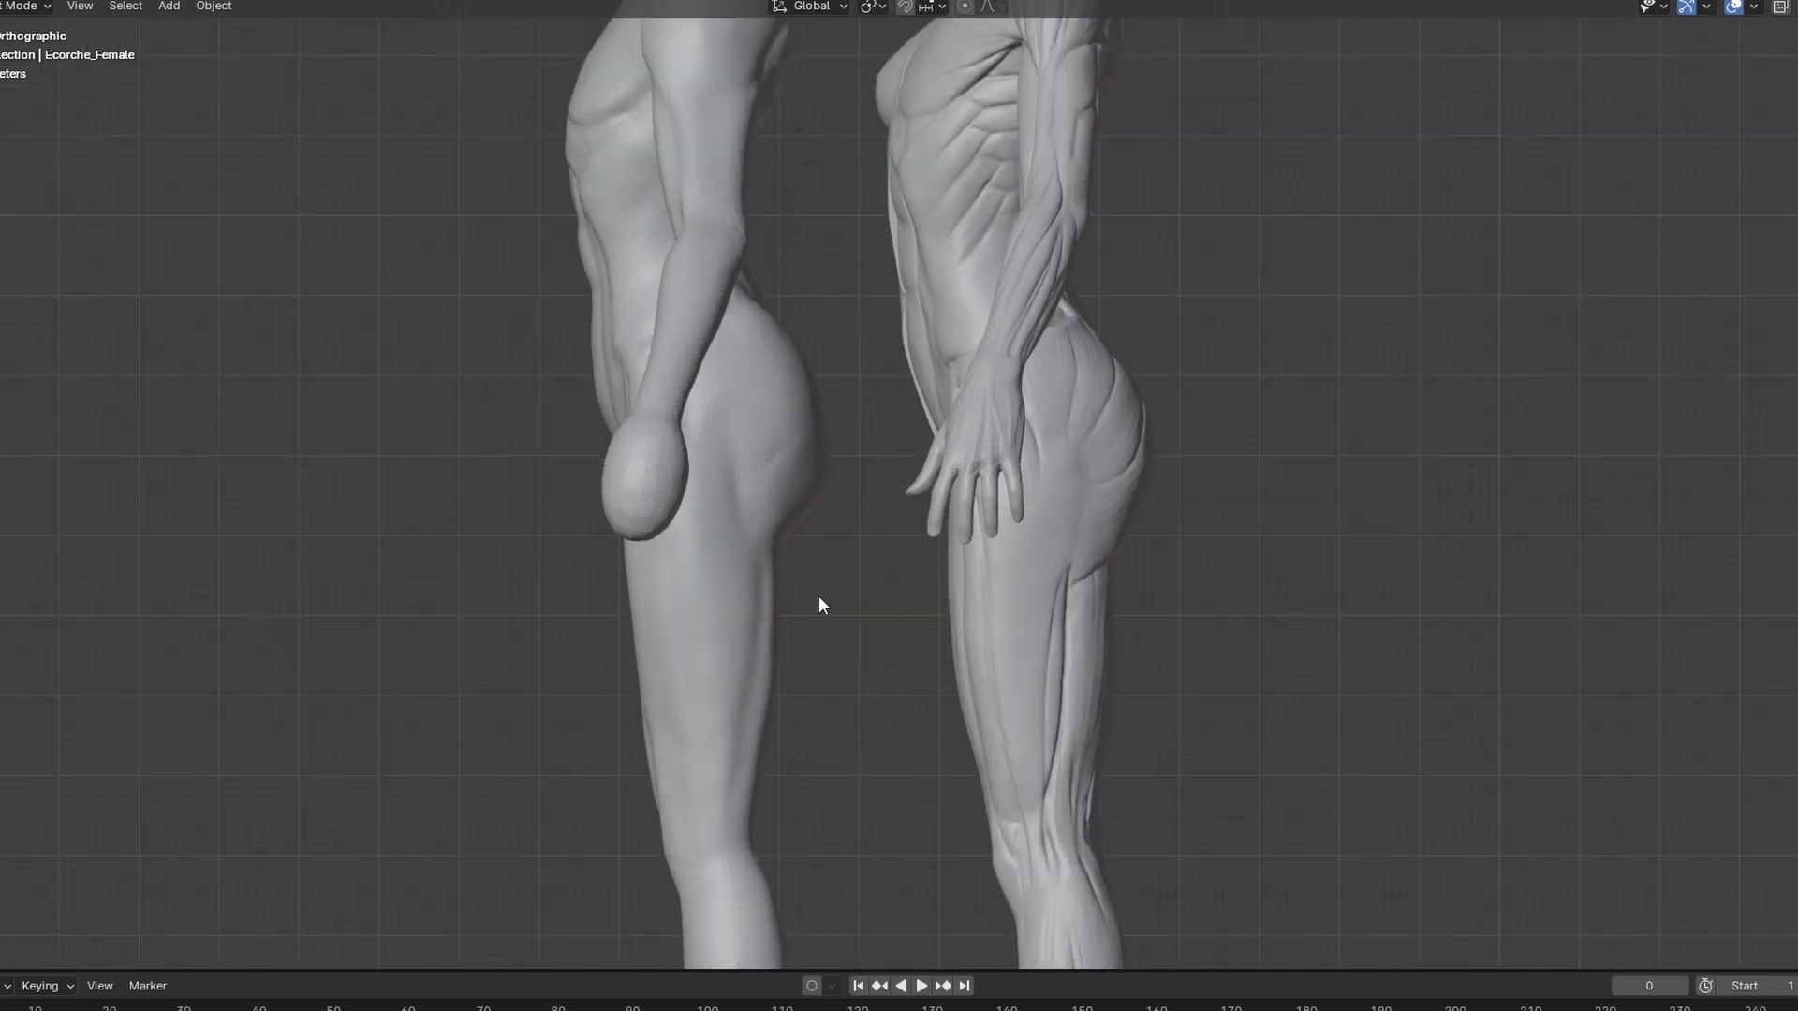
{"action": "middle_click_drag", "start_coordinate": [837, 593], "coordinate": [802, 504], "text": "shift"}
{"action": "scroll", "coordinate": [802, 504], "scroll_direction": "down", "scroll_amount": 1}
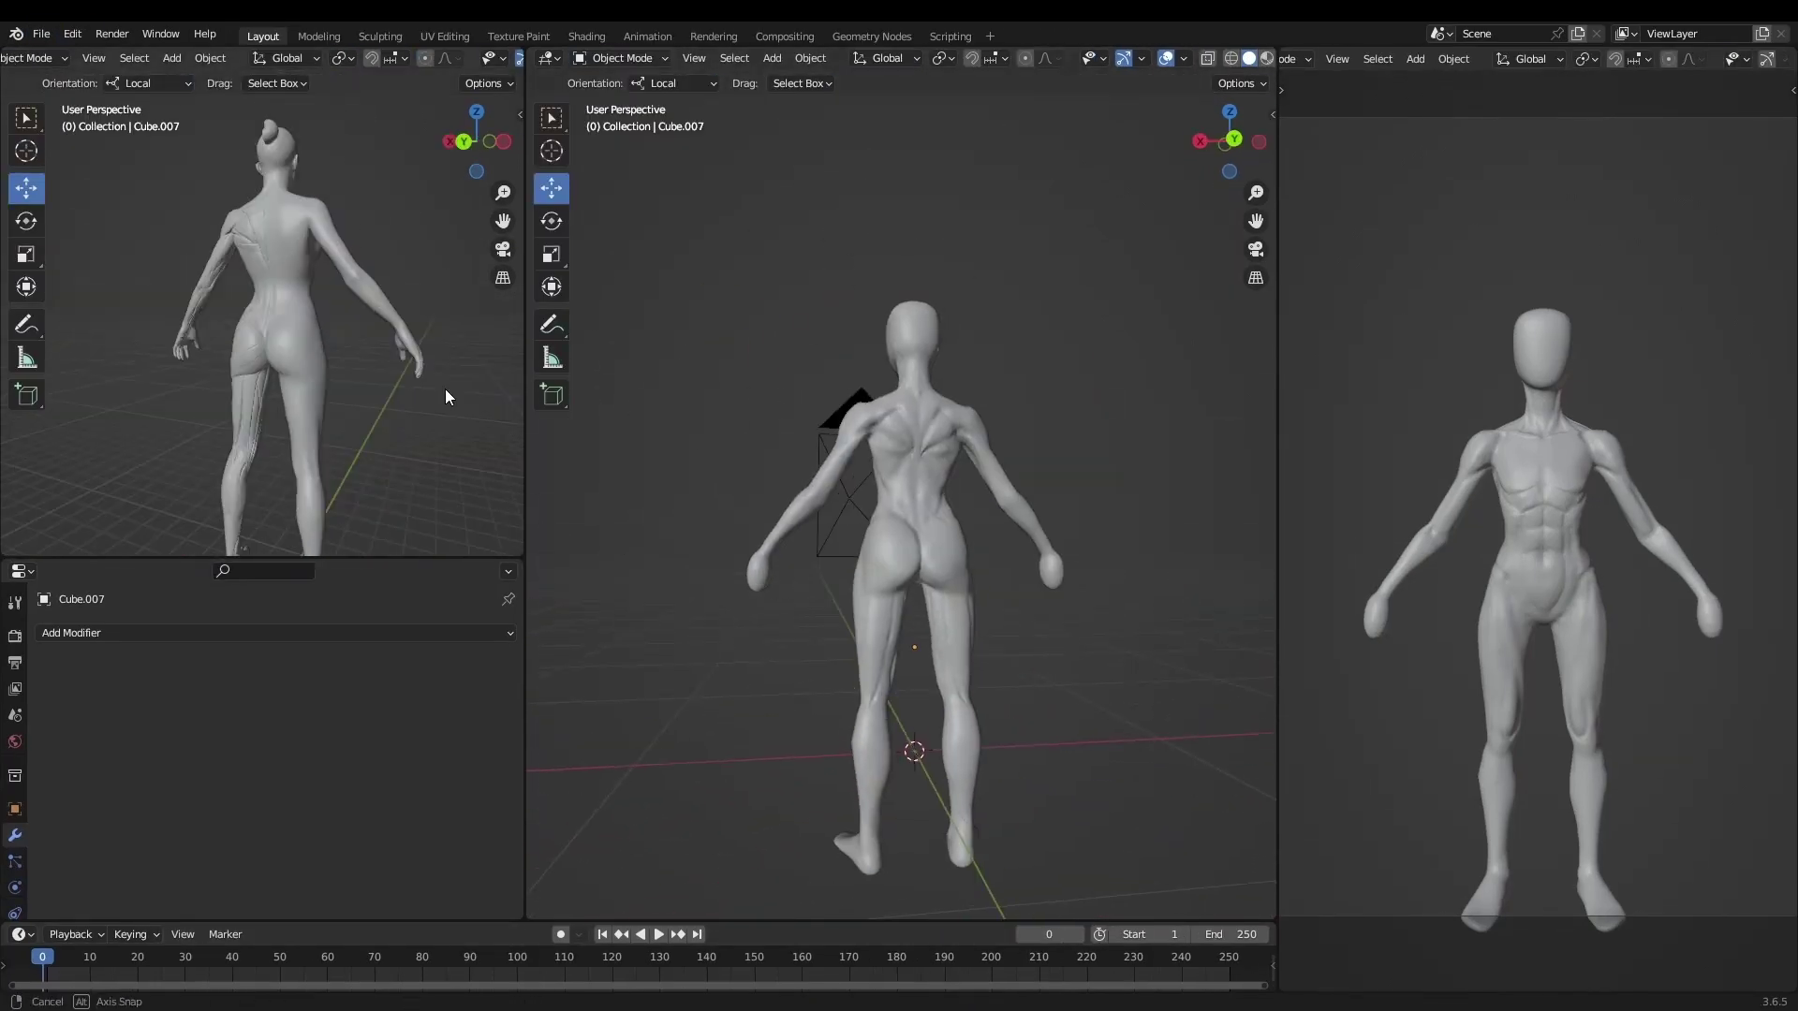
Add a cube with a level-2 Subdivision modifier and place it on the chest.
{"action": "middle_click_drag", "start_coordinate": [834, 401], "coordinate": [1030, 473]}
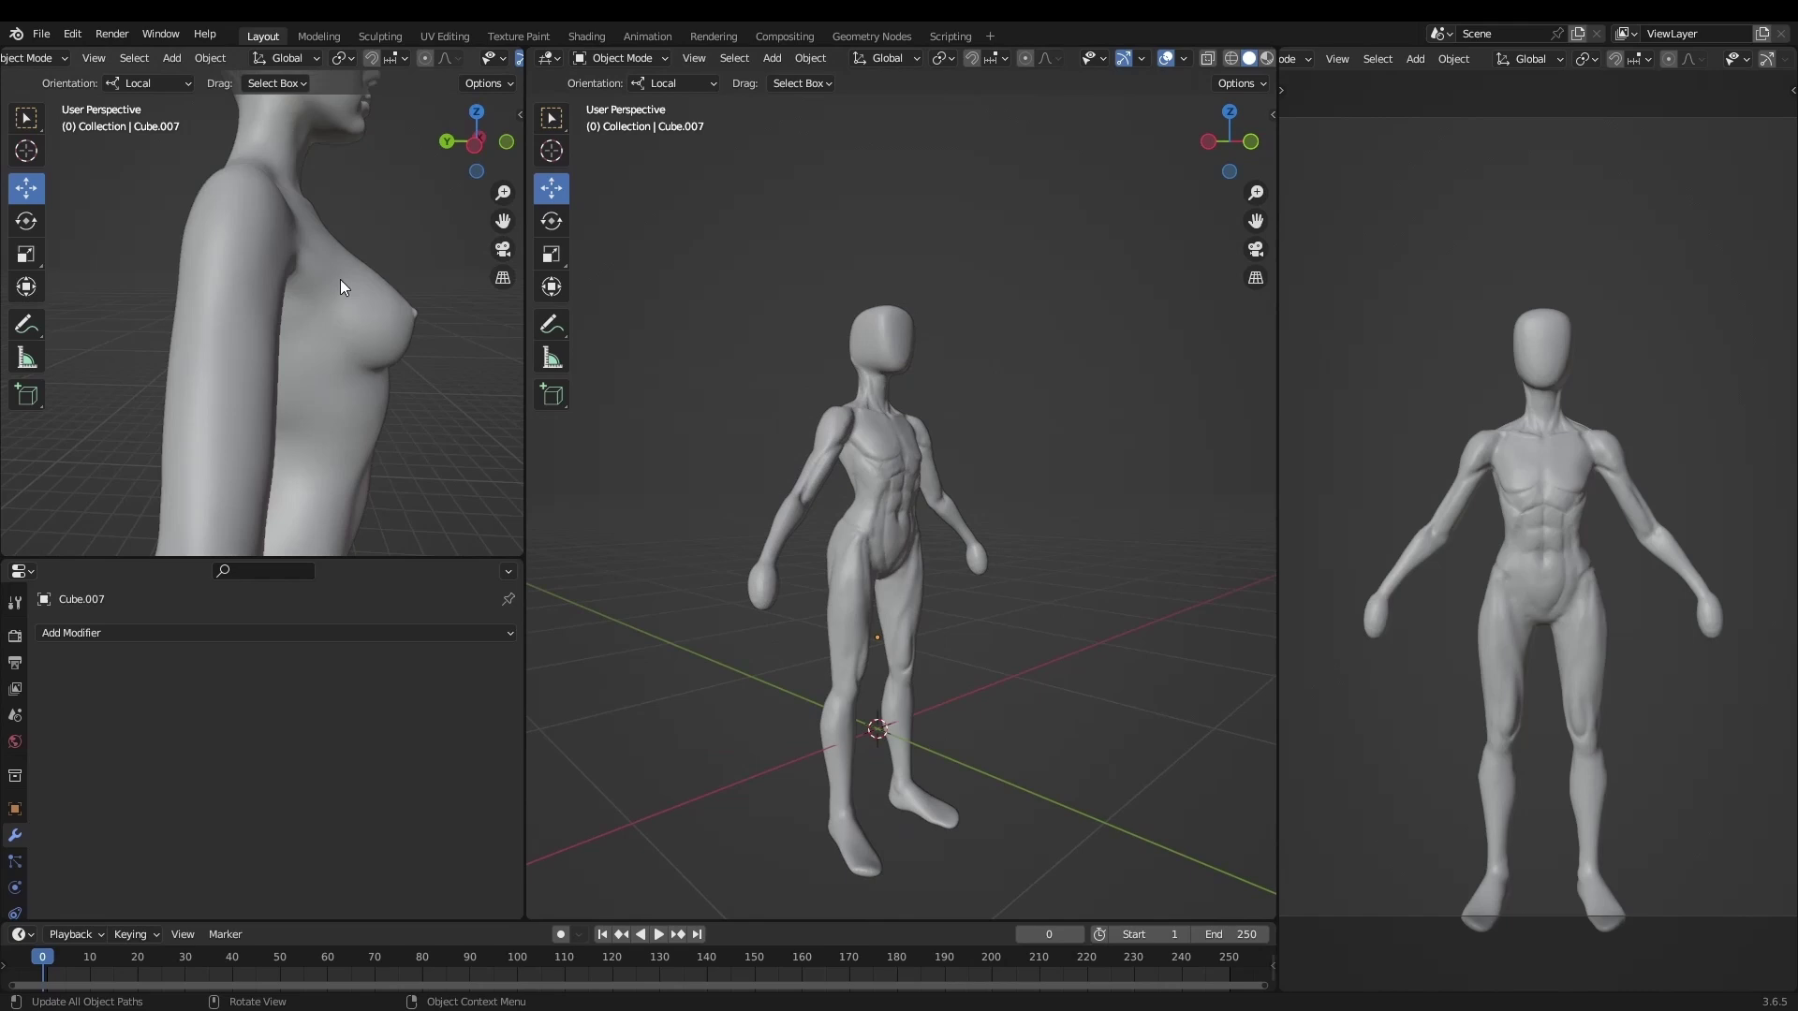
{"action": "key", "text": "shift+a"}
{"action": "left_click", "coordinate": [850, 443]}
{"action": "left_click", "coordinate": [132, 633]}
{"action": "left_click", "coordinate": [241, 514]}
{"action": "left_click", "coordinate": [622, 58]}
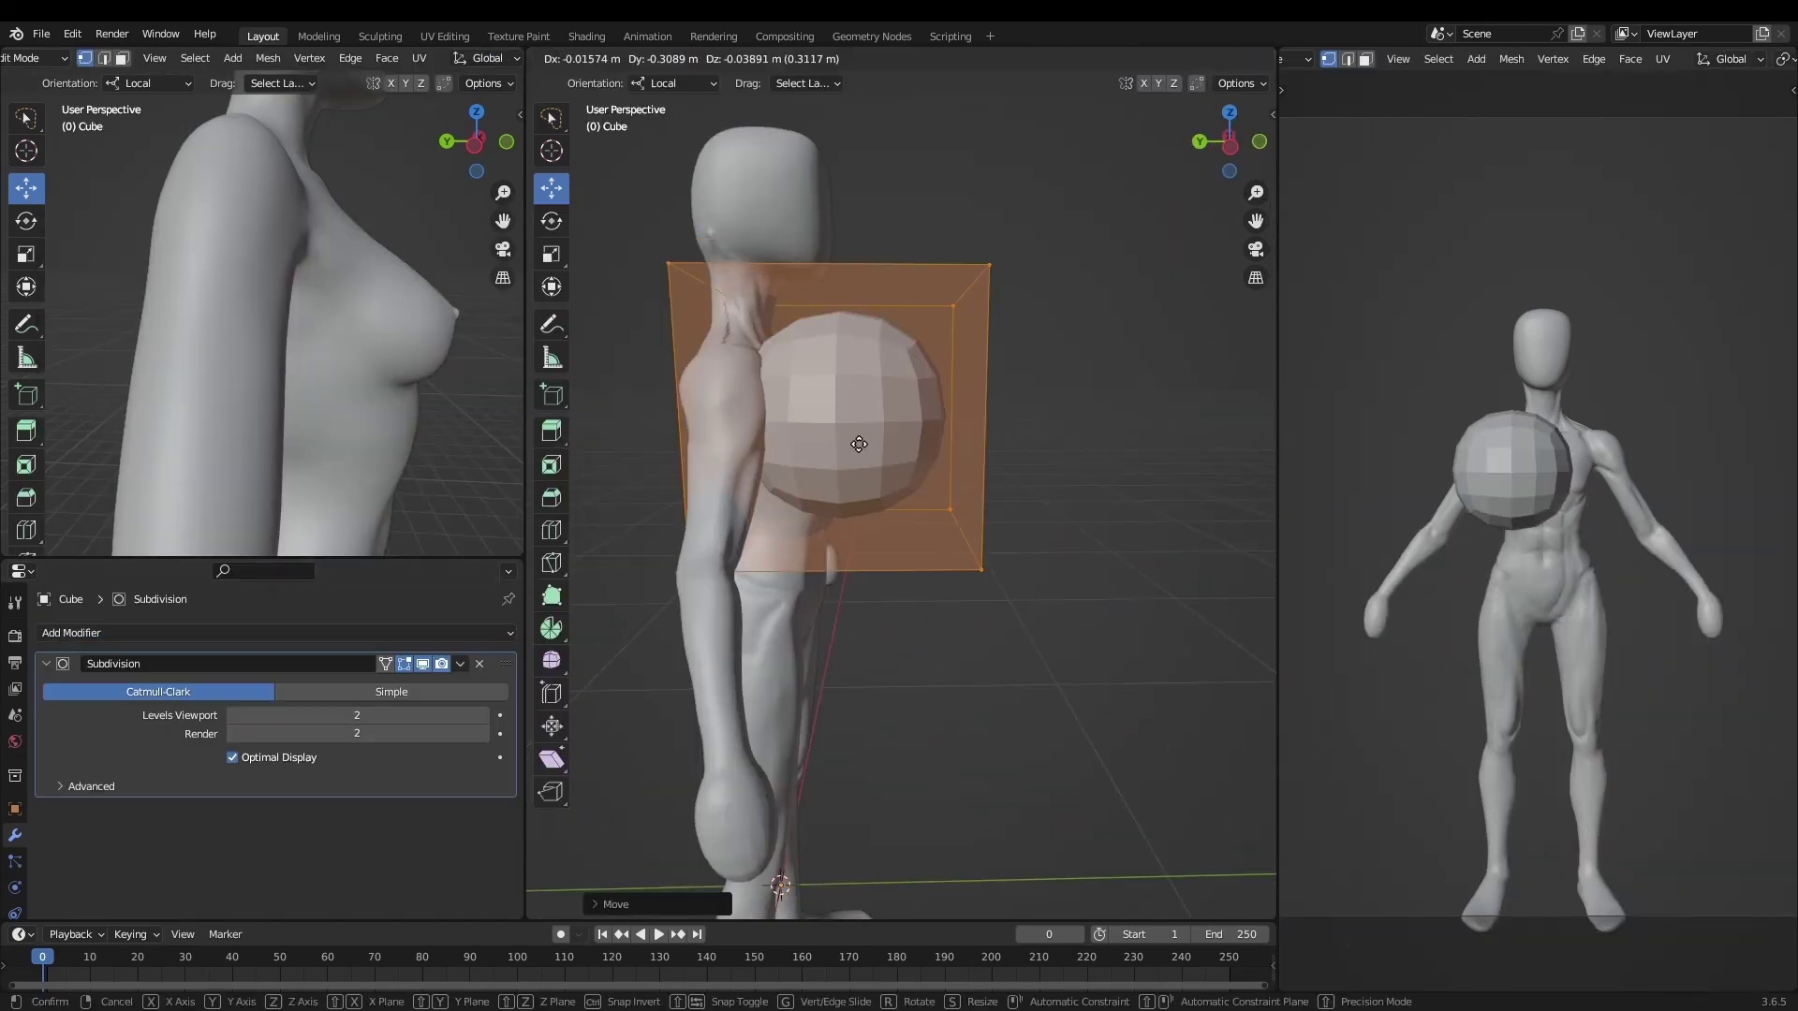
{"action": "scroll", "coordinate": [948, 359], "scroll_direction": "up", "scroll_amount": 5}
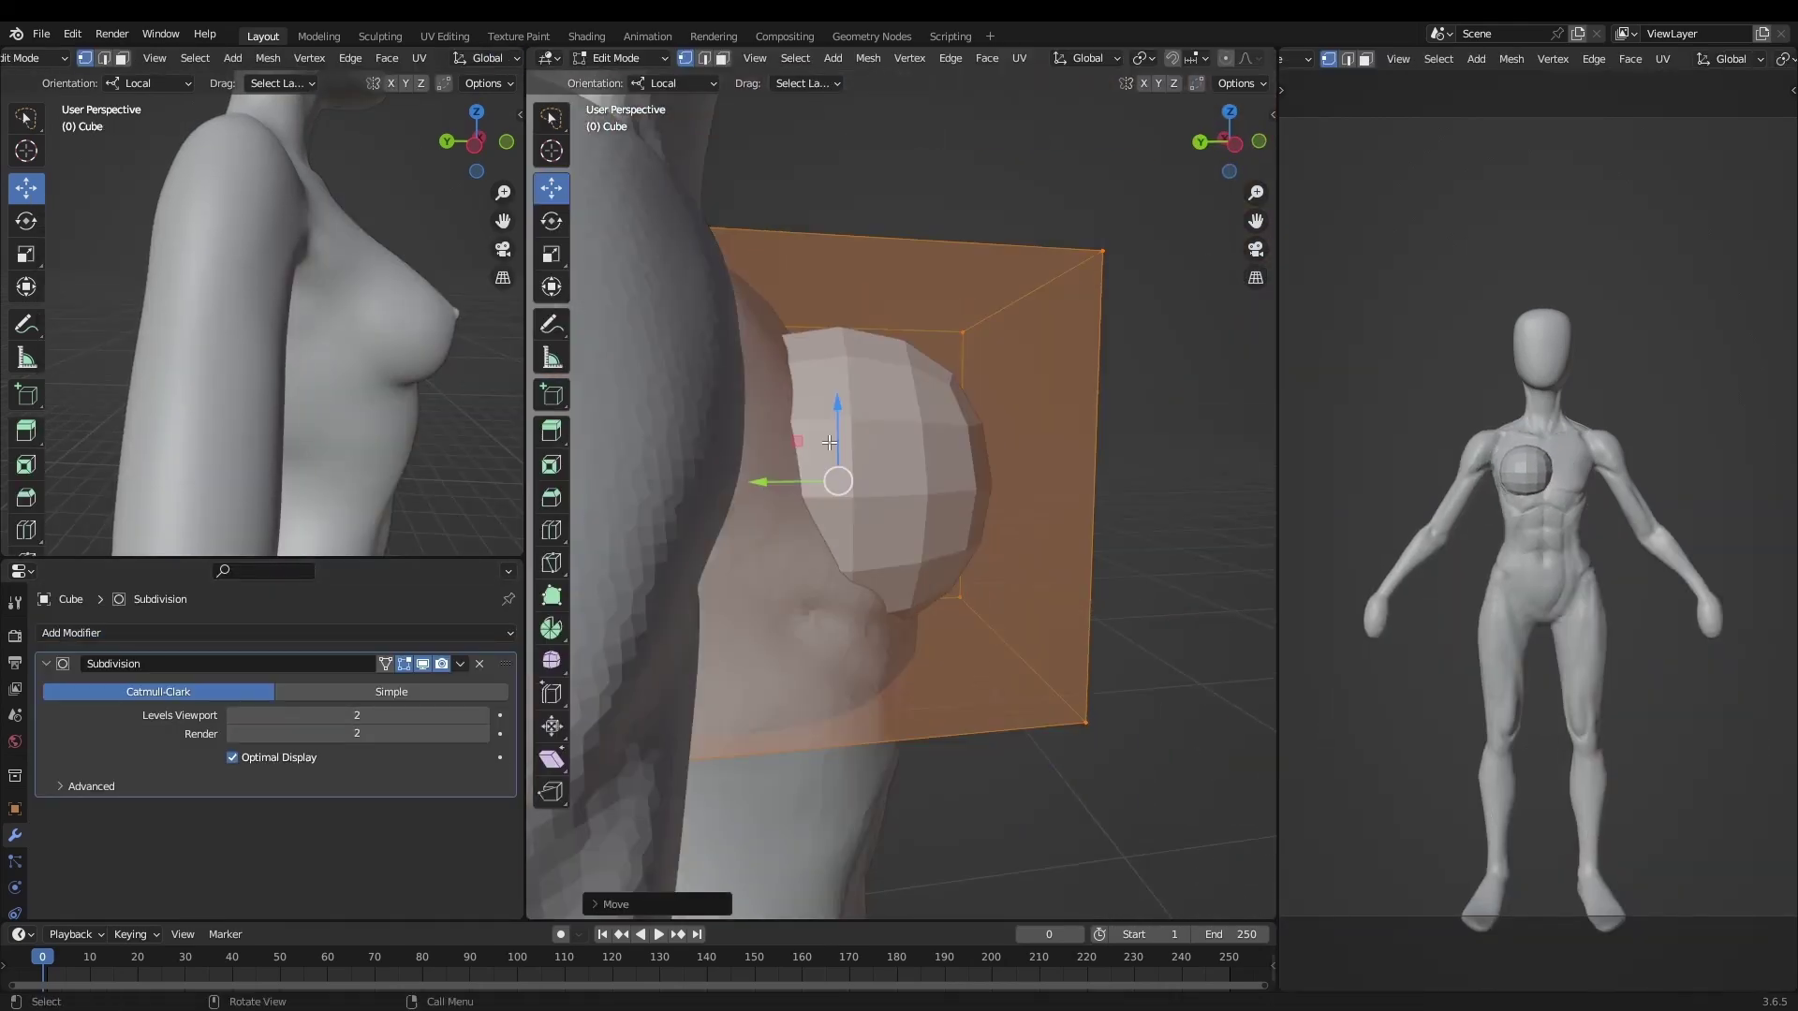
{"action": "middle_click_drag", "start_coordinate": [899, 487], "coordinate": [936, 468]}
{"action": "middle_click_drag", "start_coordinate": [281, 337], "coordinate": [393, 347]}
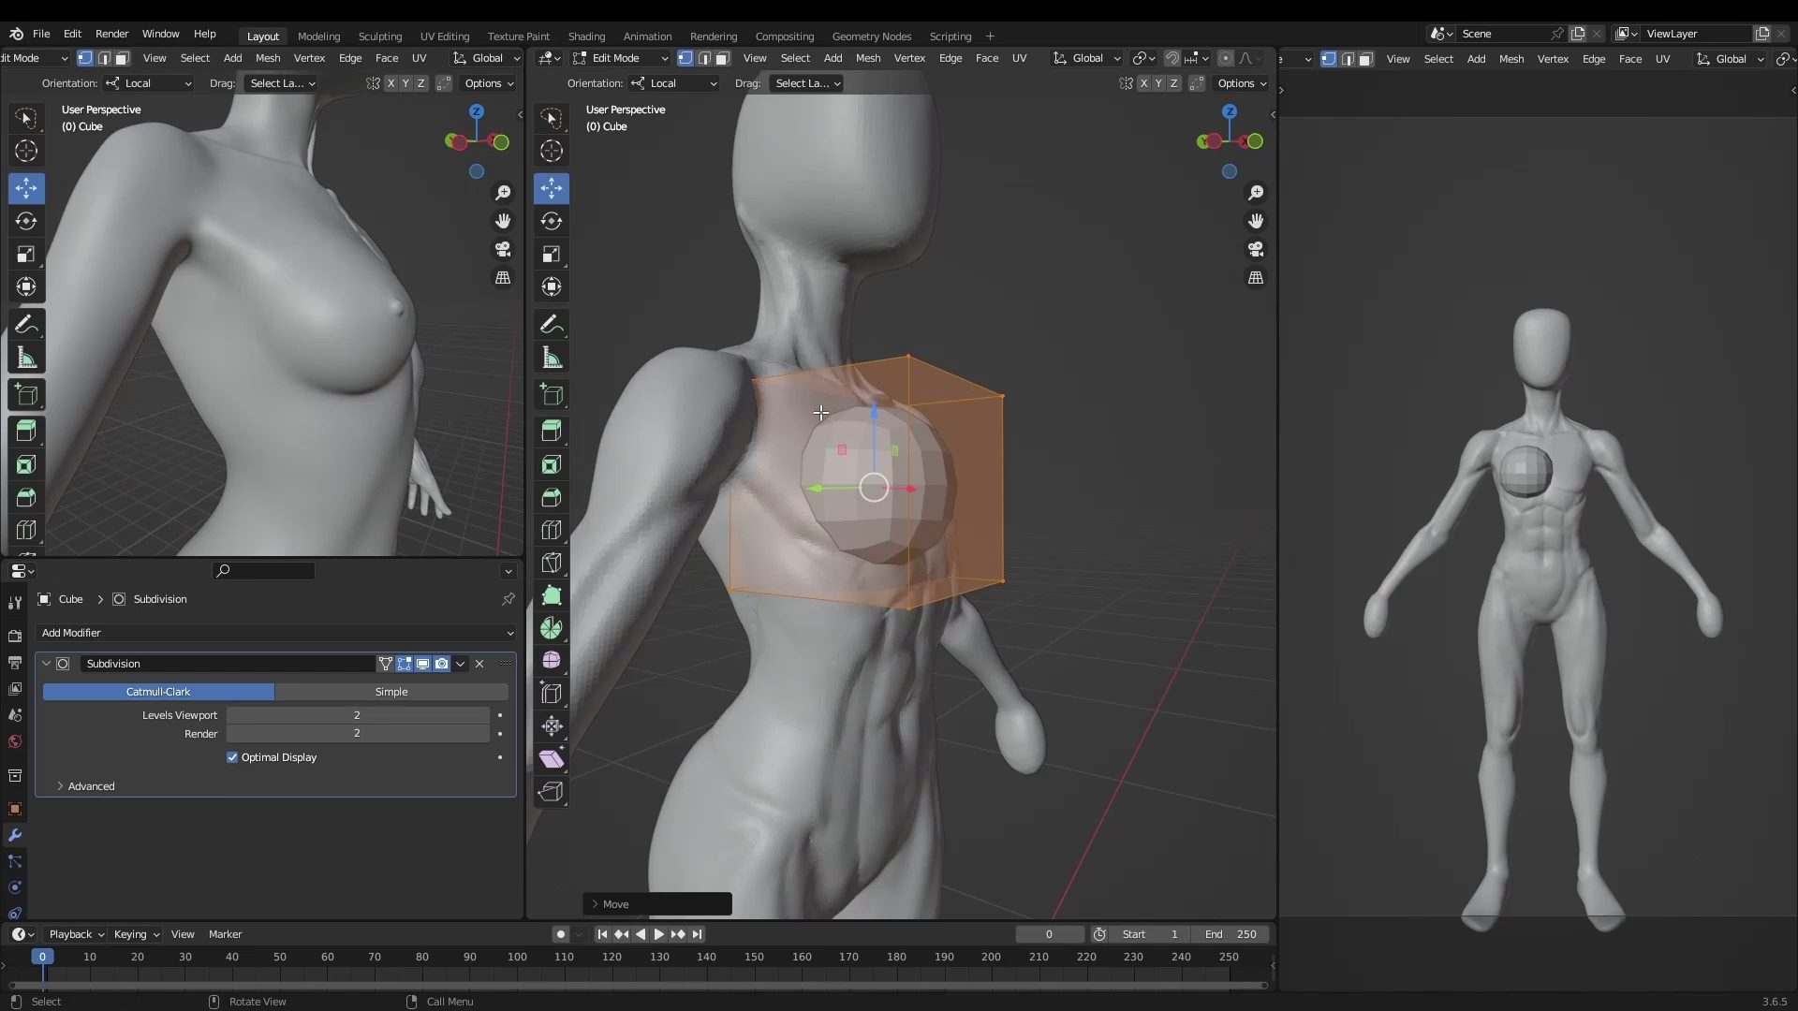
Sculpt the chest cube with the Grab brush, checking it from several angles.
{"action": "left_click", "coordinate": [621, 58]}
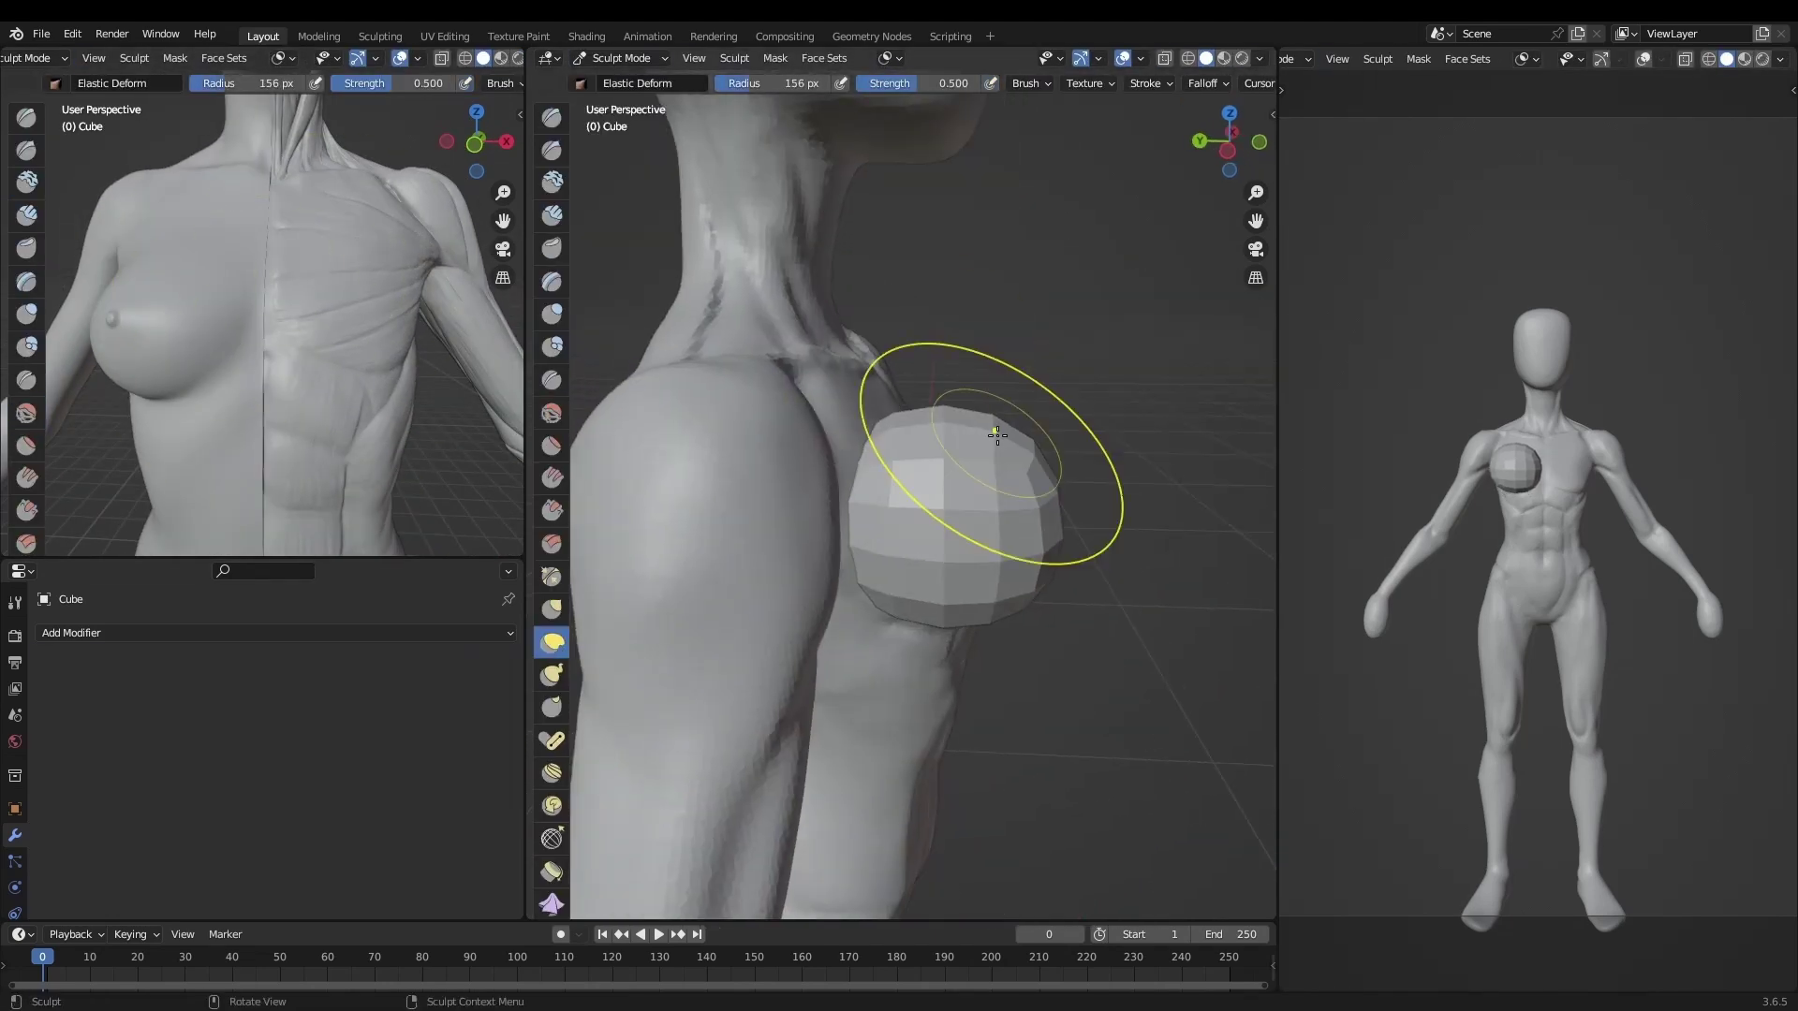
{"action": "middle_click_drag", "start_coordinate": [936, 468], "coordinate": [852, 488]}
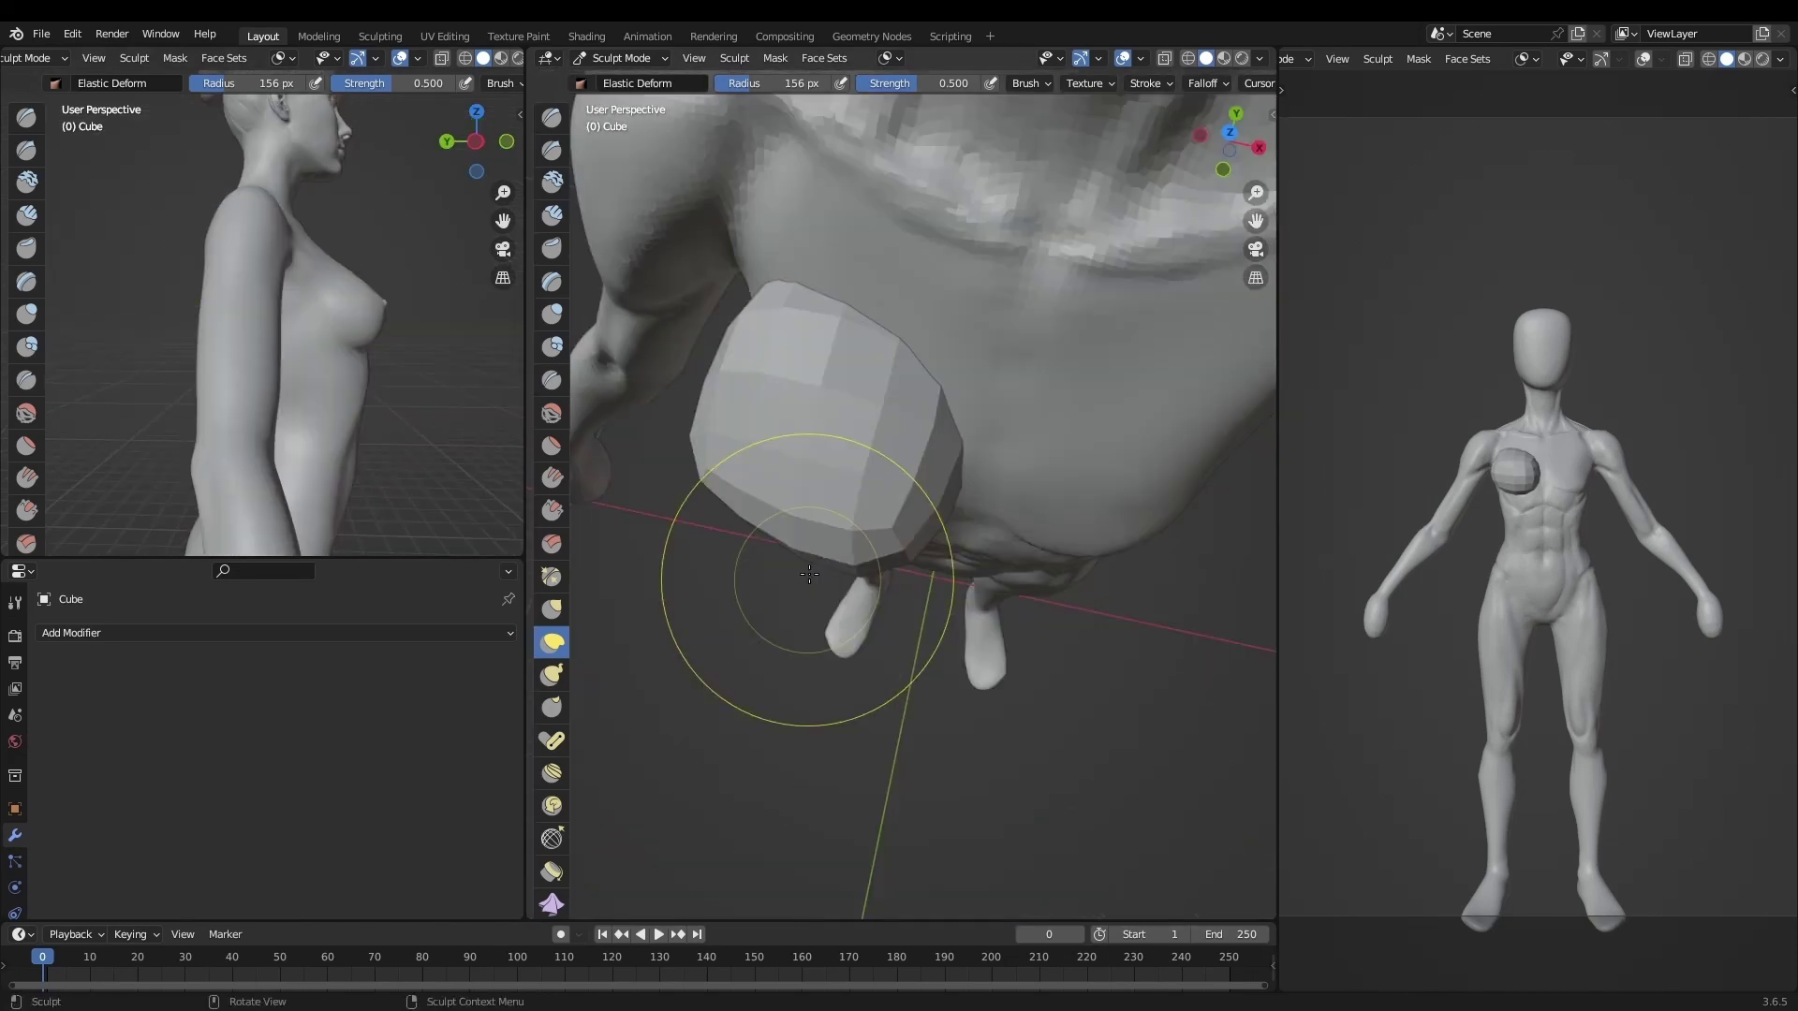
{"action": "middle_click_drag", "start_coordinate": [823, 642], "coordinate": [899, 487]}
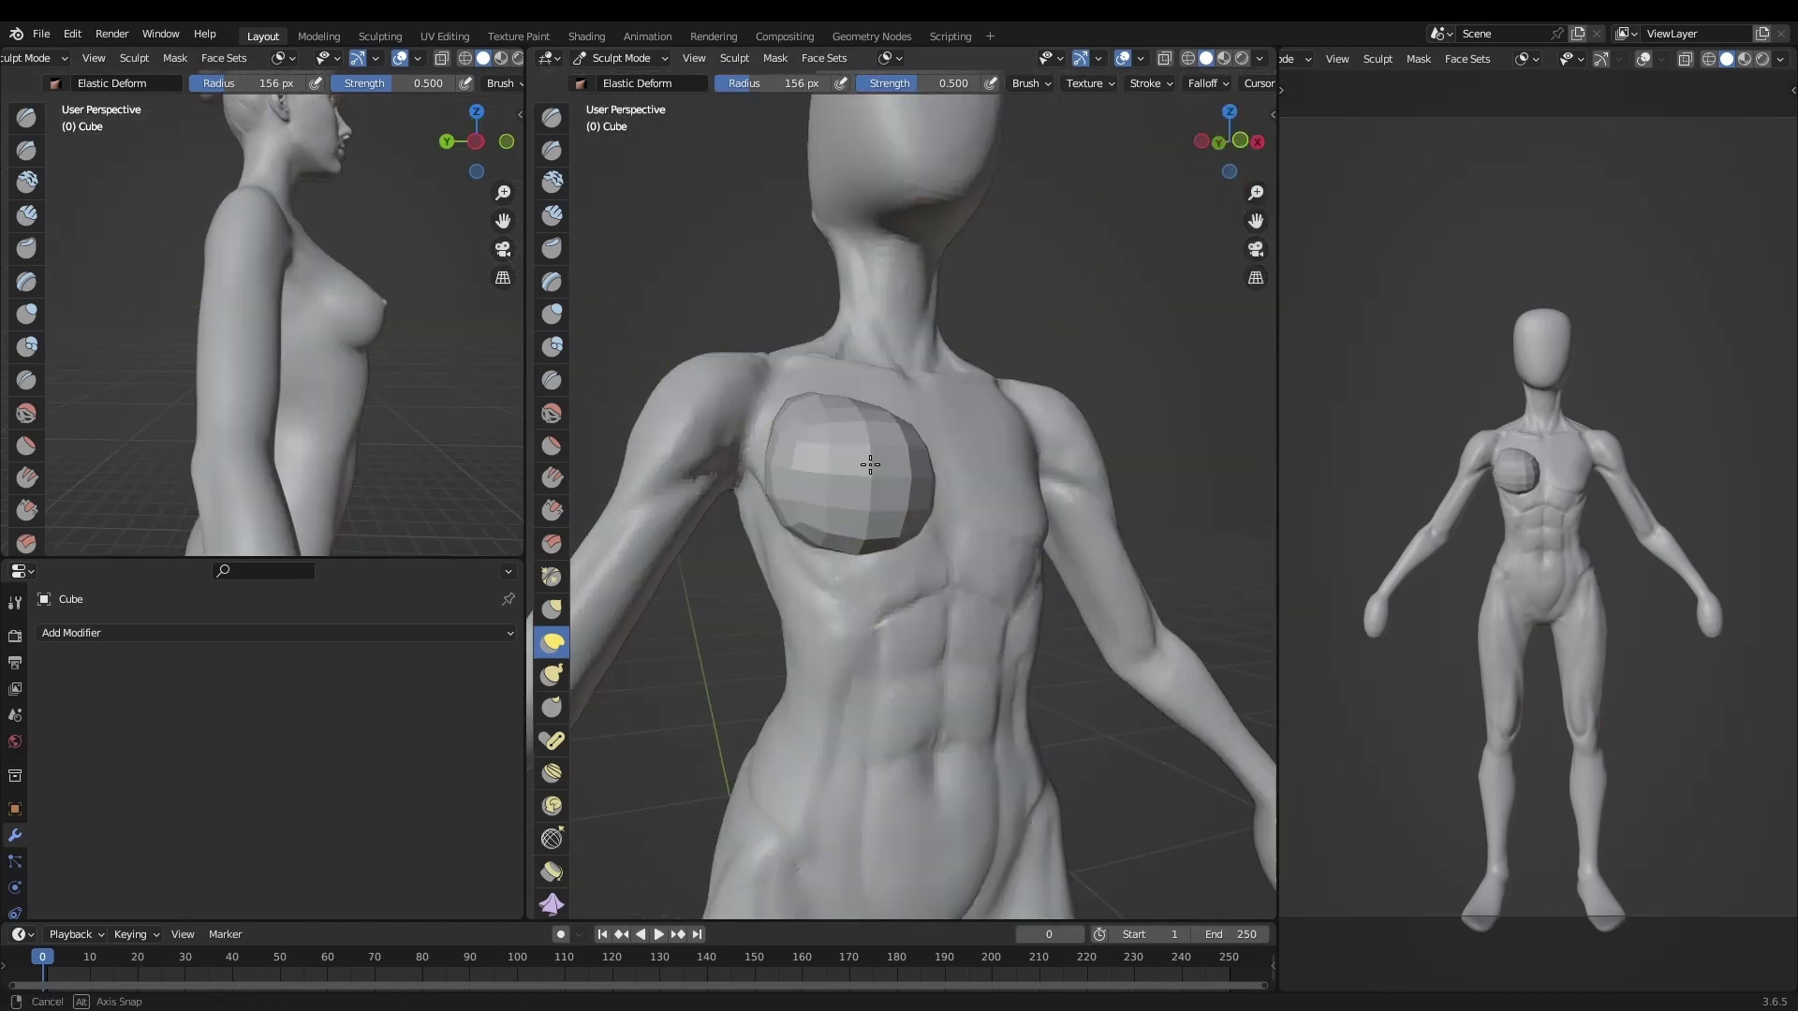
{"action": "mouse_move", "coordinate": [281, 375]}
{"action": "middle_mouse_down"}
{"action": "mouse_move", "coordinate": [321, 400]}
{"action": "mouse_move", "coordinate": [281, 355]}
{"action": "middle_mouse_up"}
{"action": "mouse_move", "coordinate": [936, 450]}
{"action": "middle_mouse_down"}
{"action": "mouse_move", "coordinate": [927, 506]}
{"action": "mouse_move", "coordinate": [939, 462]}
{"action": "mouse_move", "coordinate": [855, 405]}
{"action": "mouse_move", "coordinate": [715, 562]}
{"action": "mouse_move", "coordinate": [935, 367]}
{"action": "middle_mouse_up"}
{"action": "key", "text": "g"}
{"action": "middle_click_drag", "start_coordinate": [849, 526], "coordinate": [834, 487]}
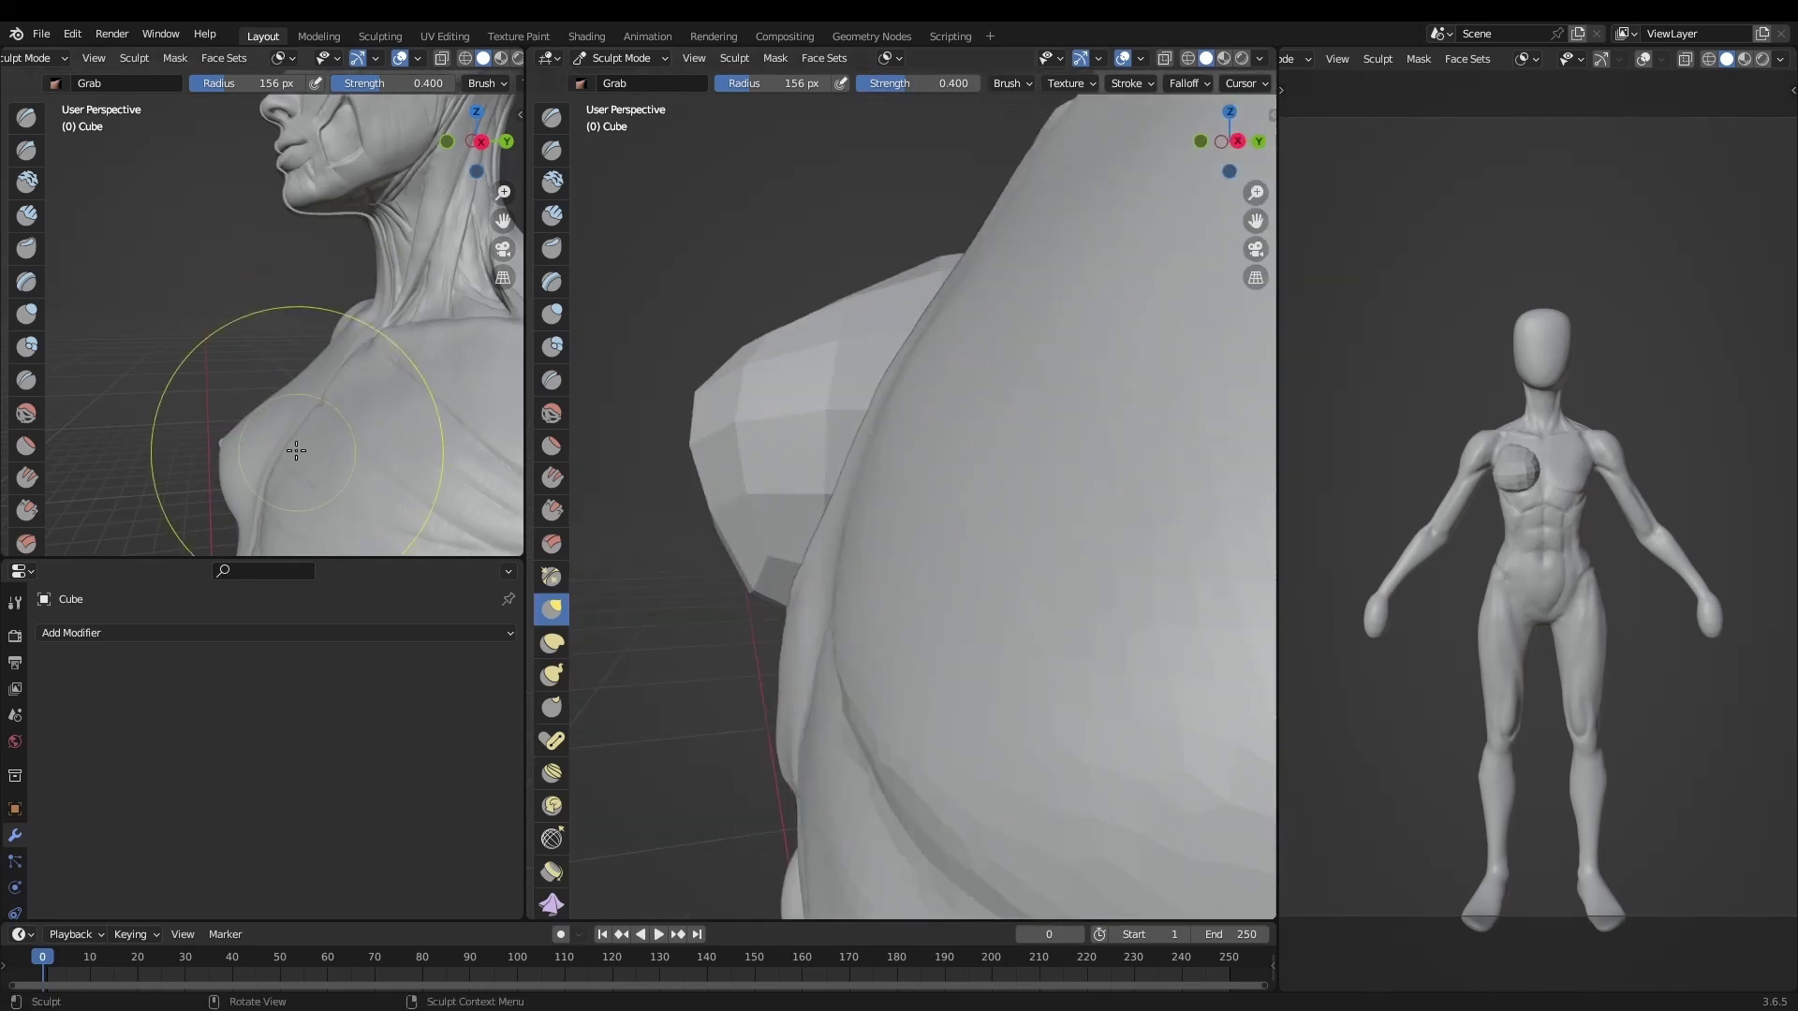
{"action": "middle_click_drag", "start_coordinate": [281, 449], "coordinate": [309, 403]}
{"action": "middle_click_drag", "start_coordinate": [843, 487], "coordinate": [889, 393]}
{"action": "middle_click_drag", "start_coordinate": [374, 281], "coordinate": [421, 262]}
{"action": "mouse_move", "coordinate": [842, 374]}
{"action": "middle_mouse_down"}
{"action": "mouse_move", "coordinate": [1035, 199]}
{"action": "mouse_move", "coordinate": [1077, 84]}
{"action": "mouse_move", "coordinate": [964, 401]}
{"action": "mouse_move", "coordinate": [864, 429]}
{"action": "mouse_move", "coordinate": [899, 487]}
{"action": "mouse_move", "coordinate": [862, 522]}
{"action": "middle_mouse_up"}
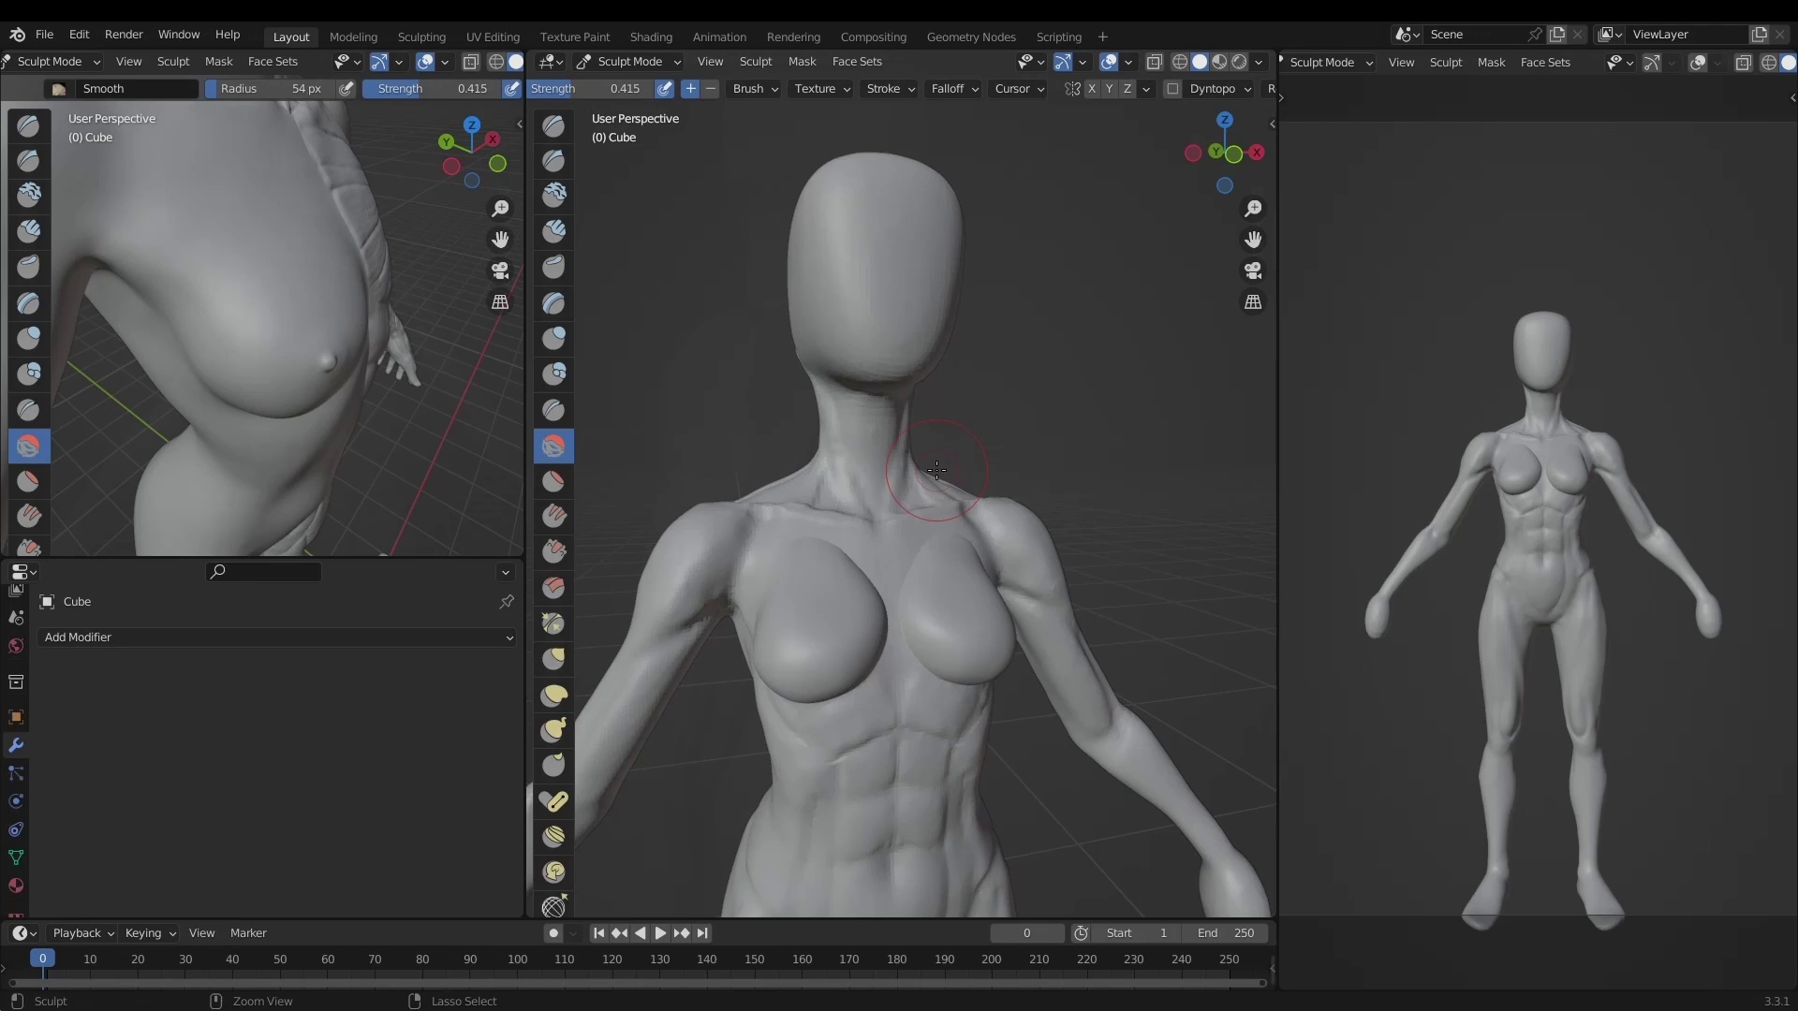
{"action": "left_click", "coordinate": [856, 60]}
Enlarge the sculpt brush to 90 px and keep rounding the chest forms.
{"action": "middle_click_drag", "start_coordinate": [873, 450], "coordinate": [874, 515]}
{"action": "mouse_move", "coordinate": [655, 525]}
{"action": "middle_mouse_down"}
{"action": "mouse_move", "coordinate": [824, 487]}
{"action": "mouse_move", "coordinate": [874, 510]}
{"action": "middle_mouse_up"}
{"action": "scroll", "coordinate": [874, 509], "scroll_direction": "up", "scroll_amount": 5}
{"action": "scroll", "coordinate": [1020, 671], "scroll_direction": "down", "scroll_amount": 3}
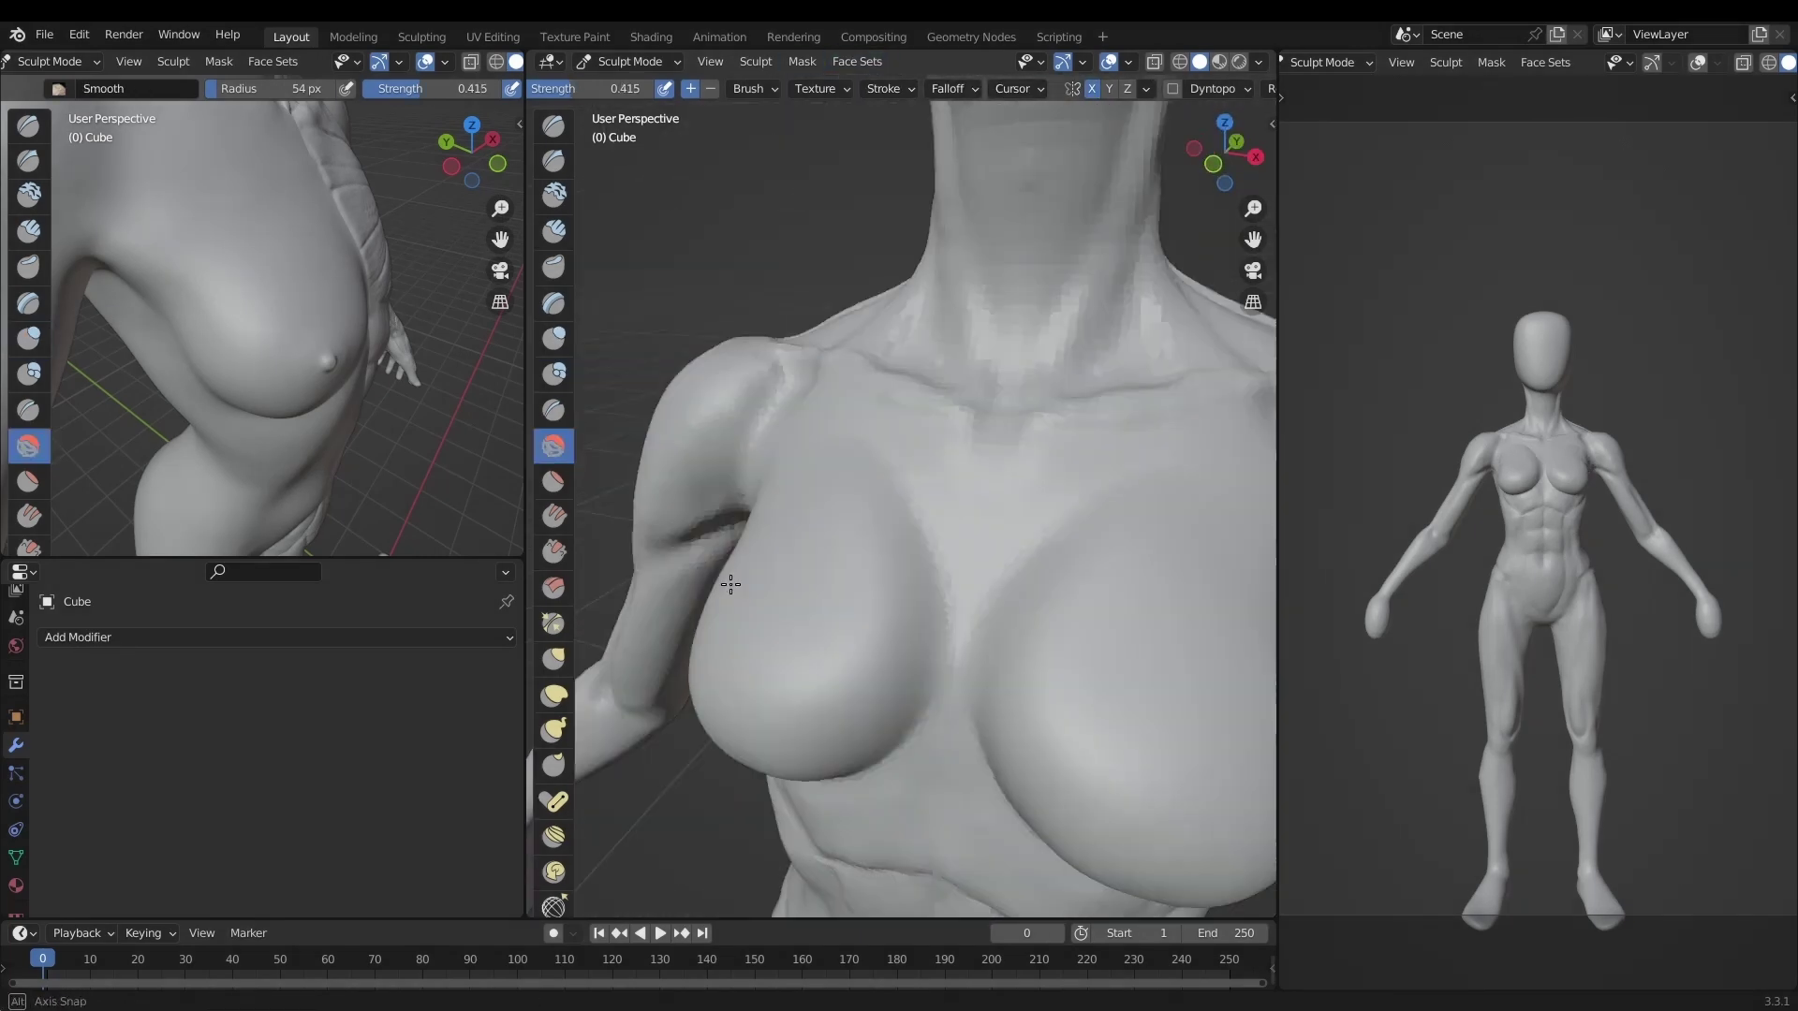
{"action": "scroll", "coordinate": [842, 468], "scroll_direction": "down", "scroll_amount": 5}
{"action": "middle_click_drag", "start_coordinate": [281, 375], "coordinate": [421, 356]}
{"action": "scroll", "coordinate": [842, 468], "scroll_direction": "up", "scroll_amount": 5}
{"action": "scroll", "coordinate": [842, 468], "scroll_direction": "down", "scroll_amount": 3}
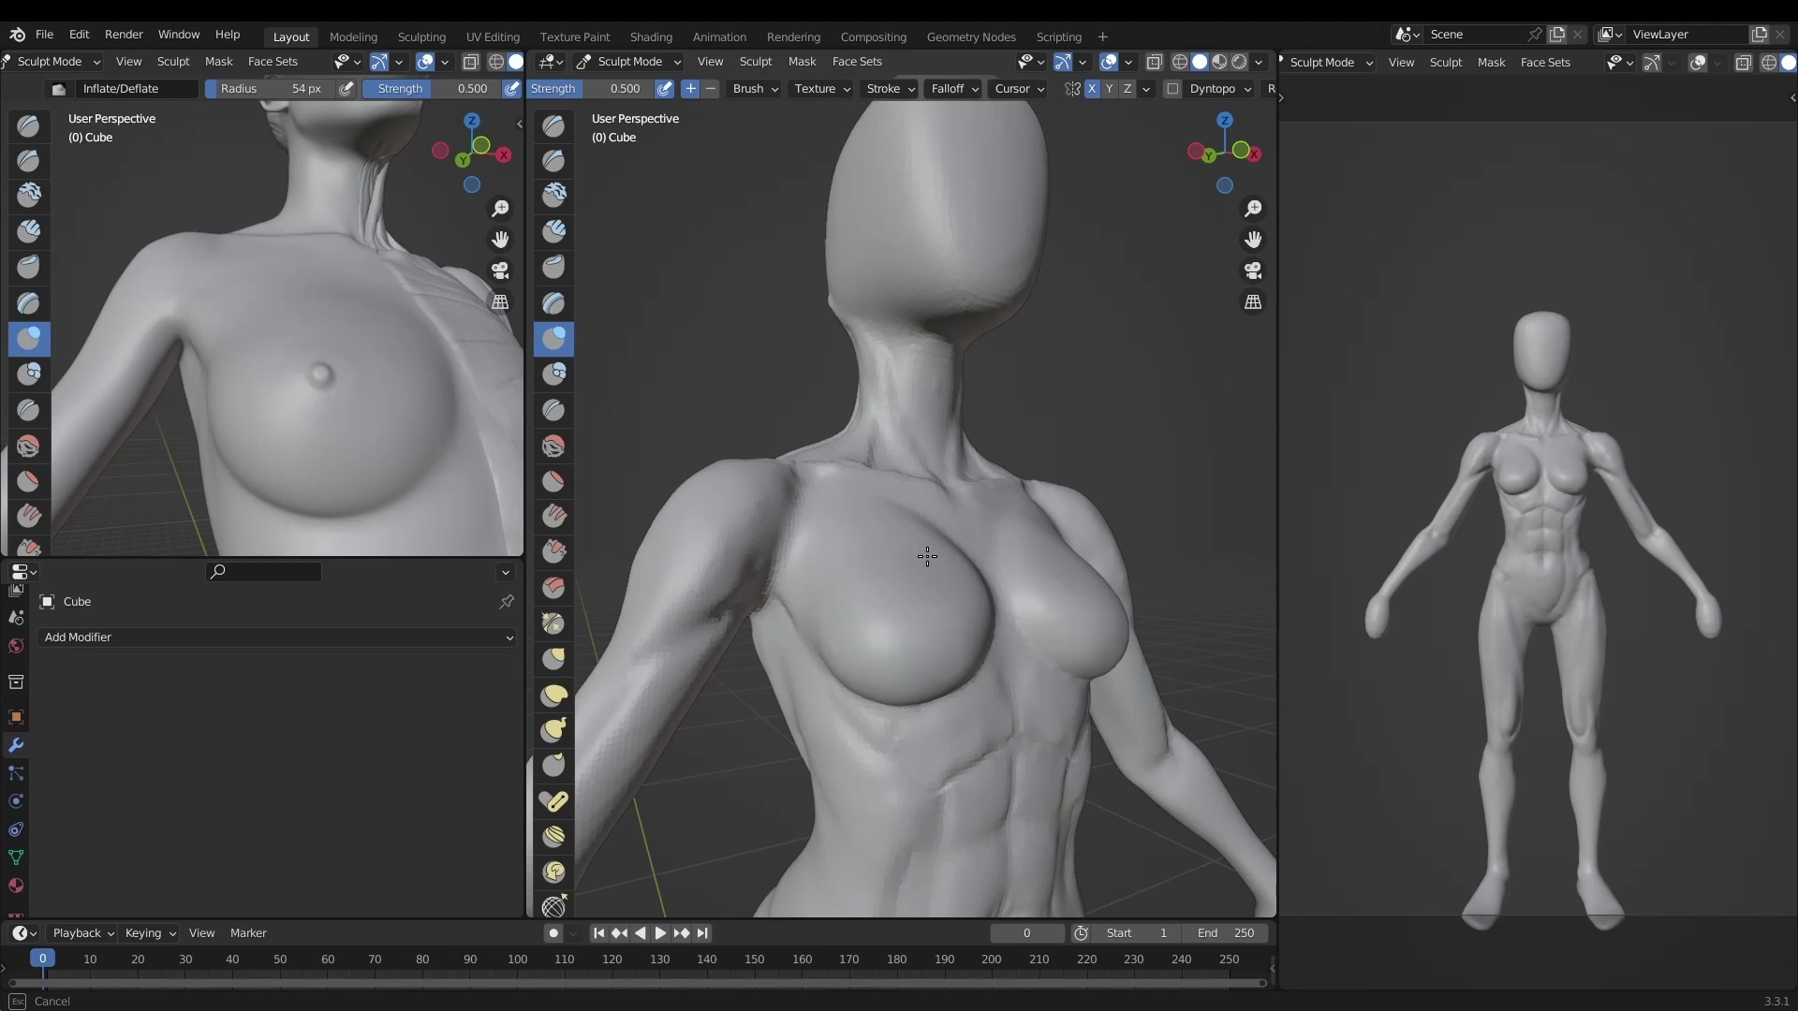
{"action": "mouse_move", "coordinate": [805, 487]}
{"action": "middle_mouse_down"}
{"action": "mouse_move", "coordinate": [835, 521]}
{"action": "mouse_move", "coordinate": [712, 487]}
{"action": "mouse_move", "coordinate": [843, 524]}
{"action": "middle_mouse_up"}
{"action": "scroll", "coordinate": [834, 521], "scroll_direction": "up", "scroll_amount": 3}
{"action": "key", "text": "f"}
{"action": "left_click", "coordinate": [686, 494]}
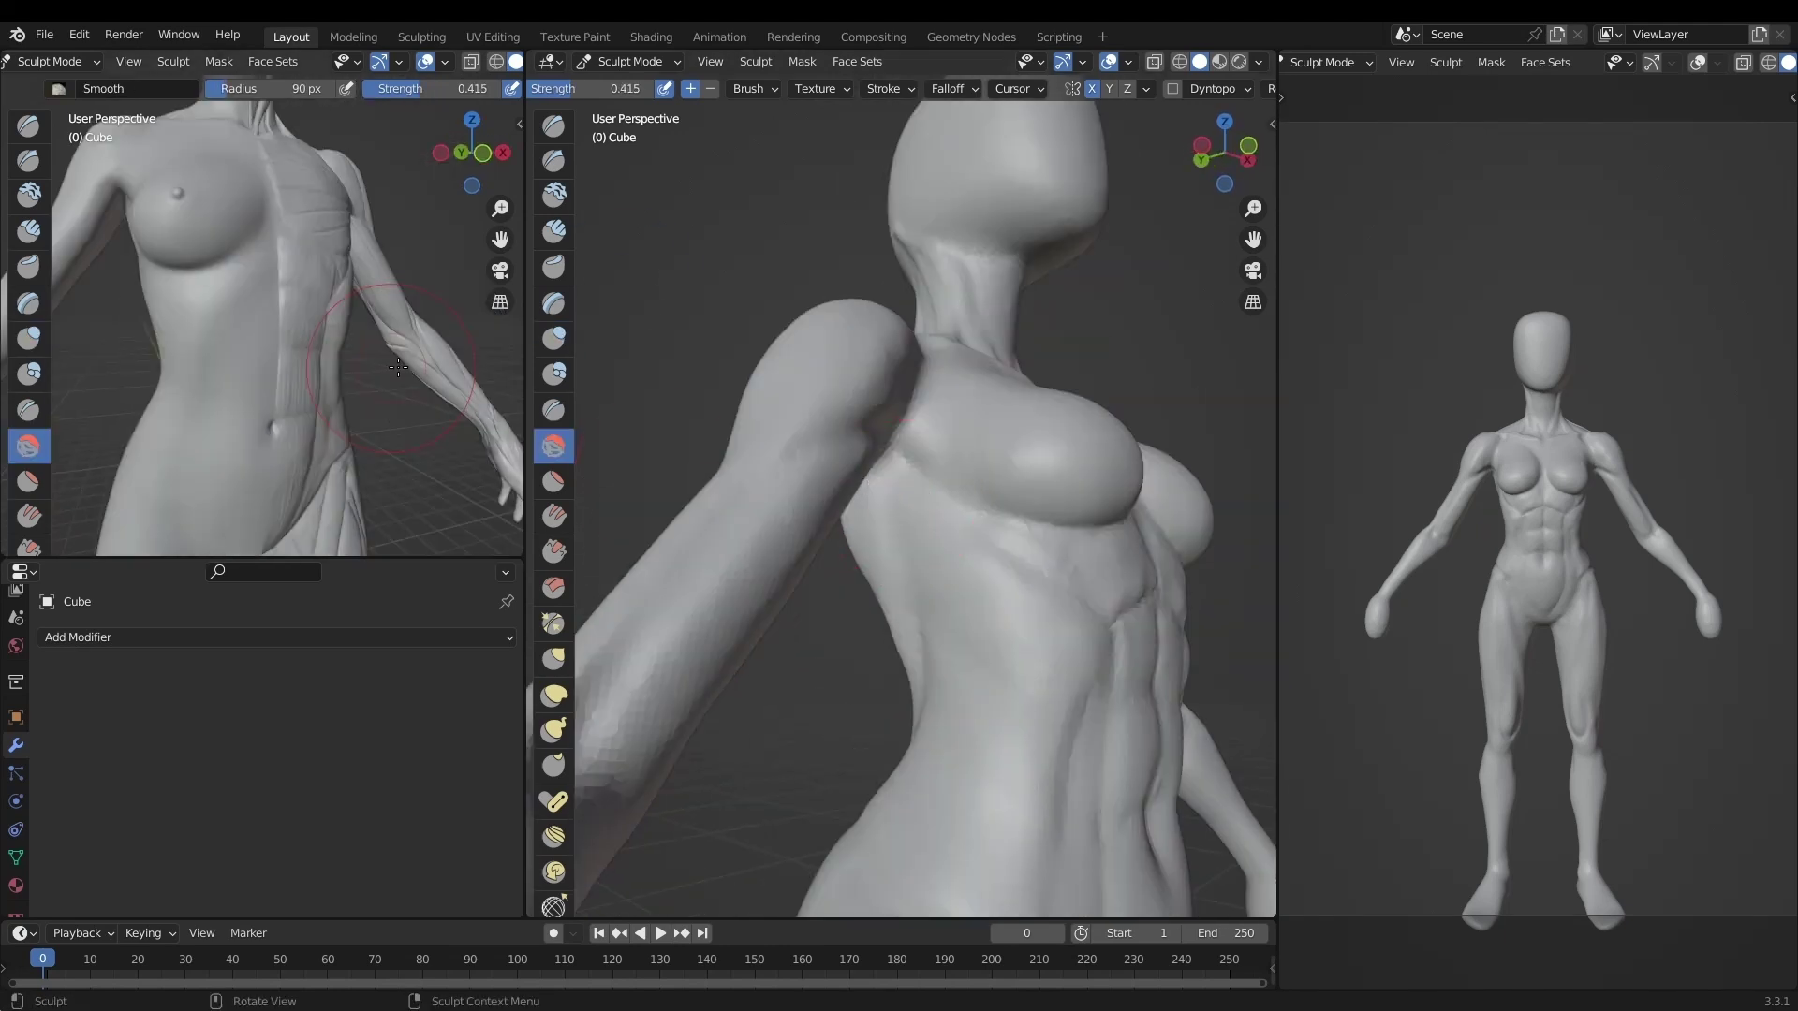
Refine the abdomen and lower chest with the Draw Sharp brush.
{"action": "middle_click_drag", "start_coordinate": [309, 394], "coordinate": [402, 412]}
{"action": "middle_click_drag", "start_coordinate": [932, 580], "coordinate": [999, 666], "text": "shift"}
{"action": "scroll", "coordinate": [999, 666], "scroll_direction": "down", "scroll_amount": 2}
{"action": "middle_click_drag", "start_coordinate": [327, 375], "coordinate": [393, 393]}
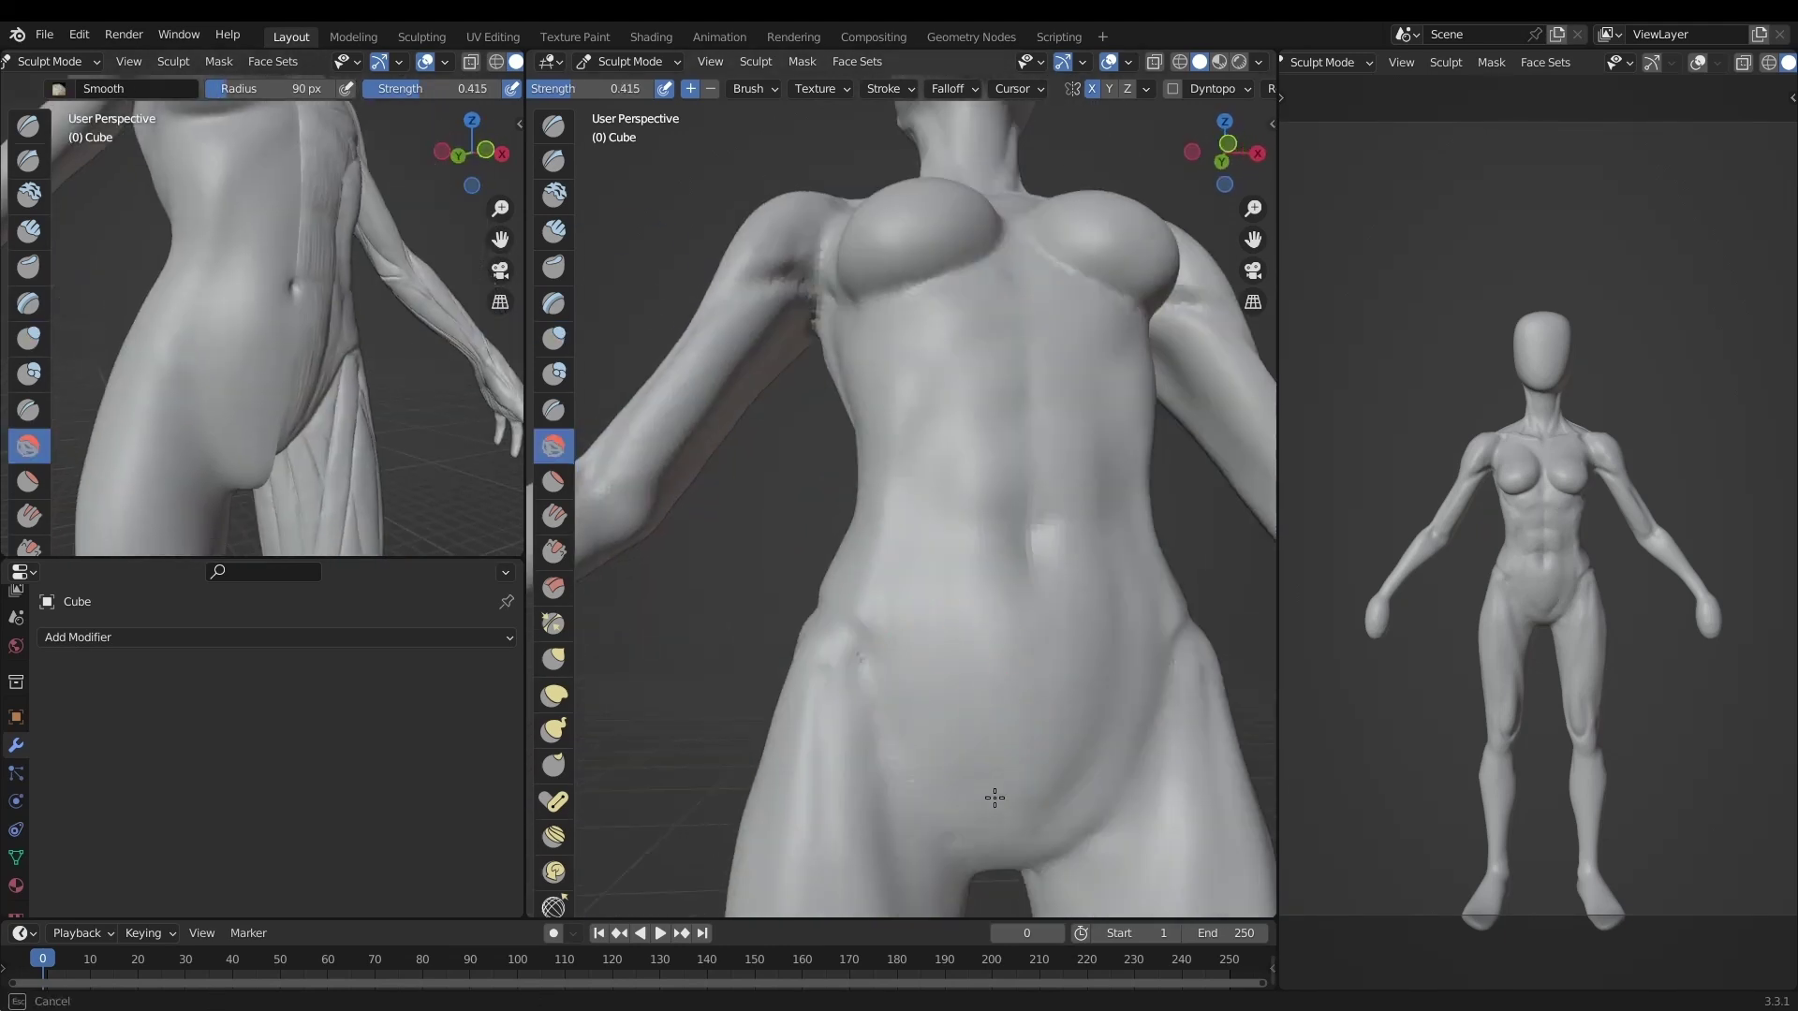
{"action": "middle_click_drag", "start_coordinate": [824, 487], "coordinate": [855, 502]}
{"action": "scroll", "coordinate": [855, 502], "scroll_direction": "up", "scroll_amount": 2}
{"action": "key", "text": "i"}
{"action": "scroll", "coordinate": [960, 402], "scroll_direction": "up", "scroll_amount": 1}
{"action": "scroll", "coordinate": [961, 402], "scroll_direction": "down", "scroll_amount": 2}
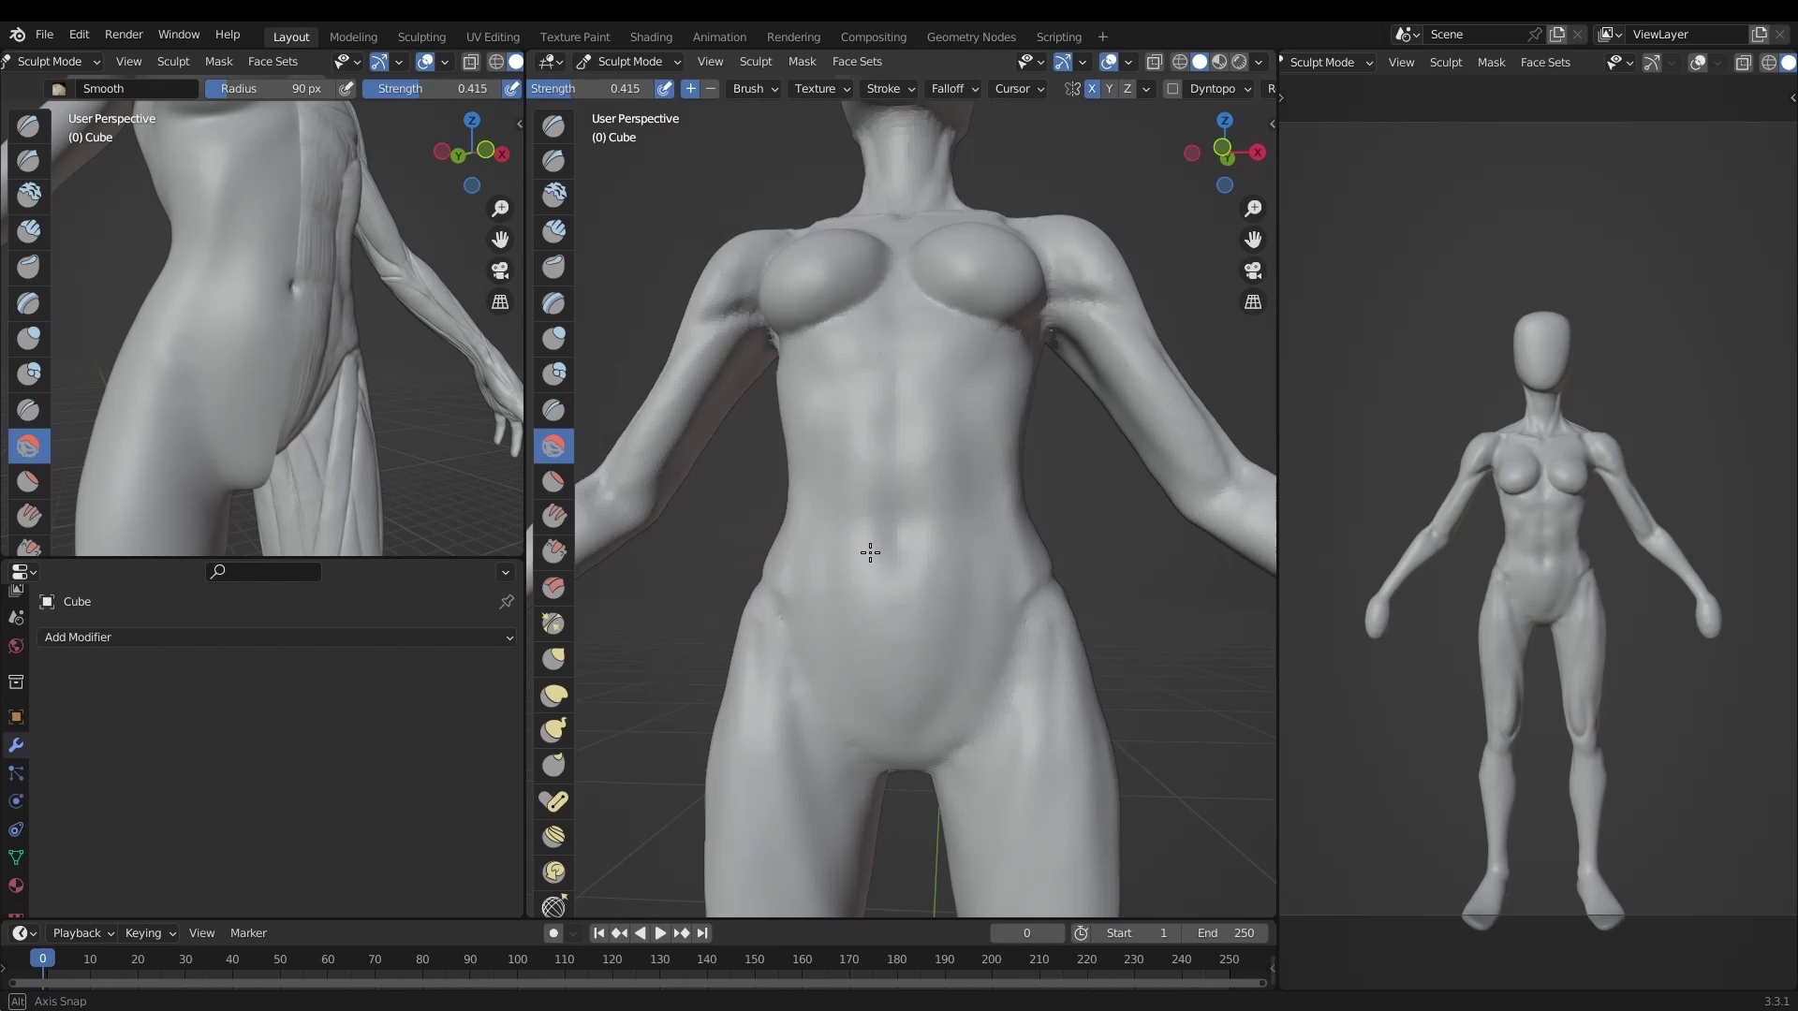
{"action": "scroll", "coordinate": [960, 402], "scroll_direction": "up", "scroll_amount": 2}
{"action": "mouse_move", "coordinate": [961, 402]}
{"action": "middle_mouse_down"}
{"action": "mouse_move", "coordinate": [893, 543]}
{"action": "mouse_move", "coordinate": [947, 393]}
{"action": "middle_mouse_up"}
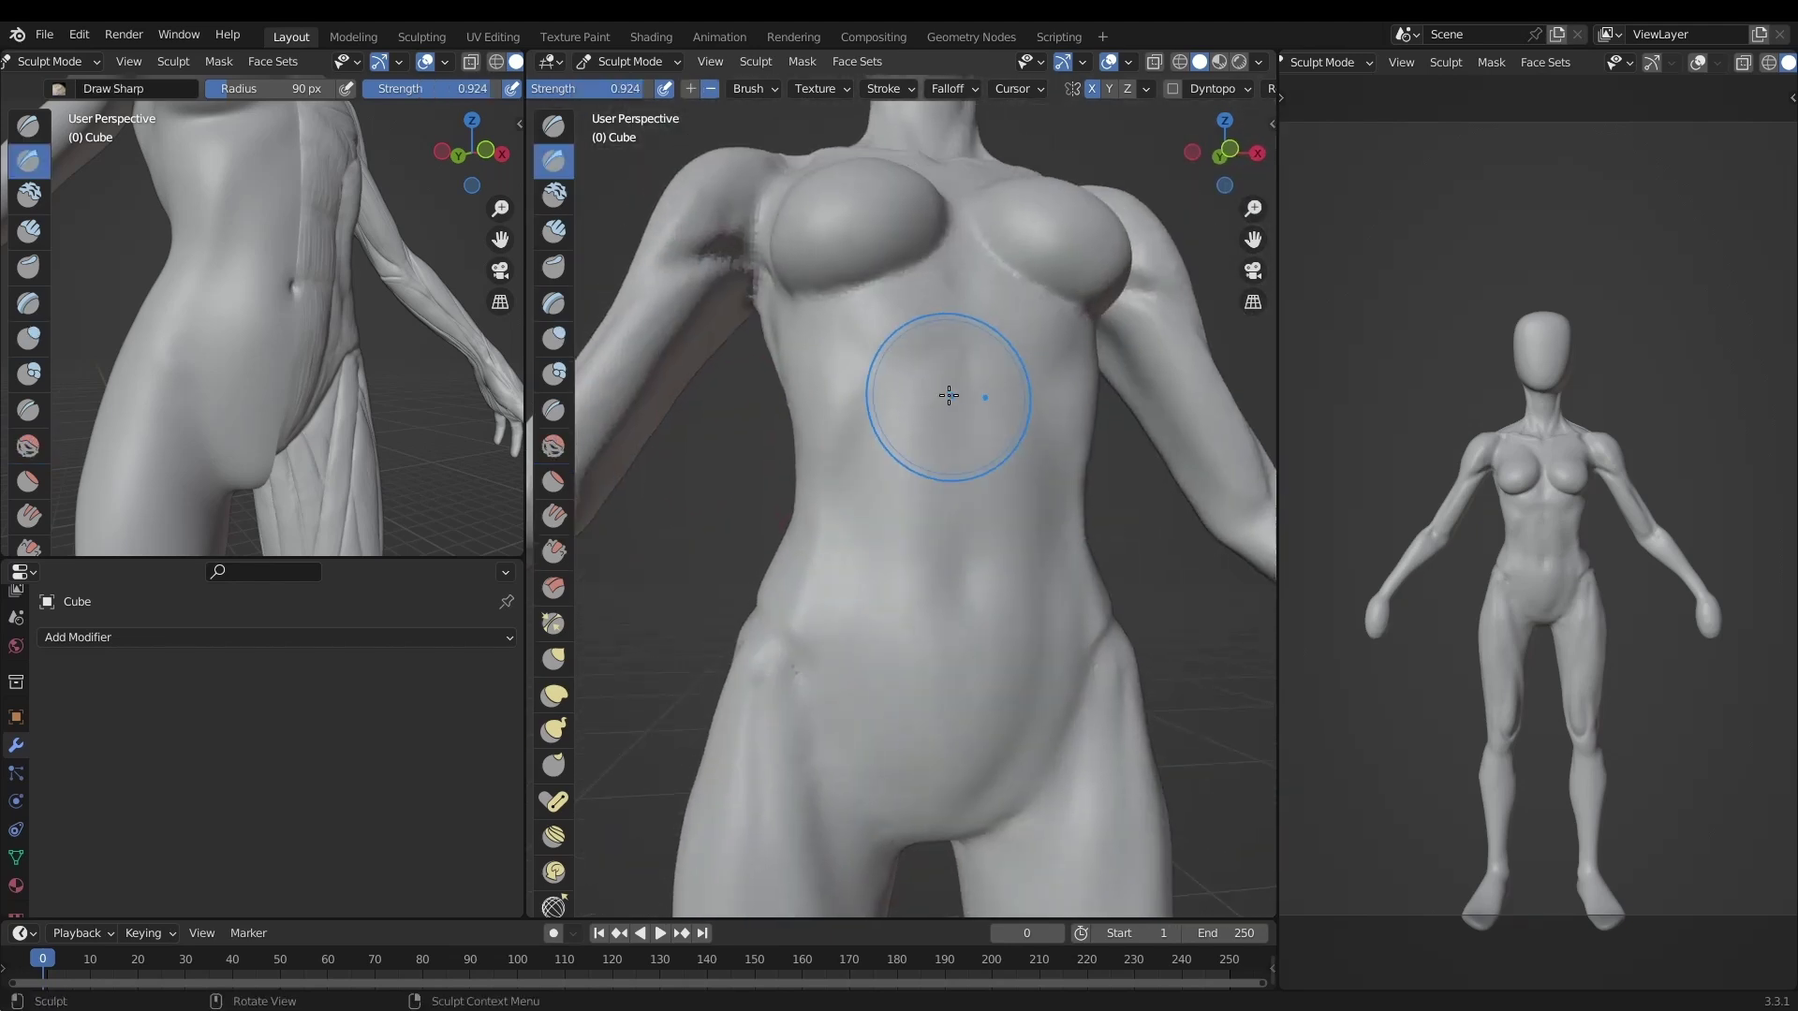
Shrink the brush to 22 px and smooth the abdomen and waist.
{"action": "key", "text": "f"}
{"action": "left_click", "coordinate": [940, 405]}
{"action": "scroll", "coordinate": [852, 425], "scroll_direction": "up", "scroll_amount": 2}
{"action": "middle_click_drag", "start_coordinate": [851, 425], "coordinate": [919, 516]}
{"action": "scroll", "coordinate": [918, 516], "scroll_direction": "down", "scroll_amount": 4}
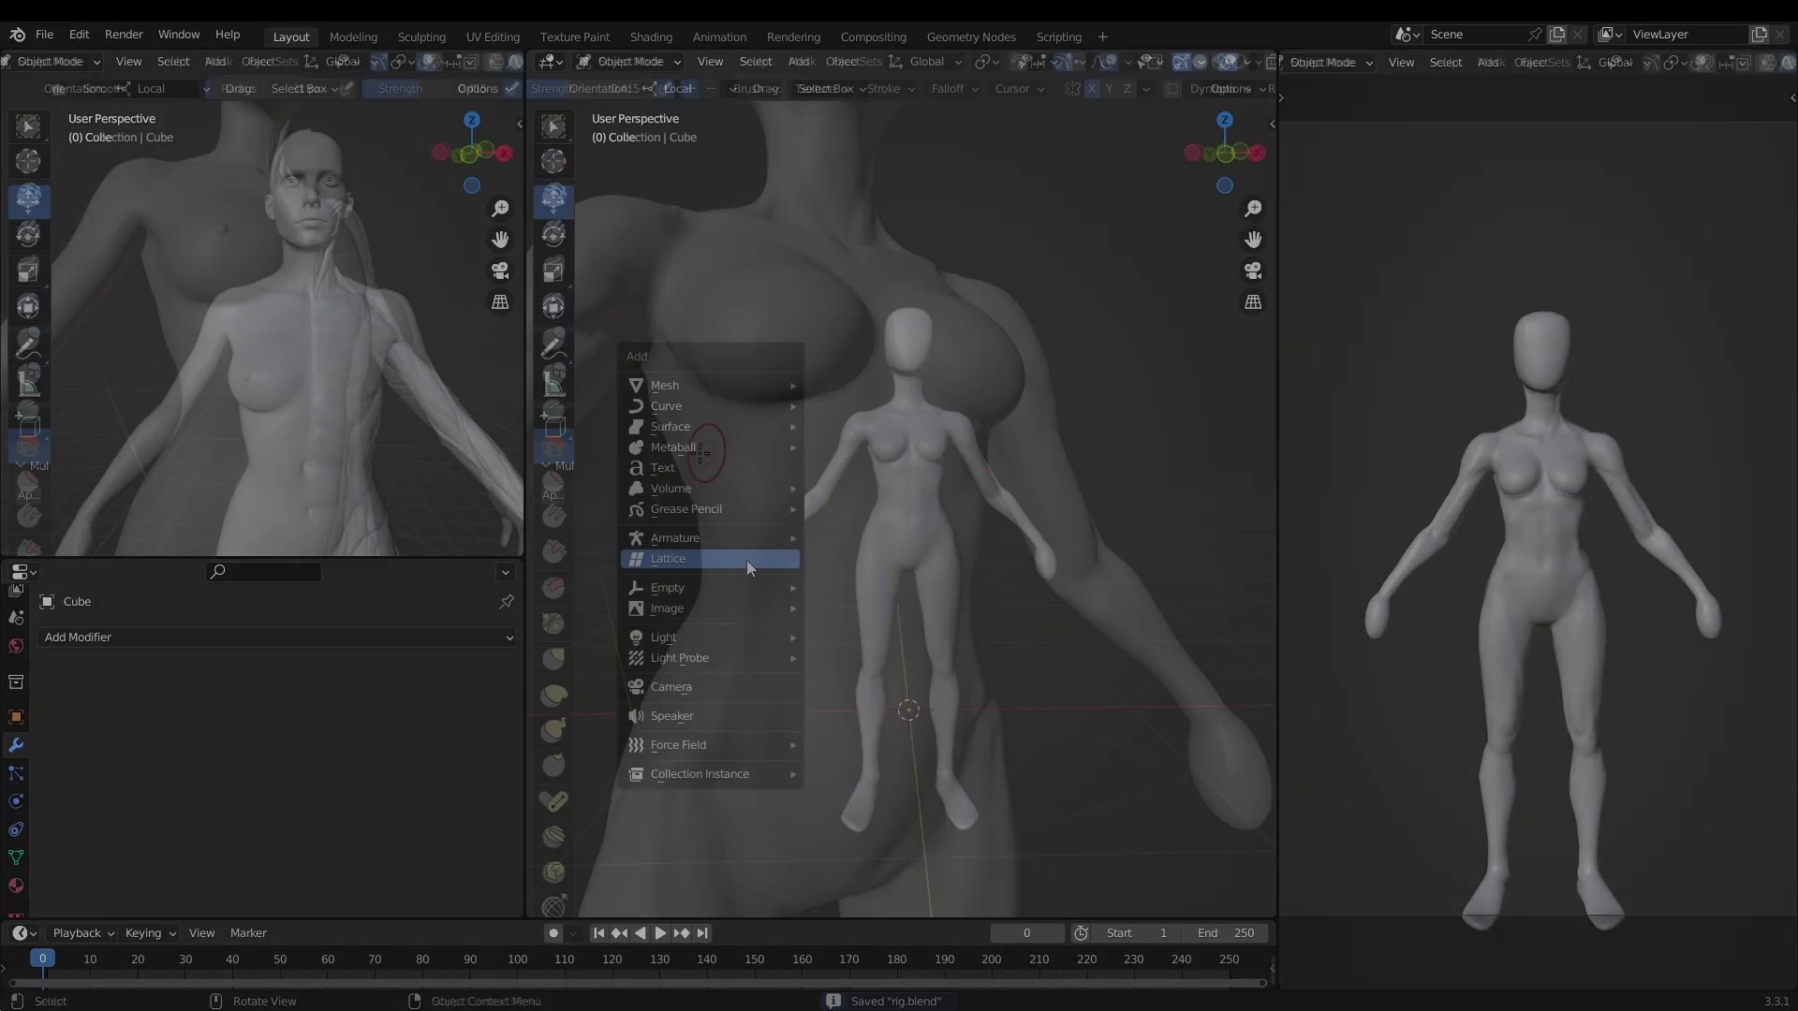
Add a Human meta-rig and fit its bones to the body in front view.
{"action": "mouse_move", "coordinate": [731, 538]}
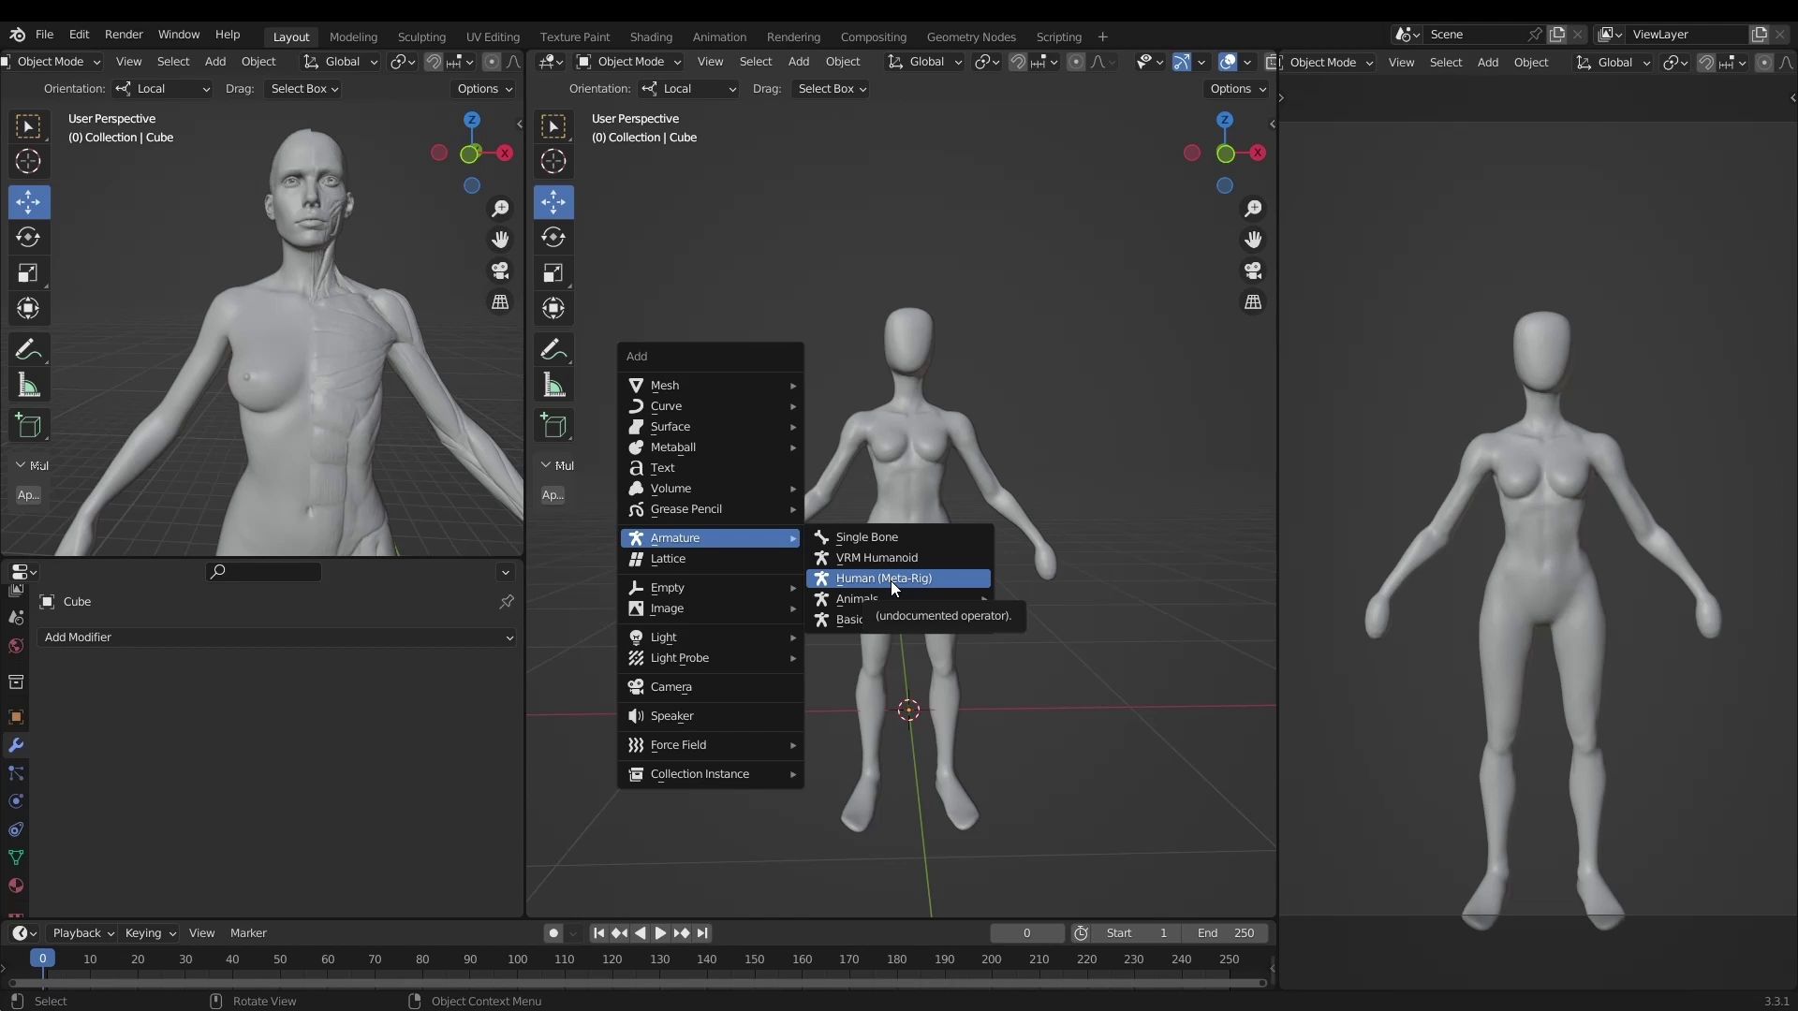
{"action": "mouse_move", "coordinate": [926, 618]}
{"action": "left_click", "coordinate": [1079, 635]}
{"action": "middle_click_drag", "start_coordinate": [1079, 633], "coordinate": [691, 450]}
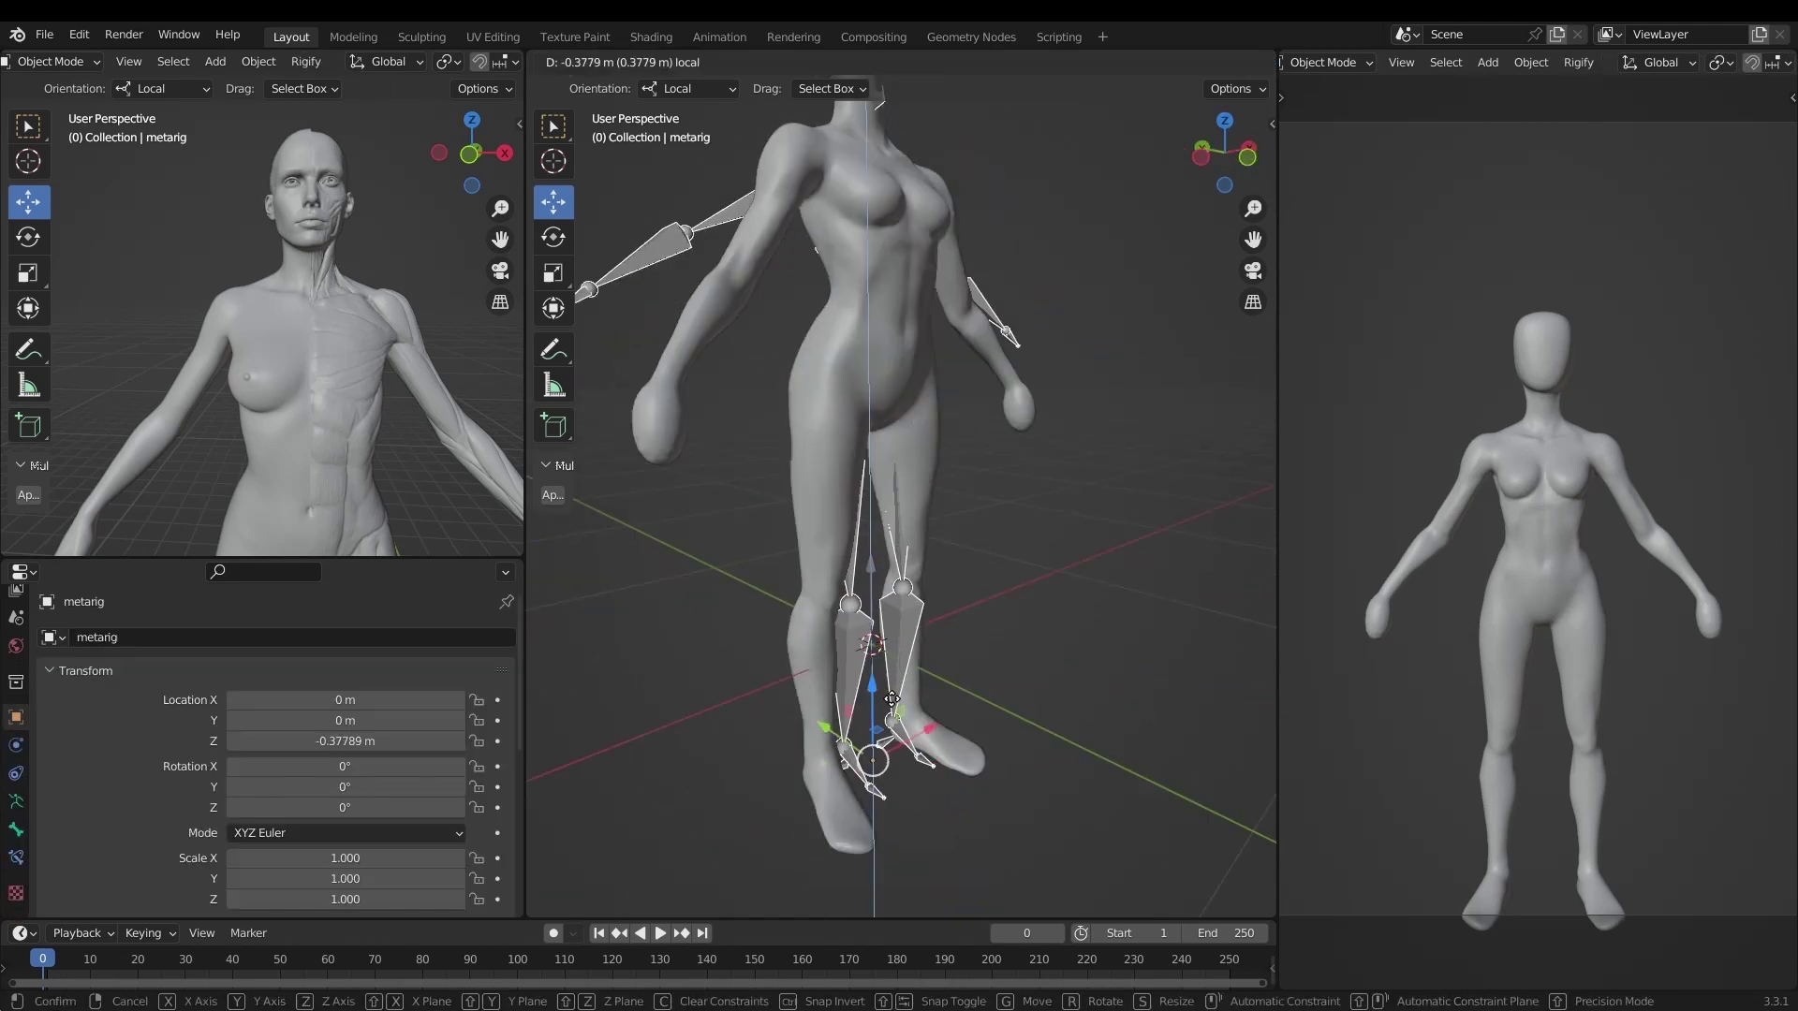
{"action": "key", "text": "Tab"}
{"action": "key", "text": "KP_1"}
{"action": "scroll", "coordinate": [875, 523], "scroll_direction": "up", "scroll_amount": 5}
{"action": "middle_click_drag", "start_coordinate": [843, 487], "coordinate": [874, 523]}
{"action": "key", "text": "KP_1"}
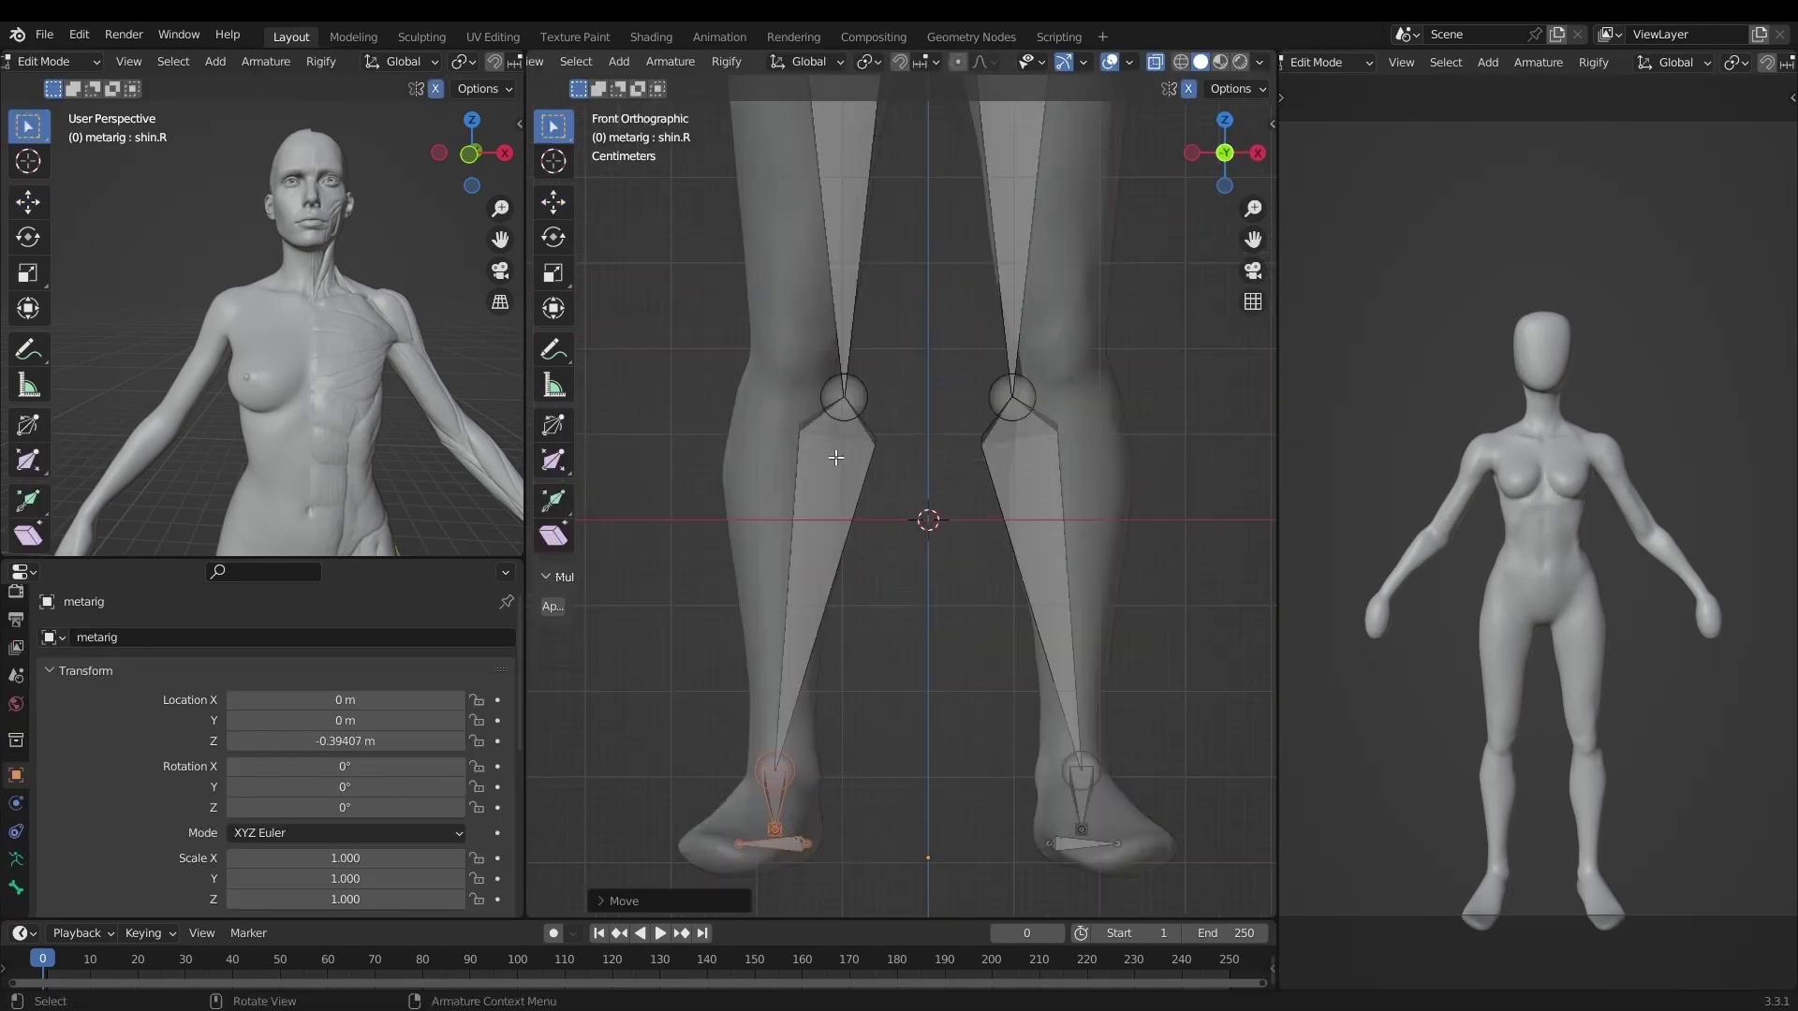
{"action": "scroll", "coordinate": [874, 523], "scroll_direction": "up", "scroll_amount": 2}
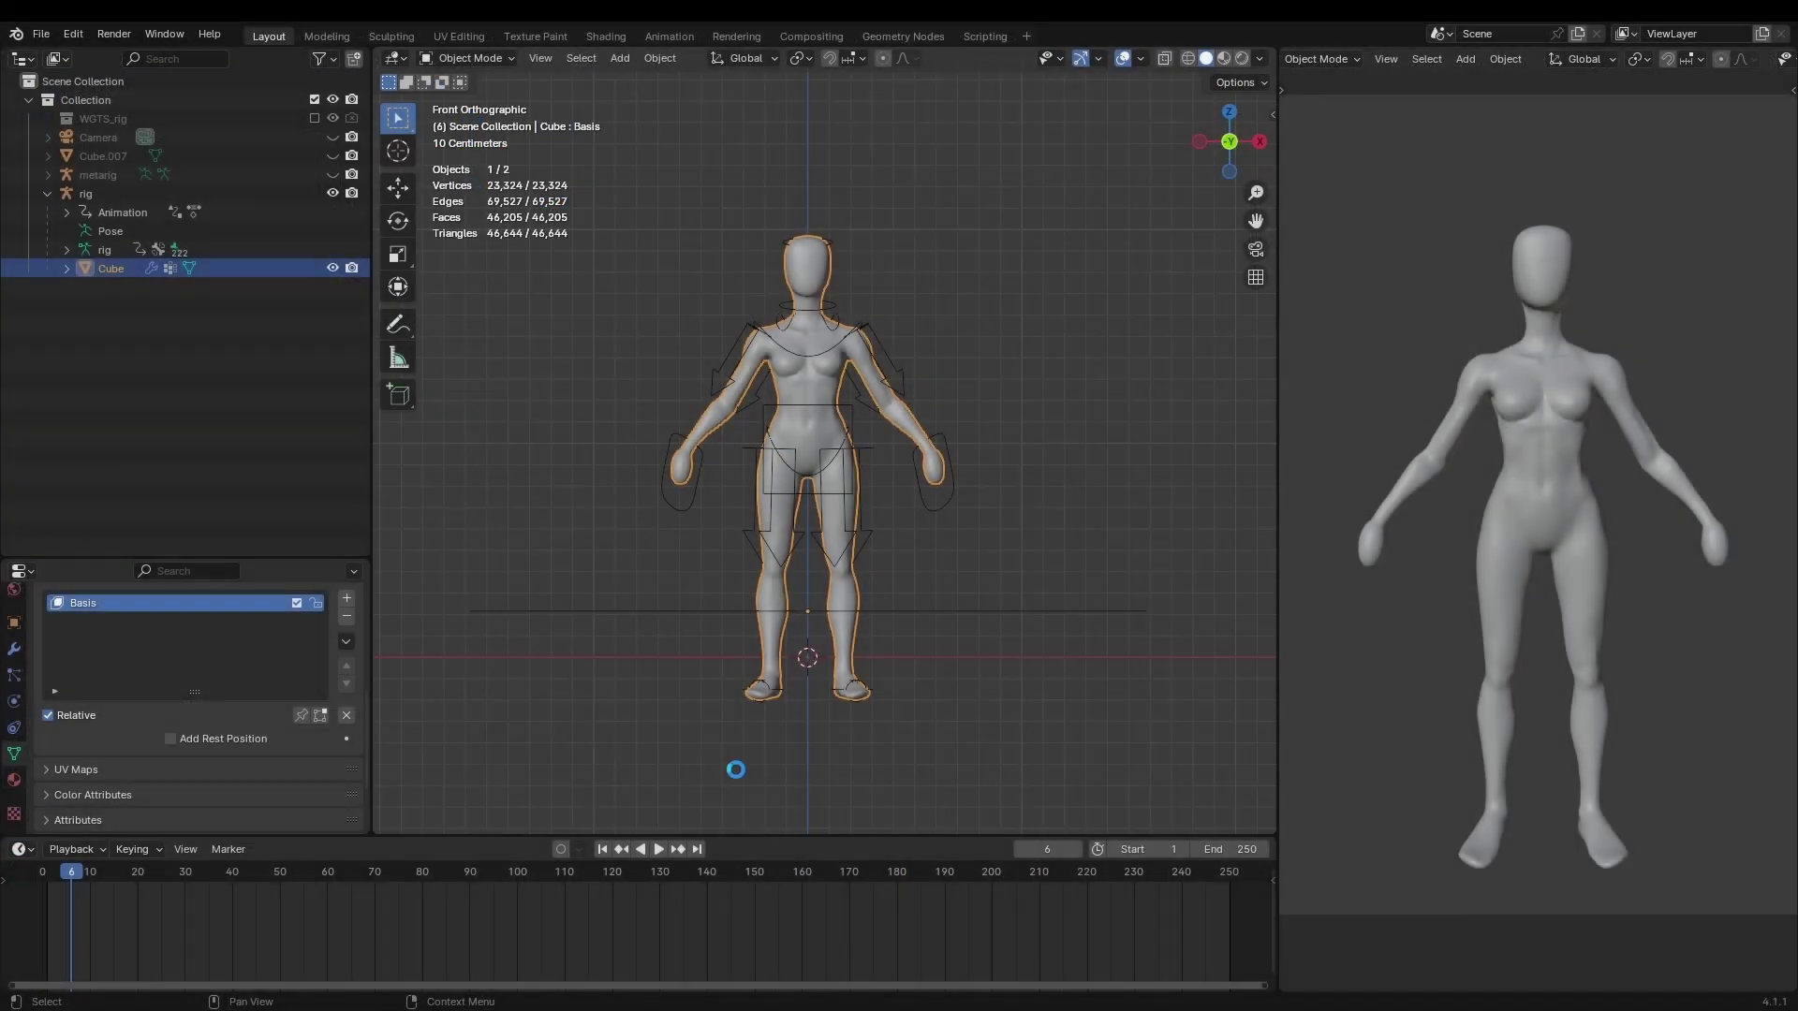
{"action": "left_click", "coordinate": [920, 374]}
{"action": "key", "text": "n"}
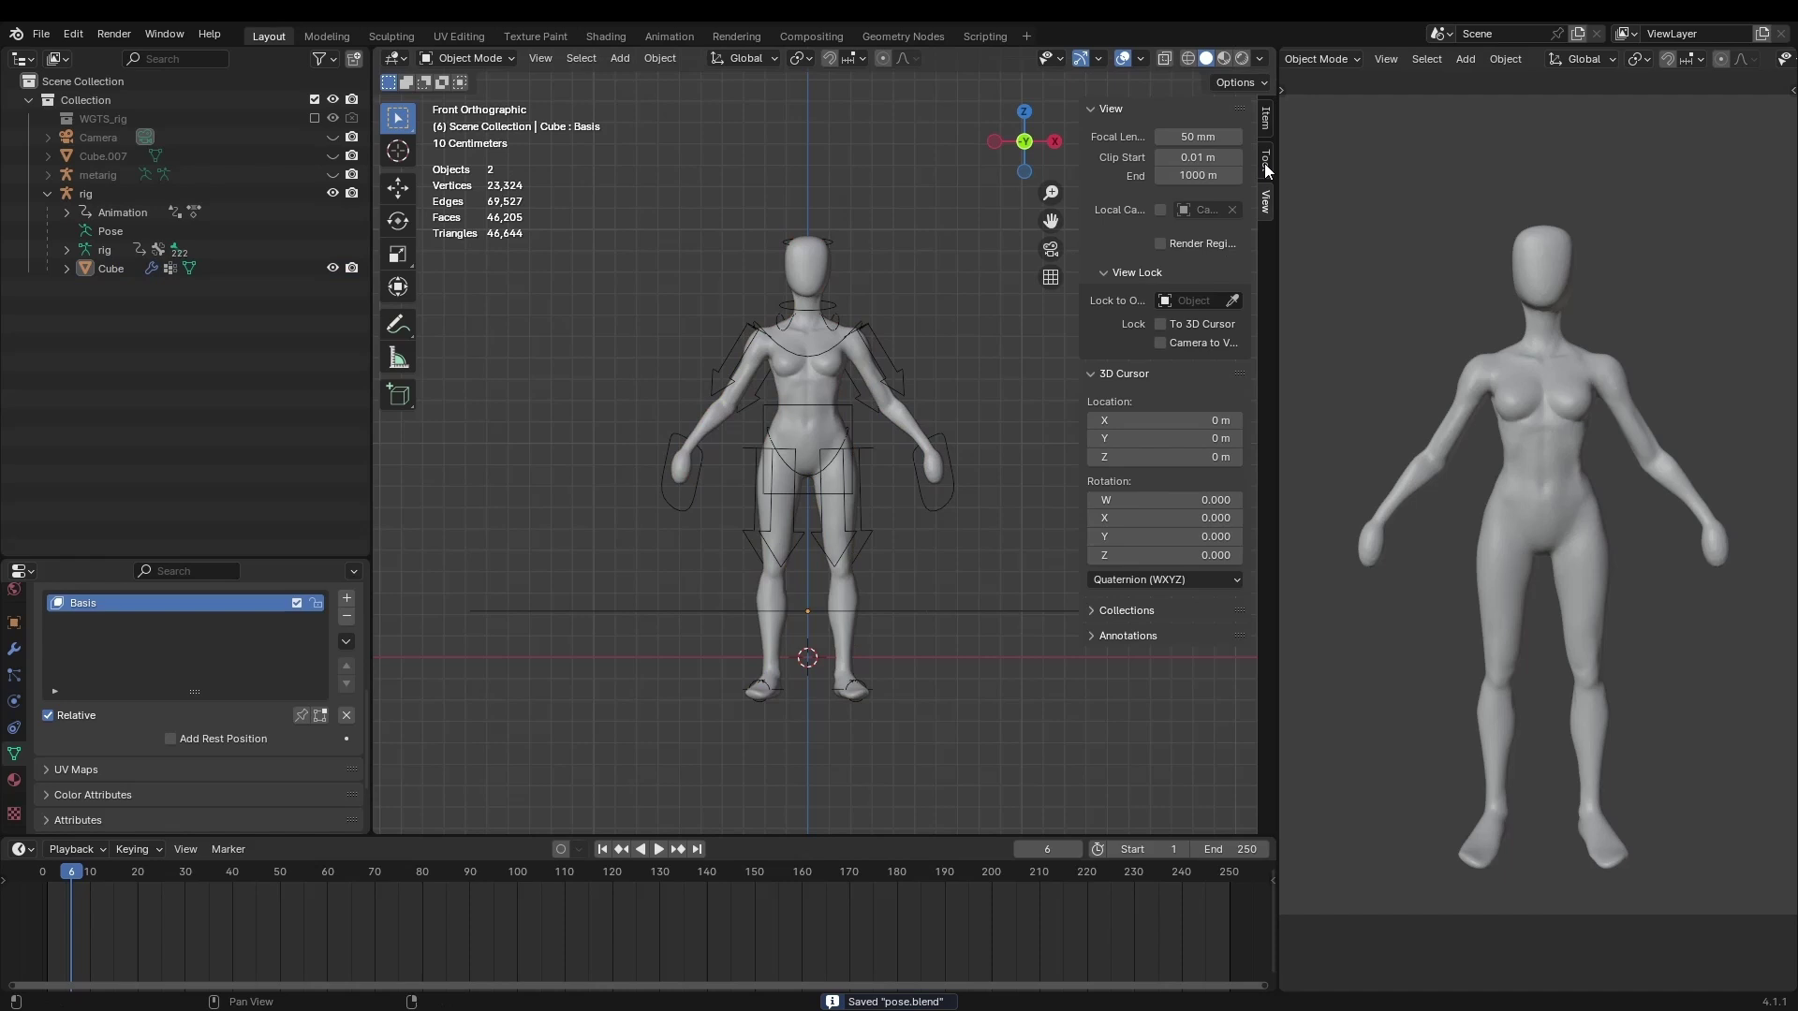
In Pose Mode, lower the right hand IK beside the hip and mirror it to the other arm.
{"action": "key", "text": "ctrl+Tab"}
{"action": "left_click", "coordinate": [682, 473]}
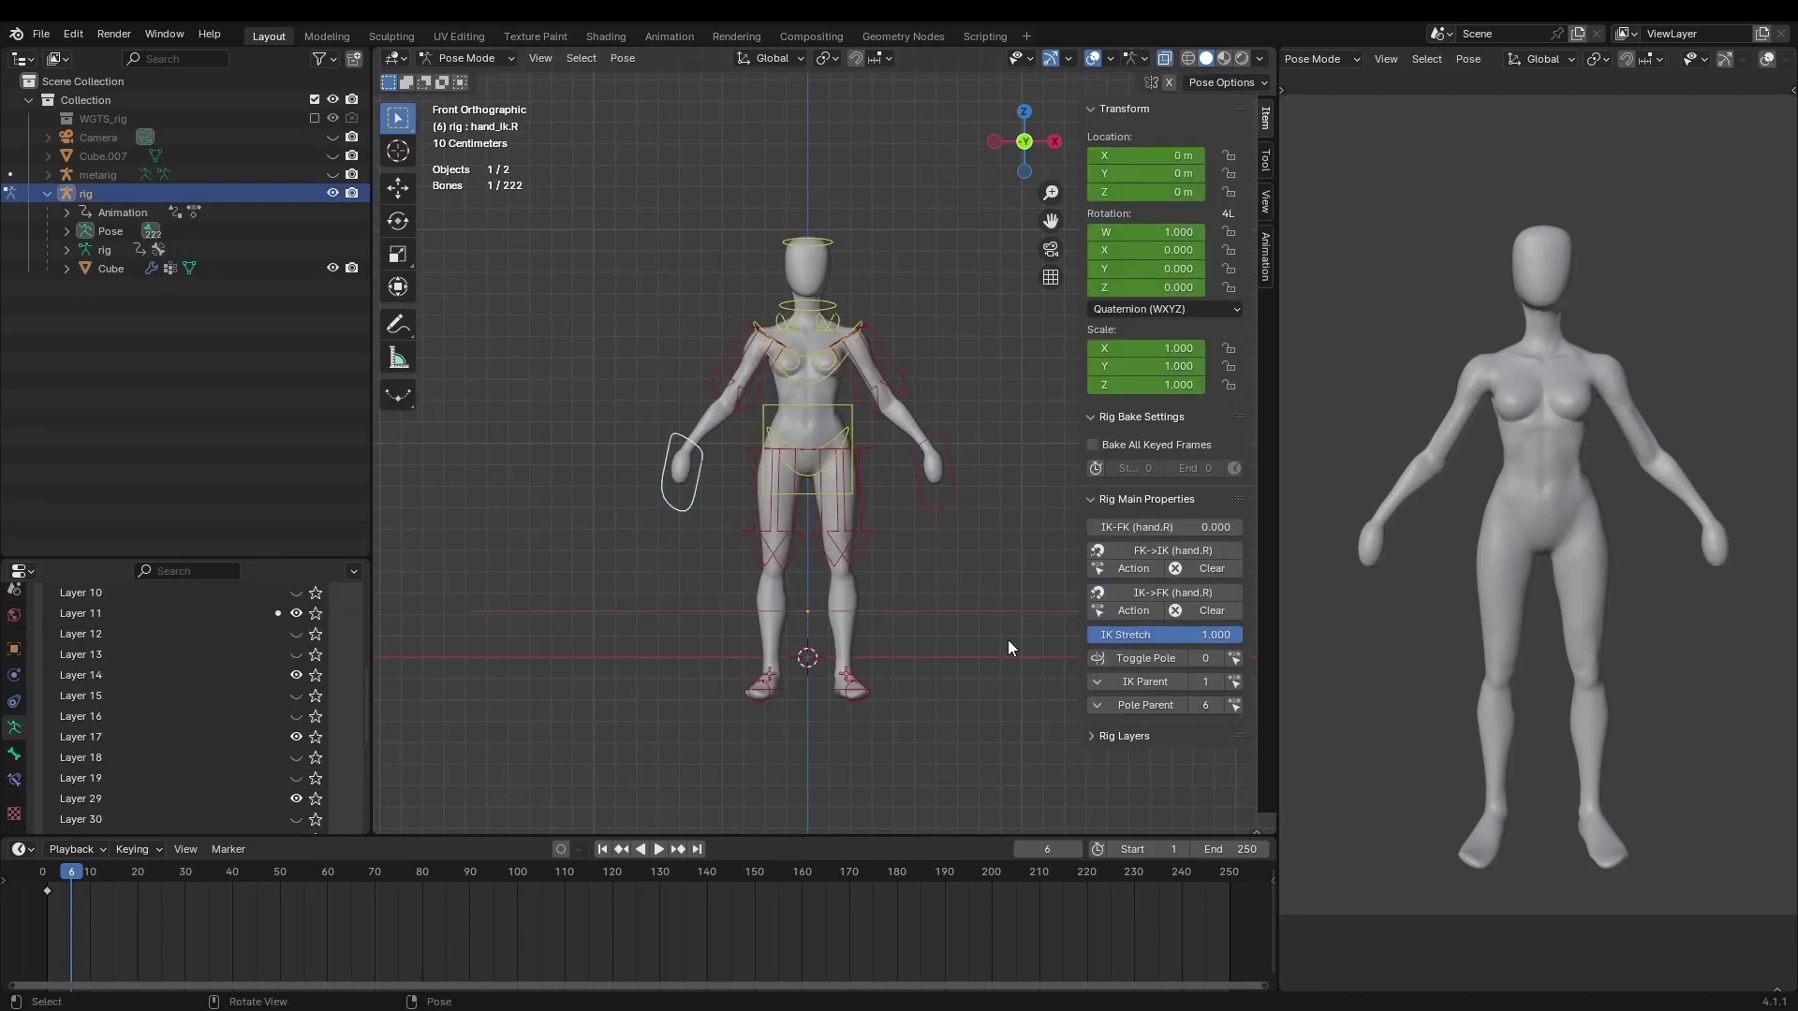
{"action": "middle_click_drag", "start_coordinate": [1008, 639], "coordinate": [749, 390]}
{"action": "scroll", "coordinate": [796, 451], "scroll_direction": "up", "scroll_amount": 4}
{"action": "key", "text": "KP_1"}
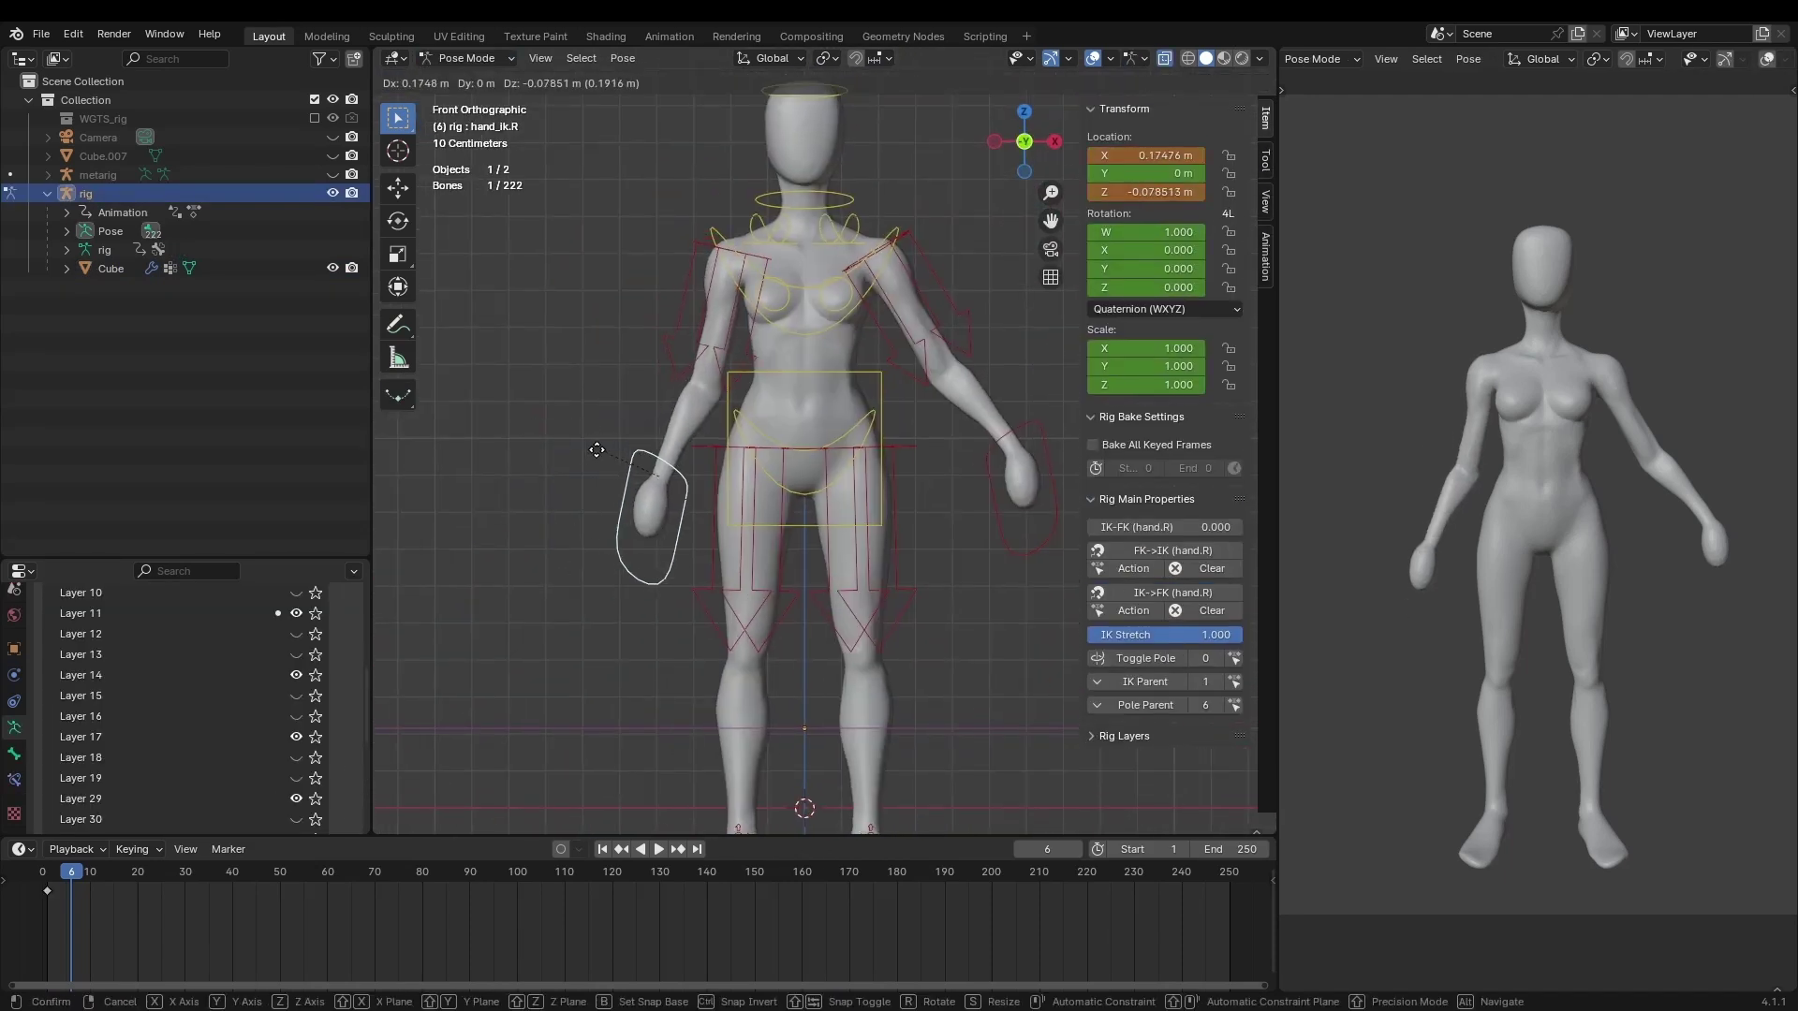
{"action": "left_click_drag", "start_coordinate": [986, 541], "coordinate": [877, 549]}
{"action": "right_click", "coordinate": [923, 522]}
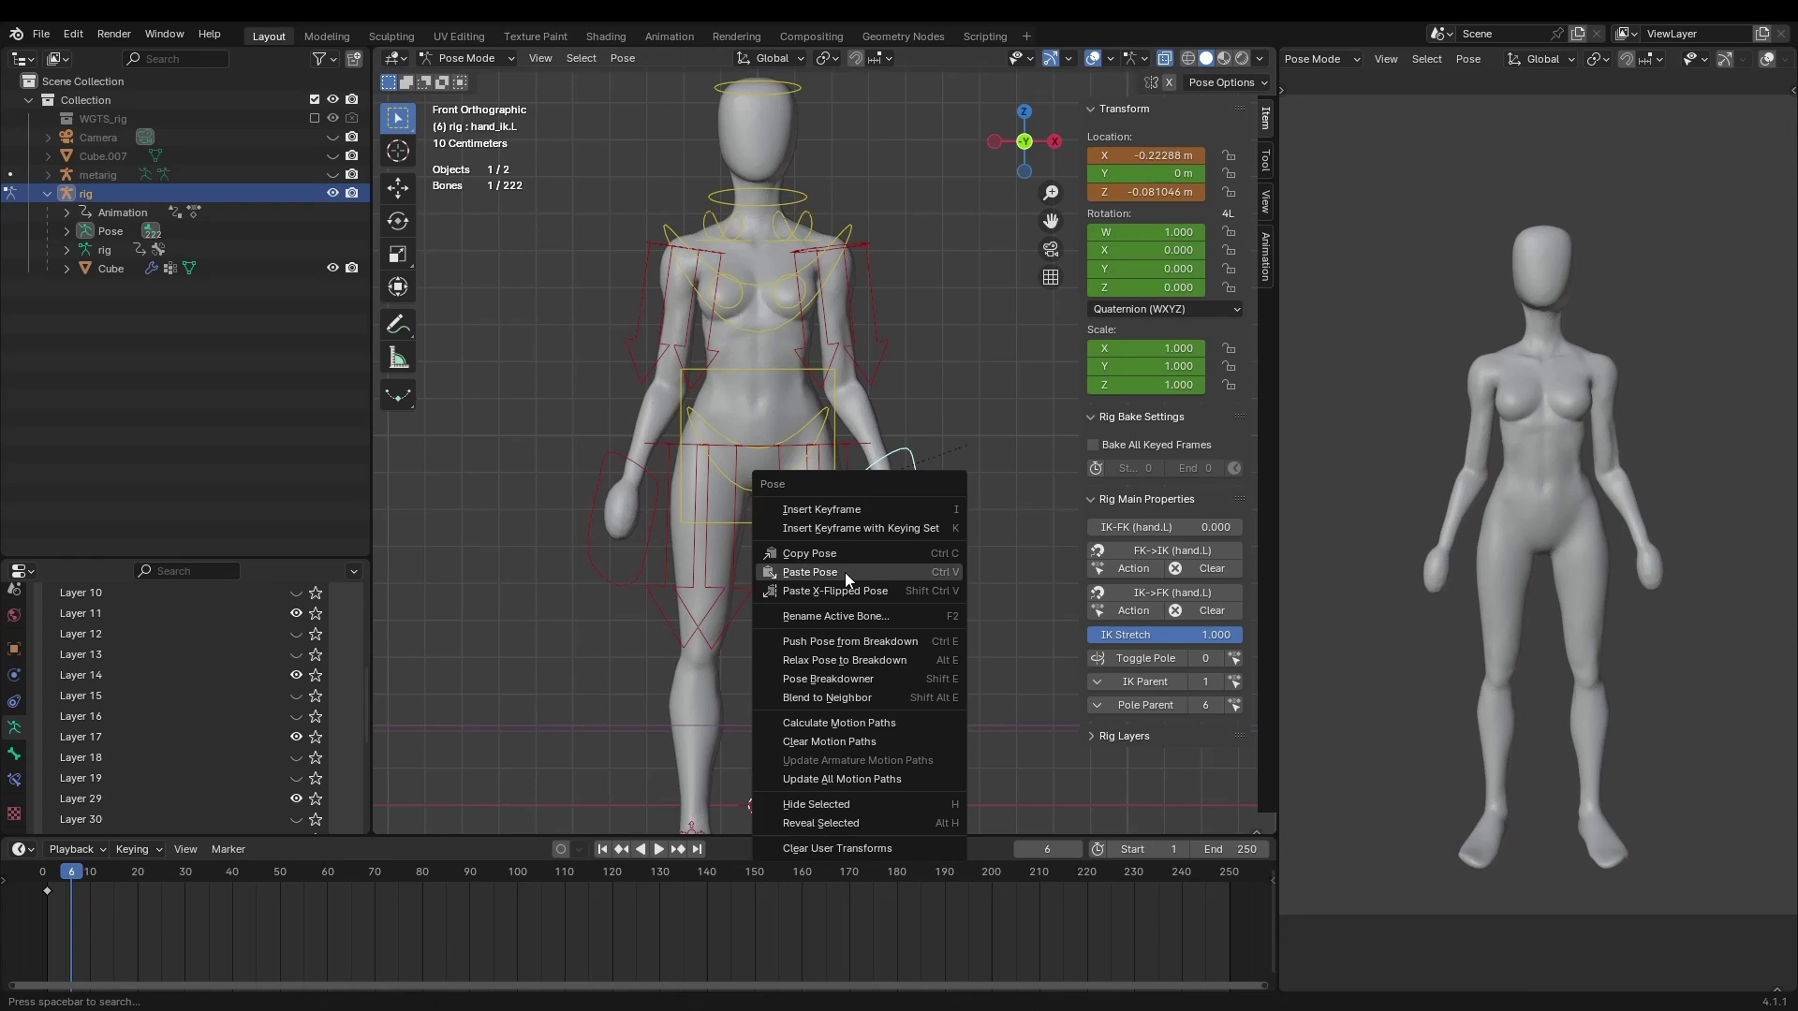
{"action": "left_click", "coordinate": [845, 571]}
{"action": "right_click", "coordinate": [648, 507]}
{"action": "left_click", "coordinate": [545, 502]}
Reposition the left foot IK control and paste its mirrored pose onto the other foot.
{"action": "scroll", "coordinate": [705, 475], "scroll_direction": "down", "scroll_amount": 2}
{"action": "scroll", "coordinate": [705, 474], "scroll_direction": "up", "scroll_amount": 3}
{"action": "left_click", "coordinate": [890, 482]}
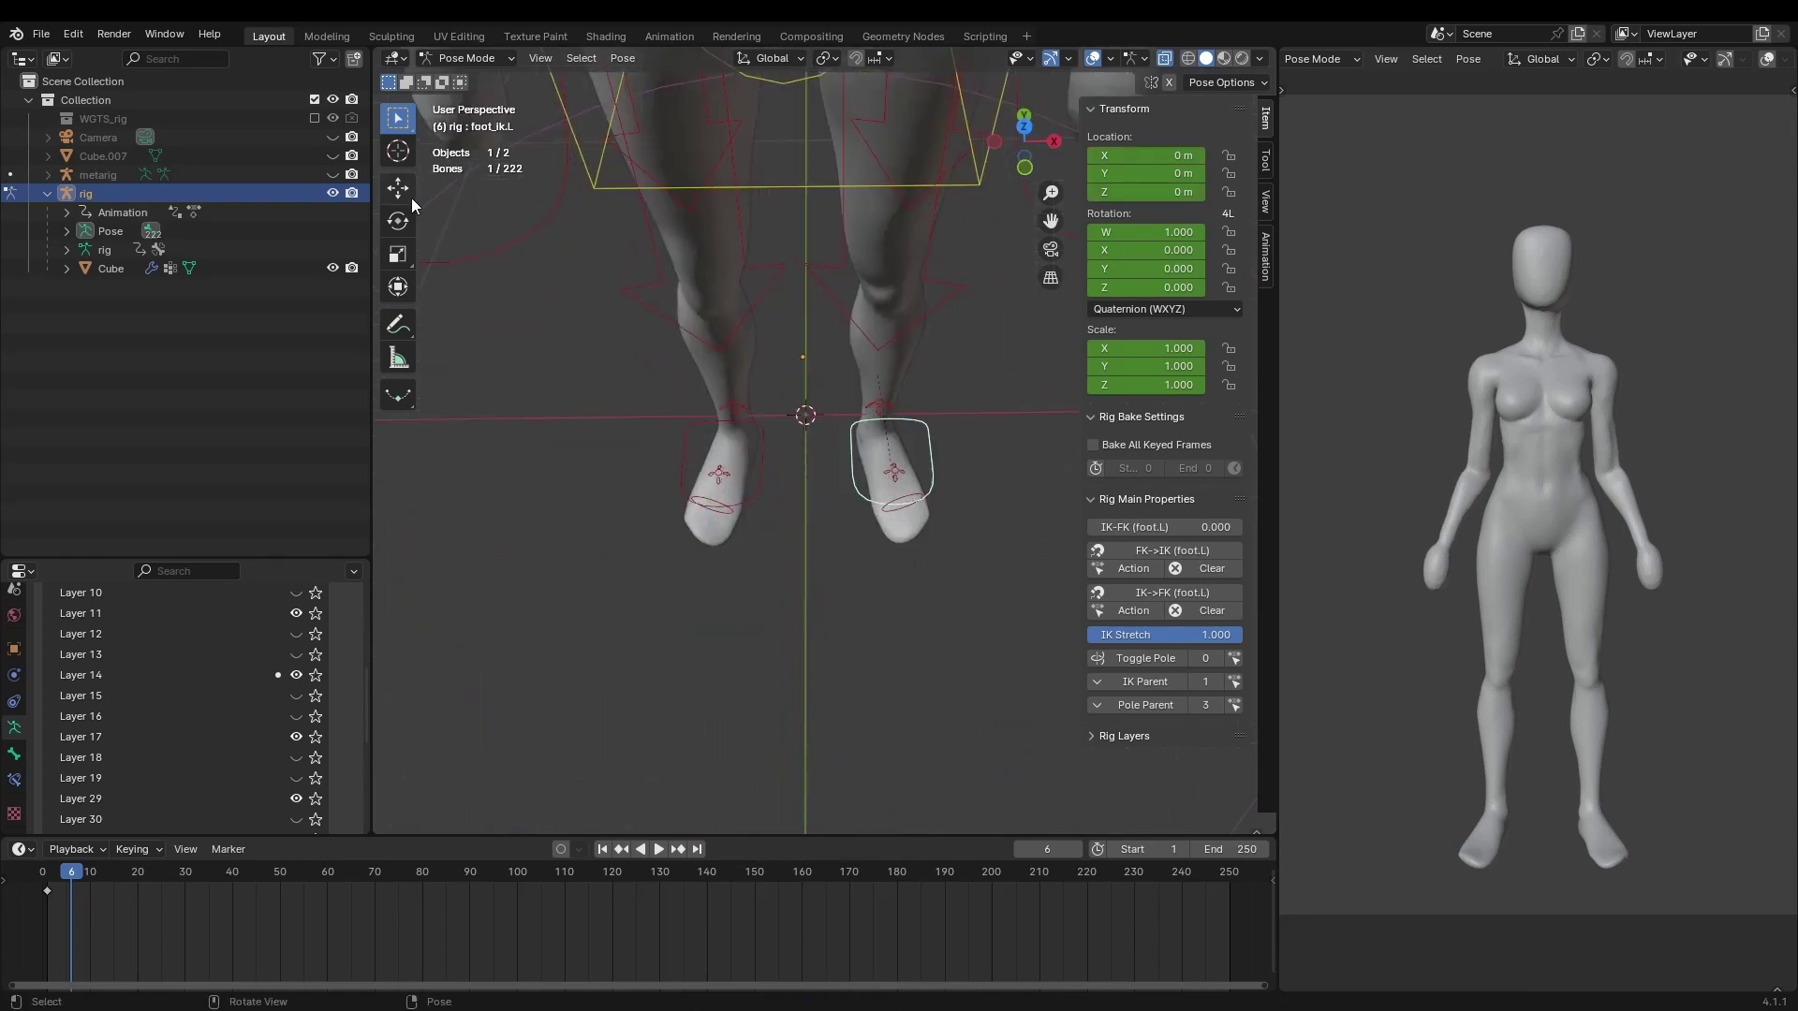
{"action": "key", "text": "r"}
{"action": "left_click", "coordinate": [1014, 525]}
{"action": "right_click", "coordinate": [733, 622]}
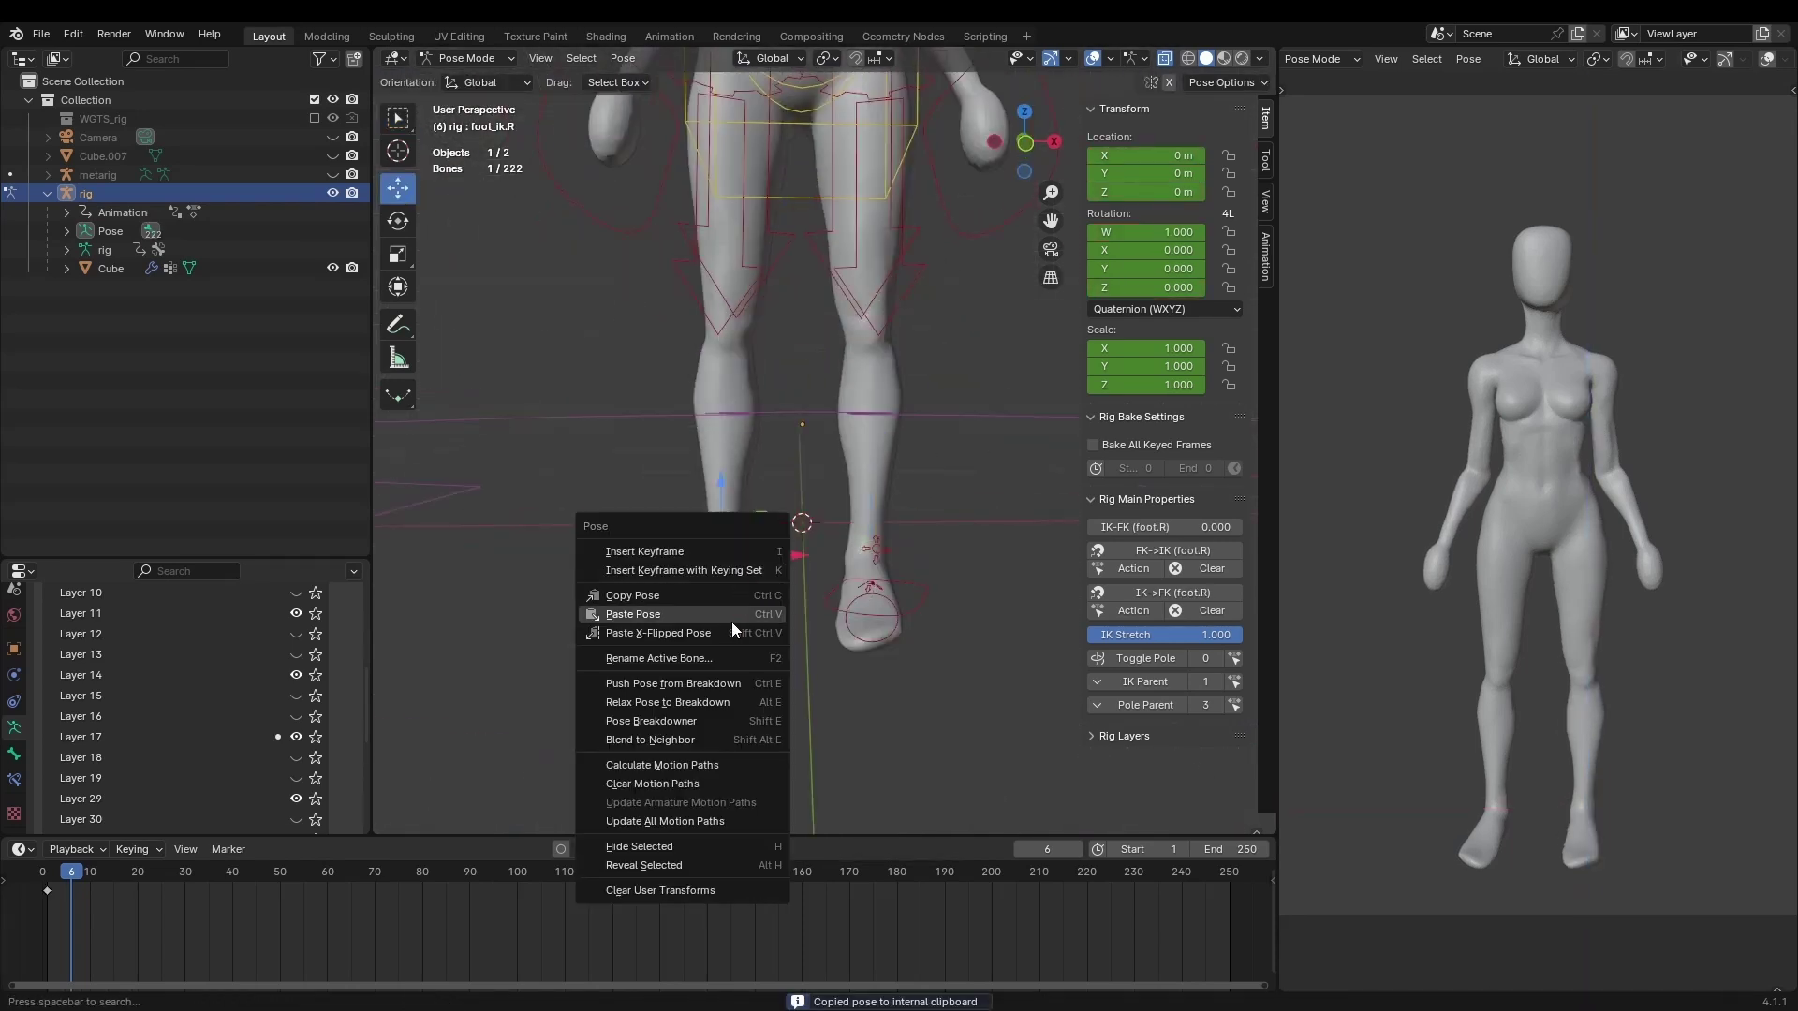
{"action": "left_click", "coordinate": [733, 622]}
{"action": "scroll", "coordinate": [732, 525], "scroll_direction": "down", "scroll_amount": 4}
{"action": "scroll", "coordinate": [735, 417], "scroll_direction": "down", "scroll_amount": 5, "text": "shift"}
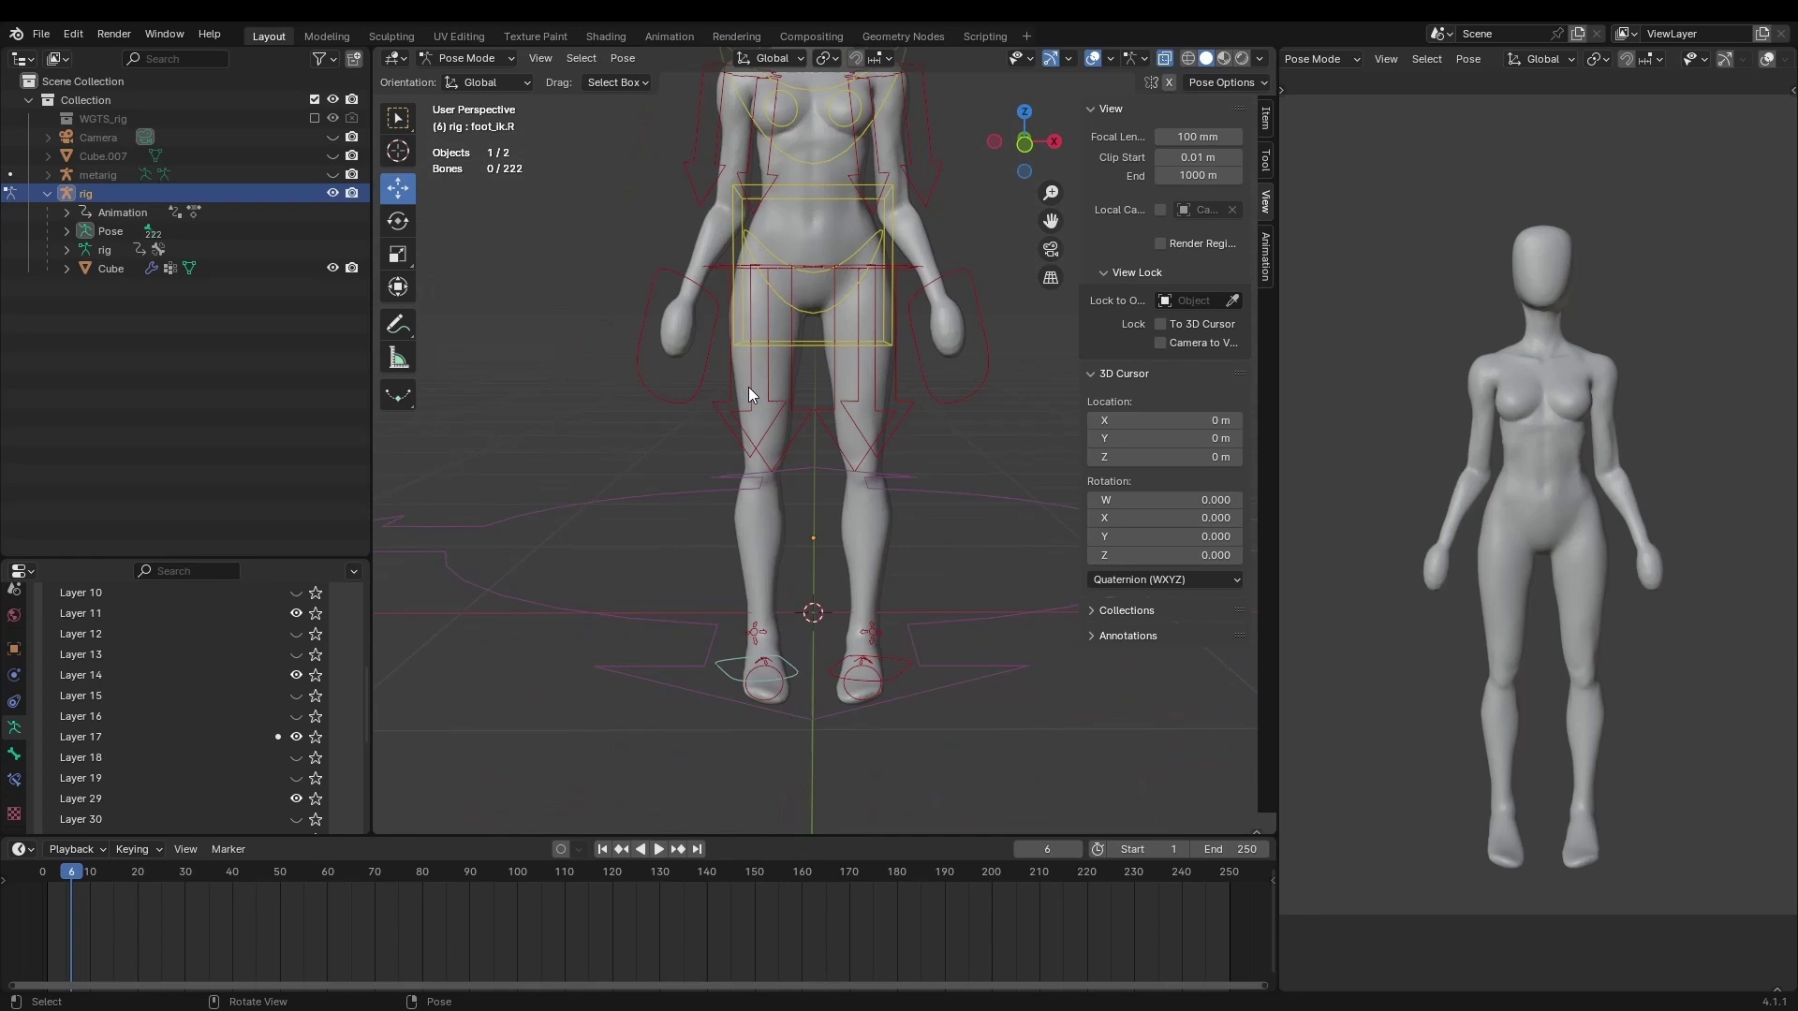
{"action": "left_click", "coordinate": [928, 637]}
{"action": "right_click", "coordinate": [902, 682]}
{"action": "left_click", "coordinate": [902, 683]}
{"action": "scroll", "coordinate": [712, 534], "scroll_direction": "down", "scroll_amount": 3}
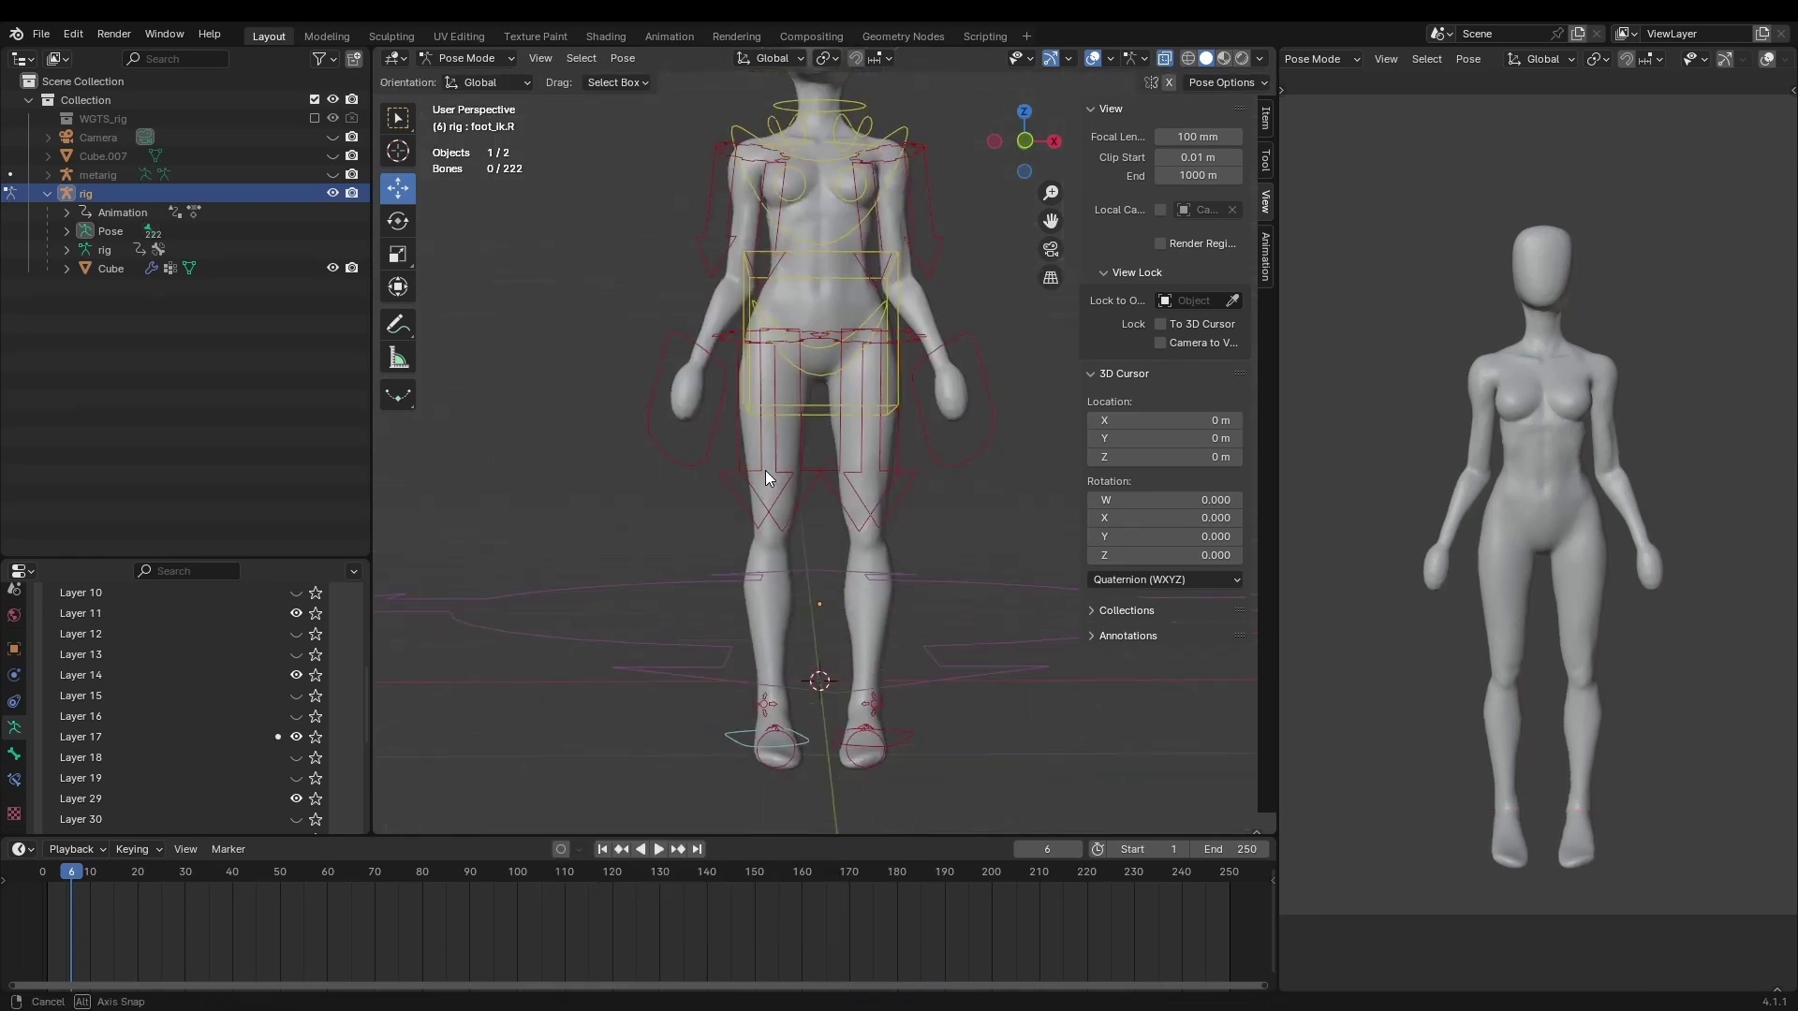
{"action": "scroll", "coordinate": [767, 454], "scroll_direction": "up", "scroll_amount": 3, "text": "shift"}
{"action": "scroll", "coordinate": [767, 440], "scroll_direction": "down", "scroll_amount": 2}
Scale down the right shoulder and neck bones.
{"action": "left_click_drag", "start_coordinate": [372, 328], "coordinate": [234, 327]}
{"action": "middle_click_drag", "start_coordinate": [839, 541], "coordinate": [641, 458], "text": "shift"}
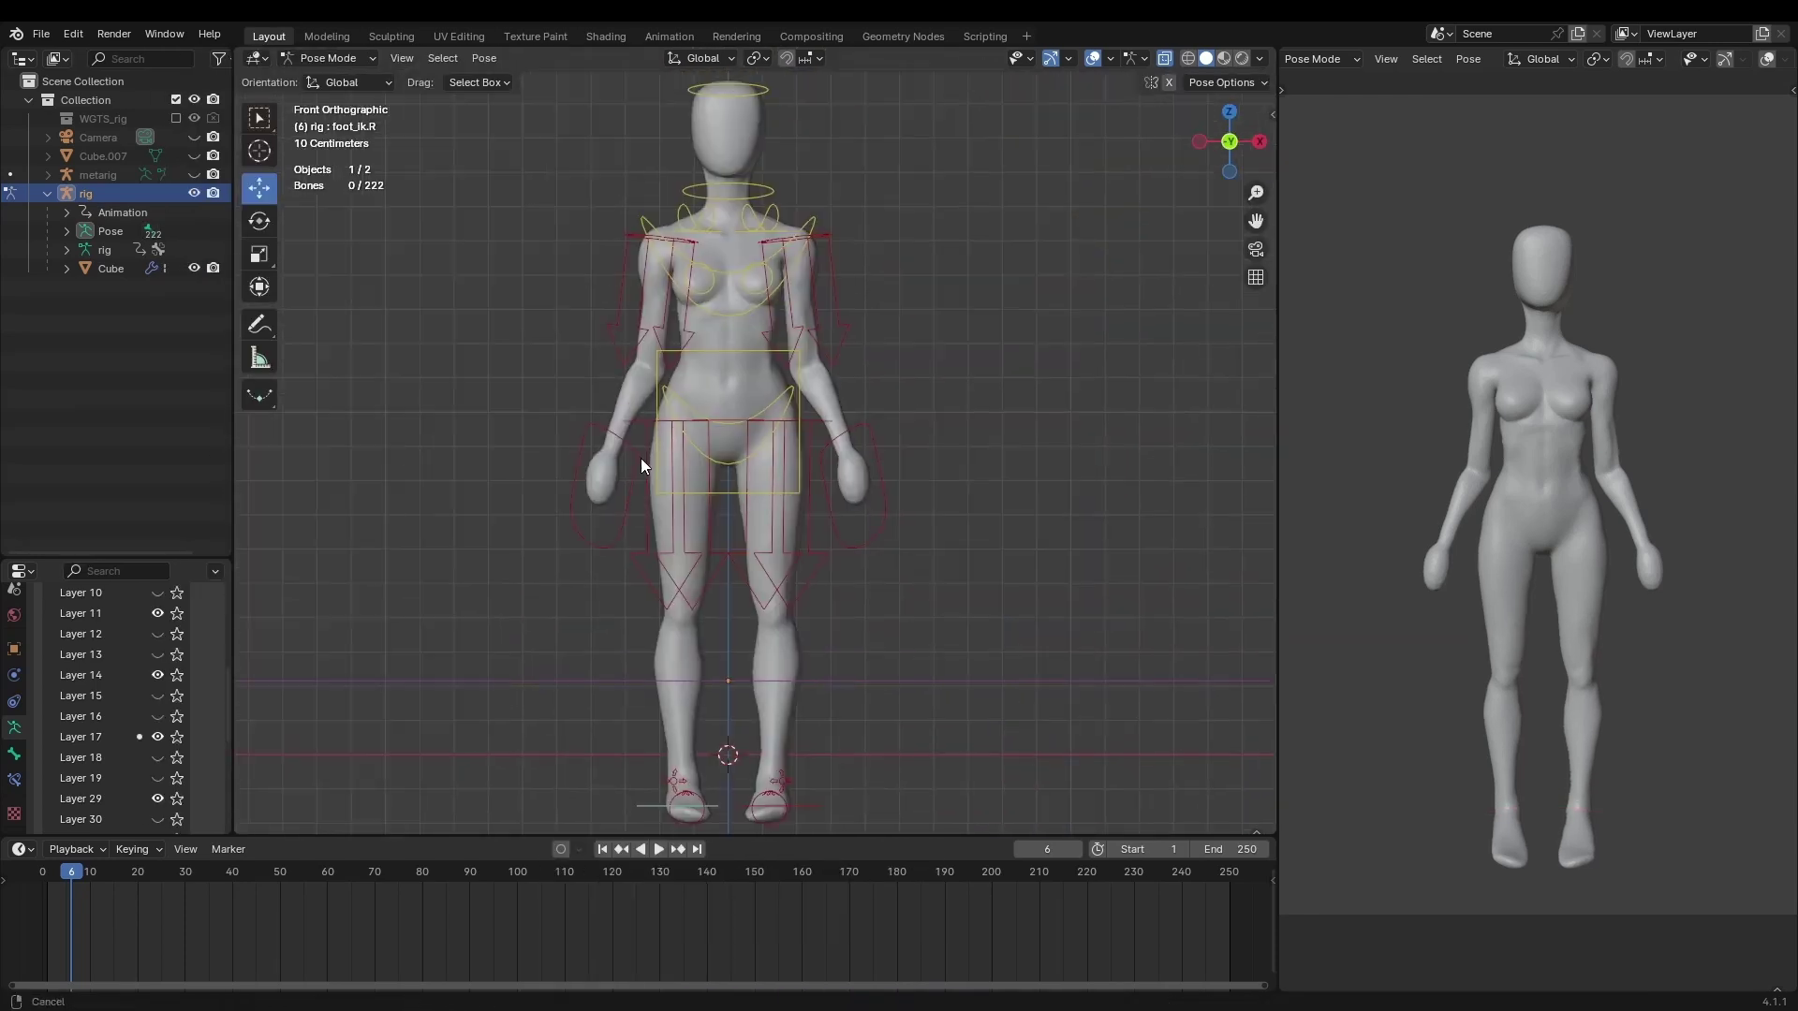
{"action": "scroll", "coordinate": [618, 412], "scroll_direction": "up", "scroll_amount": 5}
{"action": "left_click", "coordinate": [730, 348]}
{"action": "key", "text": "s"}
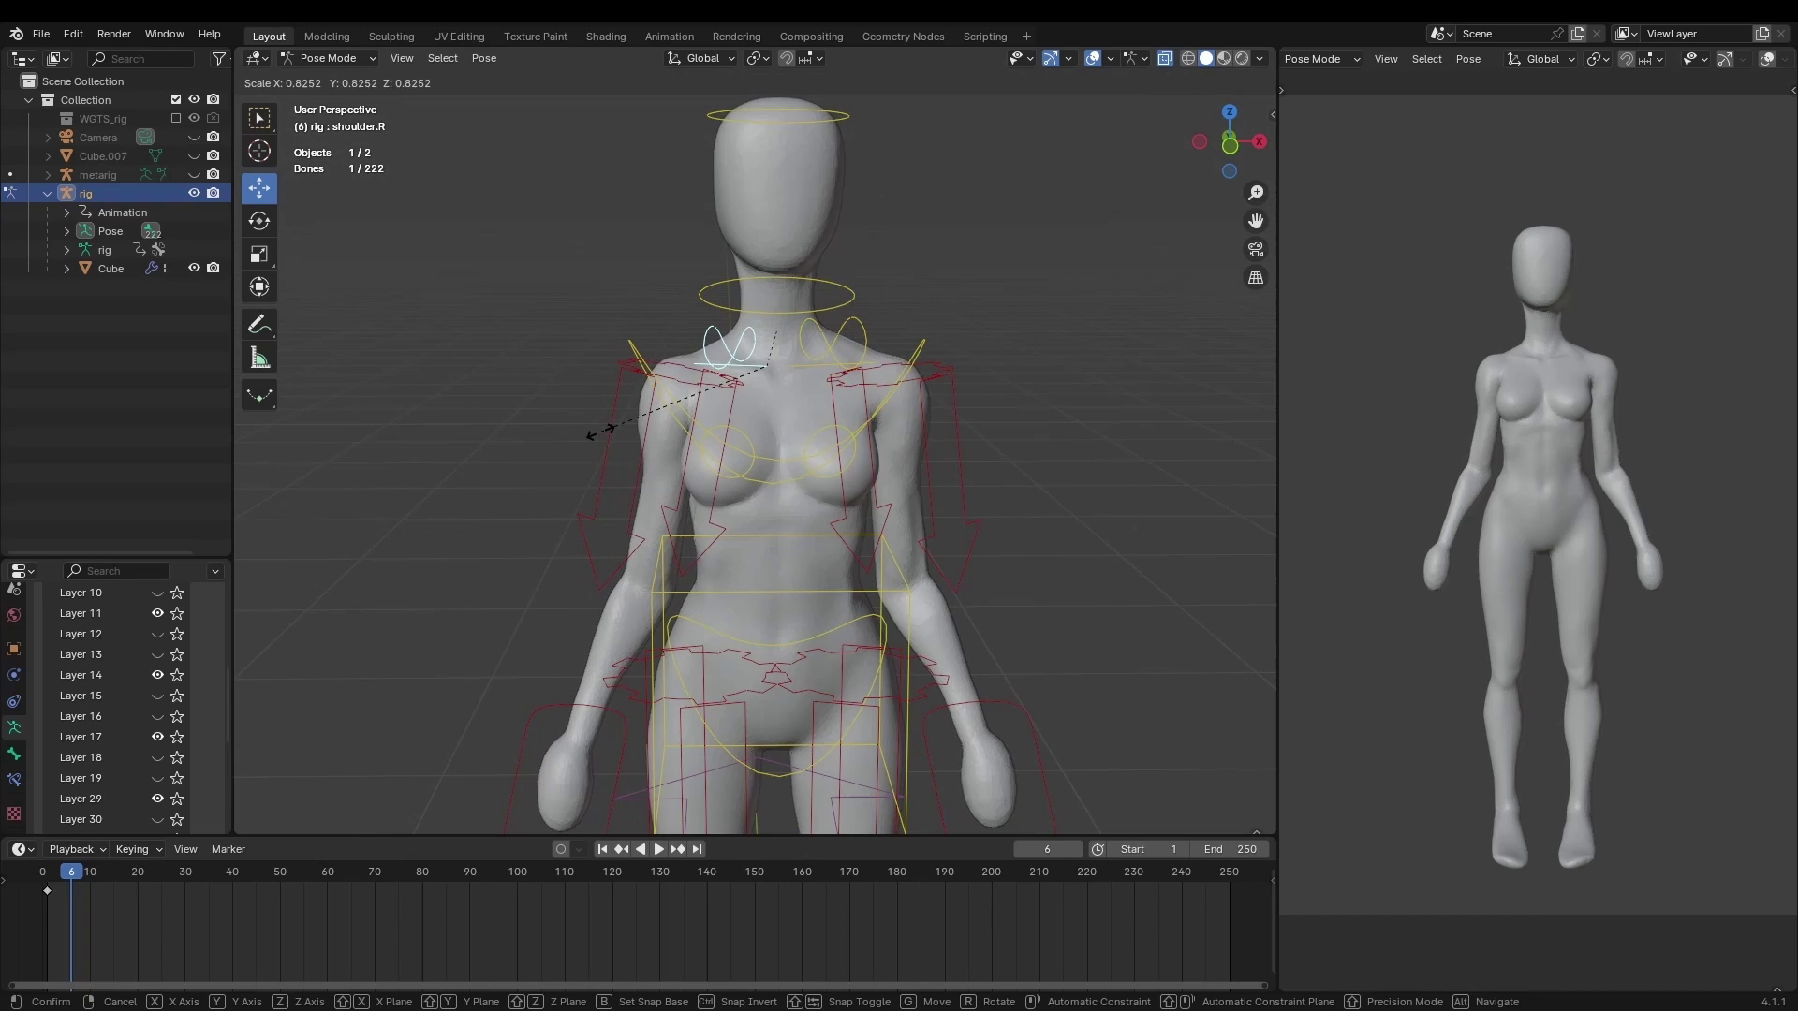
{"action": "scroll", "coordinate": [667, 402], "scroll_direction": "down", "scroll_amount": 3}
{"action": "scroll", "coordinate": [731, 413], "scroll_direction": "up", "scroll_amount": 3}
{"action": "left_click", "coordinate": [730, 412]}
{"action": "middle_click_drag", "start_coordinate": [730, 413], "coordinate": [762, 460]}
{"action": "left_click_drag", "start_coordinate": [761, 461], "coordinate": [777, 473]}
{"action": "middle_click_drag", "start_coordinate": [778, 473], "coordinate": [768, 440]}
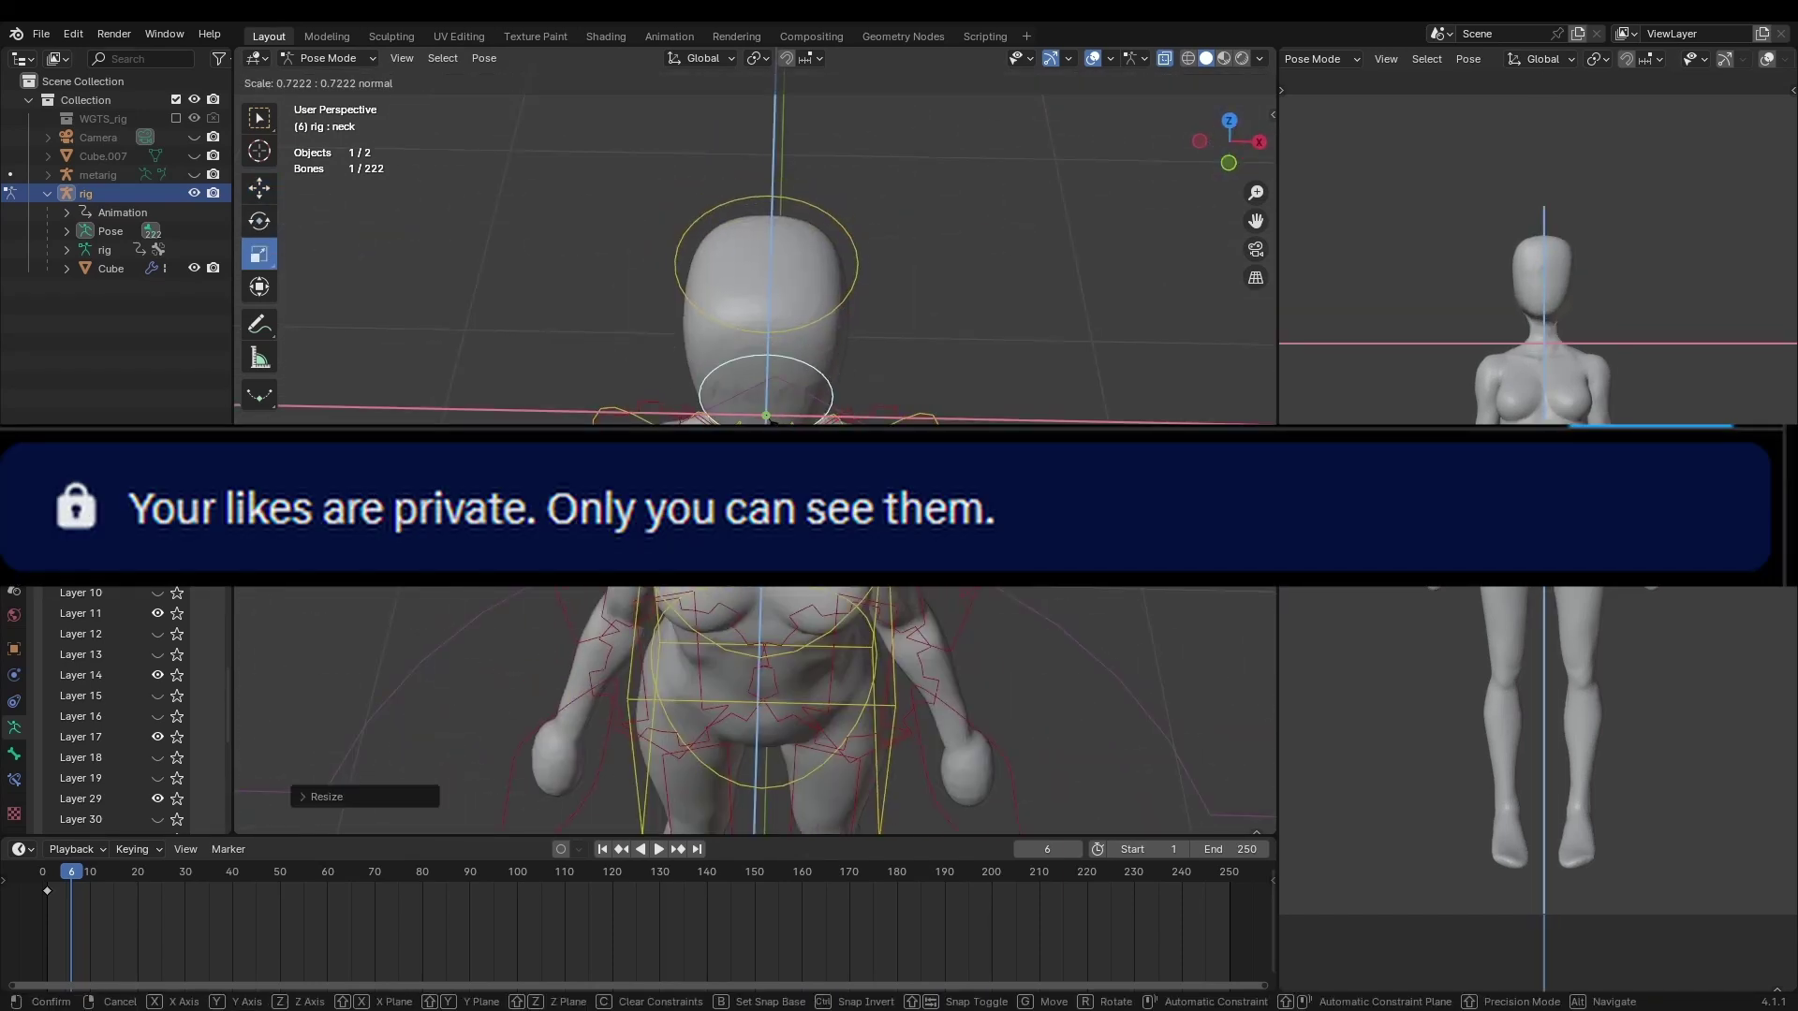
{"action": "left_click", "coordinate": [637, 356]}
{"action": "scroll", "coordinate": [677, 389], "scroll_direction": "down", "scroll_amount": 3}
{"action": "scroll", "coordinate": [677, 390], "scroll_direction": "up", "scroll_amount": 2}
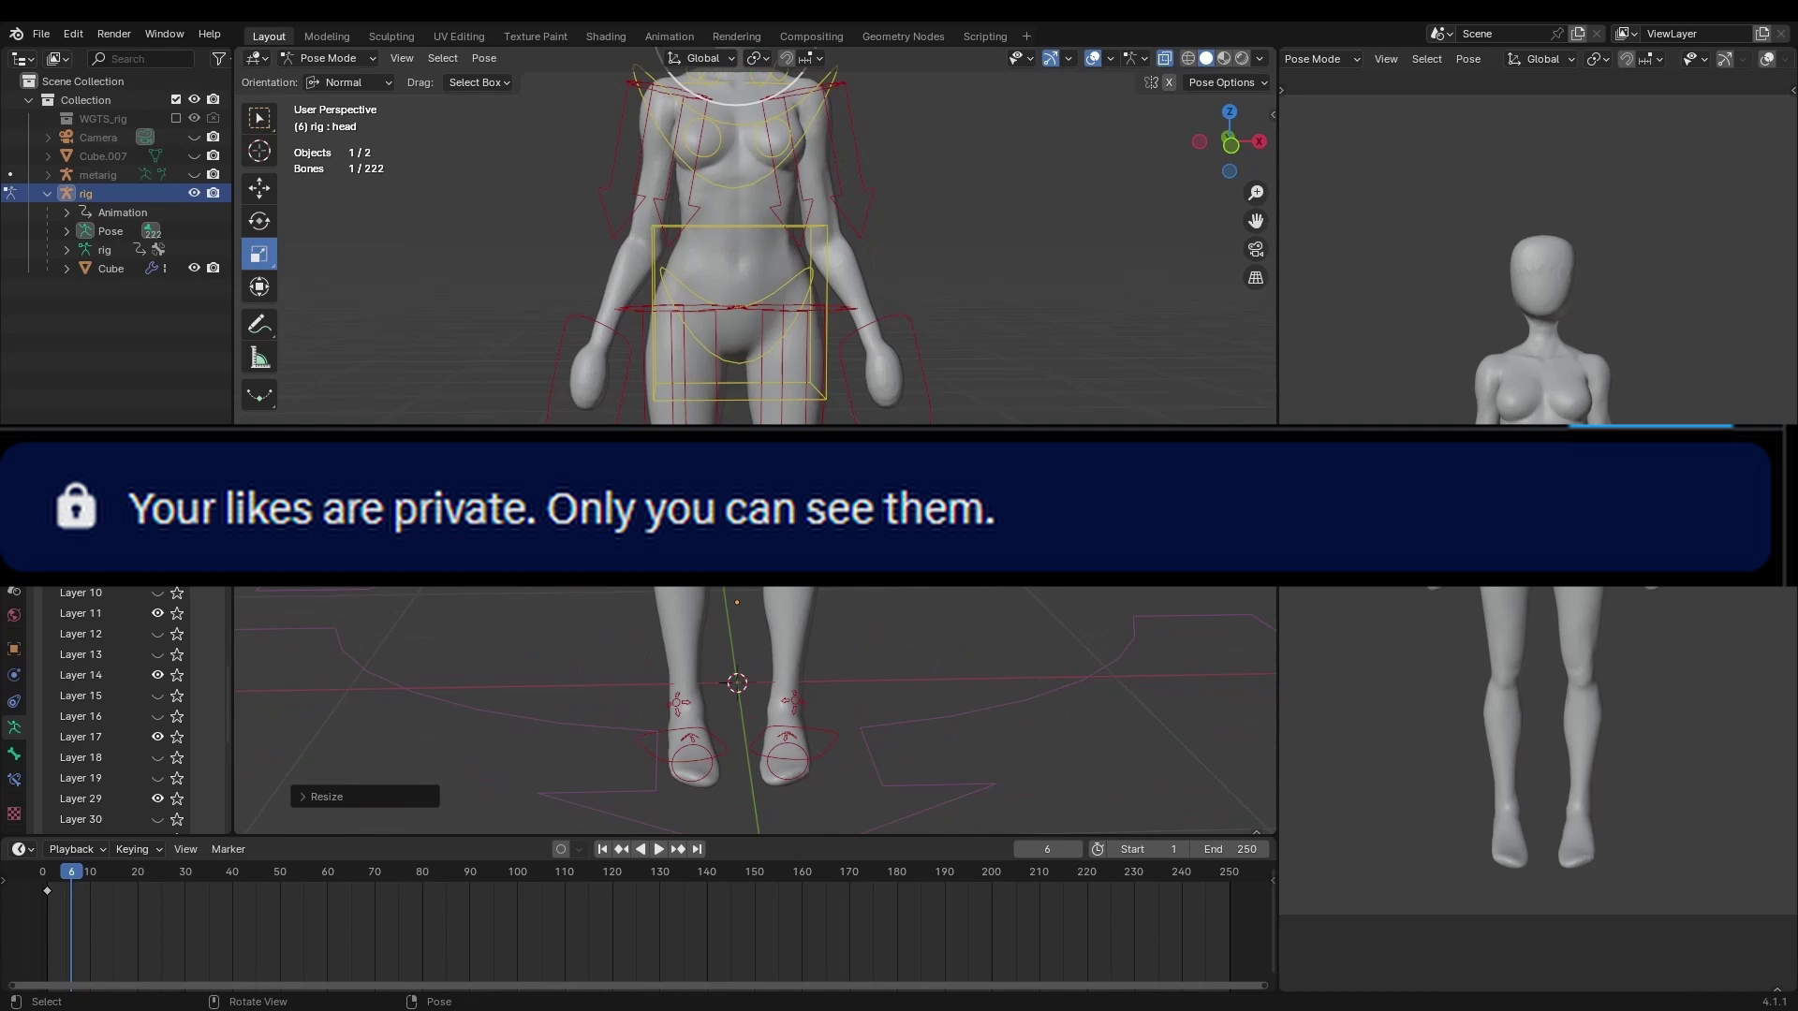
Select the body mesh and return it to Sculpt Mode.
{"action": "middle_click_drag", "start_coordinate": [677, 506], "coordinate": [695, 553], "text": "shift"}
{"action": "scroll", "coordinate": [586, 420], "scroll_direction": "up", "scroll_amount": 2}
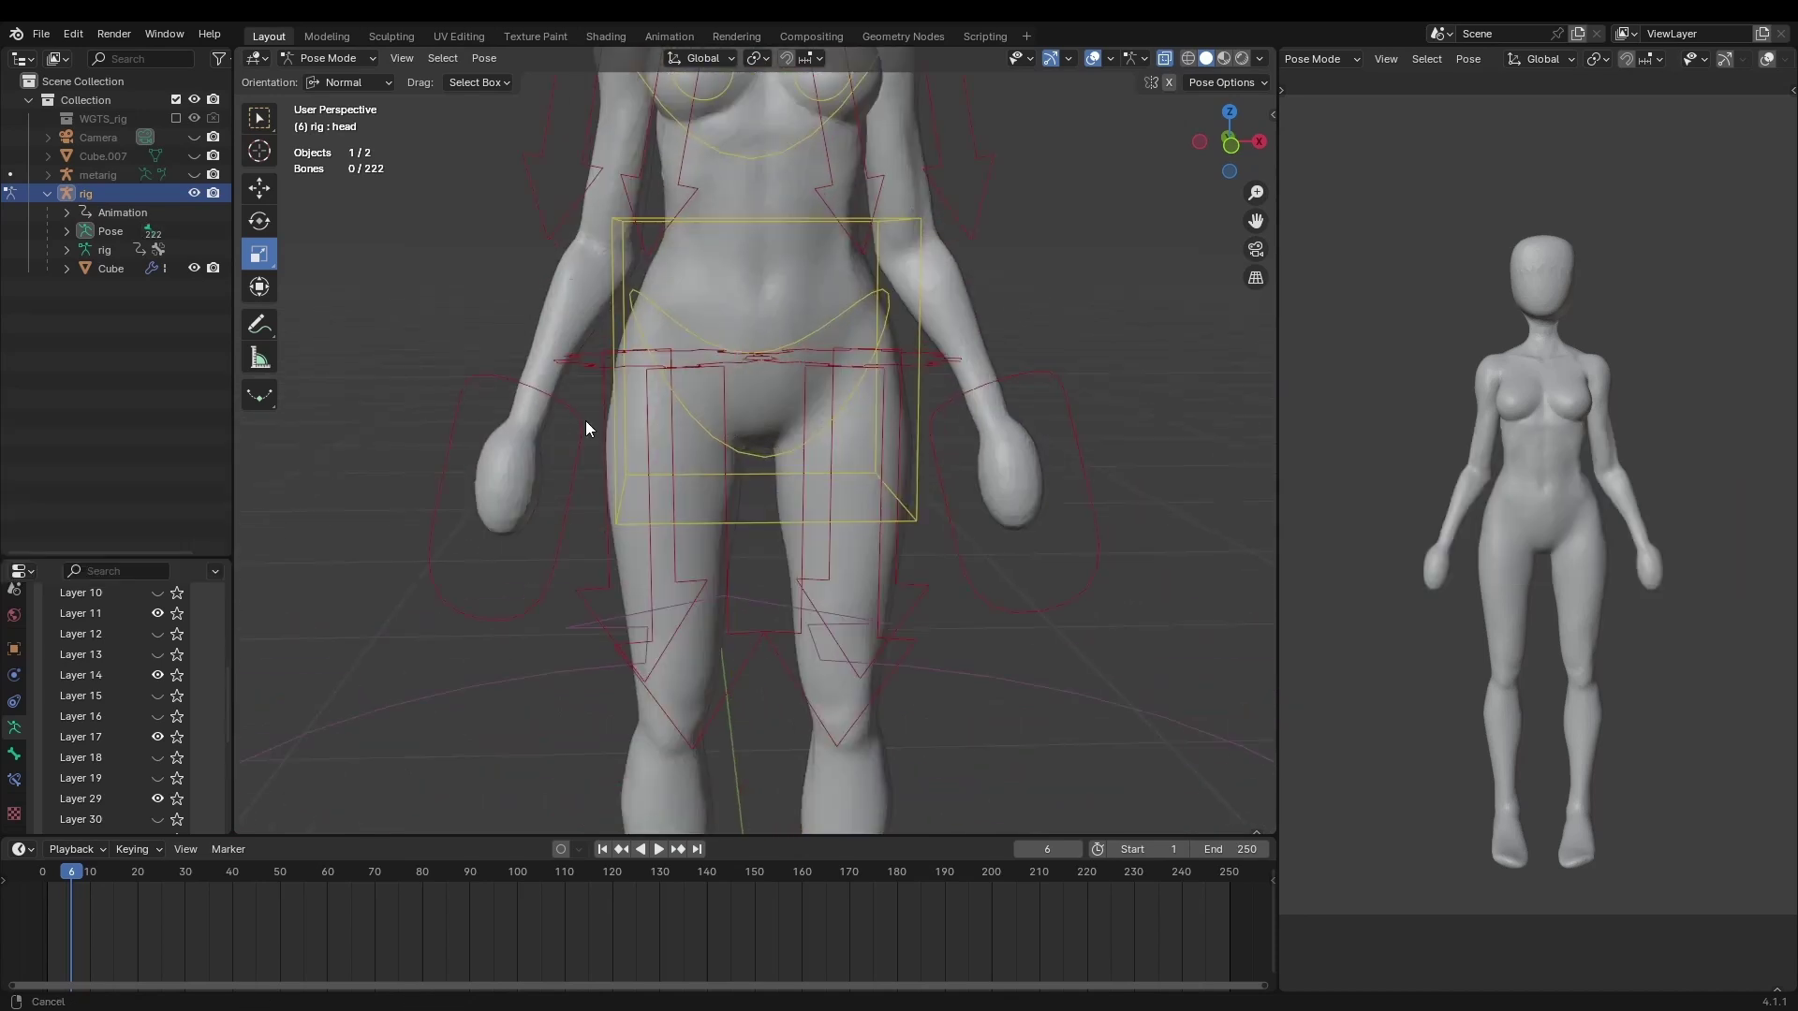
{"action": "left_click", "coordinate": [110, 267]}
{"action": "left_click", "coordinate": [328, 58]}
{"action": "left_click", "coordinate": [317, 107]}
Orbit from the torso to the side profile and down to the feet for masking.
{"action": "middle_click_drag", "start_coordinate": [562, 374], "coordinate": [526, 335]}
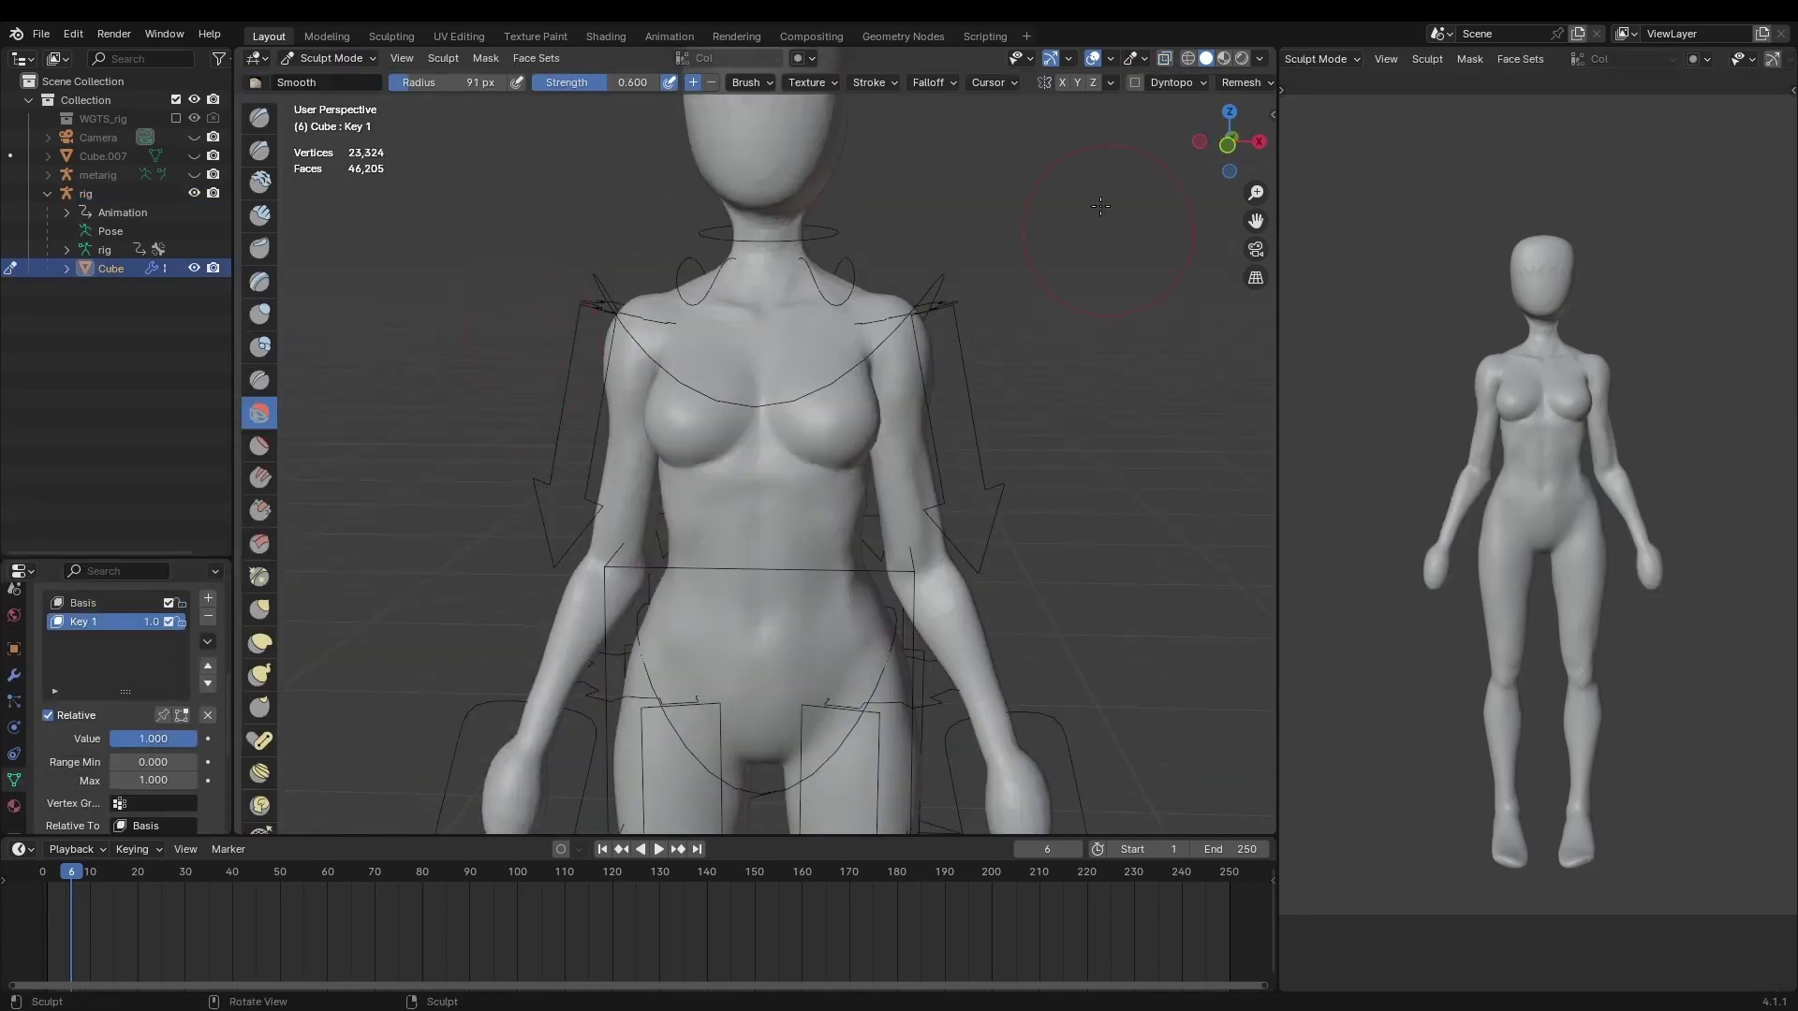
{"action": "middle_click_drag", "start_coordinate": [1100, 206], "coordinate": [618, 375]}
{"action": "middle_click_drag", "start_coordinate": [621, 413], "coordinate": [738, 410]}
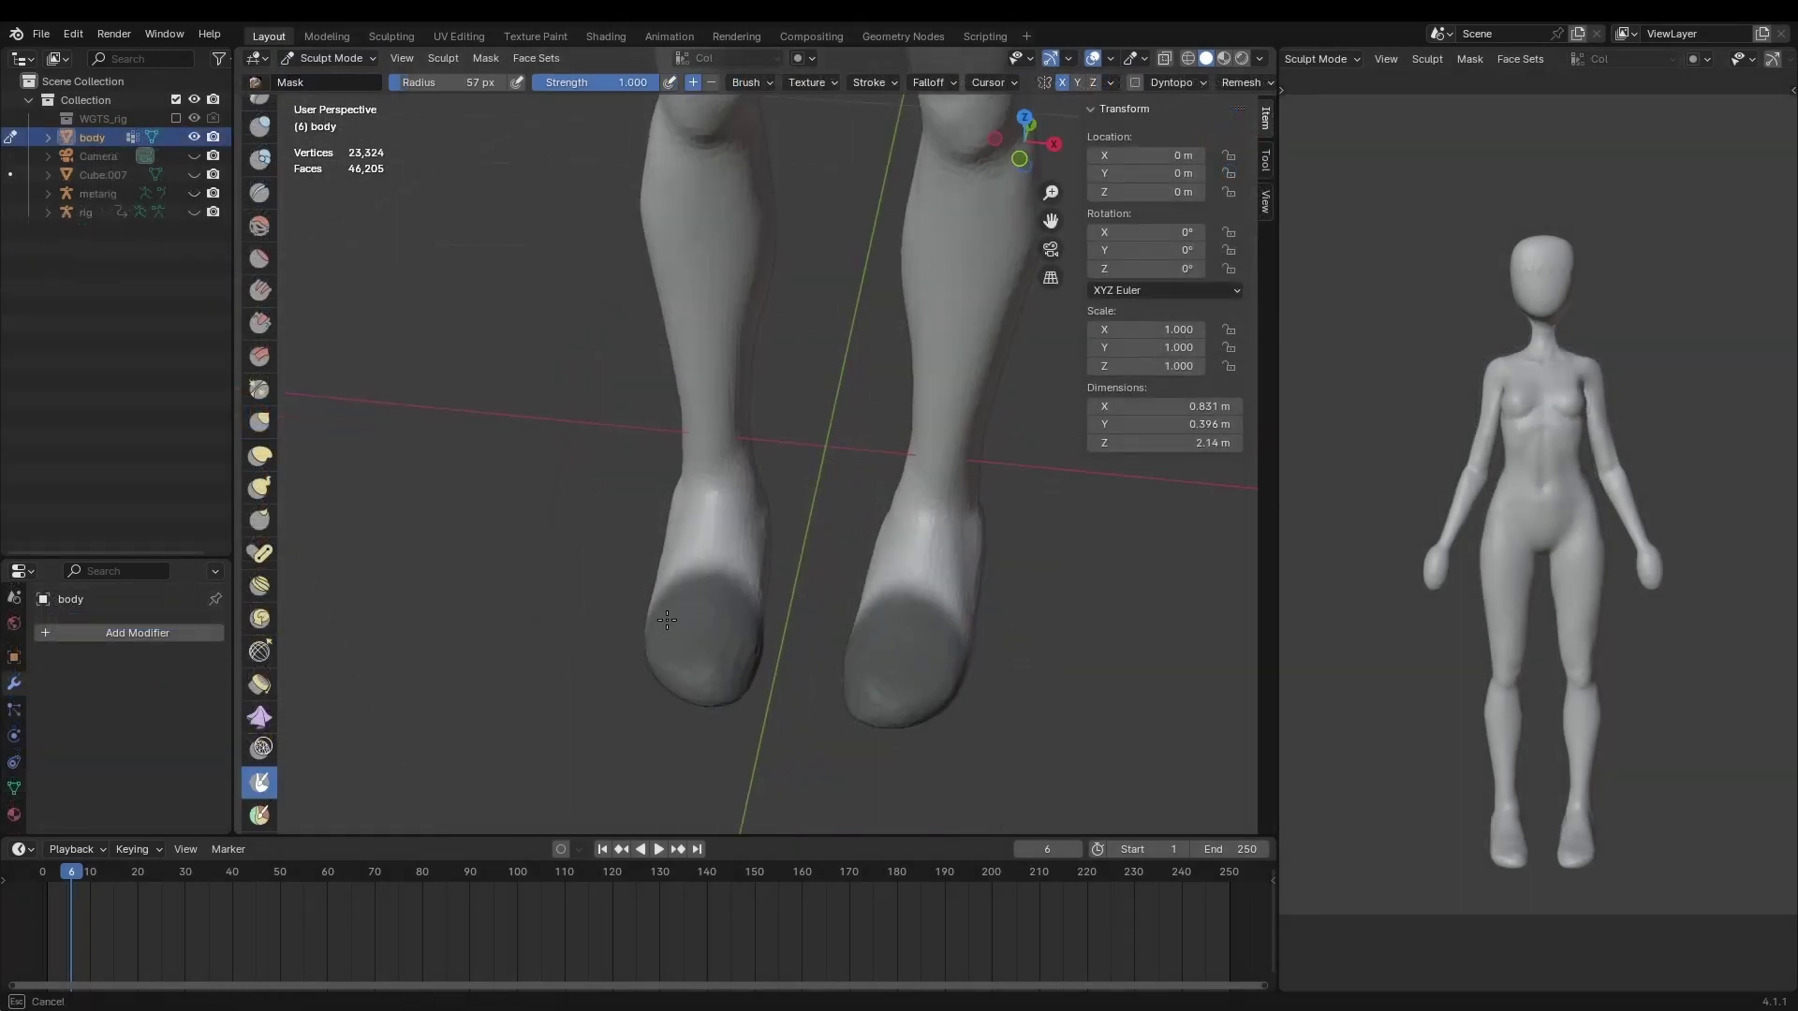
{"action": "middle_click_drag", "start_coordinate": [666, 620], "coordinate": [655, 421]}
Extract the masked feet into a separate shoe mesh and isolate it in view.
{"action": "left_click", "coordinate": [486, 58]}
{"action": "left_click", "coordinate": [527, 342]}
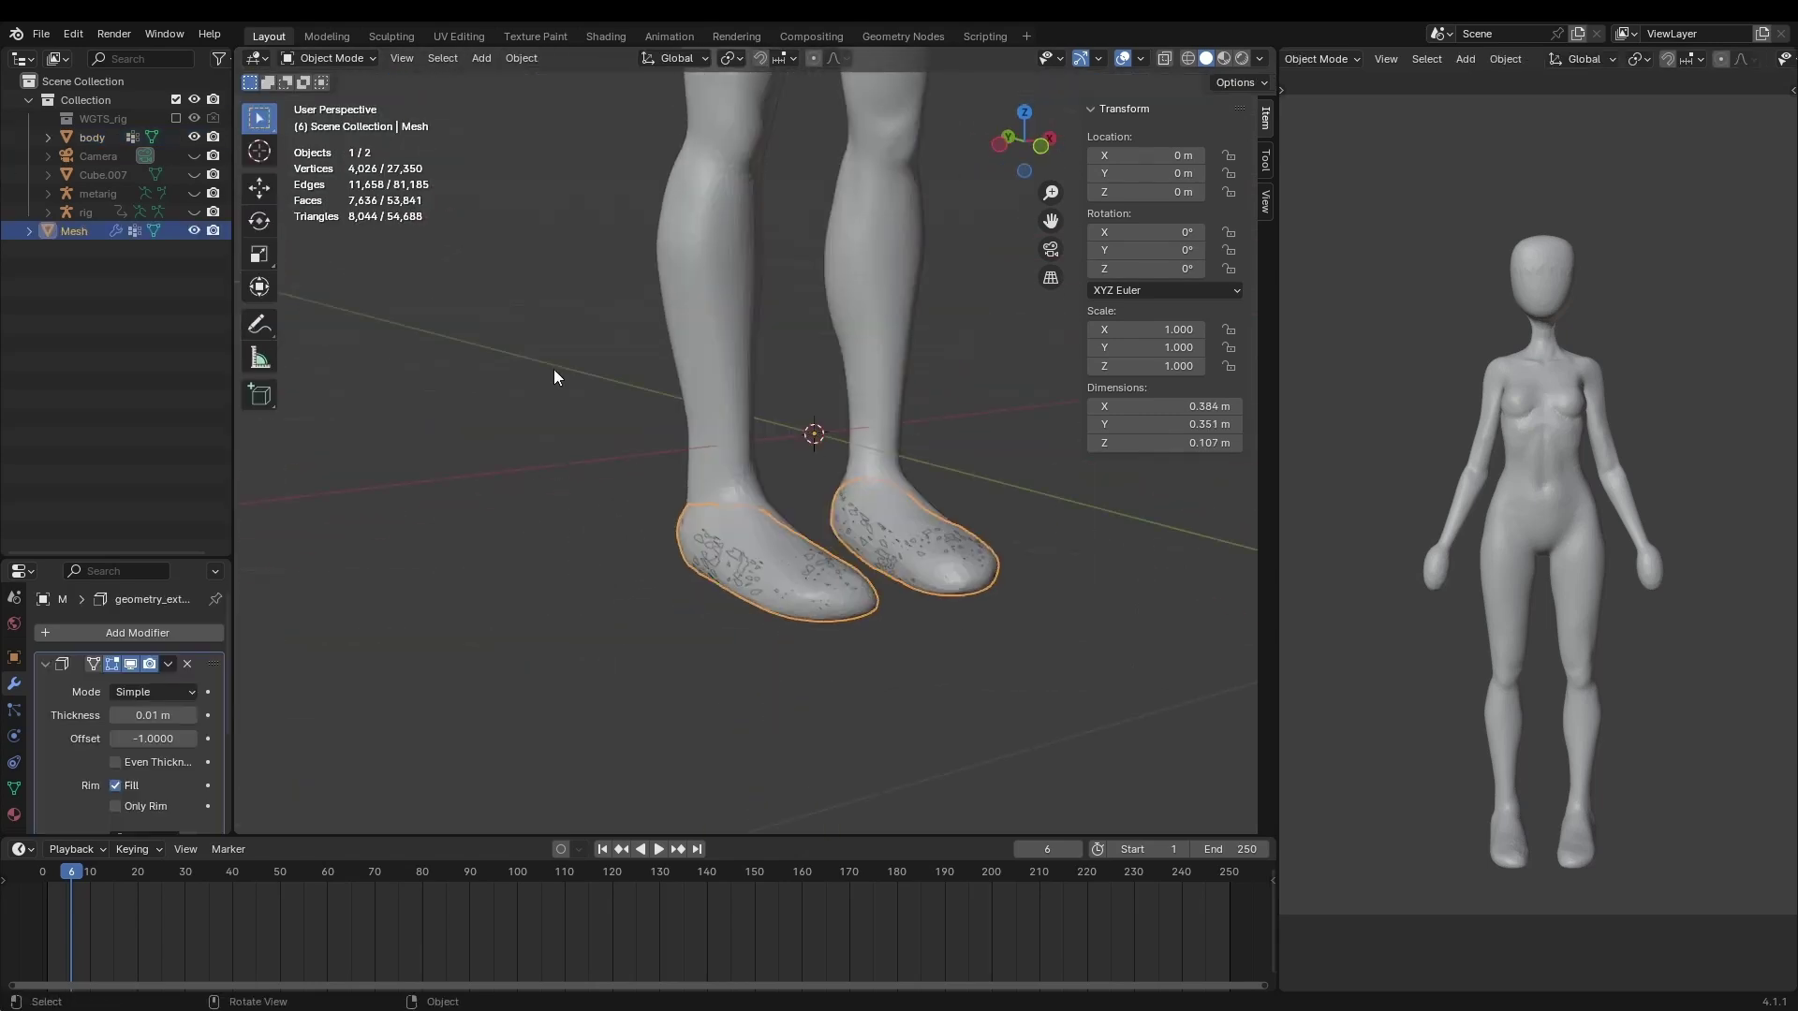
{"action": "key", "text": "slash"}
{"action": "left_click", "coordinate": [332, 58]}
{"action": "mouse_move", "coordinate": [597, 514]}
{"action": "middle_mouse_down"}
{"action": "mouse_move", "coordinate": [562, 422]}
{"action": "mouse_move", "coordinate": [599, 356]}
{"action": "middle_mouse_up"}
{"action": "left_click", "coordinate": [323, 101]}
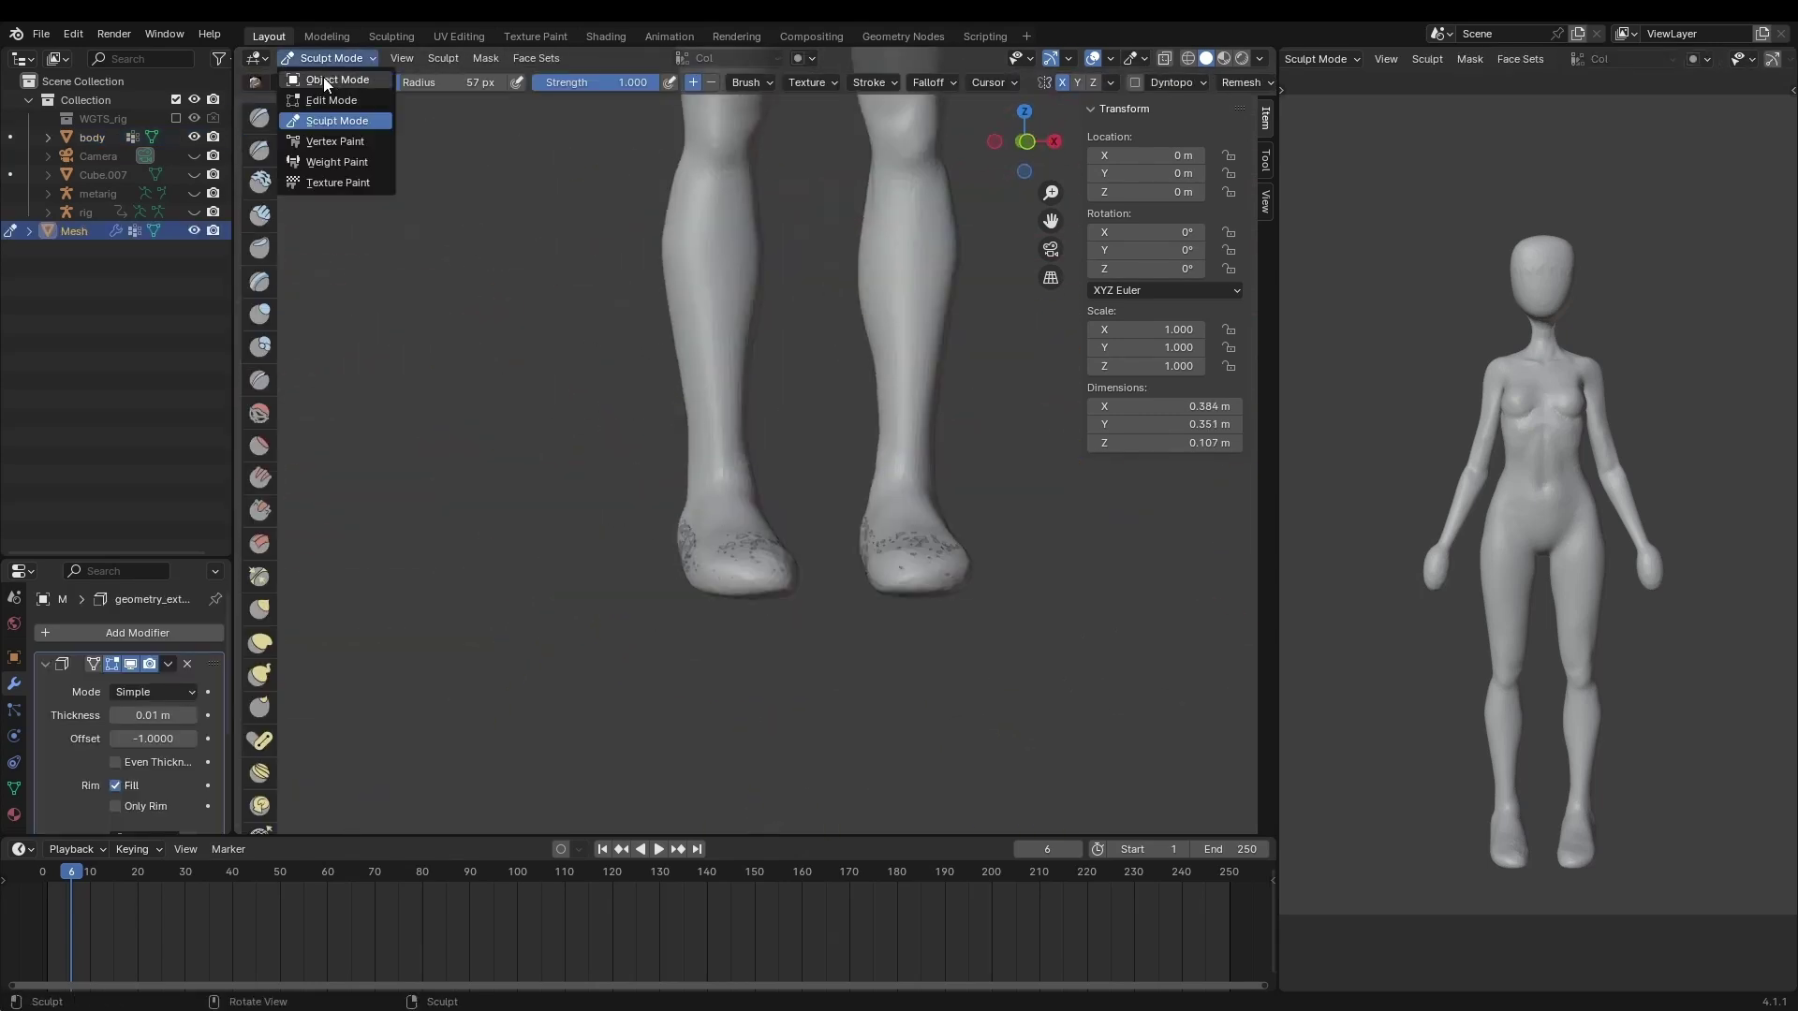
{"action": "left_click", "coordinate": [326, 80]}
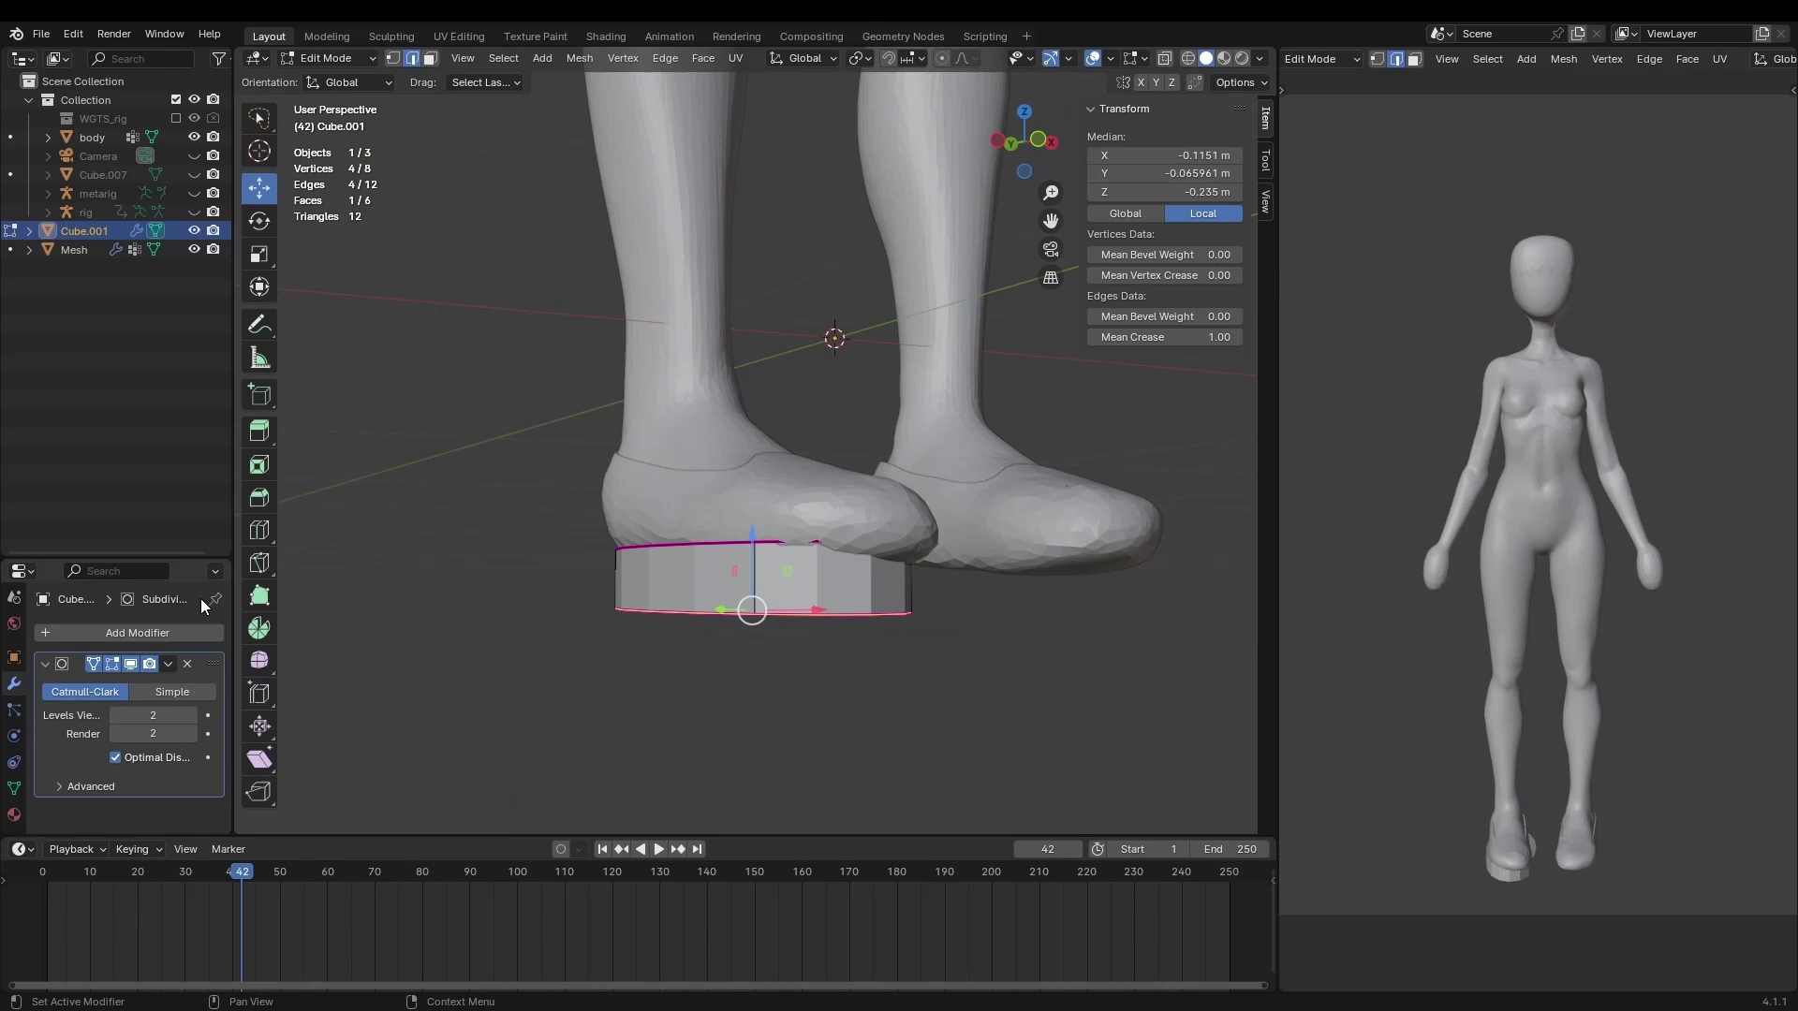
Move the sole slab's edges so it wraps under the front of the shoe.
{"action": "middle_click_drag", "start_coordinate": [593, 466], "coordinate": [656, 450]}
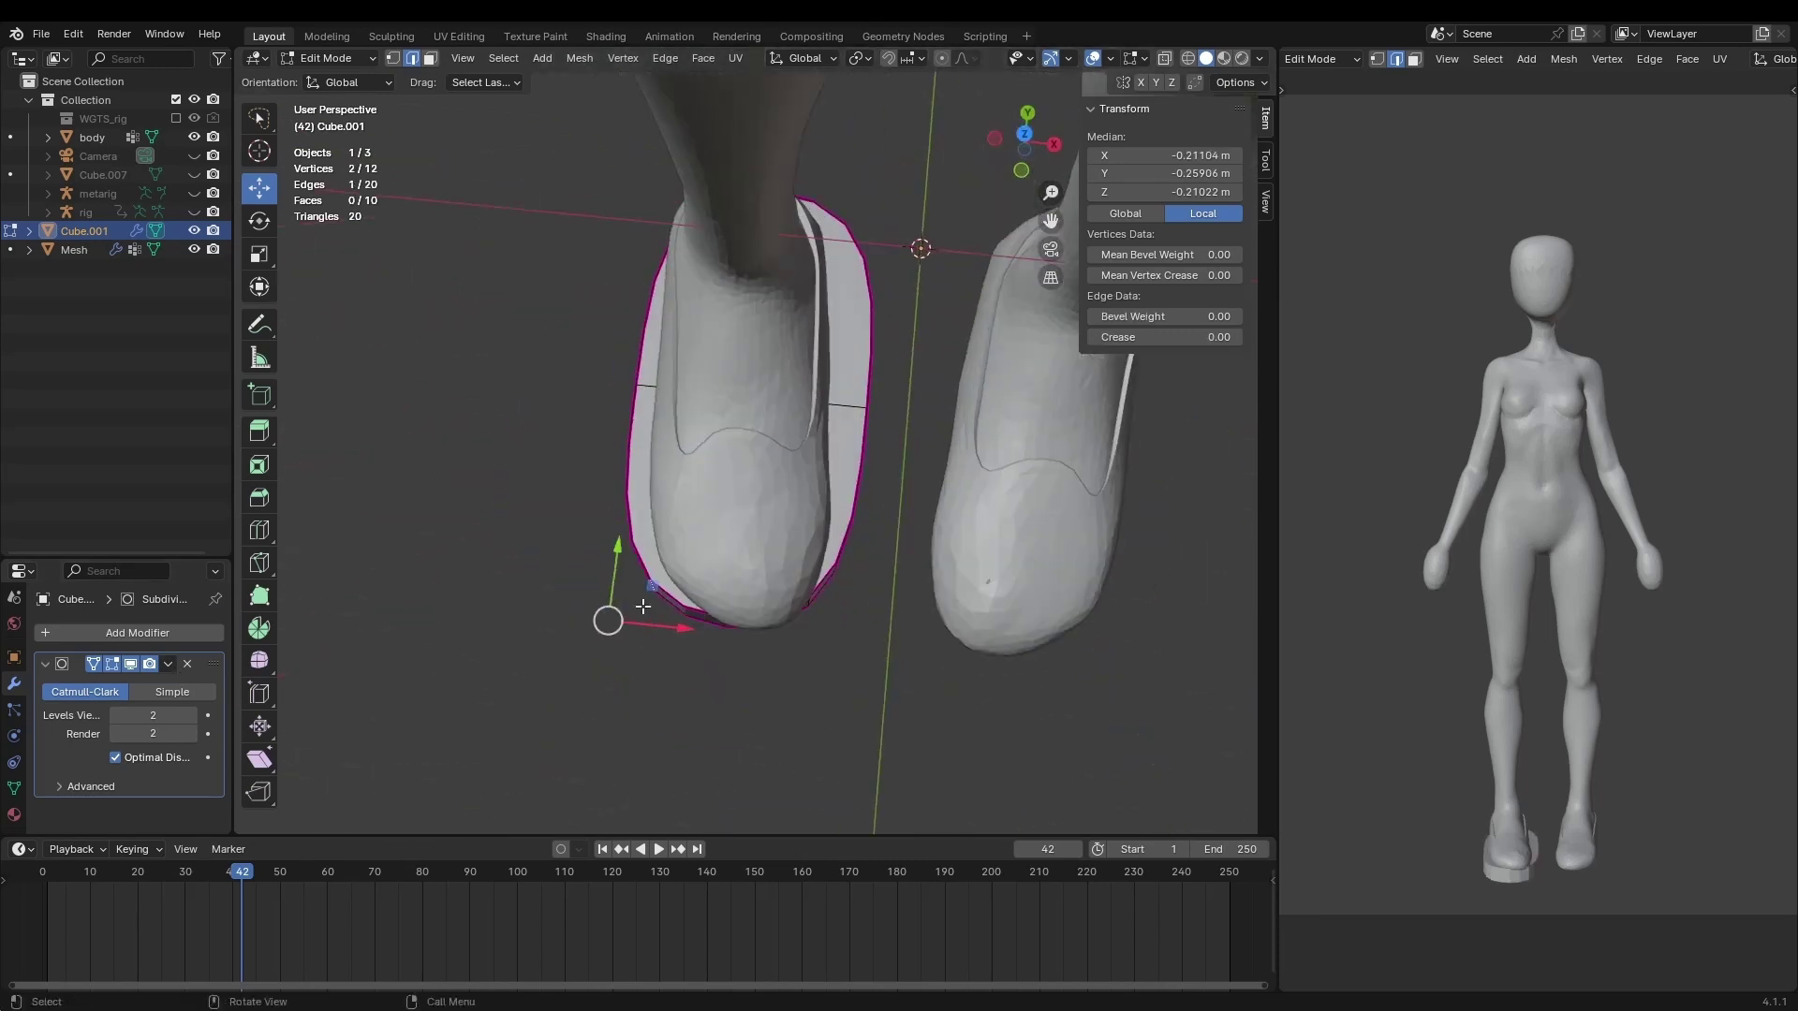
{"action": "middle_click_drag", "start_coordinate": [656, 449], "coordinate": [674, 468]}
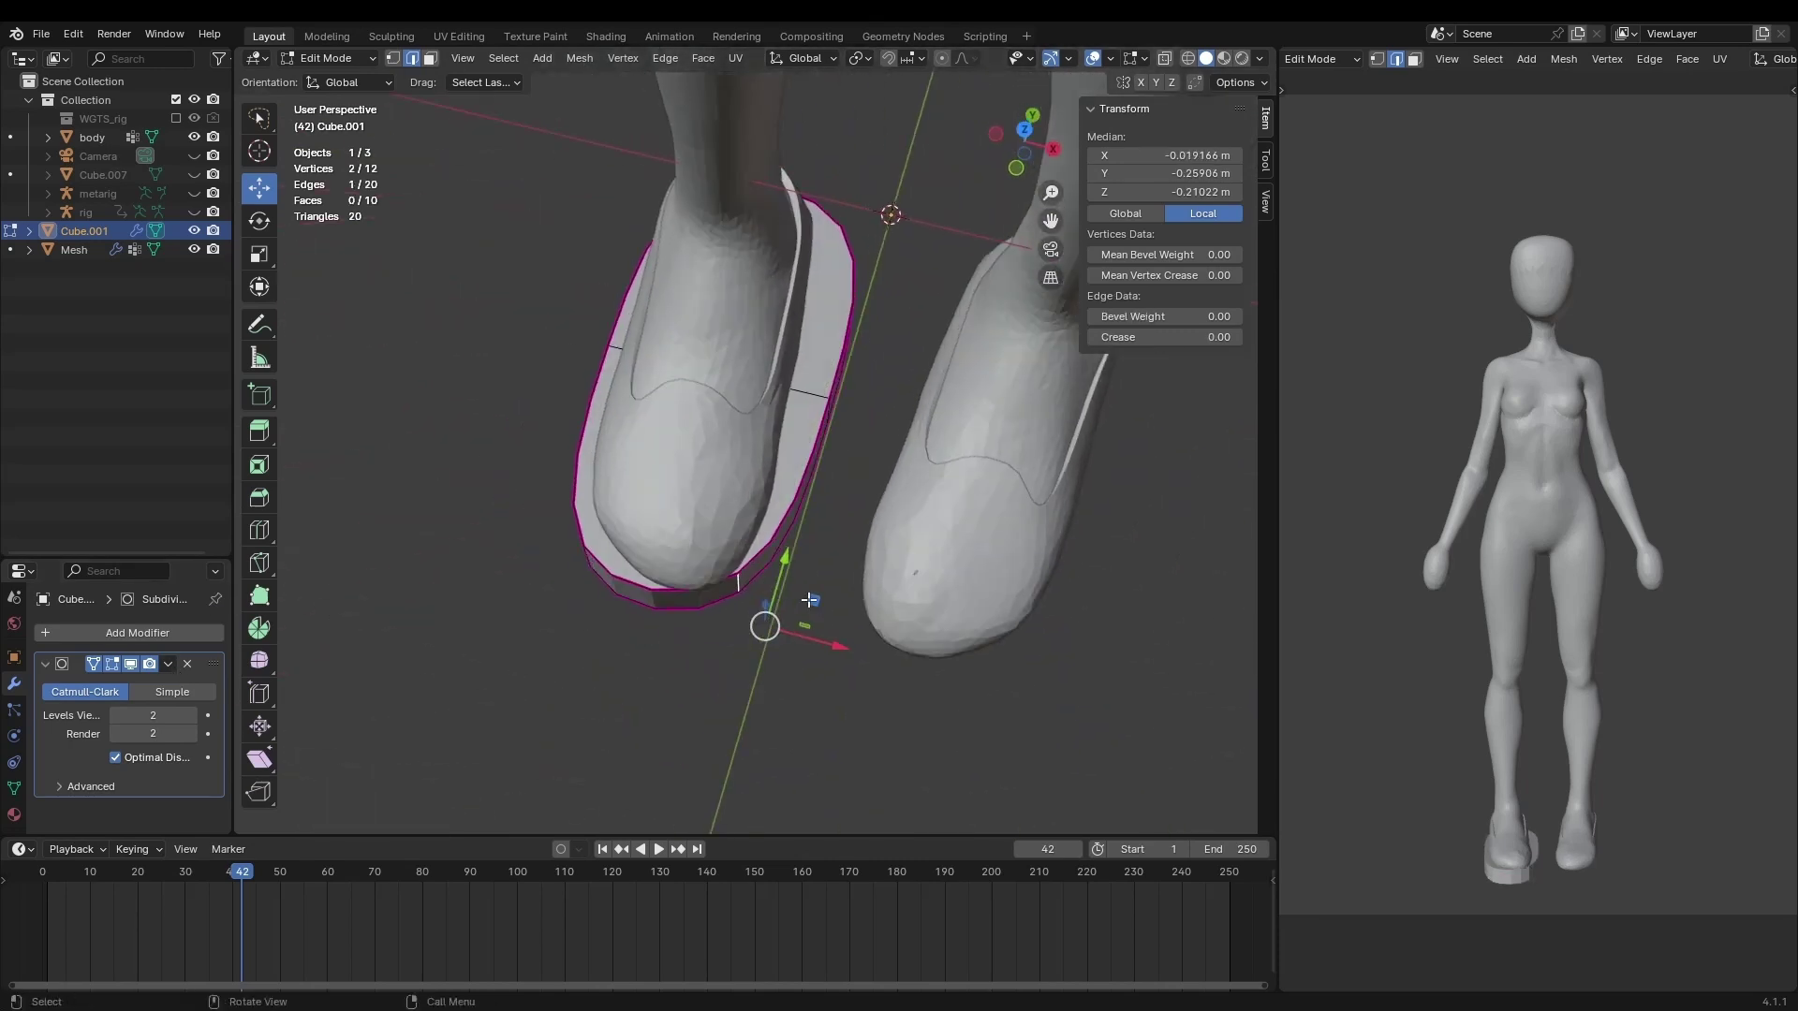
{"action": "key", "text": "g"}
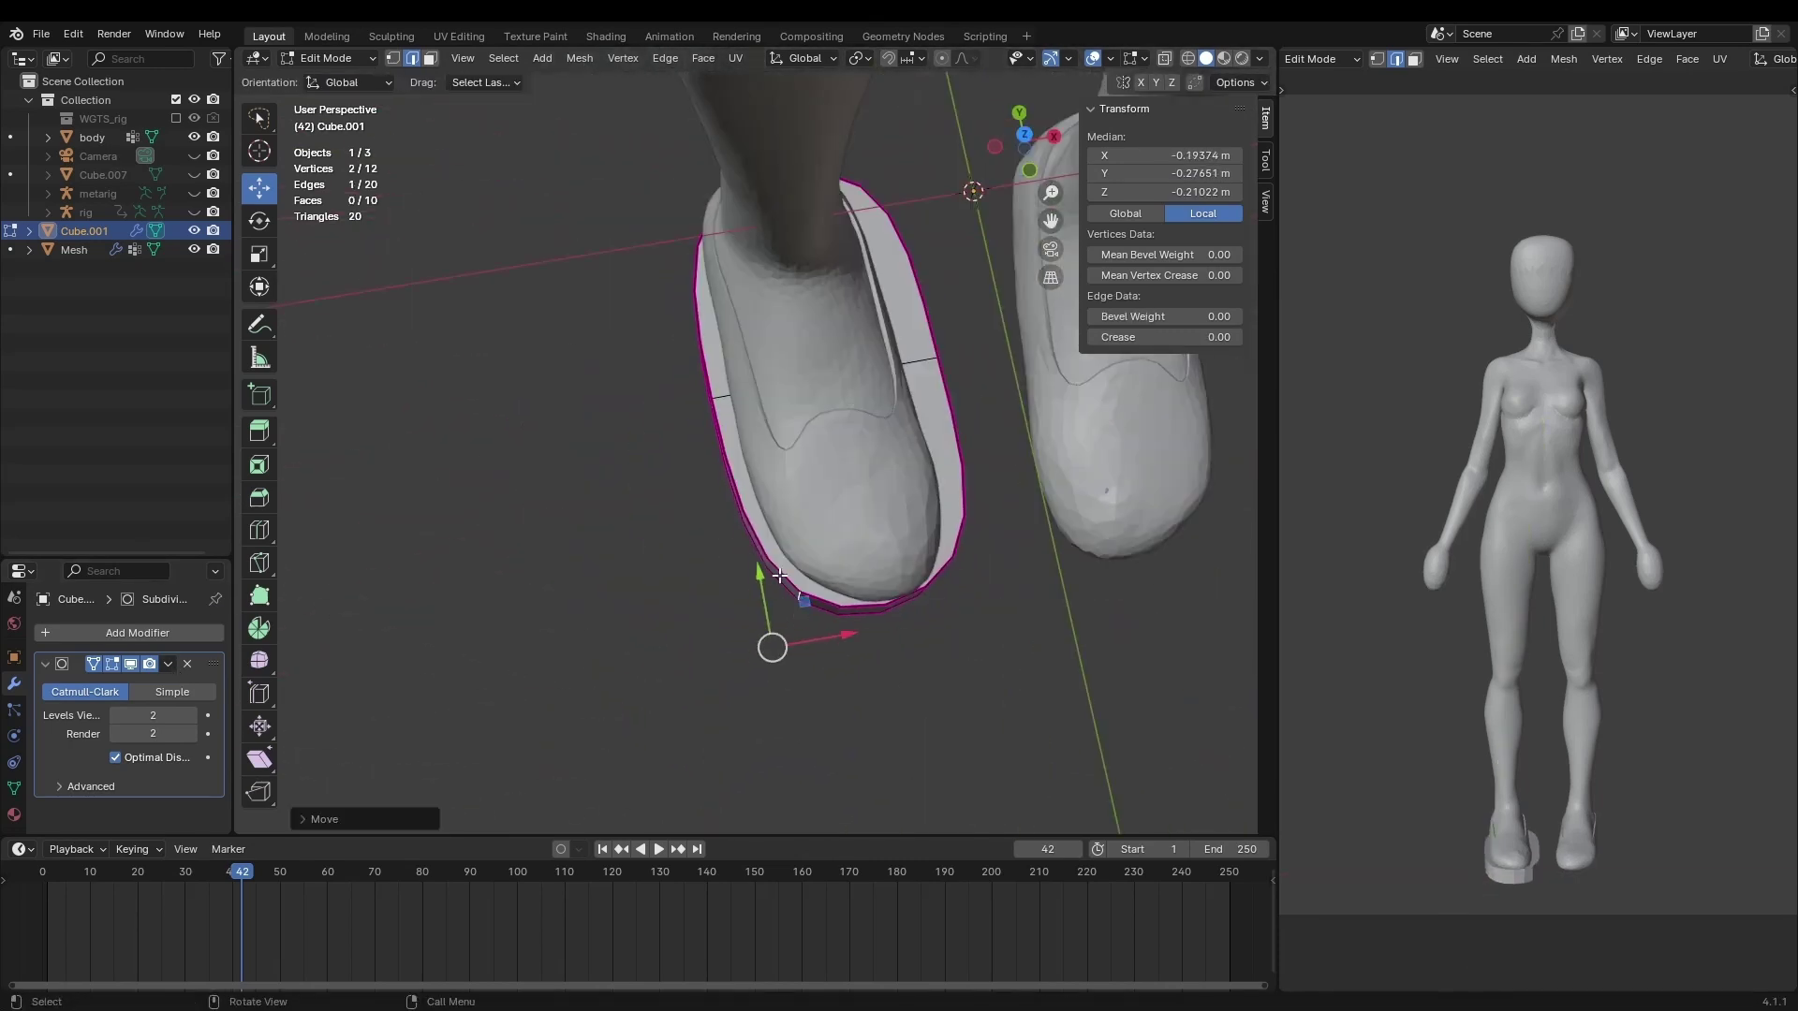
{"action": "middle_click_drag", "start_coordinate": [730, 637], "coordinate": [734, 749]}
{"action": "scroll", "coordinate": [773, 642], "scroll_direction": "up", "scroll_amount": 4}
{"action": "key", "text": "g"}
{"action": "left_click", "coordinate": [702, 597]}
Add a loop cut around the sole and move another edge to fit the shoe.
{"action": "left_click", "coordinate": [831, 574]}
{"action": "left_click", "coordinate": [624, 618]}
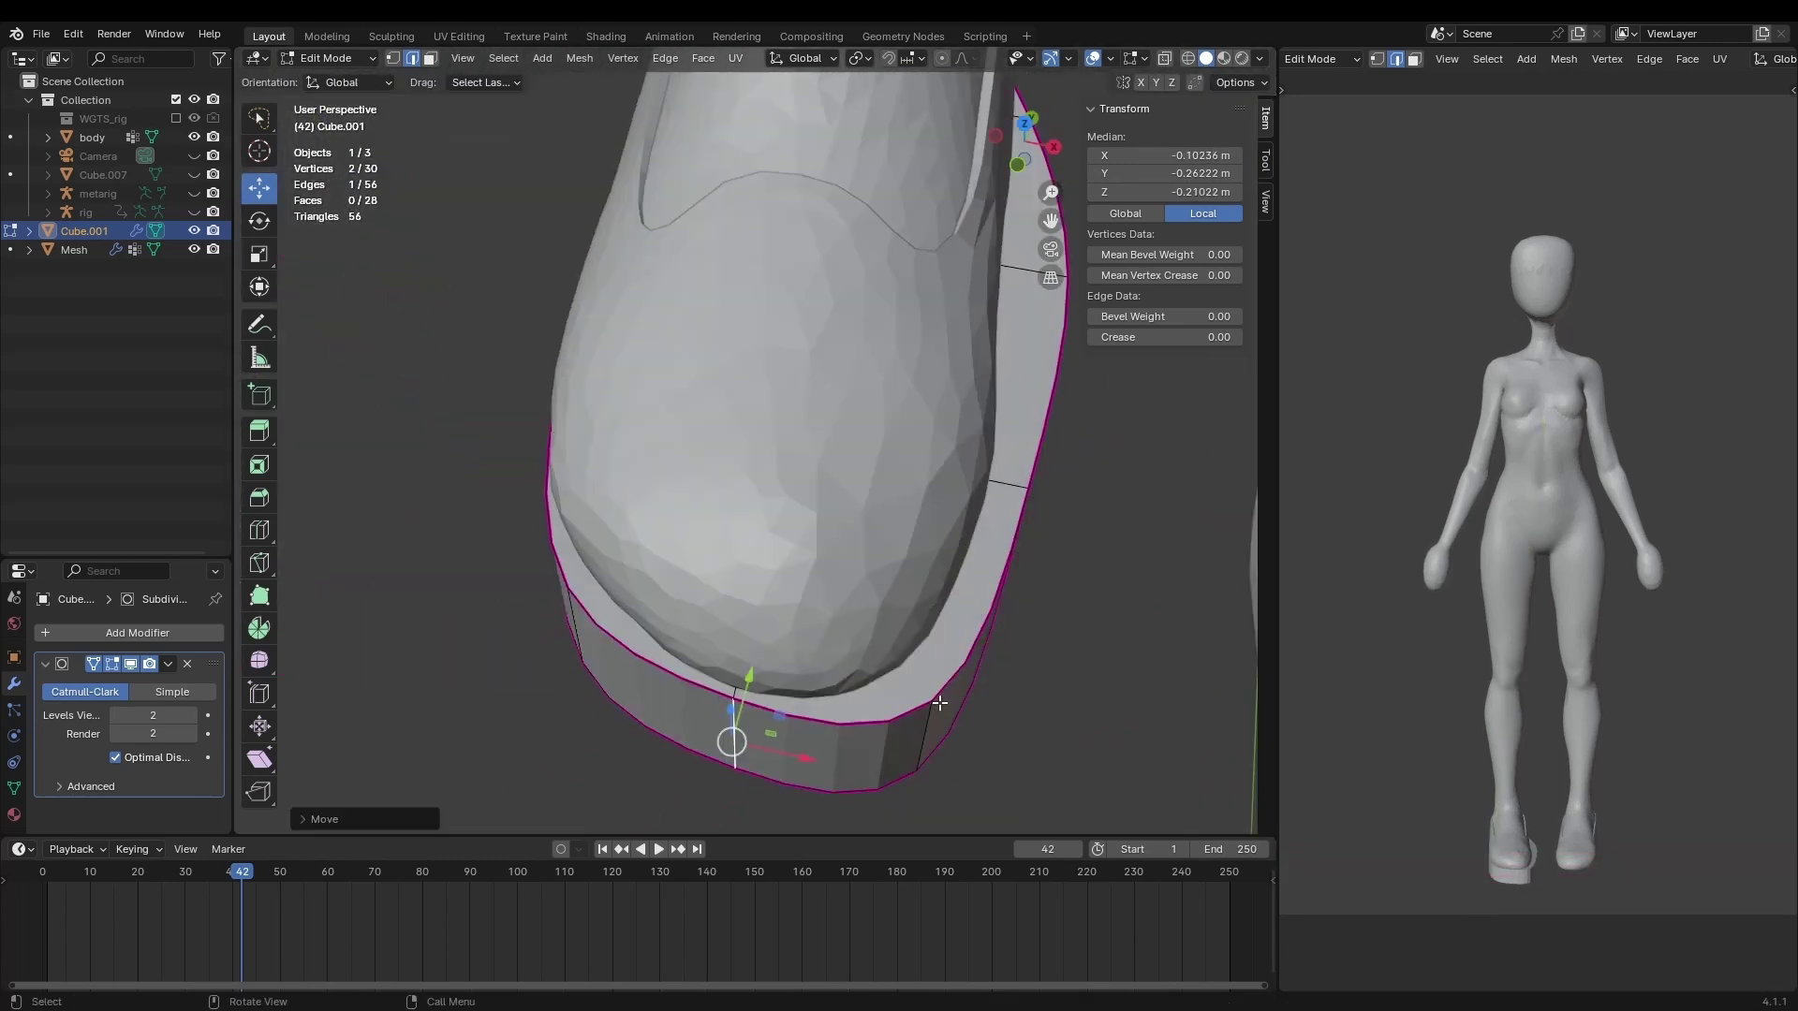
{"action": "key", "text": "g"}
{"action": "left_click", "coordinate": [746, 650]}
{"action": "middle_click_drag", "start_coordinate": [747, 650], "coordinate": [864, 429]}
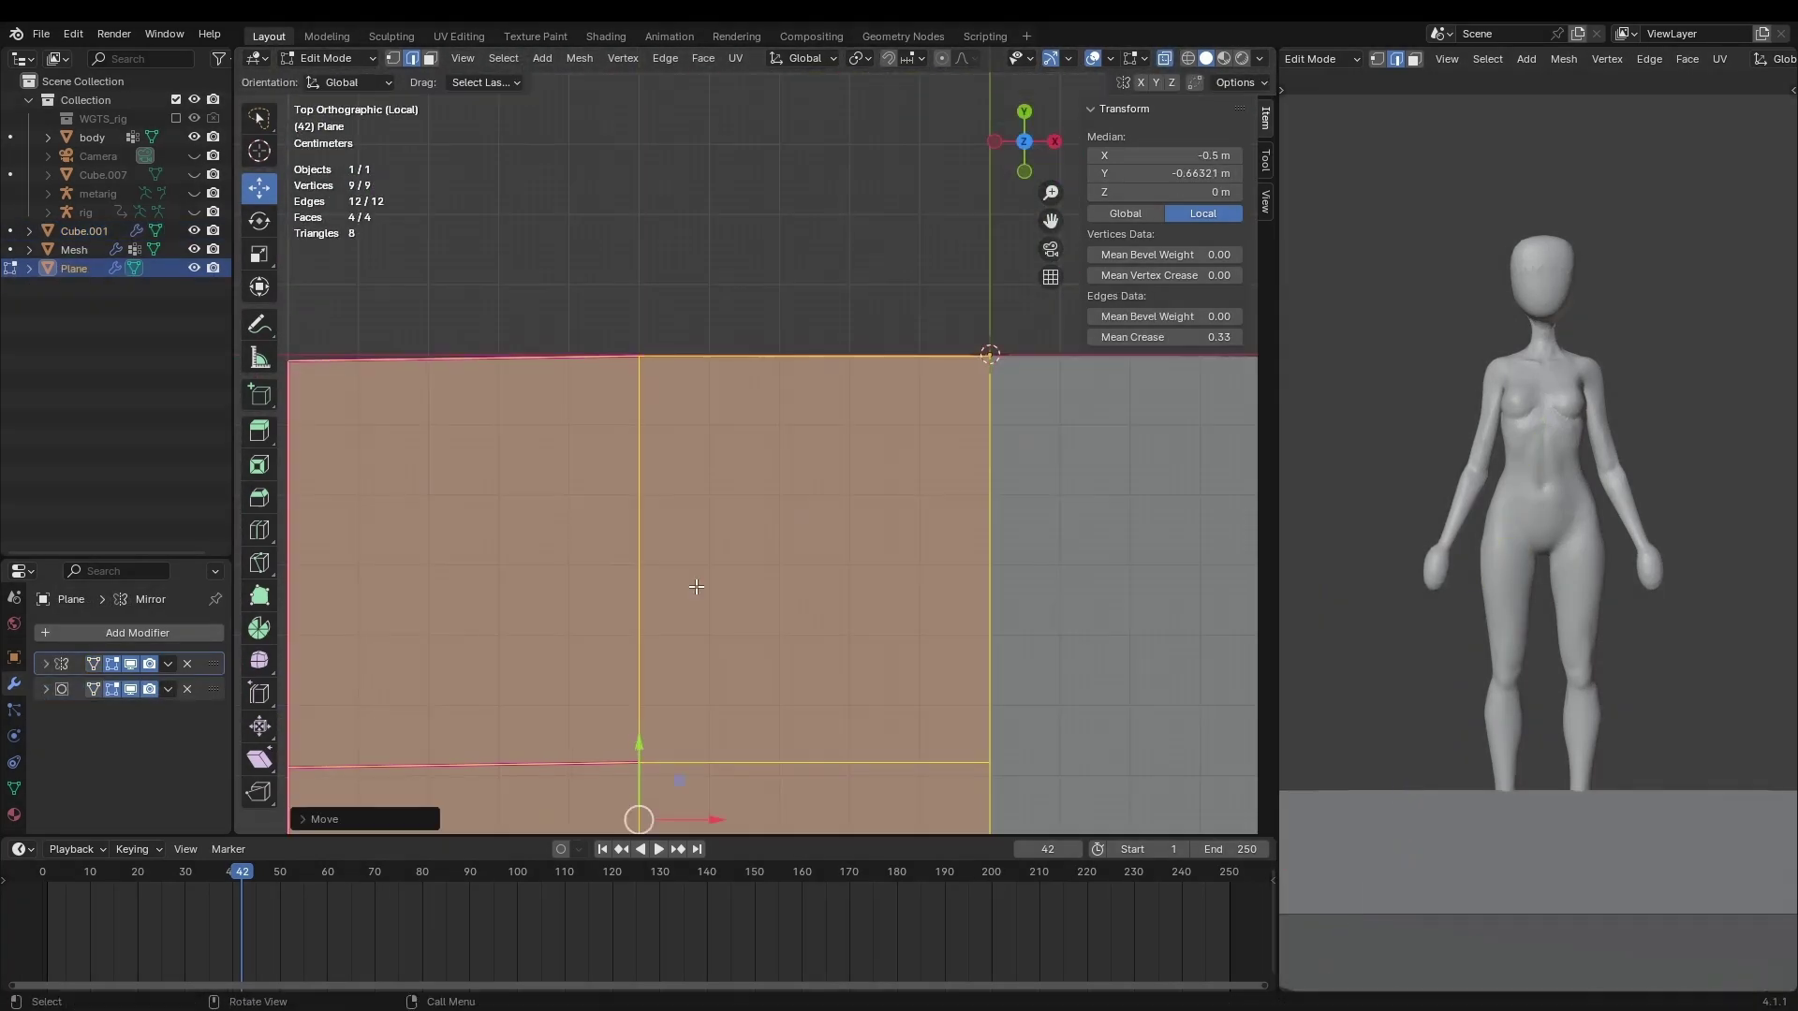
Add an Array modifier repeating the scalloped plane 6 times.
{"action": "left_click", "coordinate": [67, 631]}
{"action": "mouse_move", "coordinate": [66, 640]}
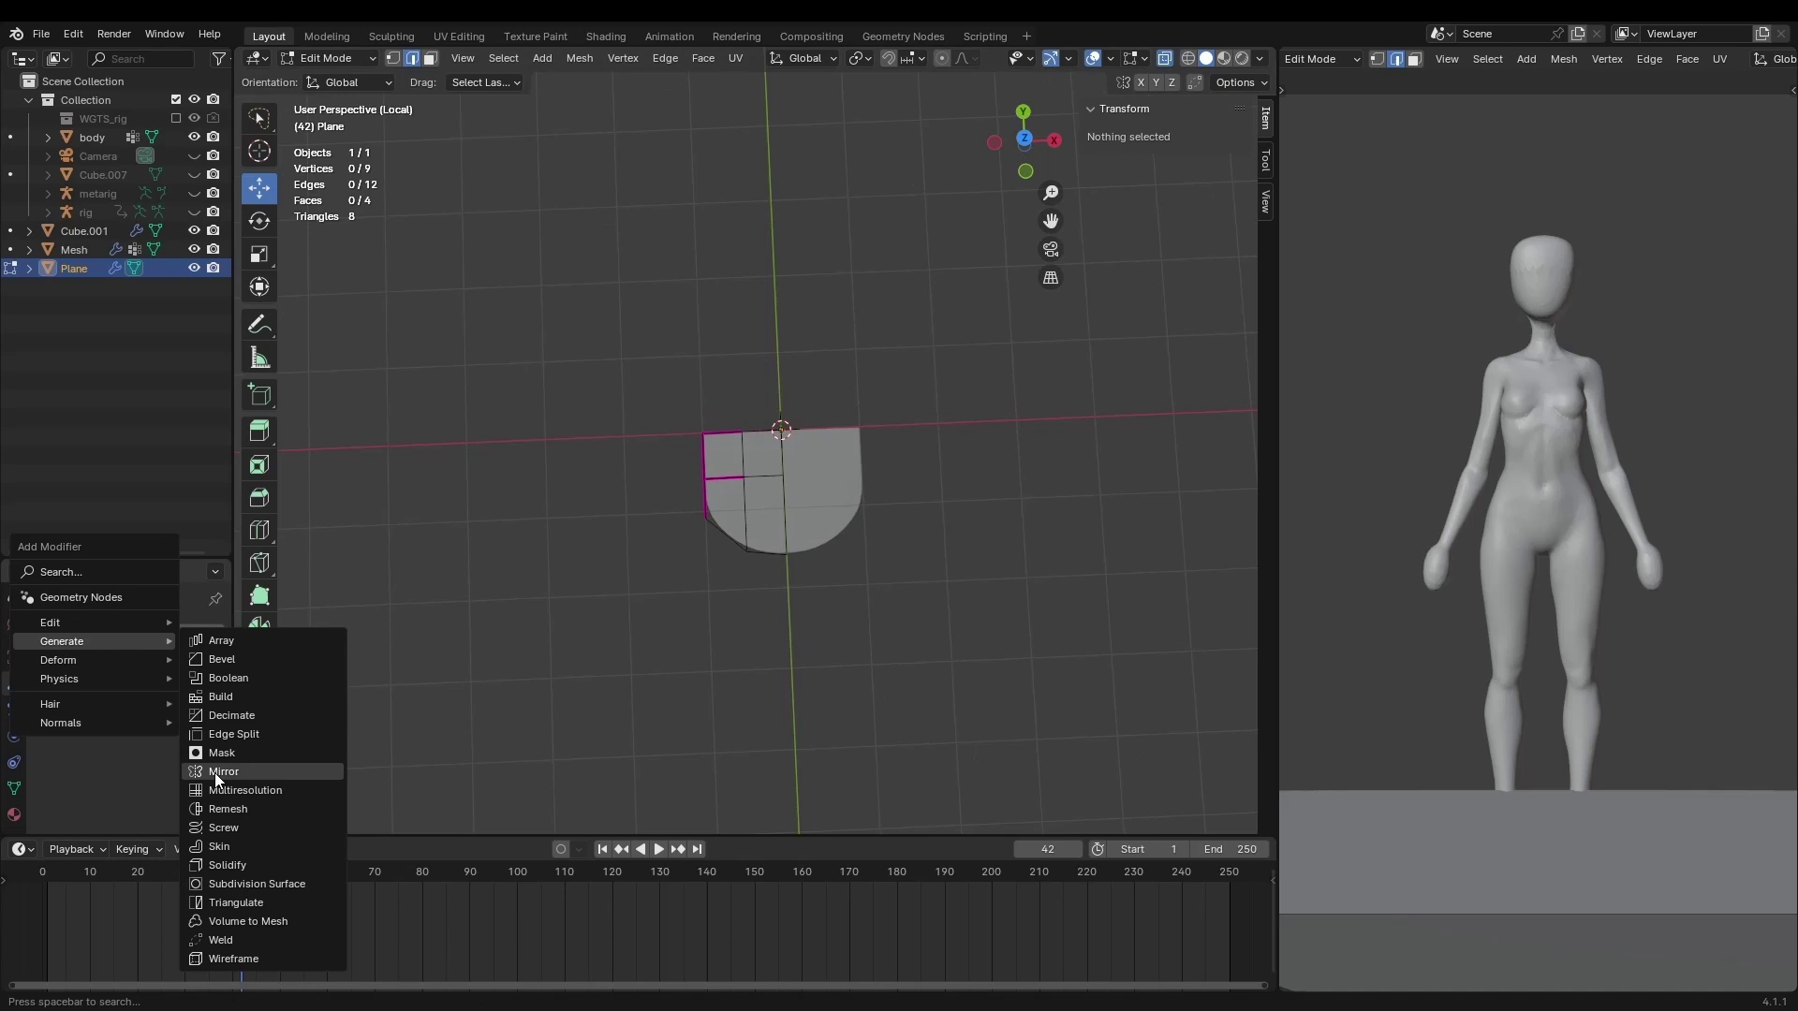
{"action": "left_click", "coordinate": [244, 658]}
{"action": "left_click", "coordinate": [192, 653]}
{"action": "left_click", "coordinate": [192, 654]}
{"action": "left_click", "coordinate": [192, 654]}
{"action": "scroll", "coordinate": [52, 695], "scroll_direction": "up", "scroll_amount": 3}
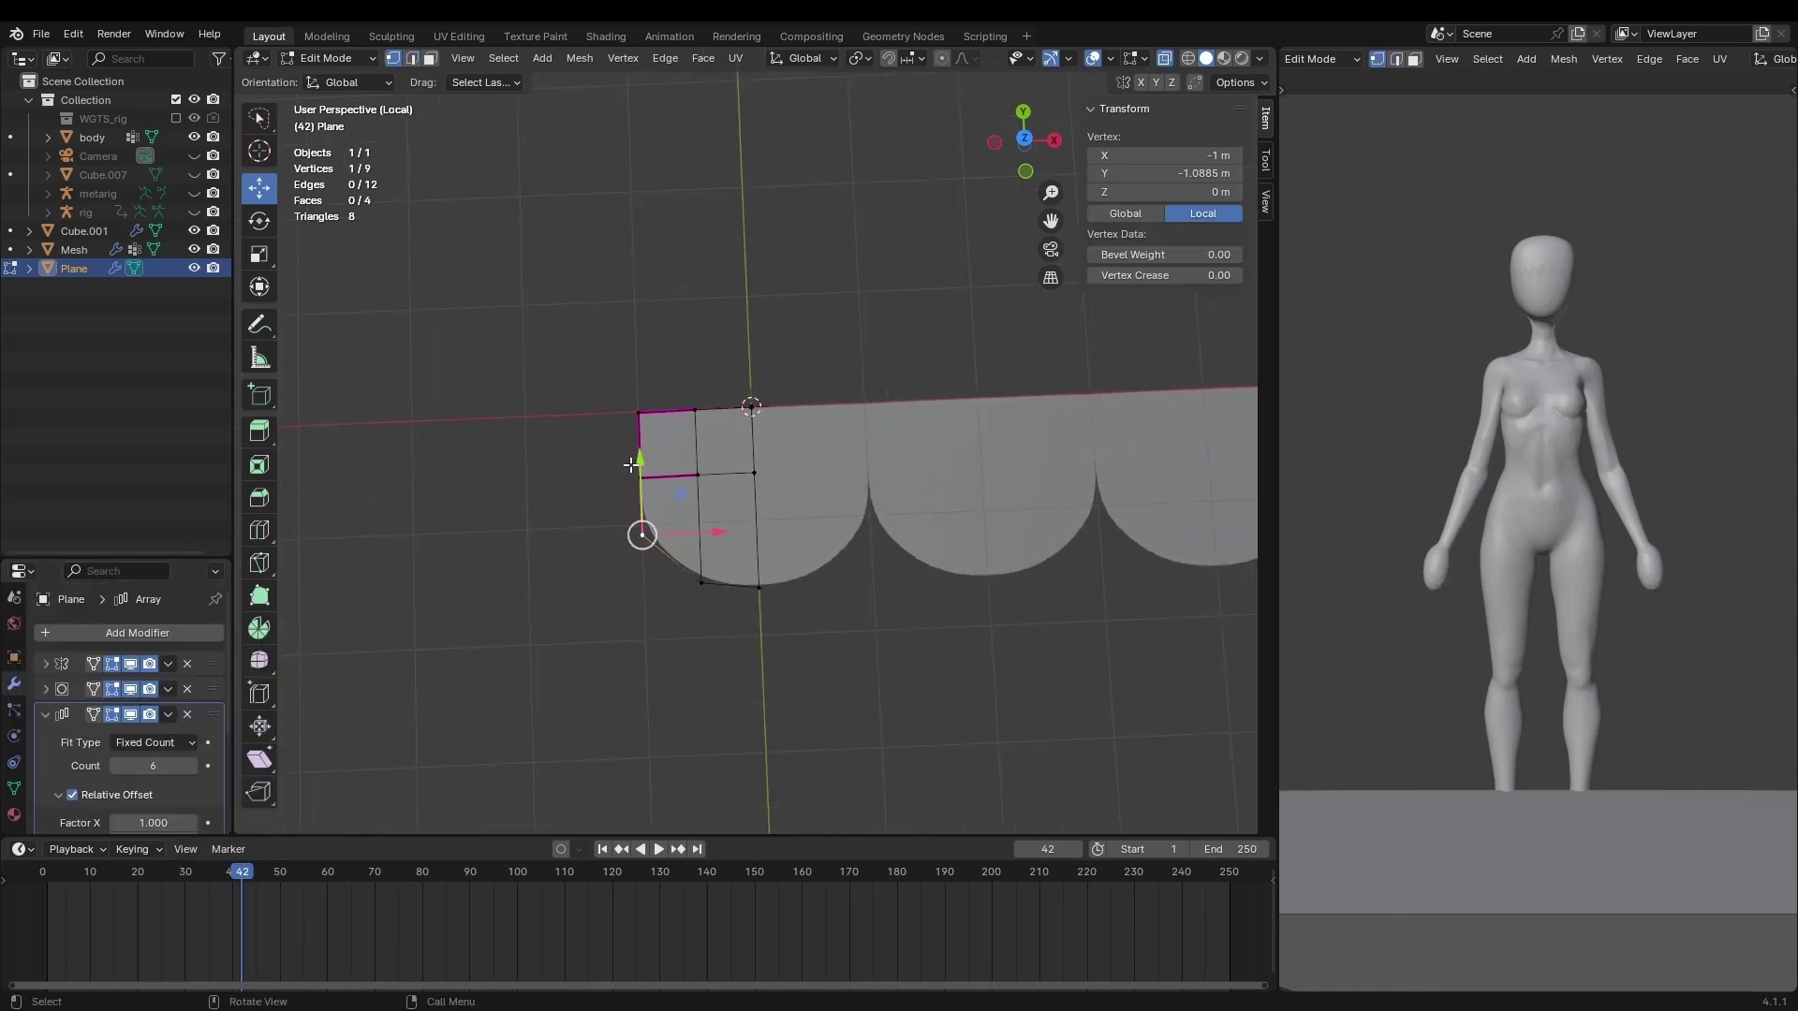
Reshape the scallop edge vertices and mirror the frill onto the other leg.
{"action": "key", "text": "ctrl+z"}
{"action": "key", "text": "ctrl+z"}
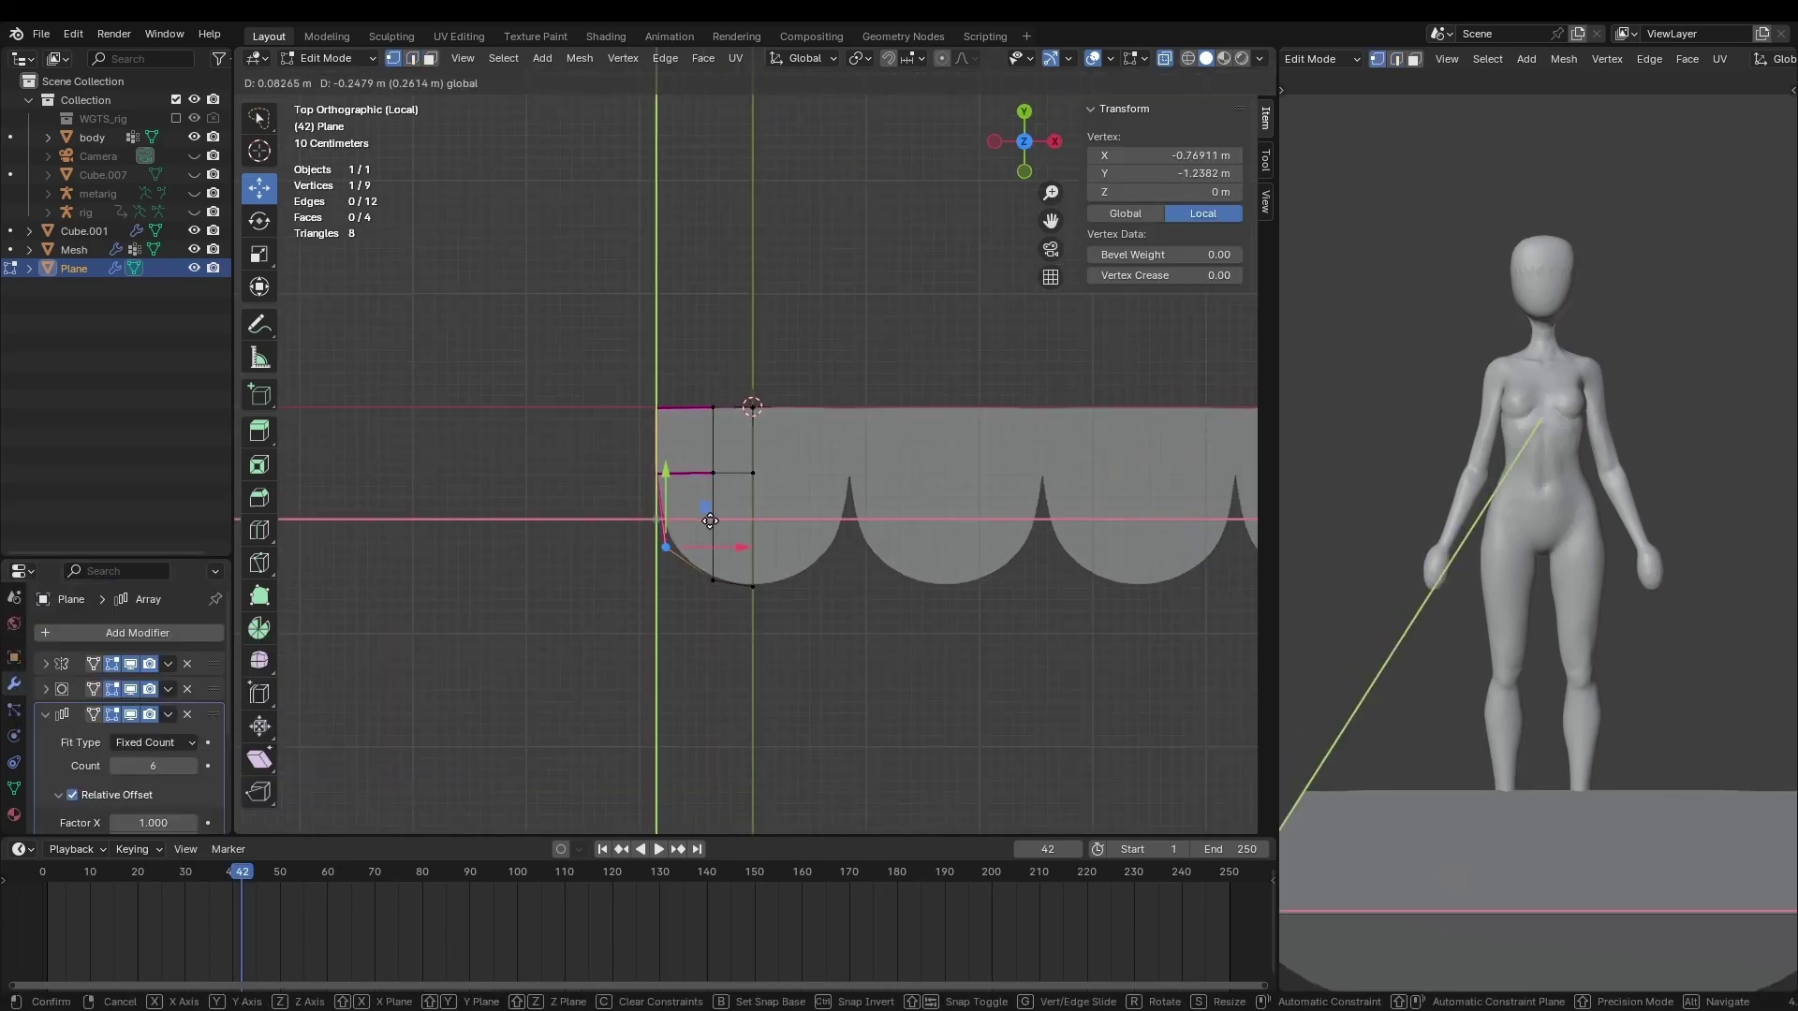
{"action": "left_click", "coordinate": [709, 521]}
{"action": "key", "text": "Tab"}
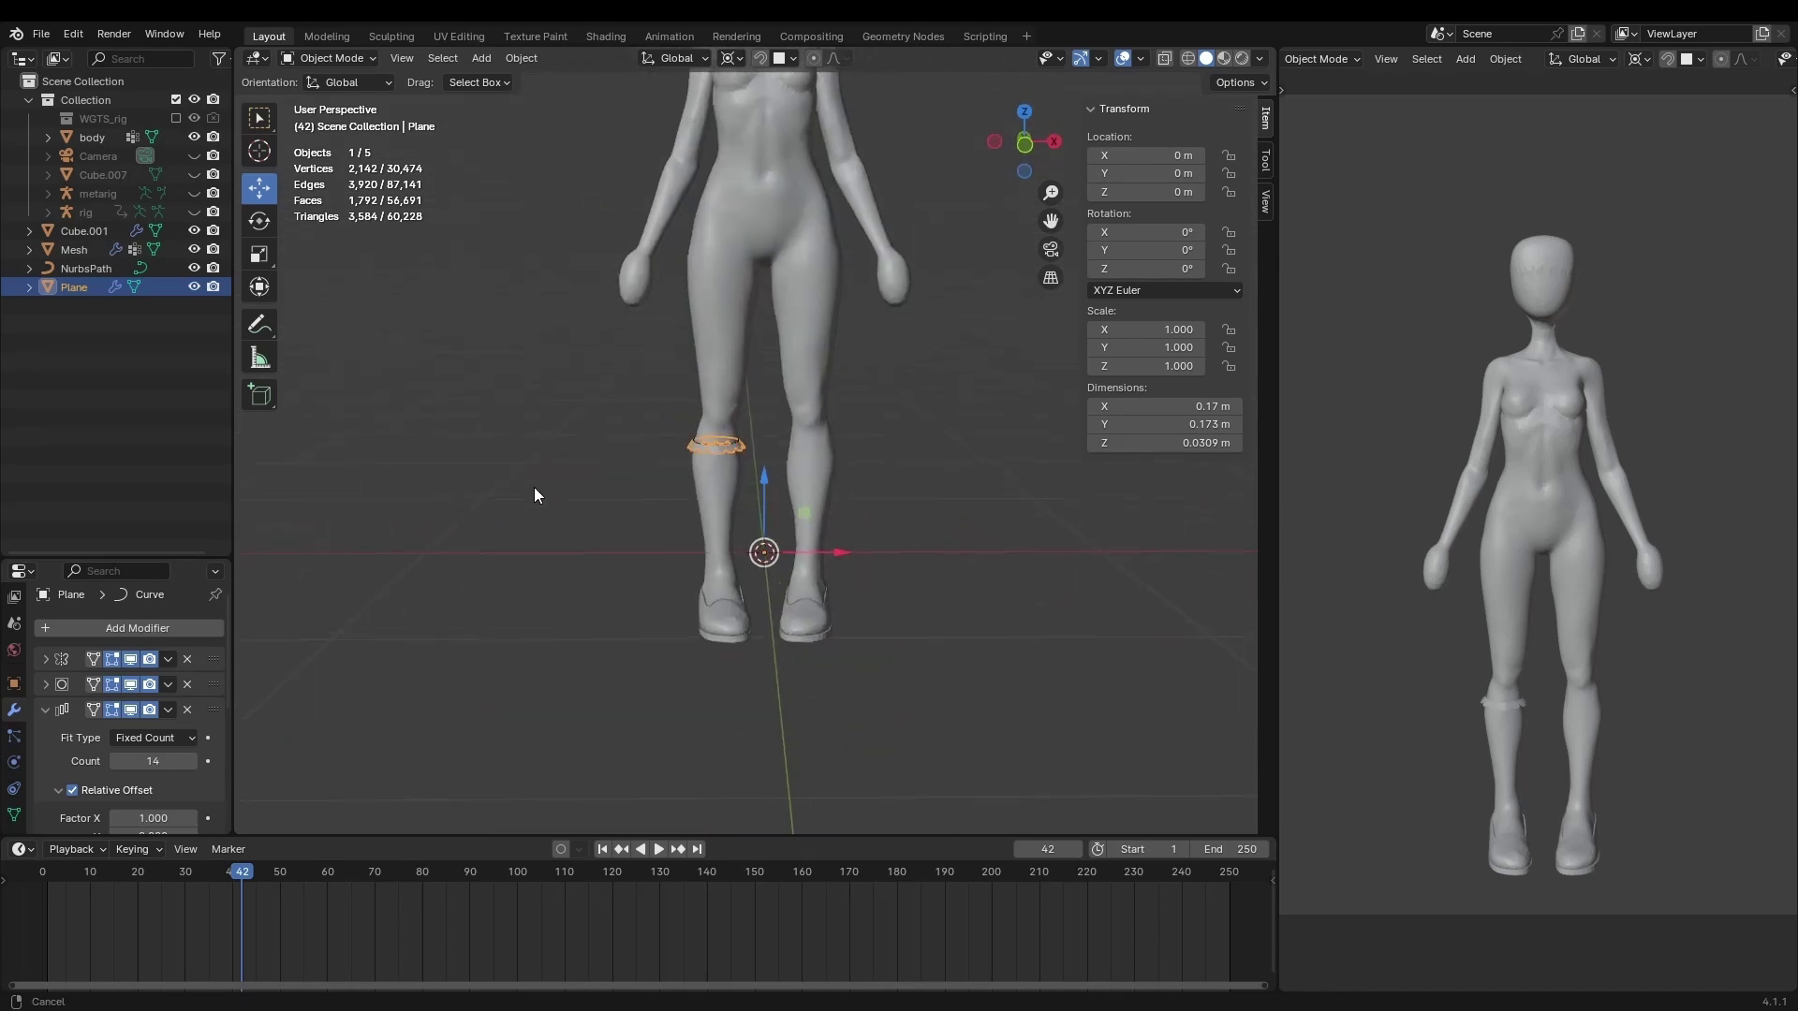
{"action": "left_click", "coordinate": [112, 627]}
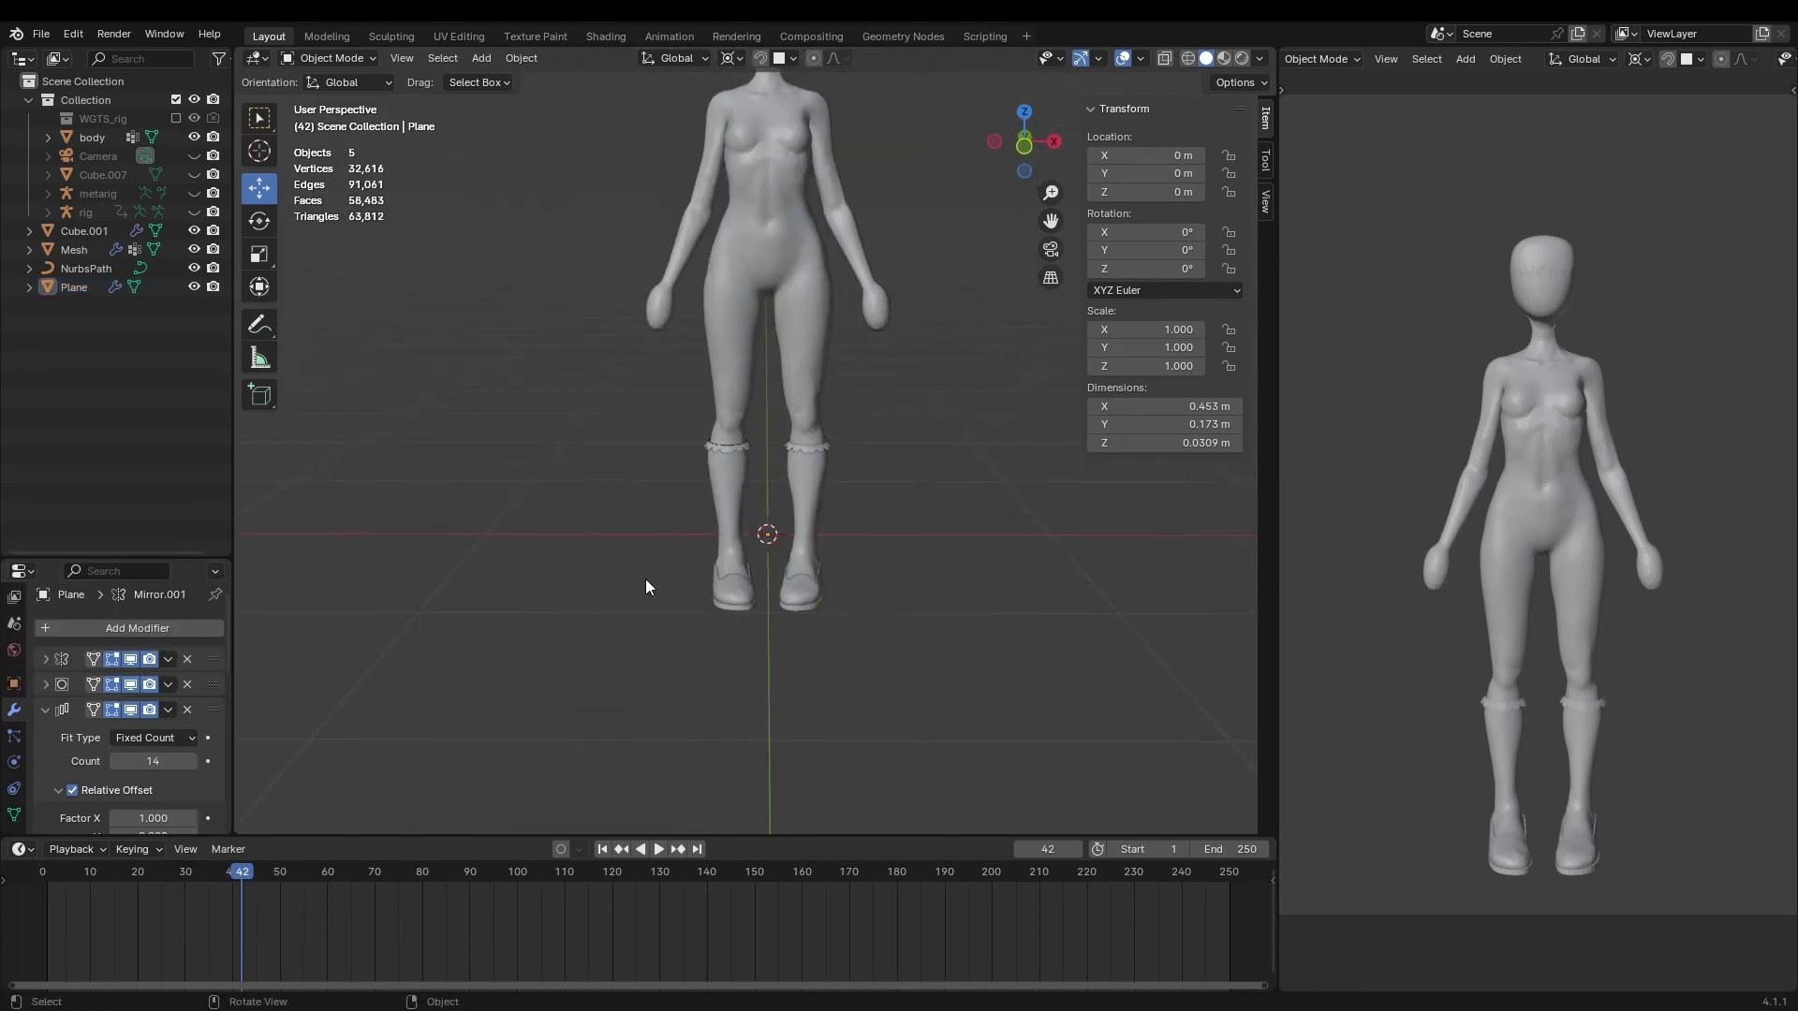
Lower the NurbsPath ring's front control points along Z to dip the frill.
{"action": "left_click", "coordinate": [419, 387]}
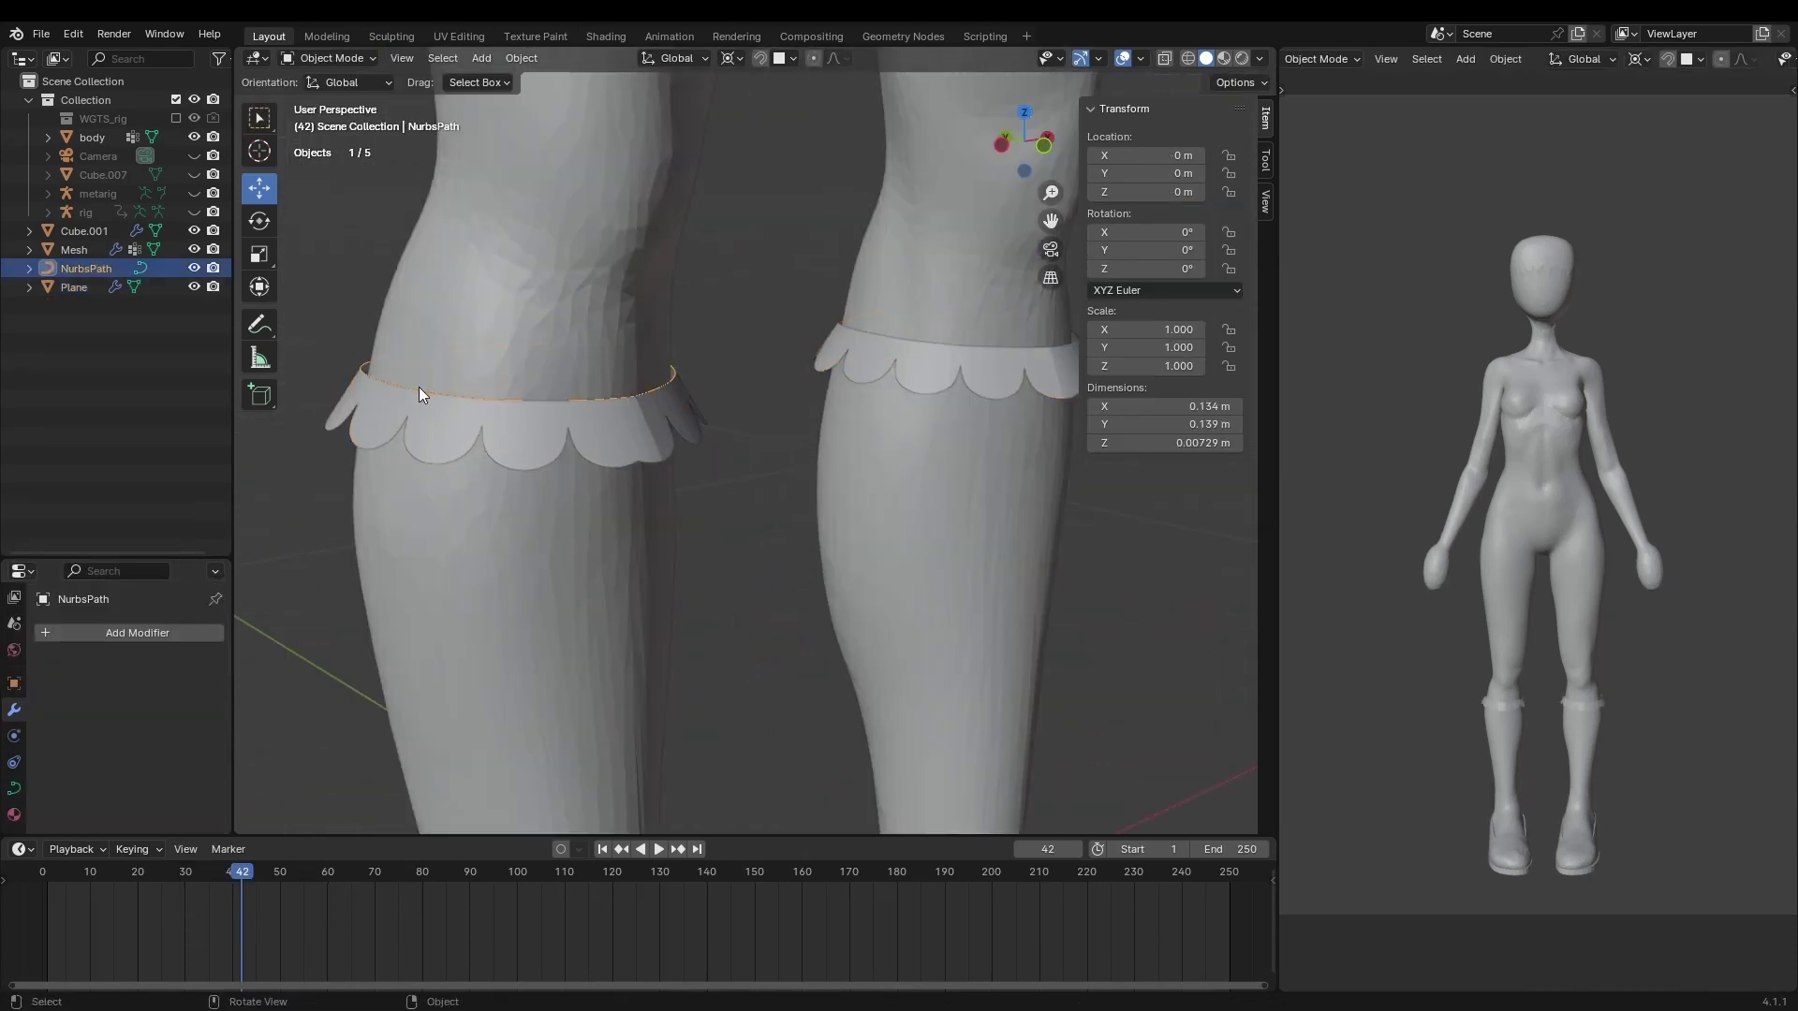
{"action": "key", "text": "Tab"}
{"action": "key", "text": "KP_1"}
{"action": "key", "text": "g"}
{"action": "key", "text": "z"}
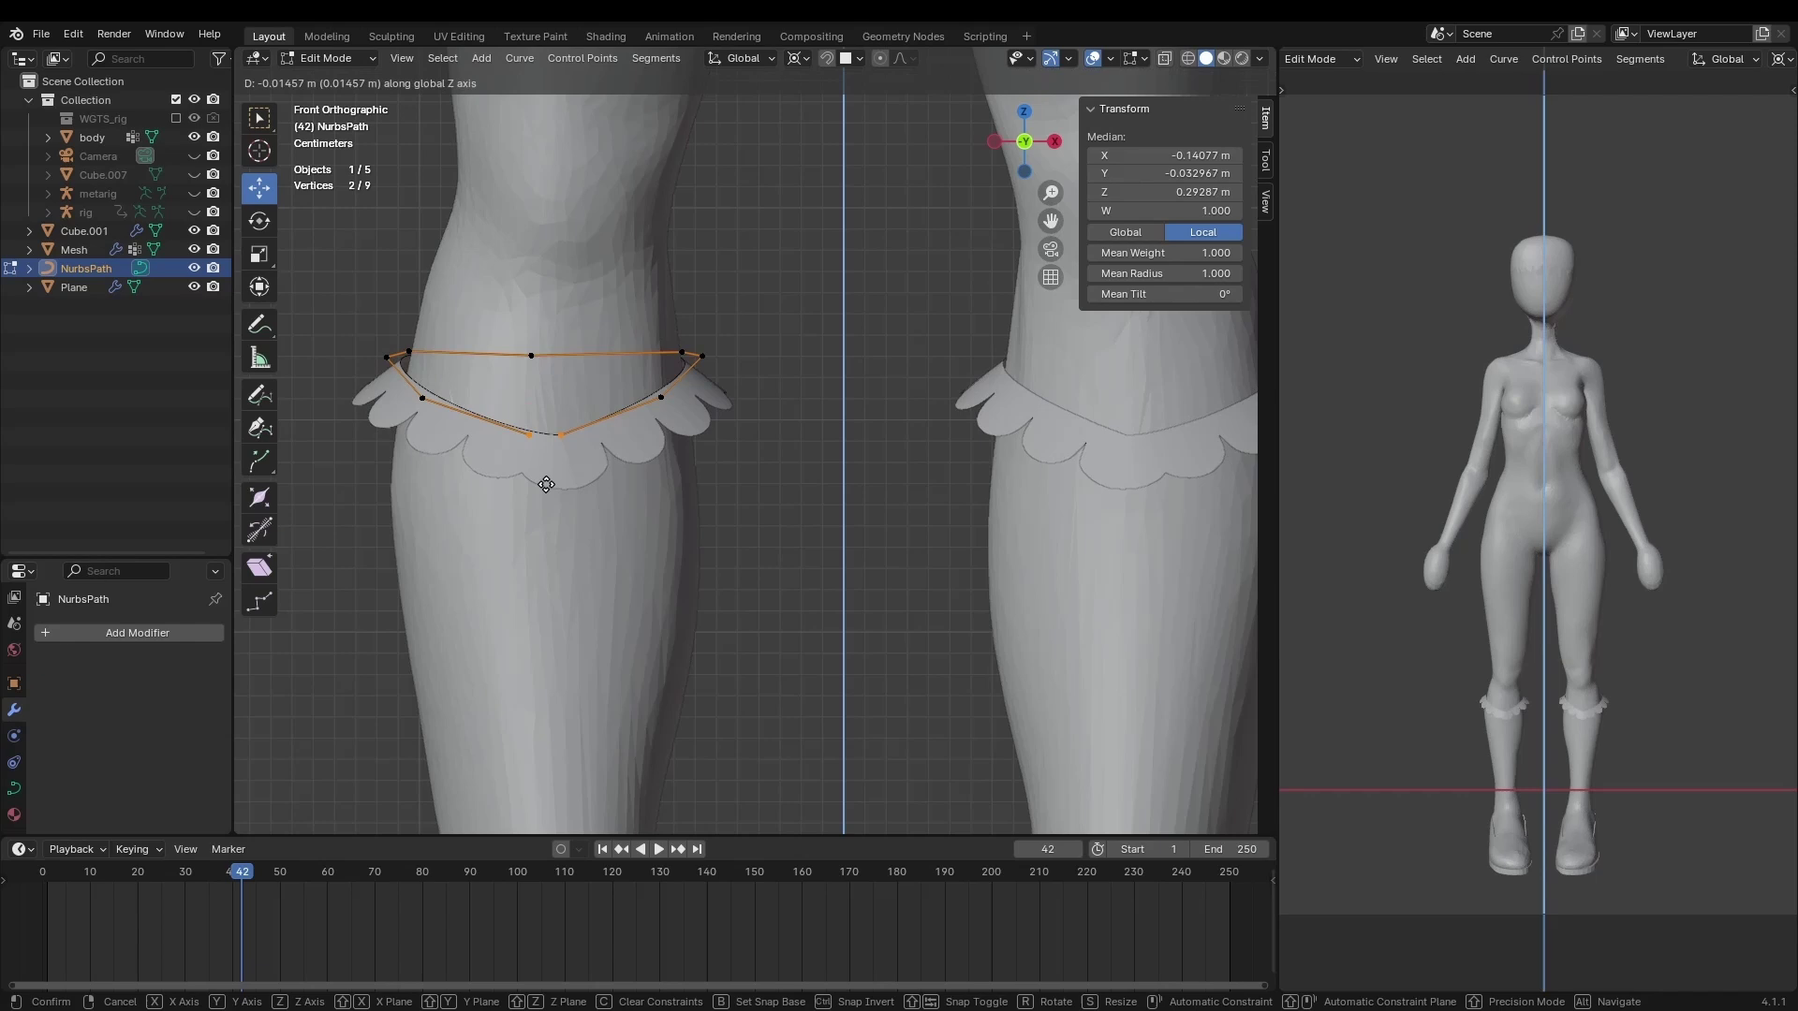
{"action": "left_click", "coordinate": [546, 484]}
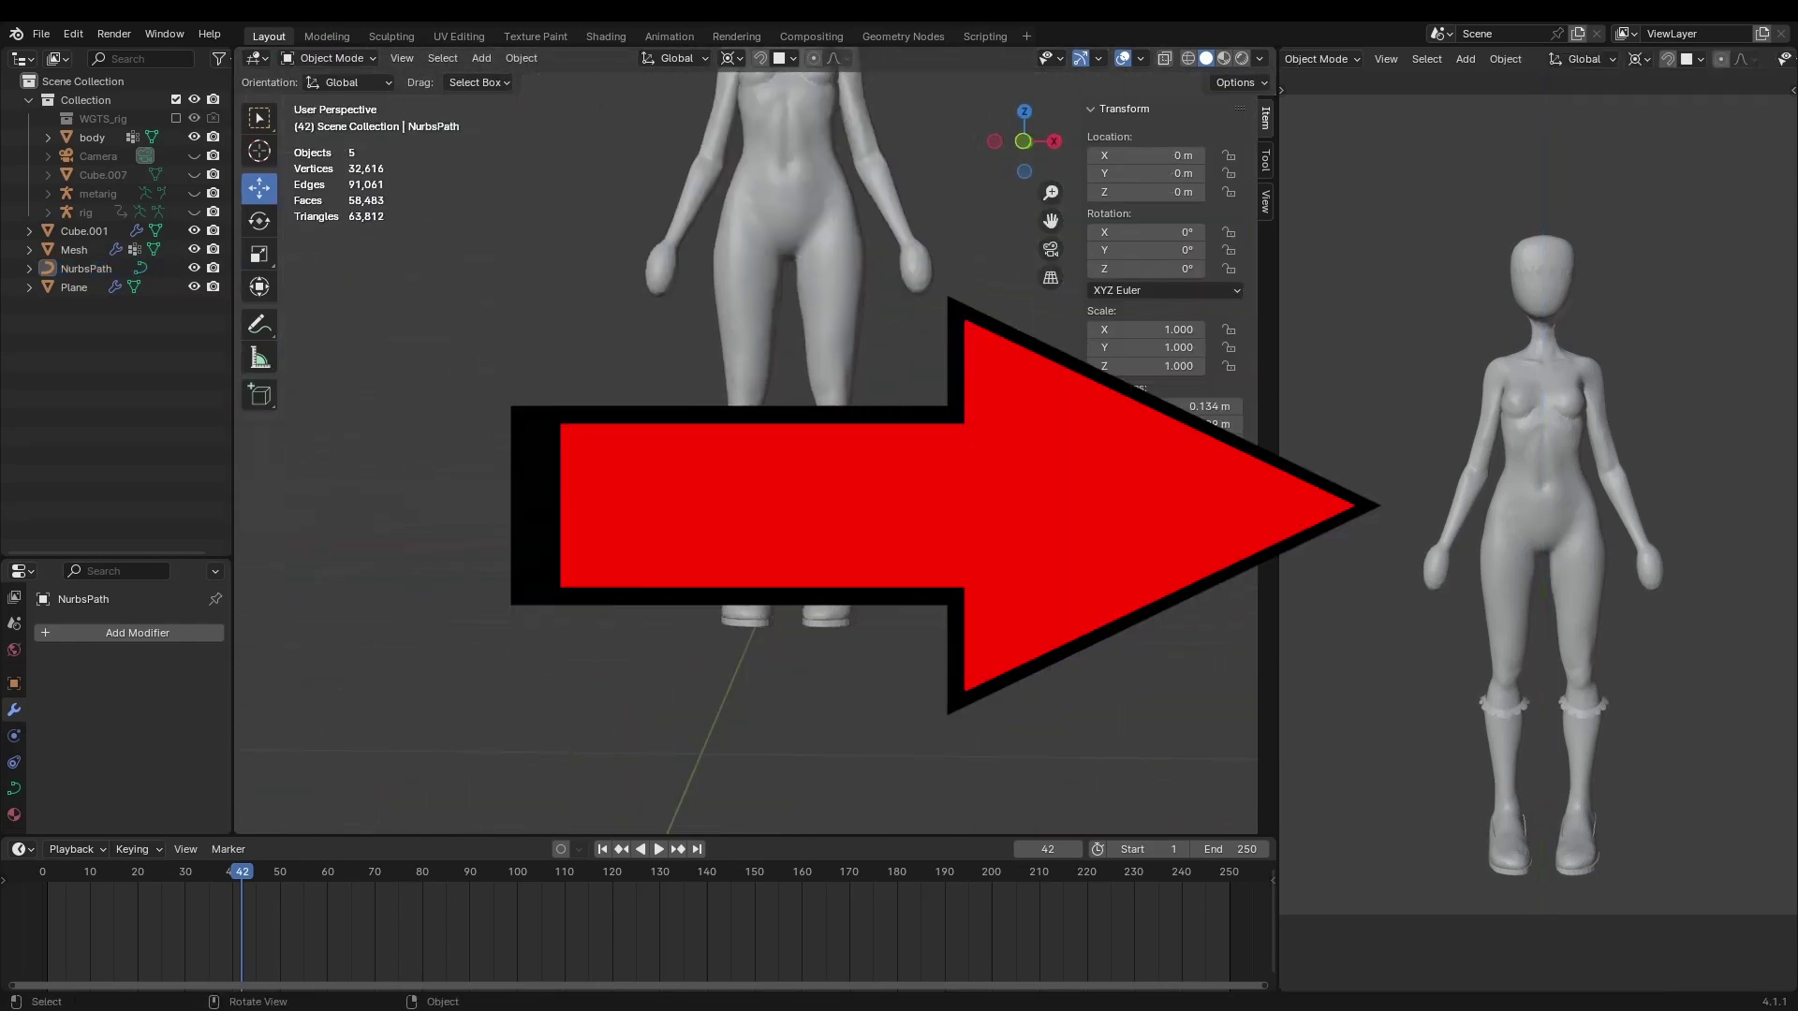
Orbit around the retopologised body, selecting a front shorts piece to check its drape.
{"action": "middle_click_drag", "start_coordinate": [749, 421], "coordinate": [749, 506], "text": "shift"}
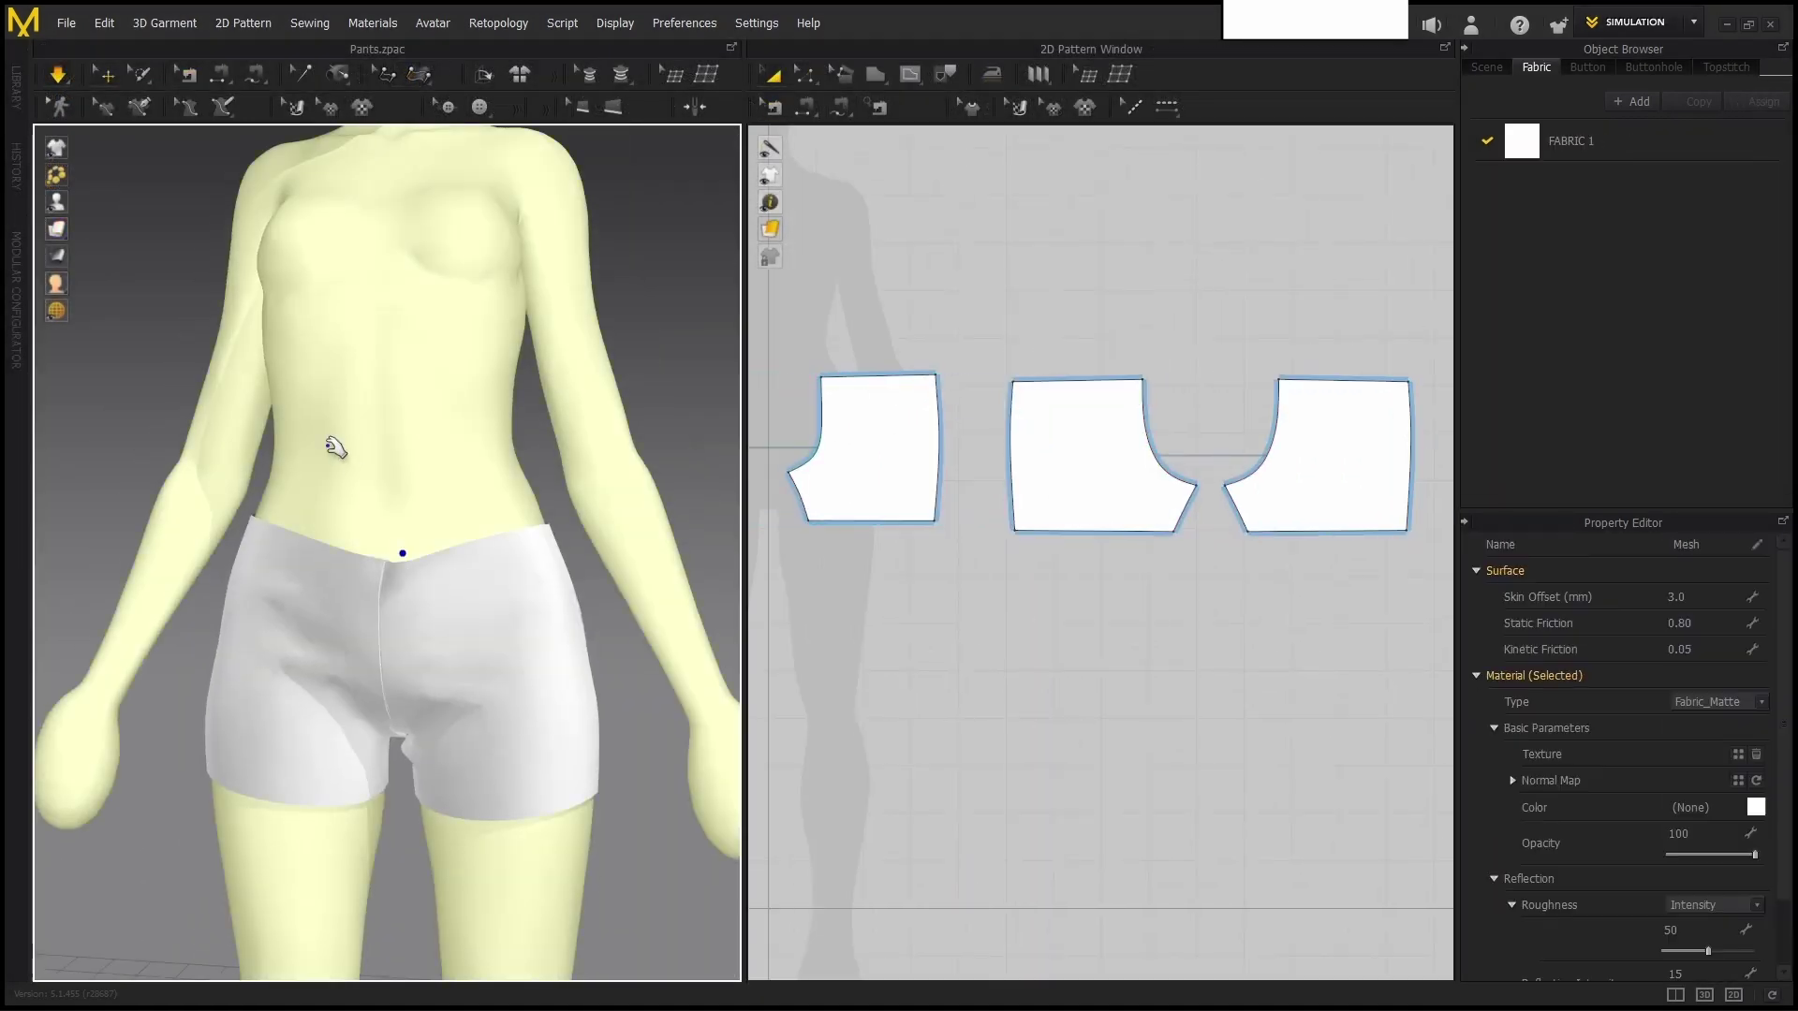
{"action": "left_click", "coordinate": [341, 514]}
{"action": "right_click_drag", "start_coordinate": [341, 514], "coordinate": [504, 555]}
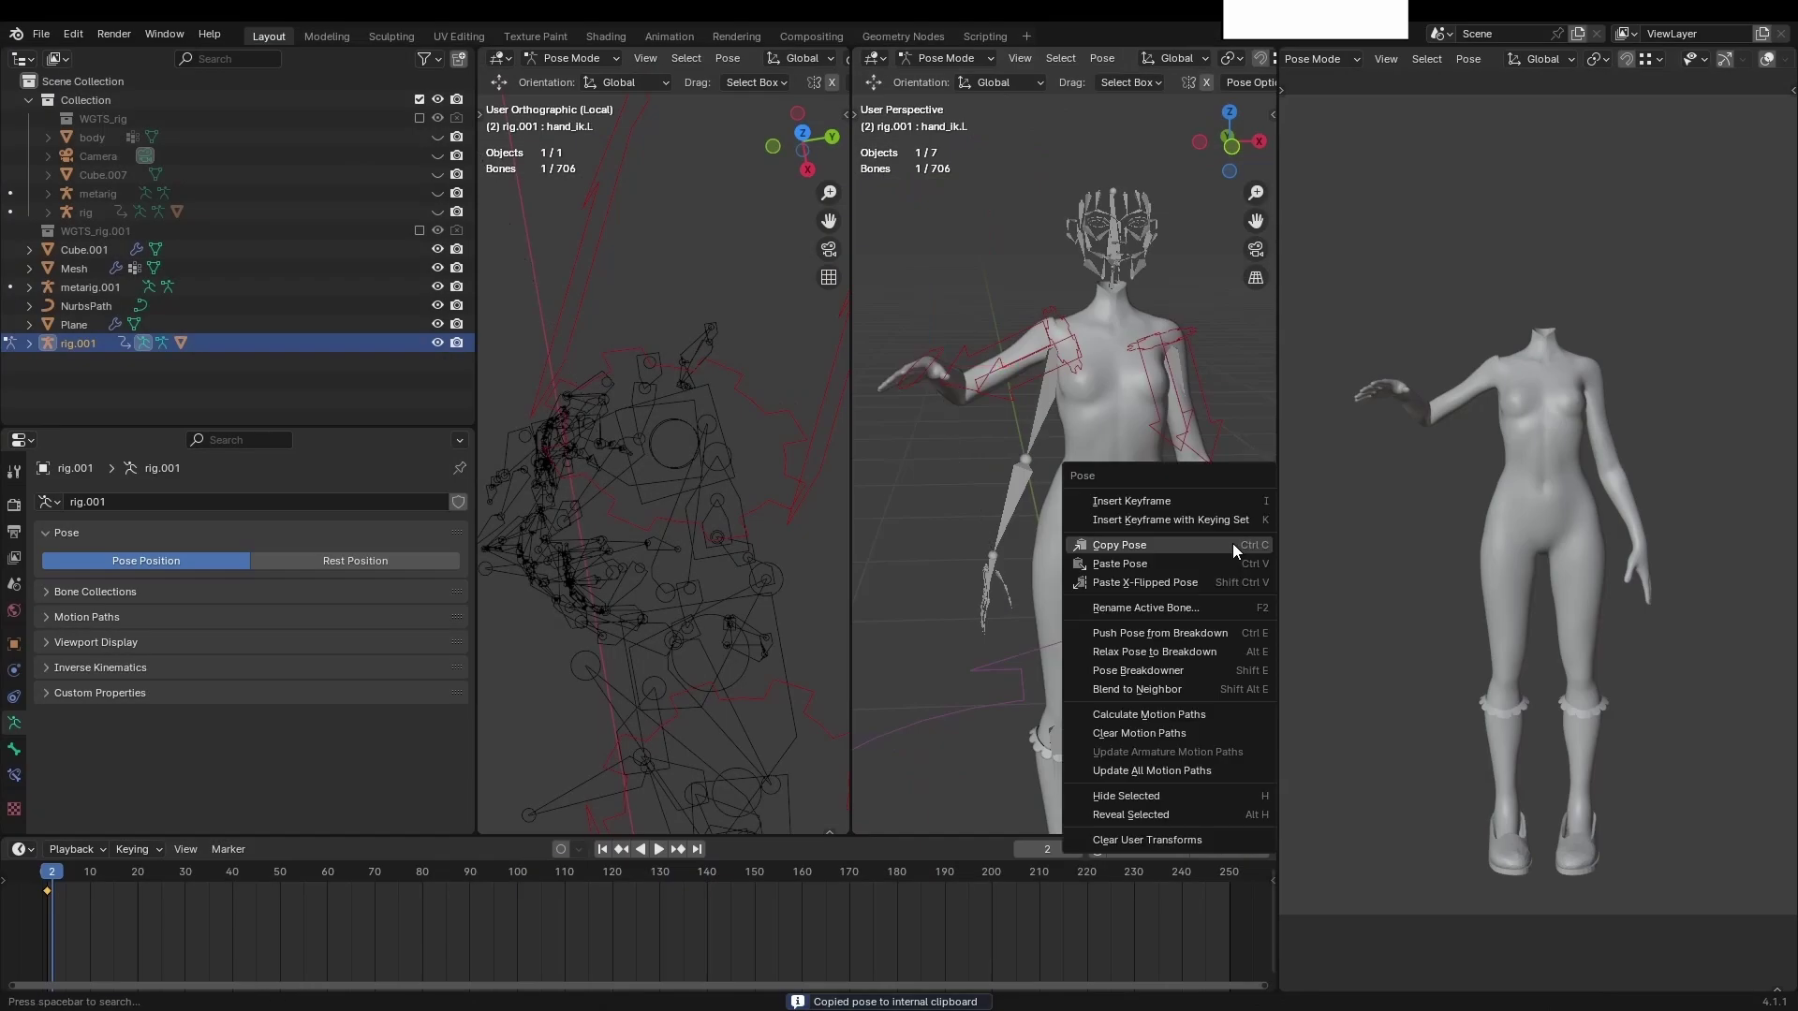
{"action": "scroll", "coordinate": [1056, 391], "scroll_direction": "up", "scroll_amount": 3}
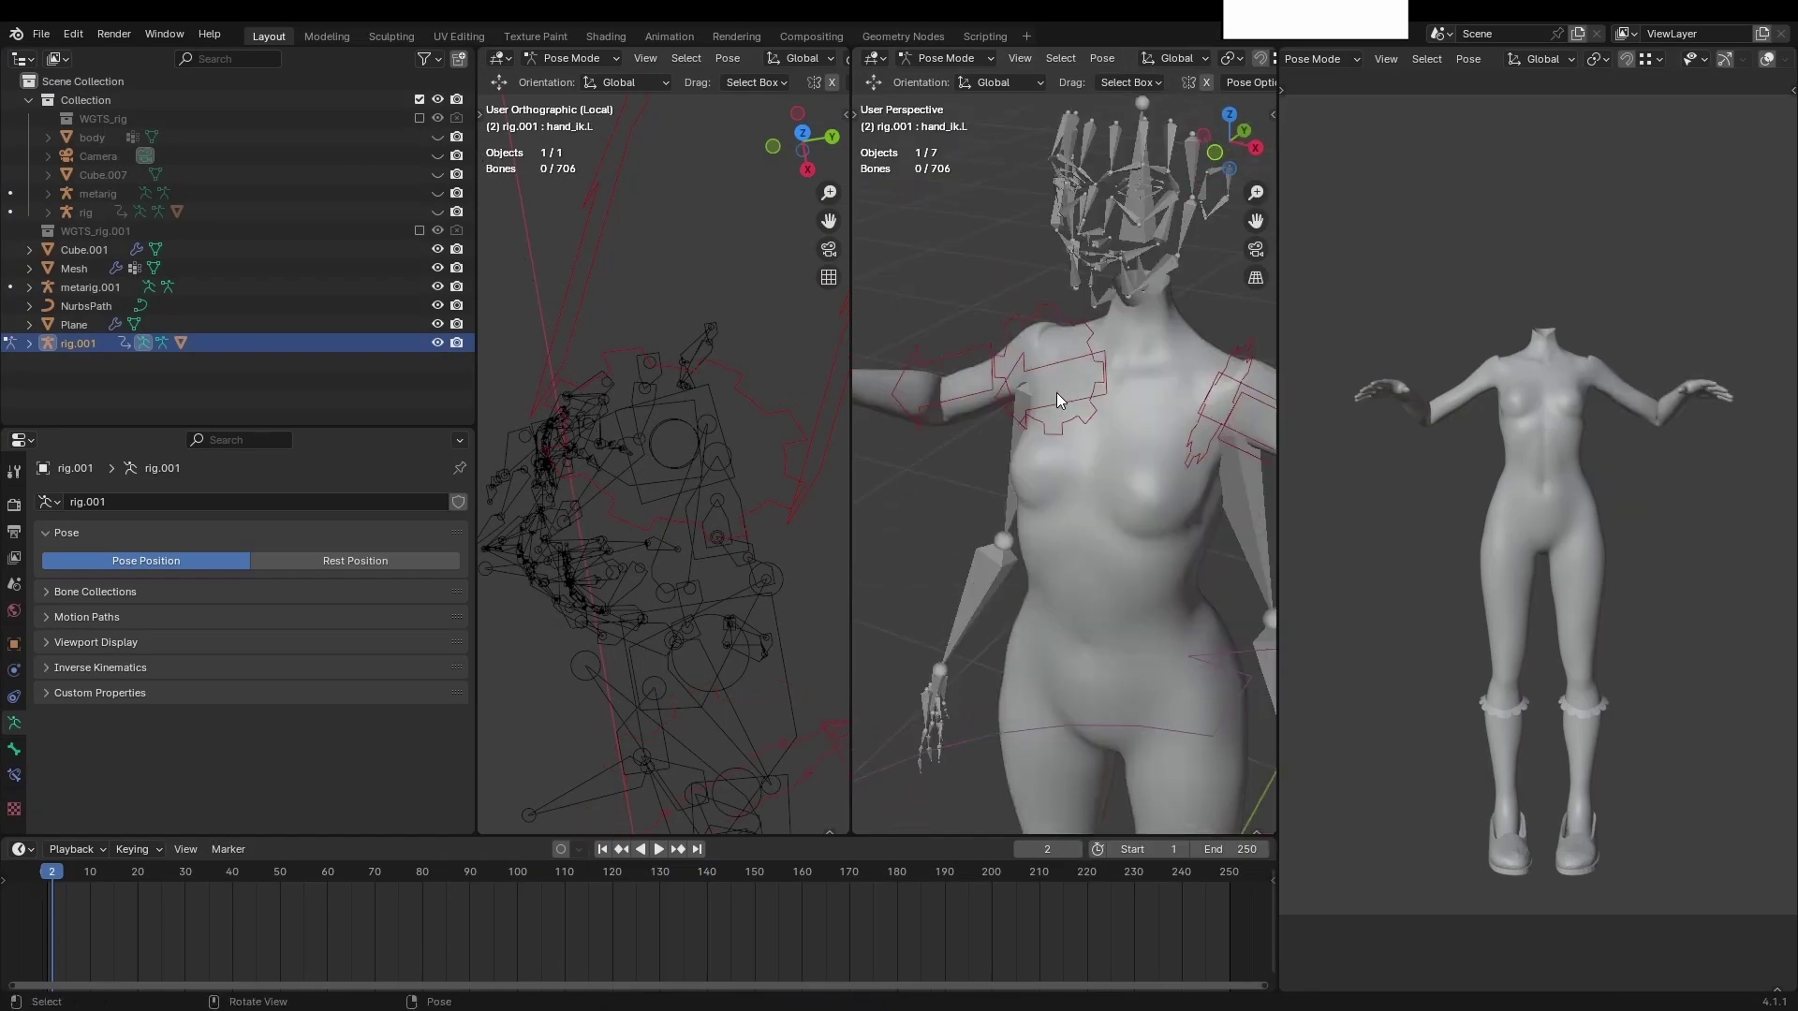
{"action": "middle_click_drag", "start_coordinate": [1056, 391], "coordinate": [1164, 371]}
{"action": "scroll", "coordinate": [1079, 397], "scroll_direction": "down", "scroll_amount": 3}
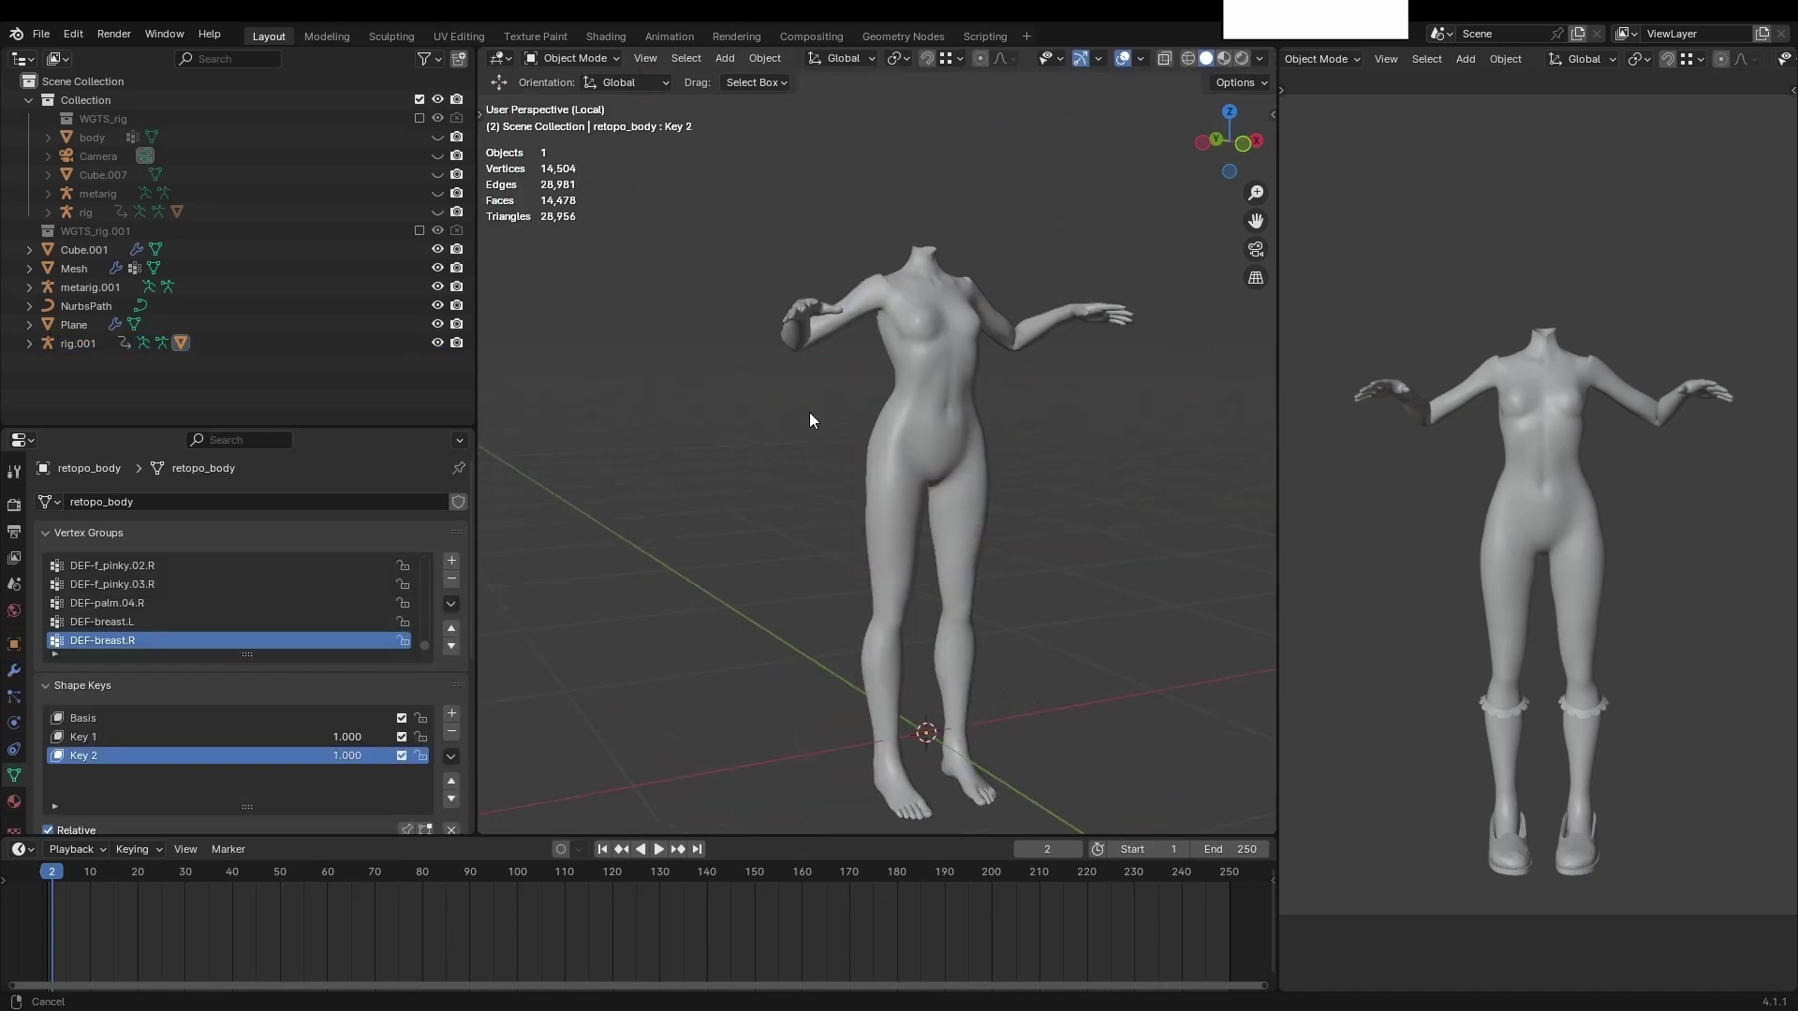
{"action": "middle_click_drag", "start_coordinate": [809, 412], "coordinate": [878, 380]}
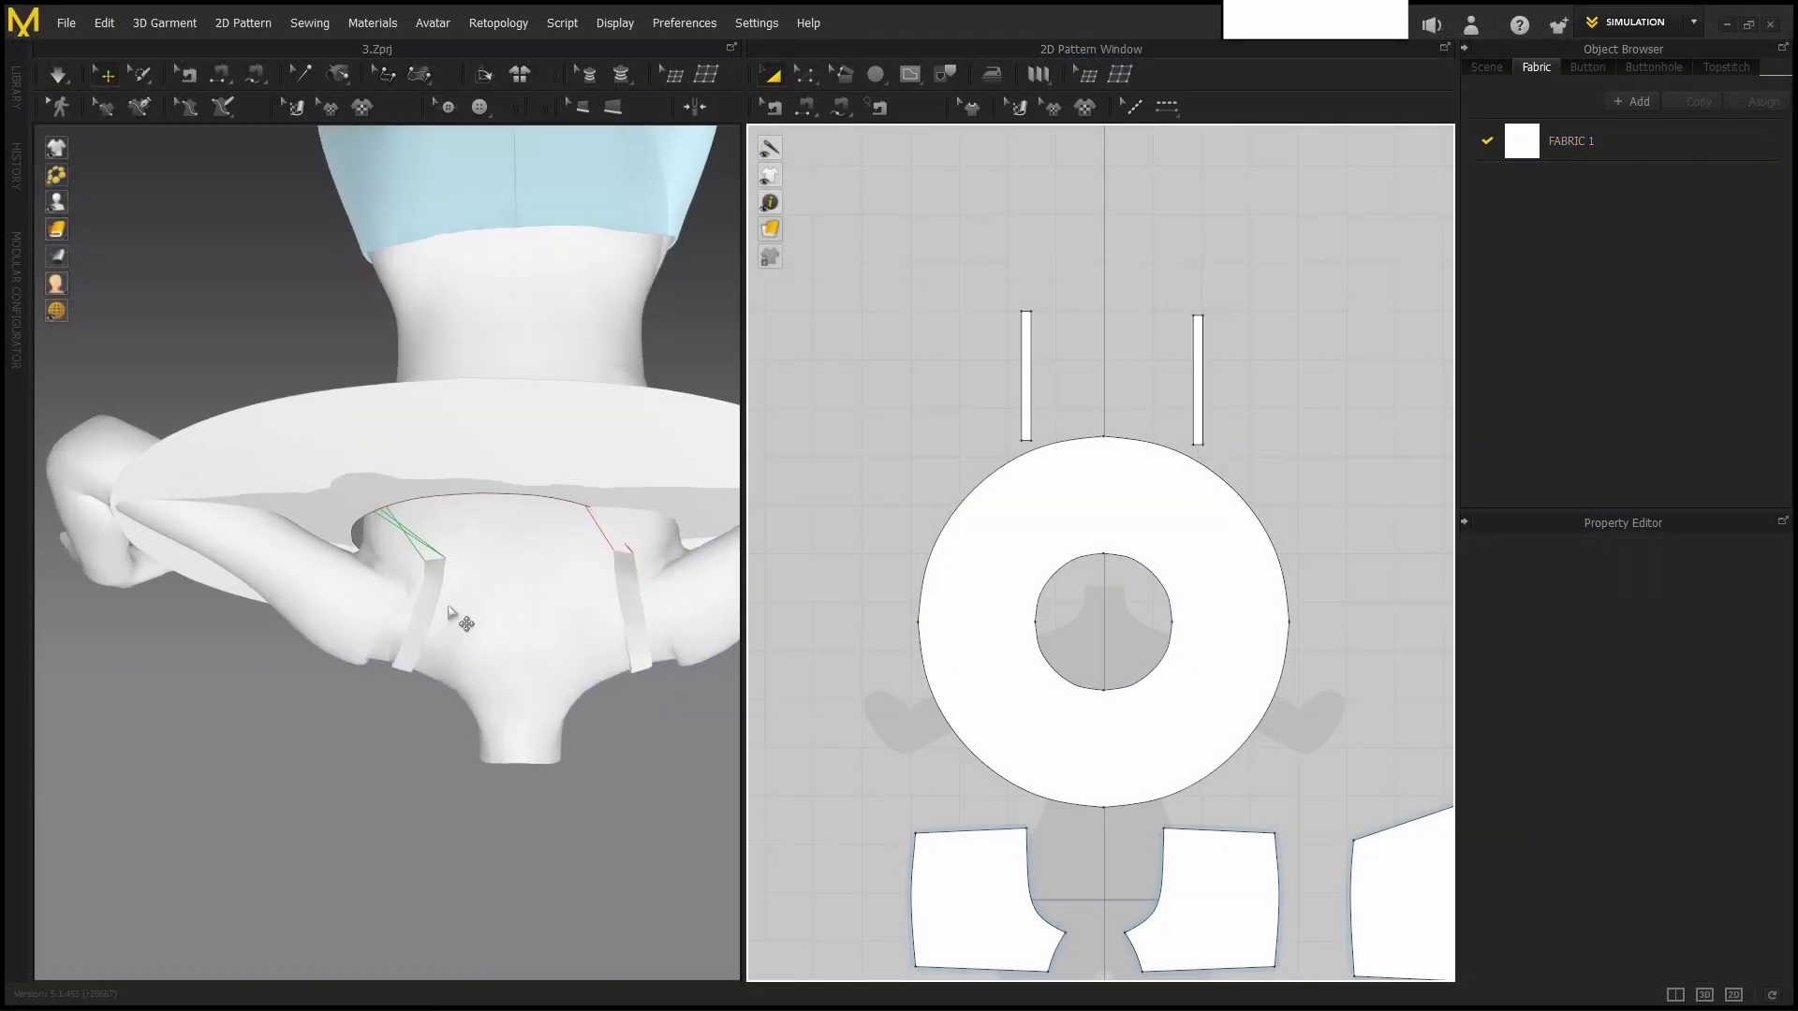
Select the crop top's seam line, ring pattern and an upper-edge point, checking its drape.
{"action": "right_click_drag", "start_coordinate": [448, 613], "coordinate": [397, 568]}
{"action": "left_click", "coordinate": [453, 574]}
{"action": "left_click", "coordinate": [515, 549]}
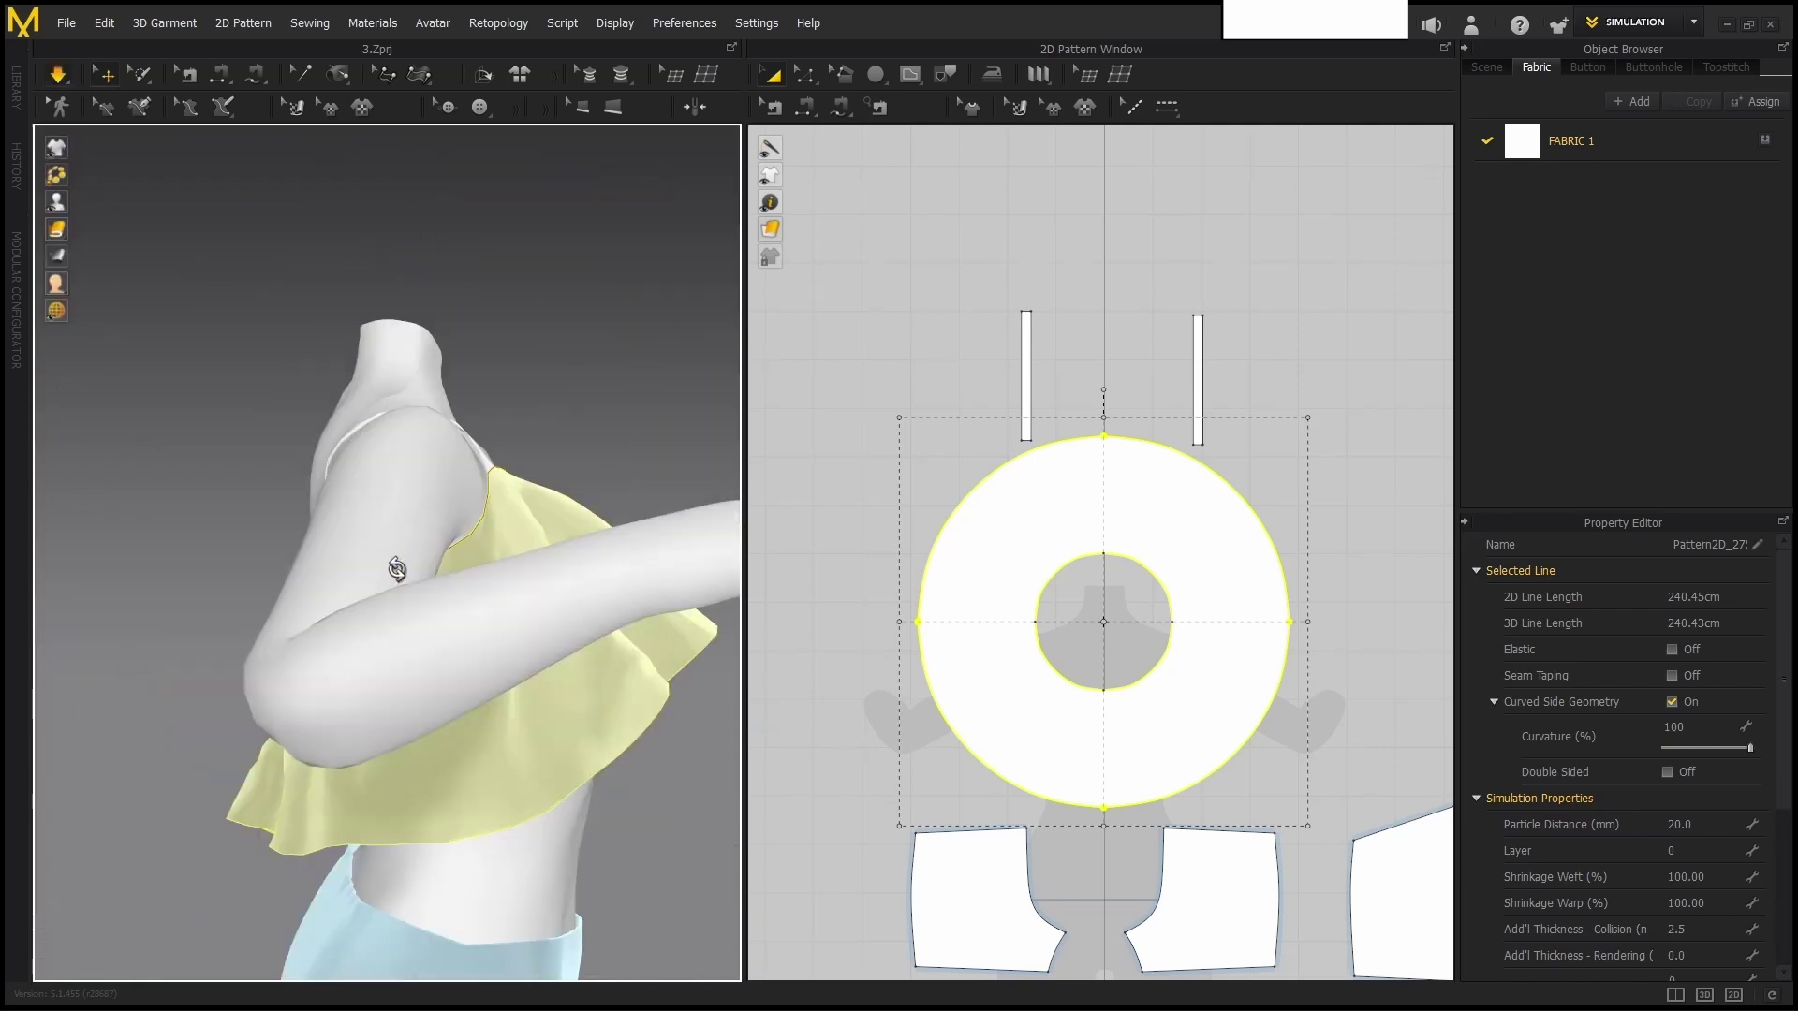
{"action": "mouse_move", "coordinate": [564, 633]}
{"action": "right_mouse_down"}
{"action": "mouse_move", "coordinate": [462, 671]}
{"action": "mouse_move", "coordinate": [494, 594]}
{"action": "mouse_move", "coordinate": [533, 655]}
{"action": "mouse_move", "coordinate": [450, 646]}
{"action": "mouse_move", "coordinate": [580, 656]}
{"action": "right_mouse_up"}
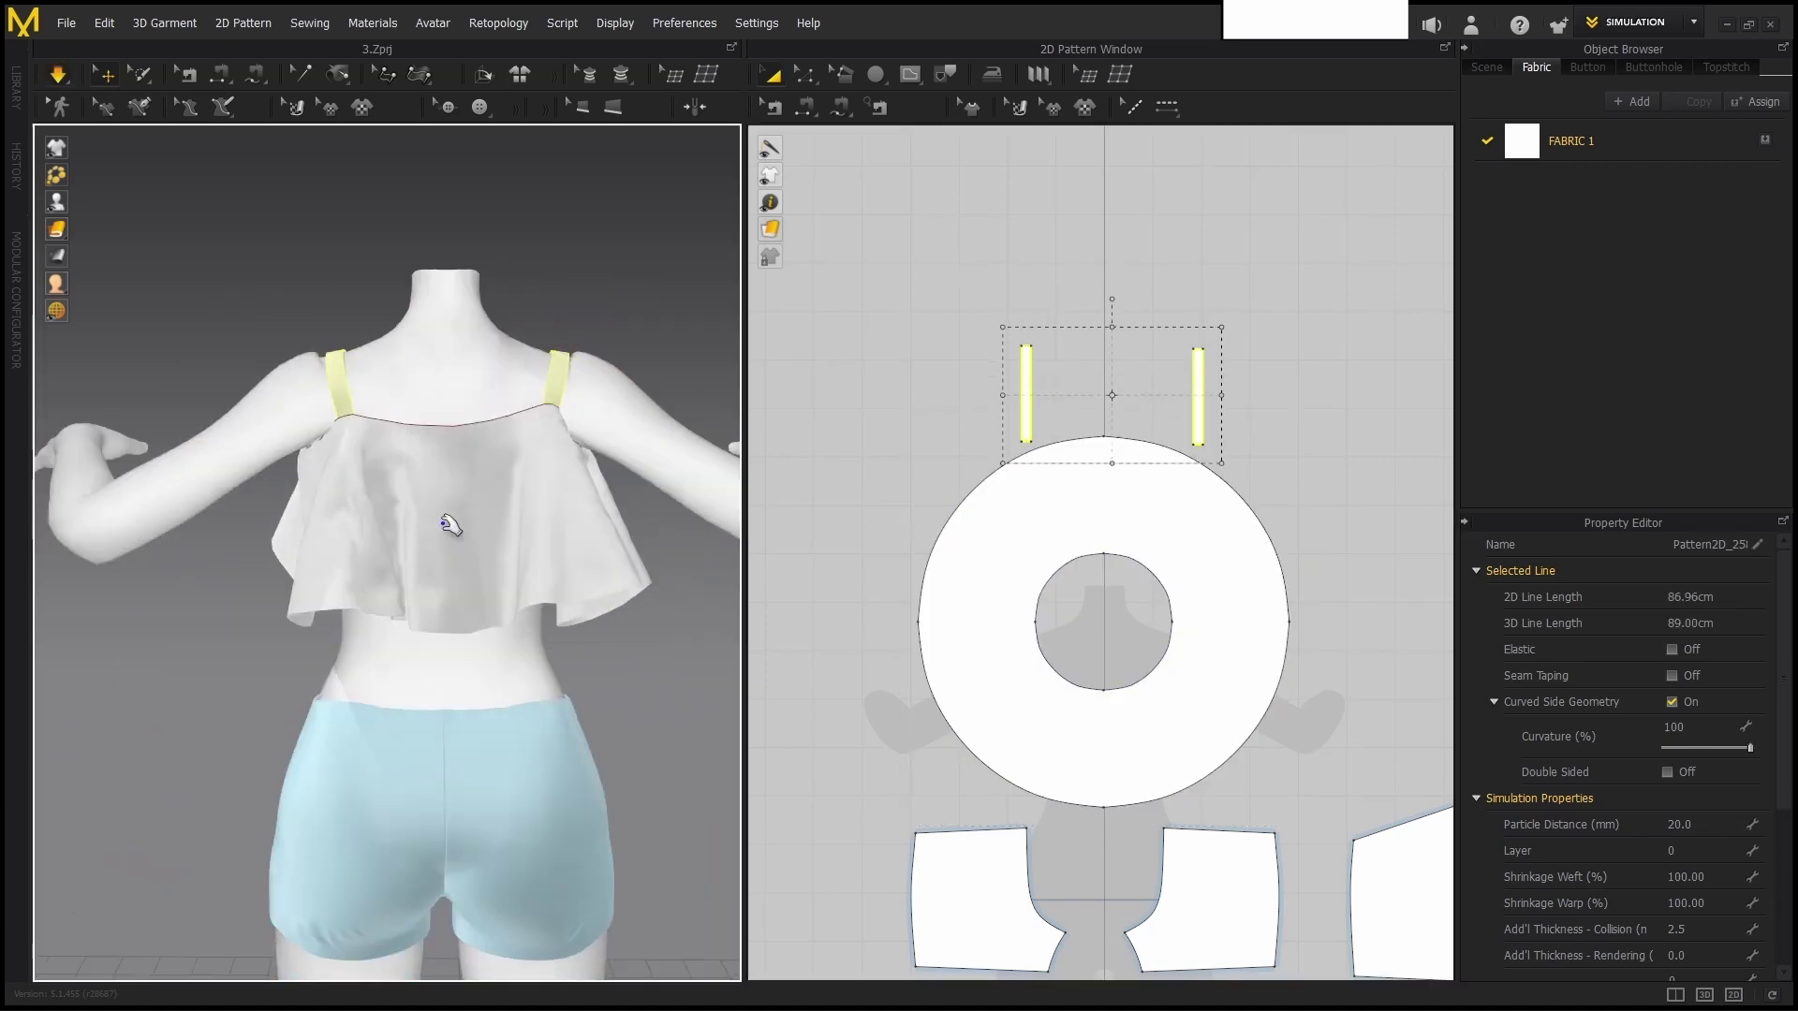
{"action": "left_click", "coordinate": [451, 525]}
{"action": "right_click_drag", "start_coordinate": [450, 526], "coordinate": [408, 594]}
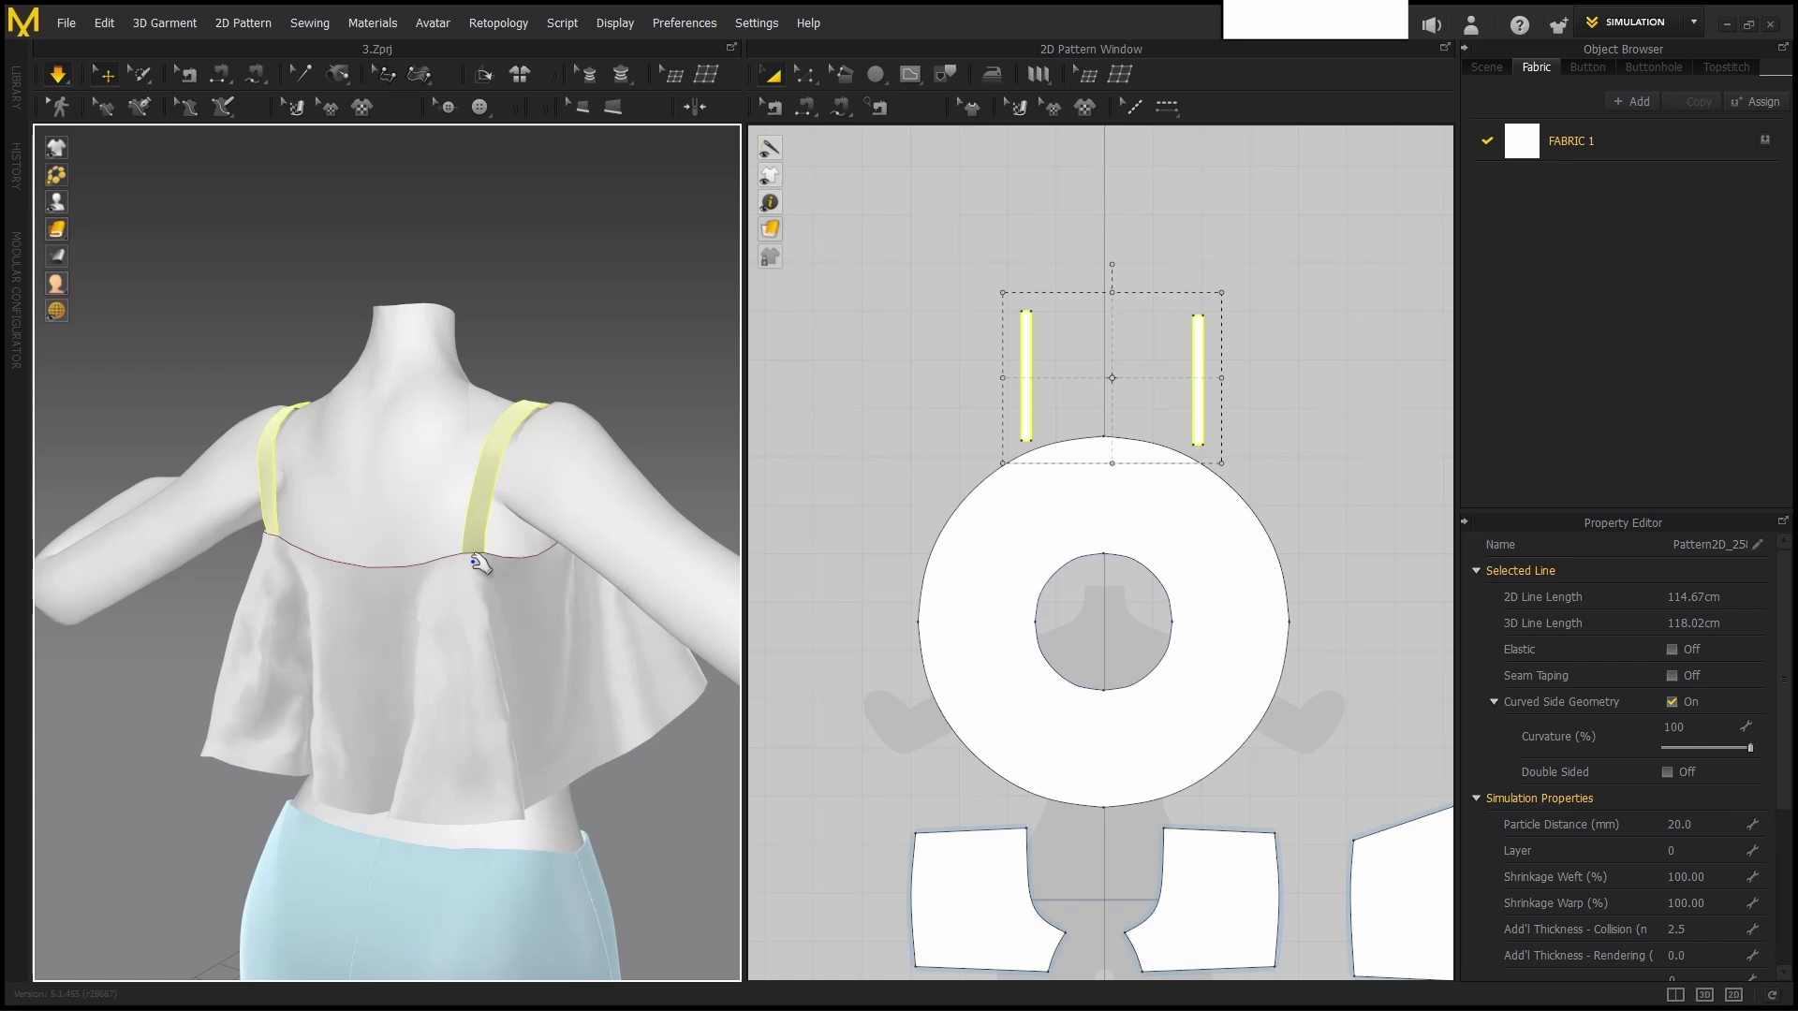
{"action": "right_click_drag", "start_coordinate": [490, 586], "coordinate": [425, 566]}
{"action": "key", "text": "Escape"}
{"action": "left_click", "coordinate": [552, 449]}
{"action": "key", "text": "Escape"}
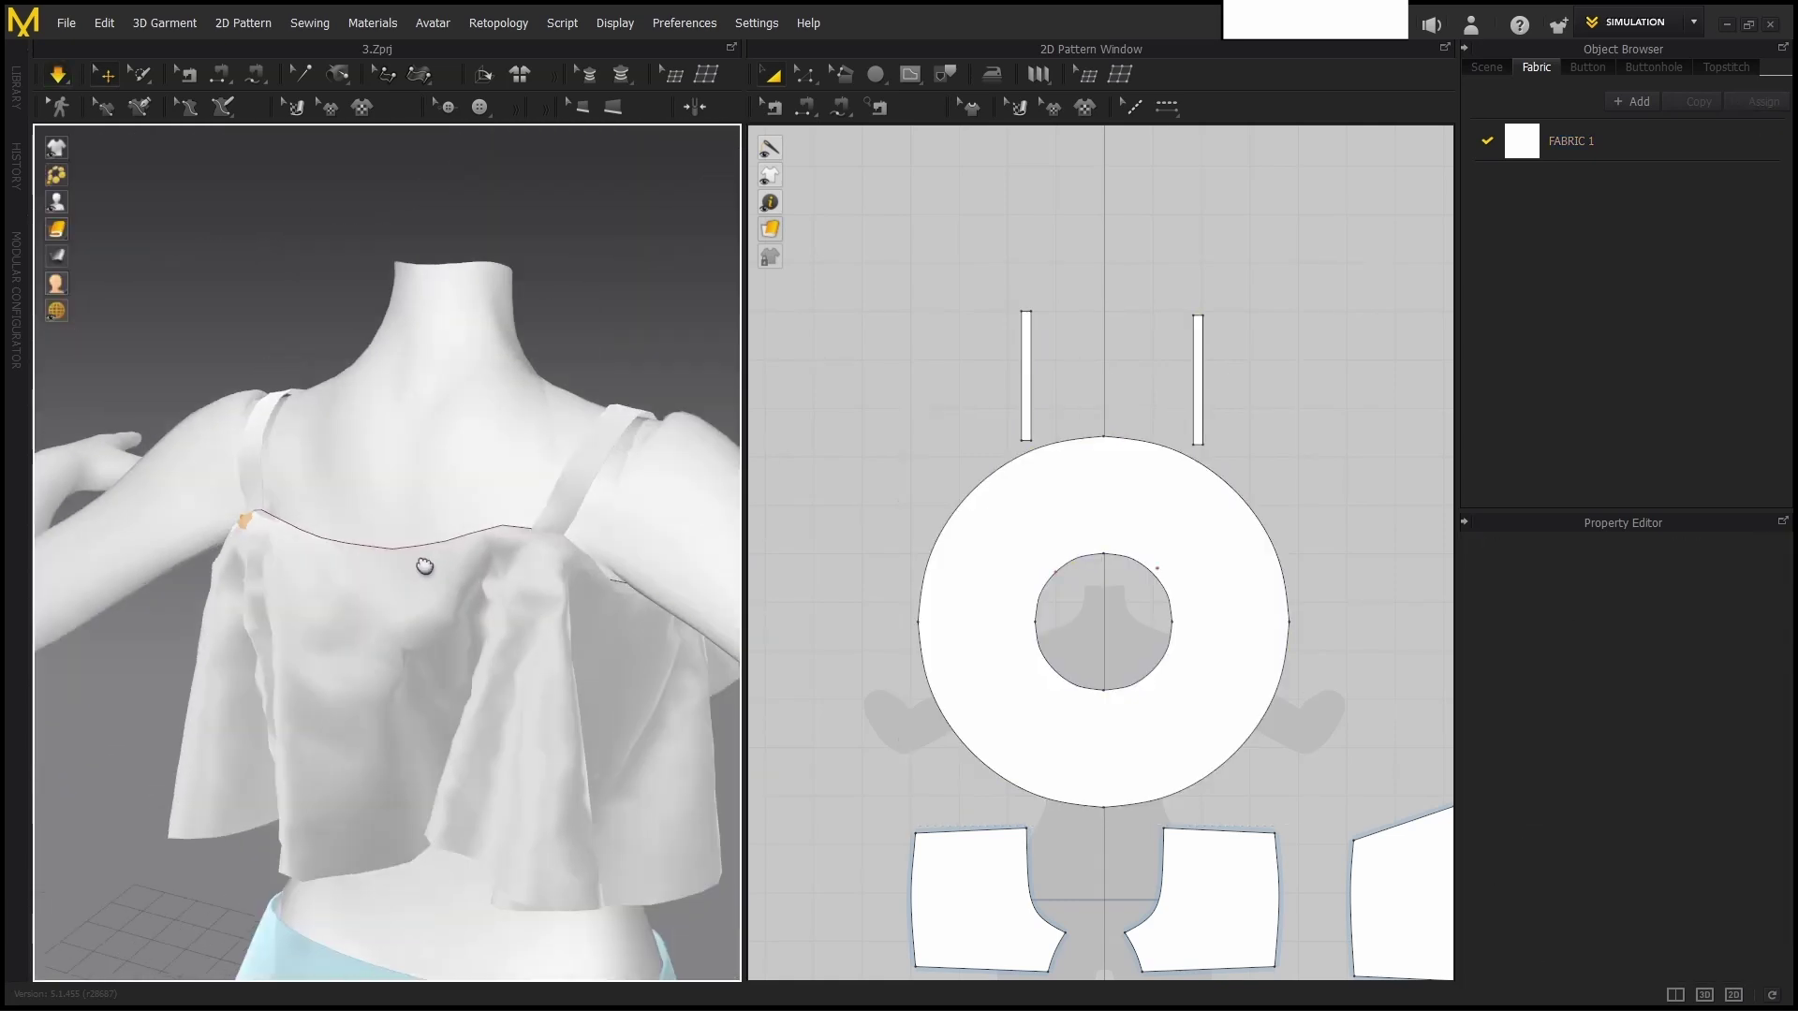
{"action": "scroll", "coordinate": [424, 567], "scroll_direction": "down", "scroll_amount": 3}
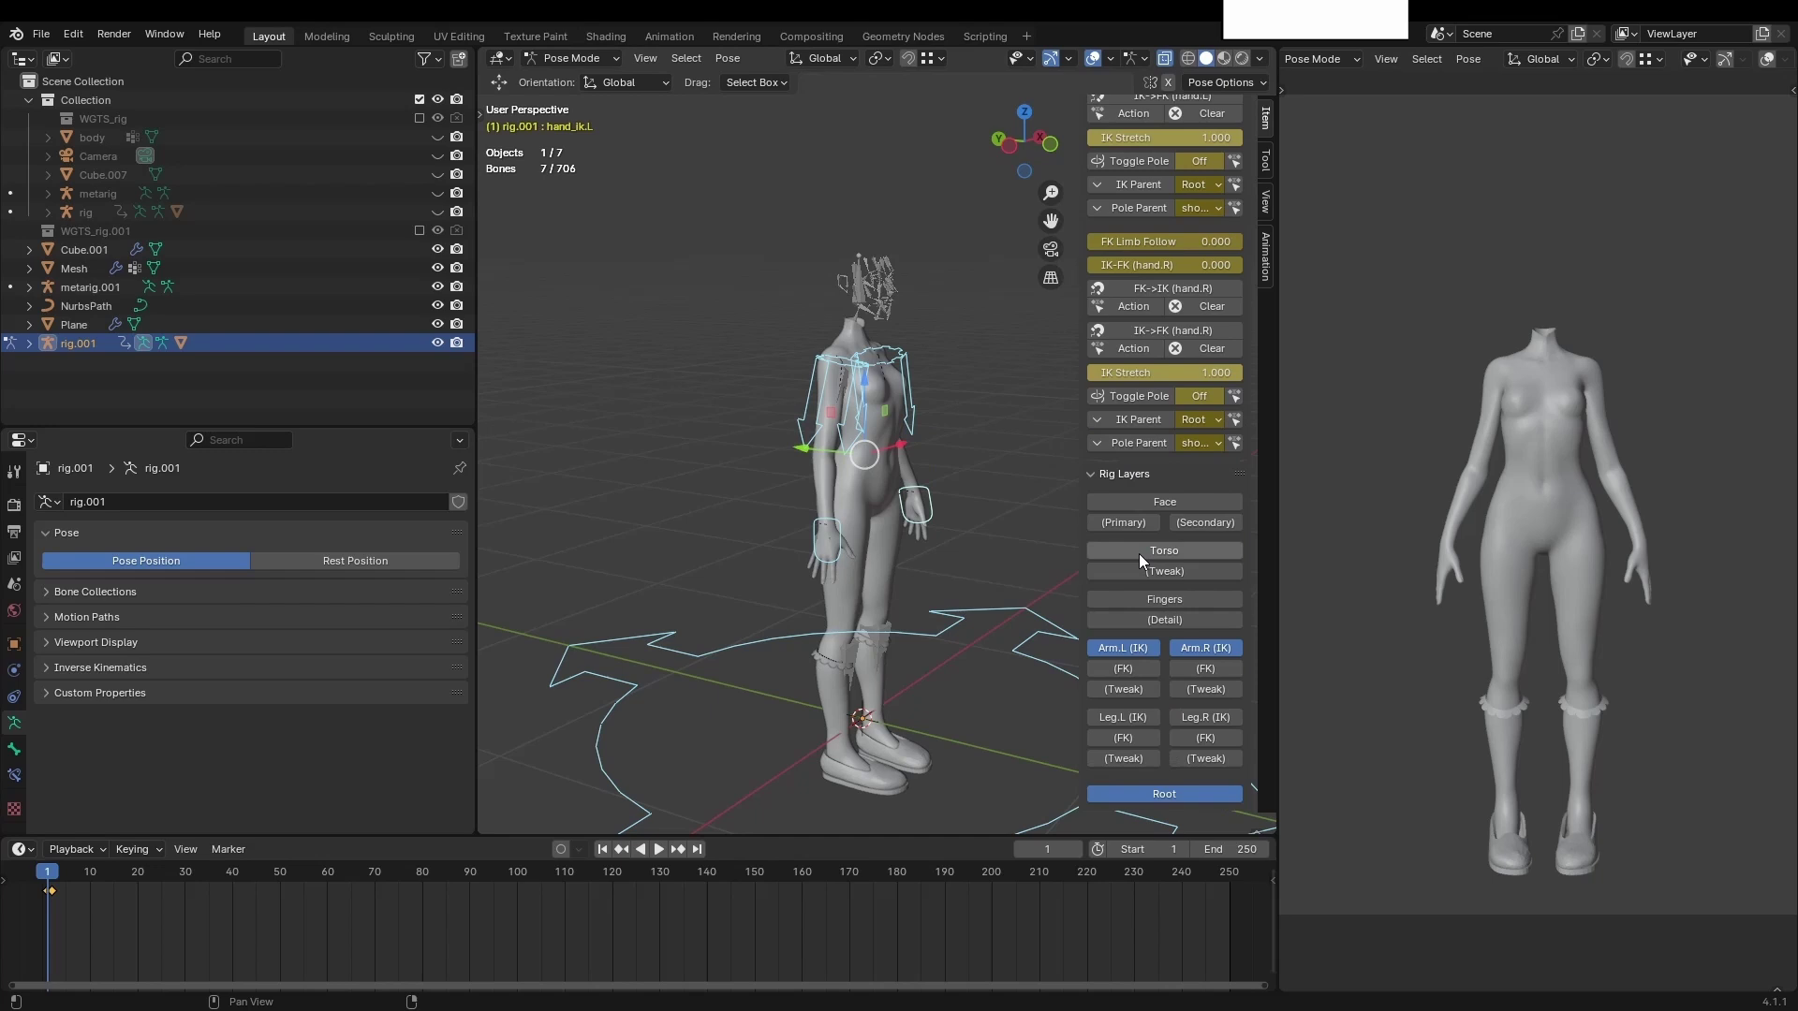
Show the torso rig controls and run the cloth simulation on the top and shorts.
{"action": "left_click", "coordinate": [1139, 553]}
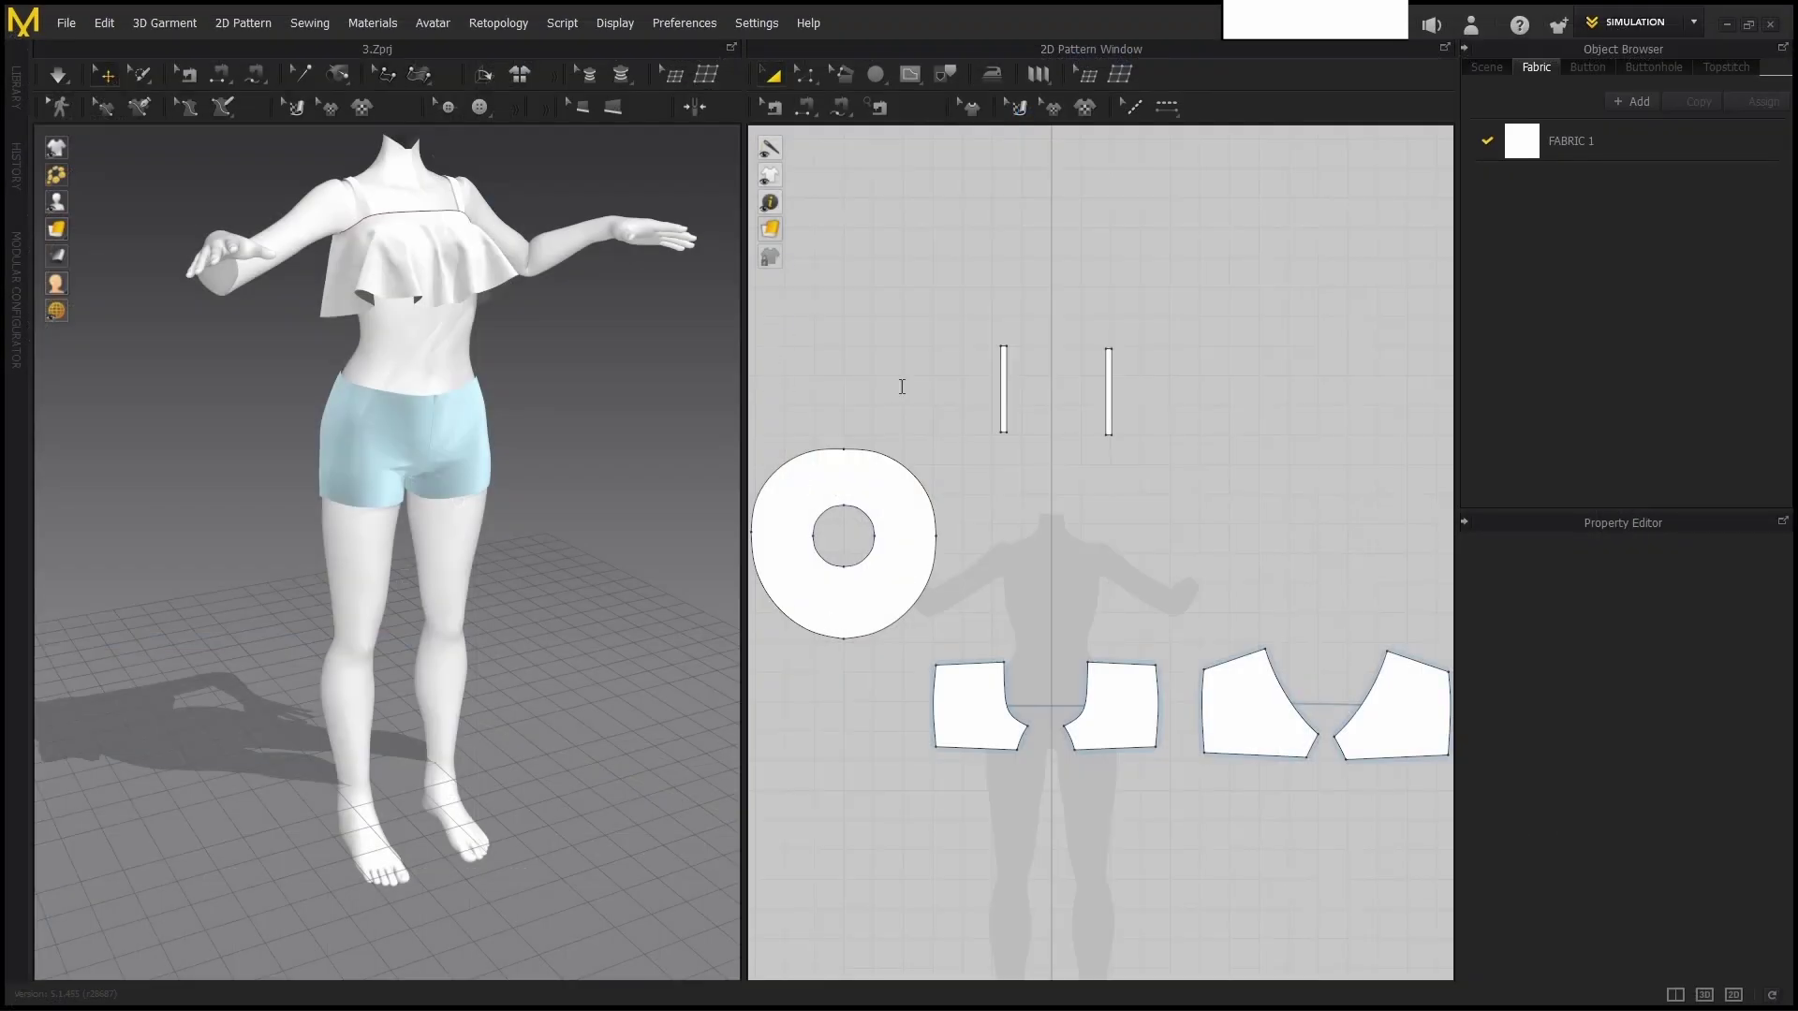
{"action": "key", "text": "space"}
{"action": "right_click_drag", "start_coordinate": [534, 506], "coordinate": [622, 401]}
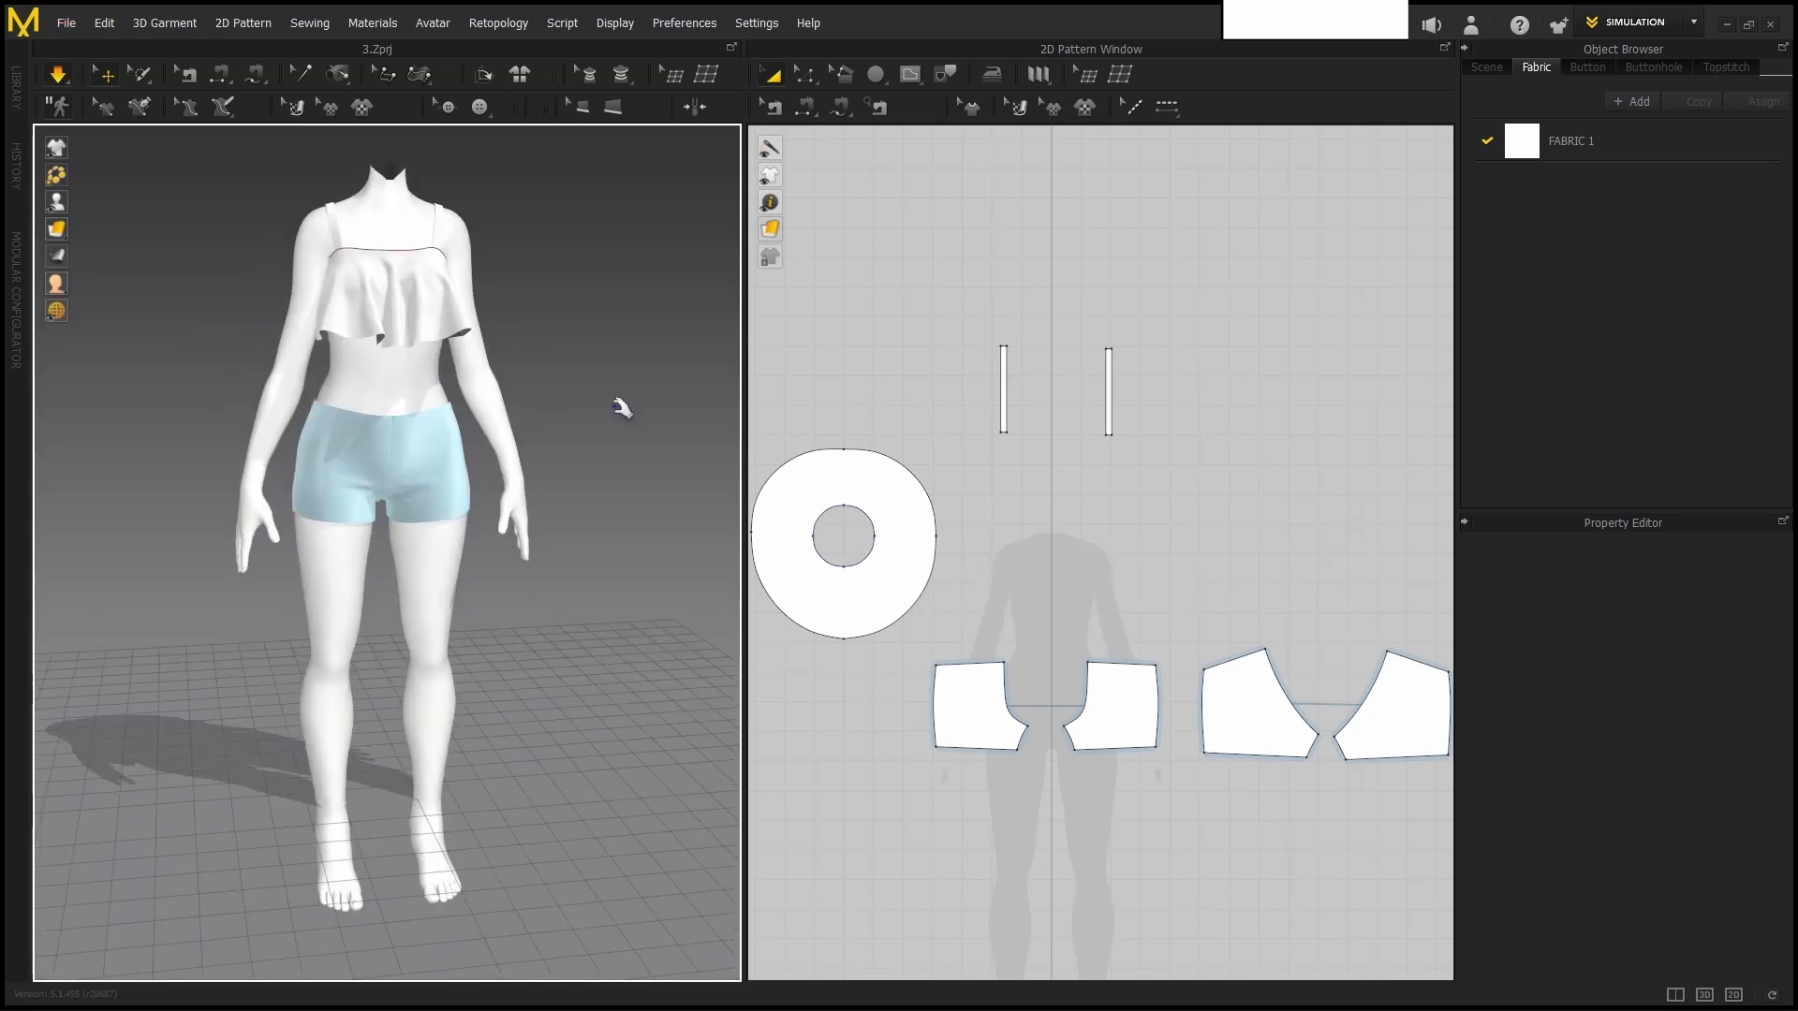
{"action": "scroll", "coordinate": [622, 401], "scroll_direction": "up", "scroll_amount": 3}
{"action": "scroll", "coordinate": [911, 597], "scroll_direction": "up", "scroll_amount": 3}
{"action": "key", "text": "z"}
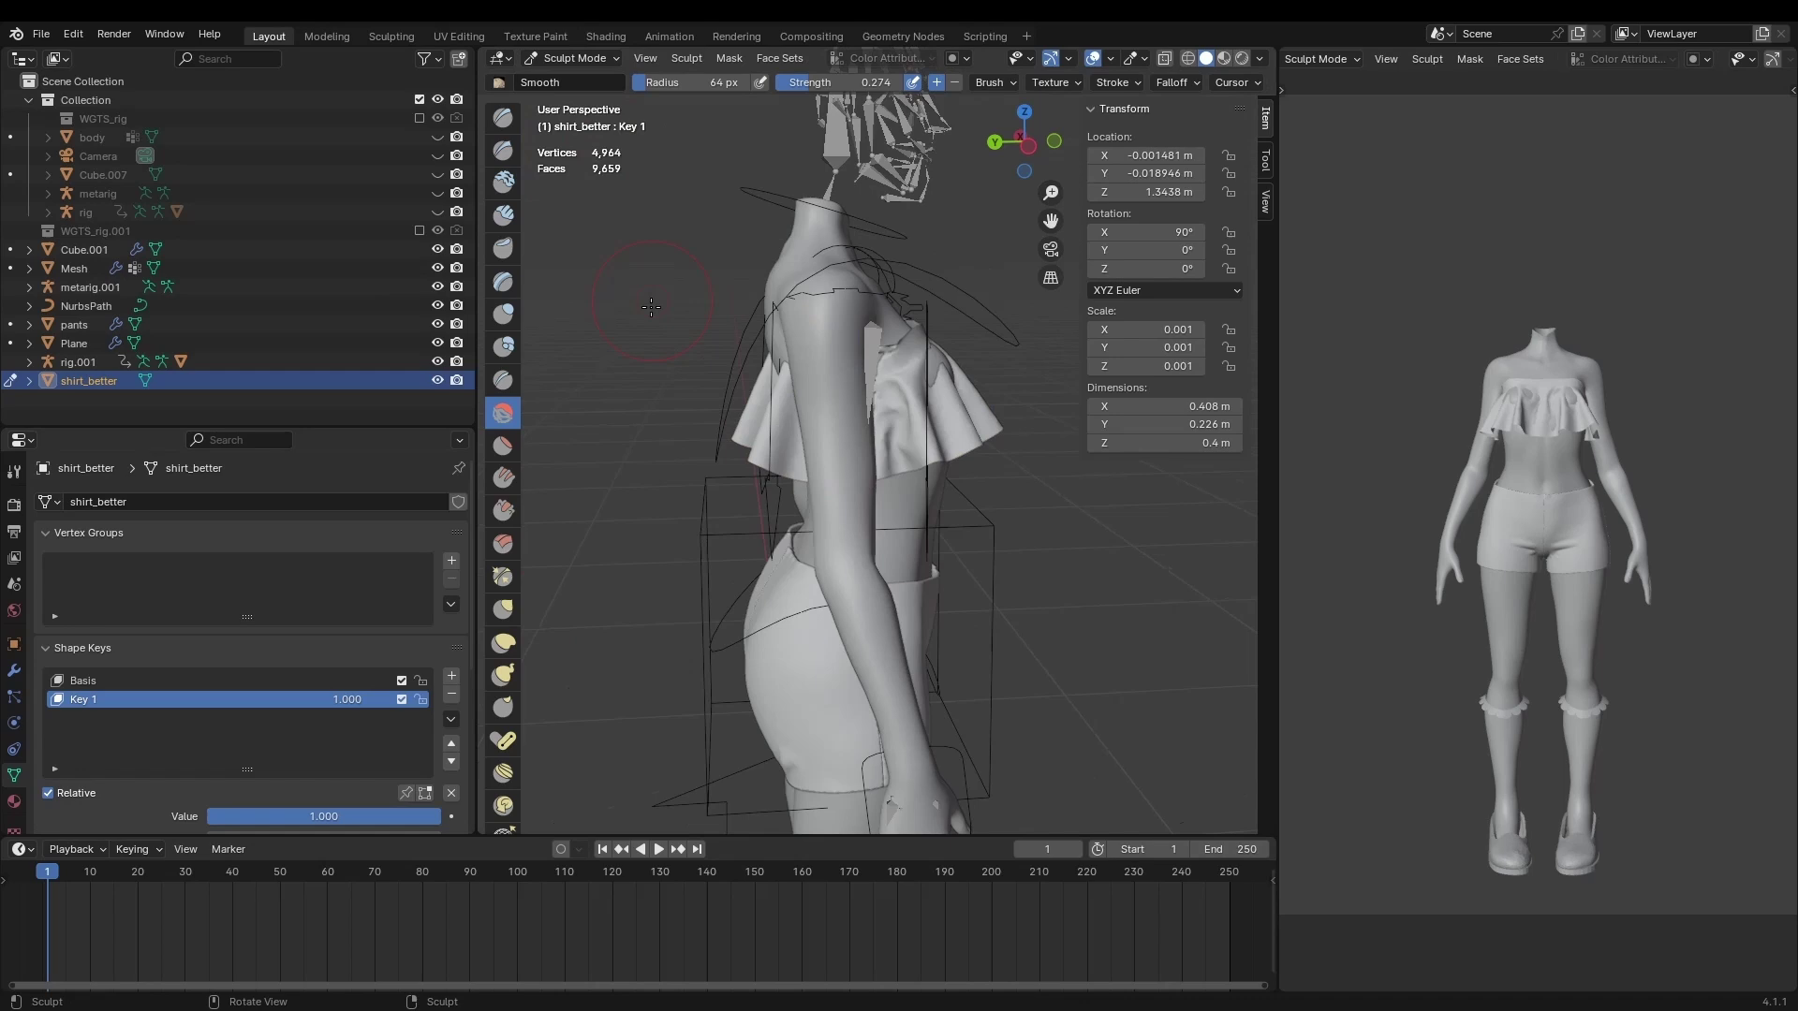
Smooth and reposition the ruffled shirt piece, checking its fit around the waistband.
{"action": "mouse_move", "coordinate": [800, 438]}
{"action": "middle_mouse_down"}
{"action": "mouse_move", "coordinate": [842, 433]}
{"action": "mouse_move", "coordinate": [815, 453]}
{"action": "mouse_move", "coordinate": [944, 549]}
{"action": "mouse_move", "coordinate": [935, 453]}
{"action": "mouse_move", "coordinate": [824, 560]}
{"action": "middle_mouse_up"}
{"action": "key", "text": "shift+s"}
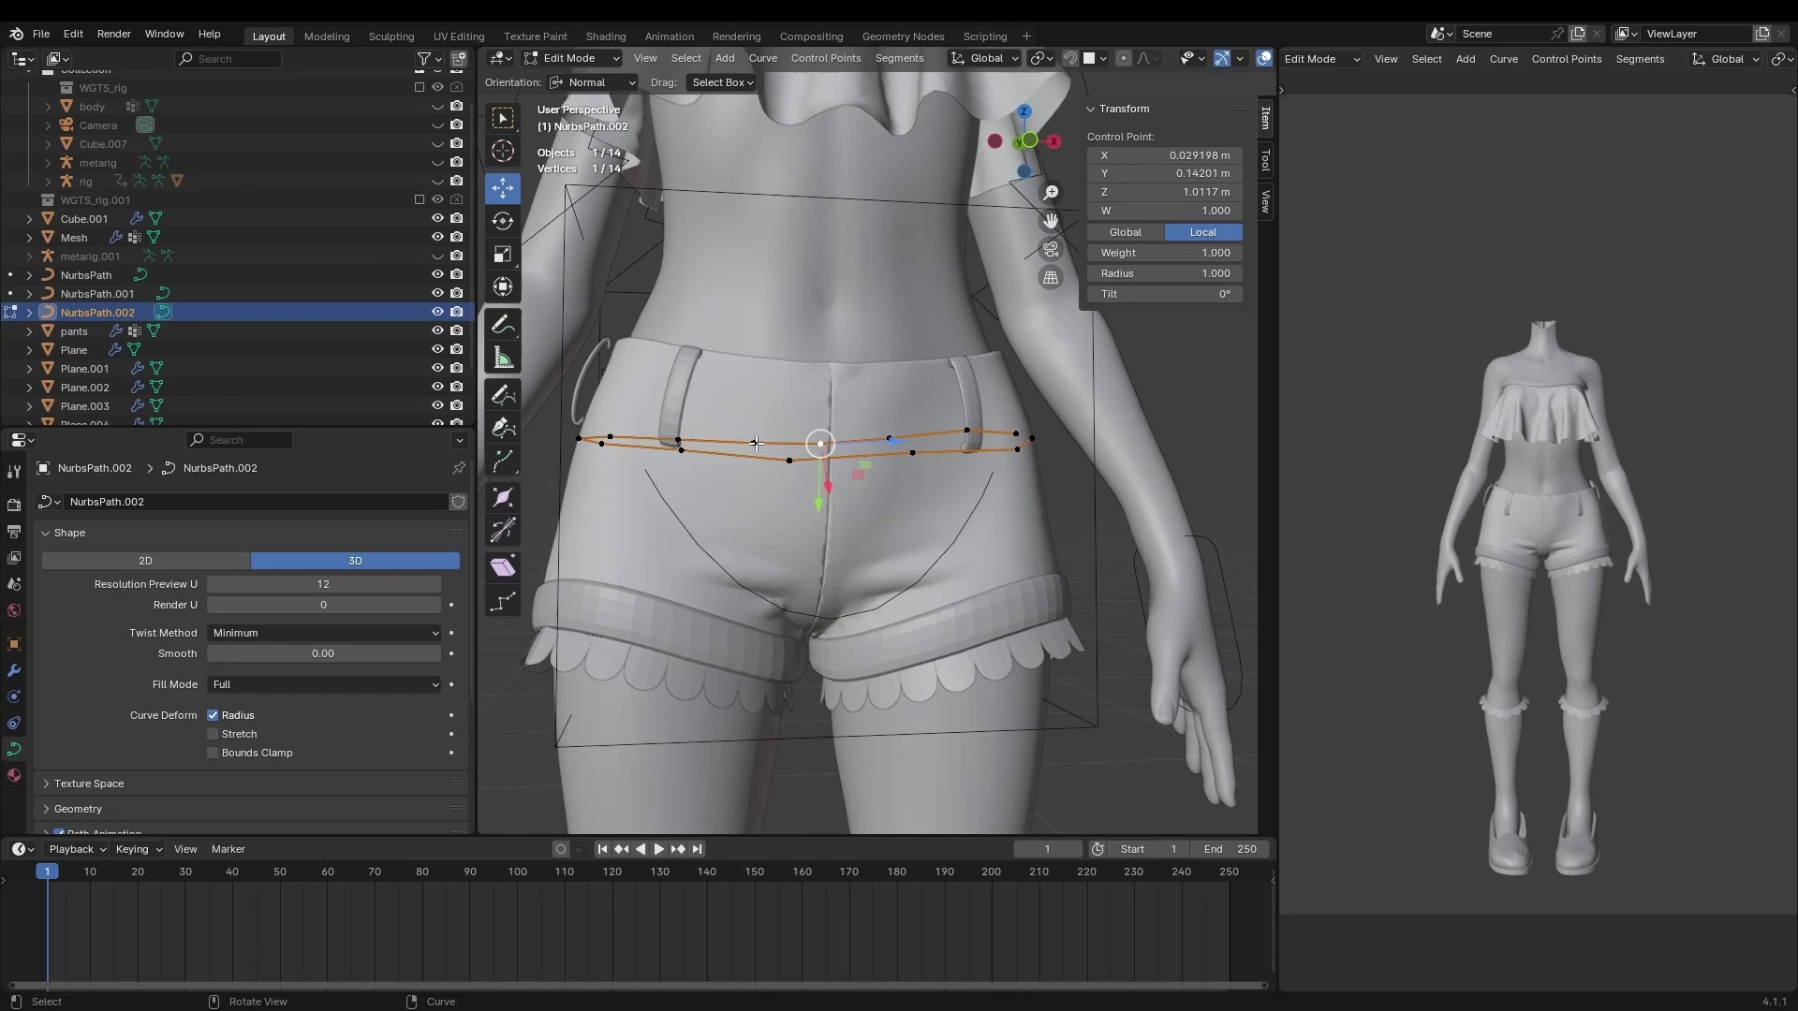
{"action": "middle_click_drag", "start_coordinate": [824, 356], "coordinate": [796, 261]}
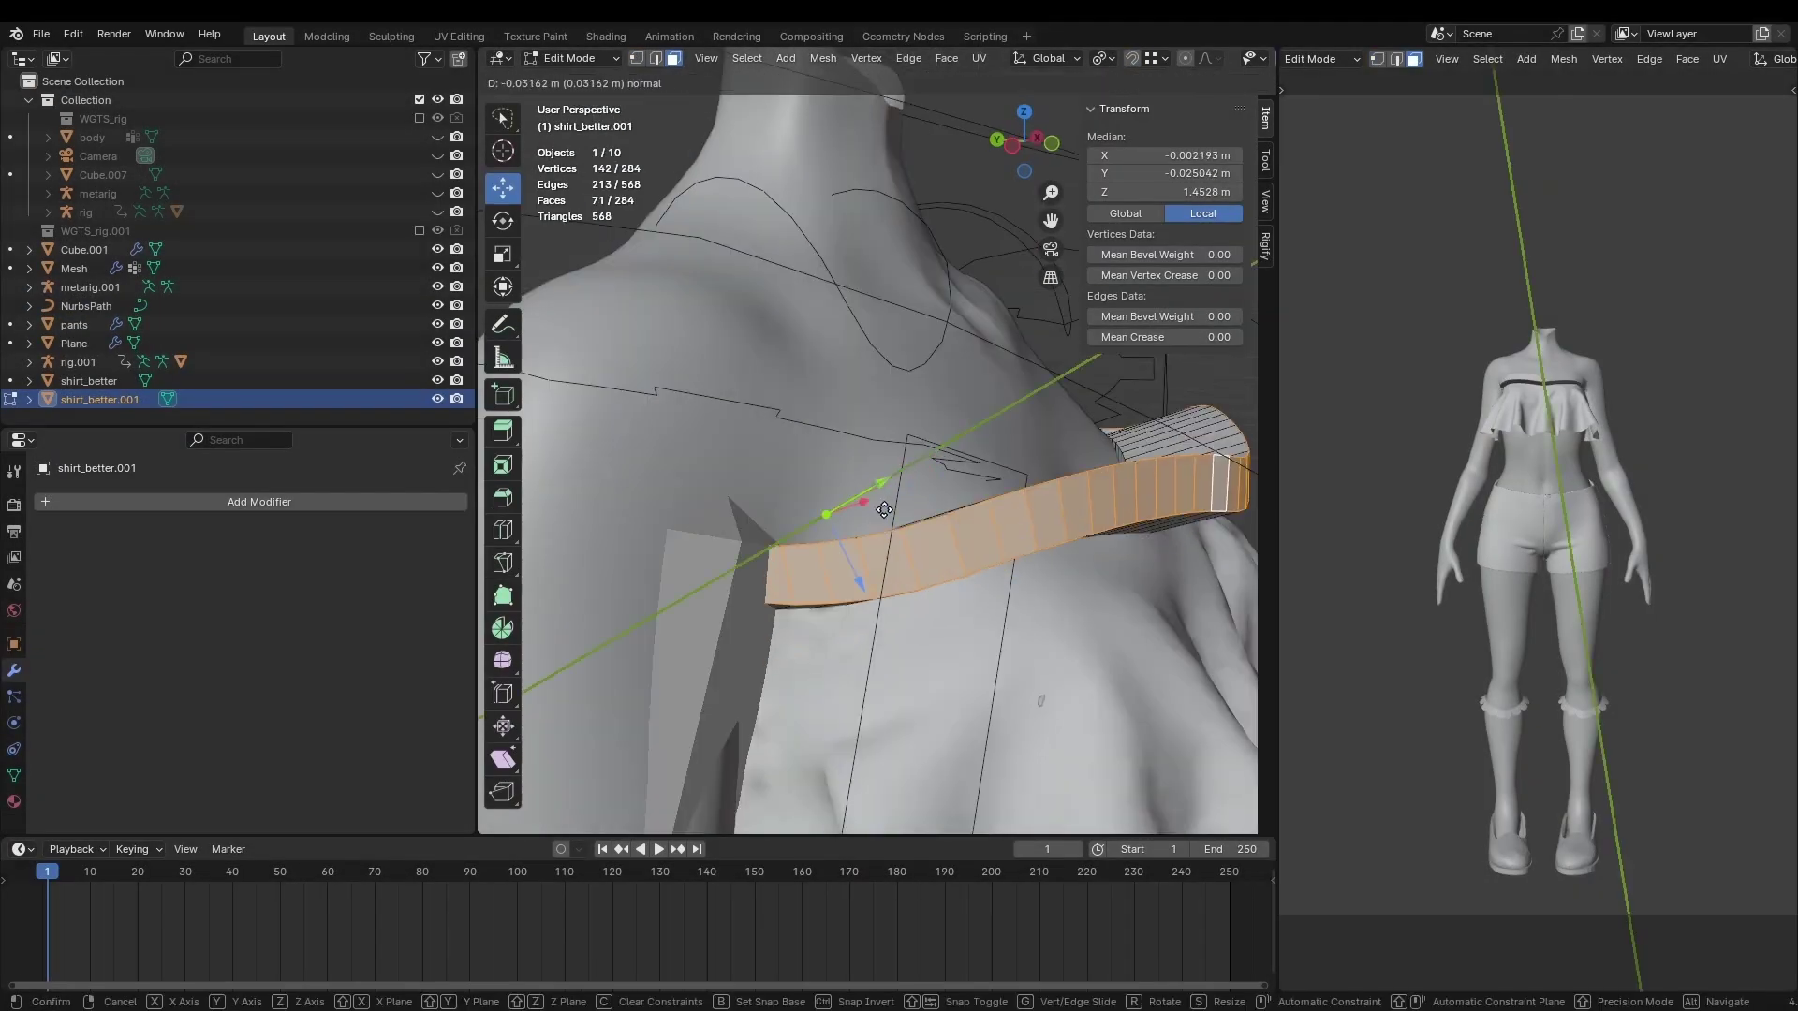
{"action": "left_click", "coordinate": [884, 509]}
{"action": "middle_click_drag", "start_coordinate": [884, 509], "coordinate": [824, 440]}
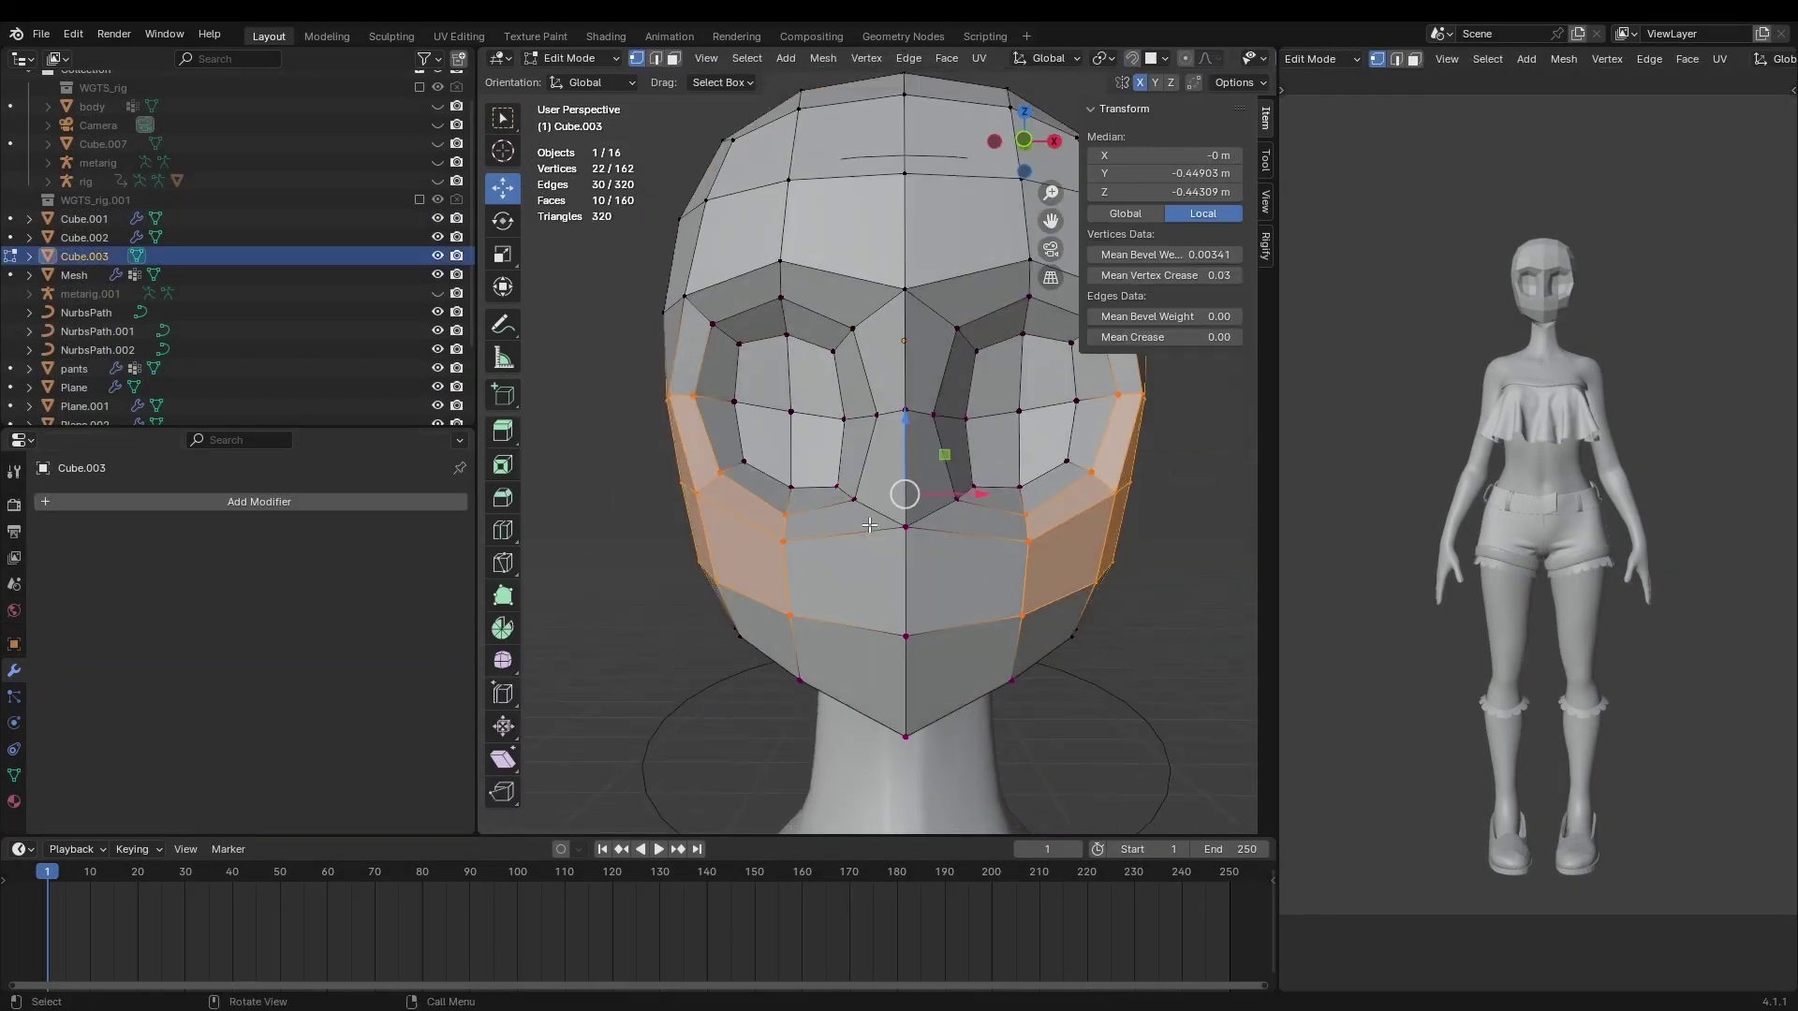
Loop-cut across Cube.003's face and select the vertical centre edge loop.
{"action": "key", "text": "ctrl+r"}
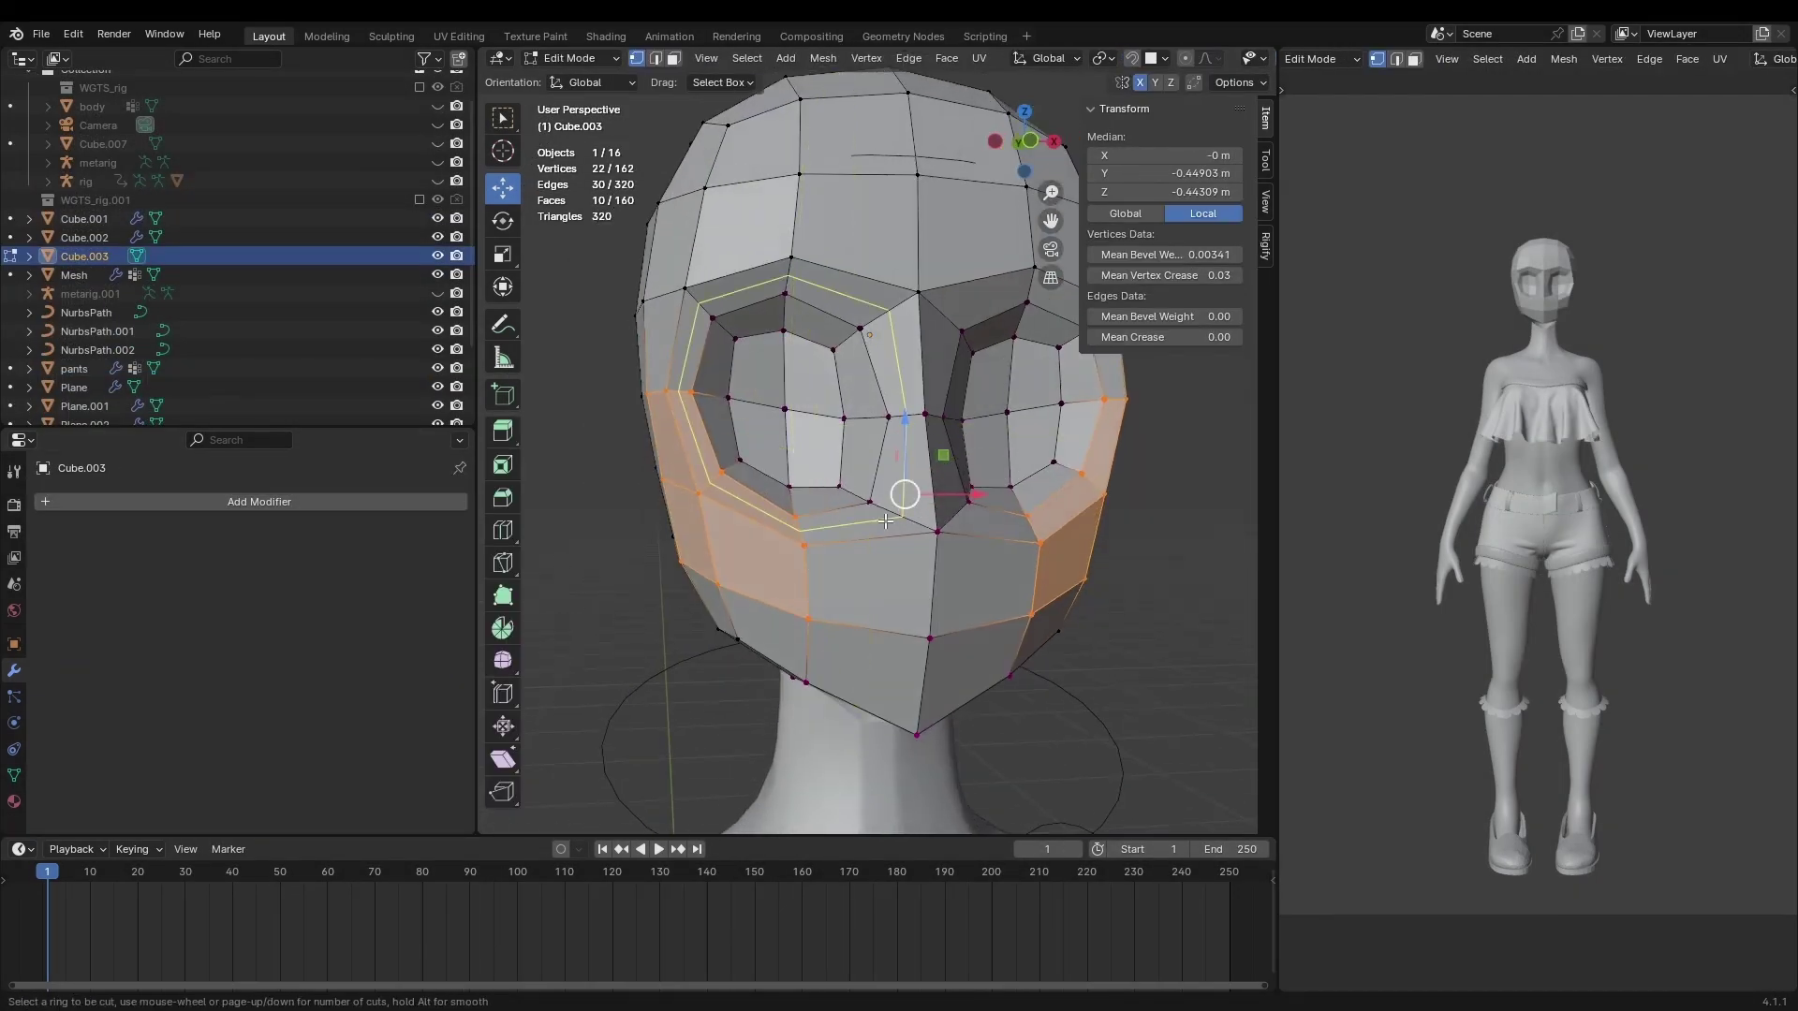
{"action": "left_click", "coordinate": [907, 405], "text": "alt"}
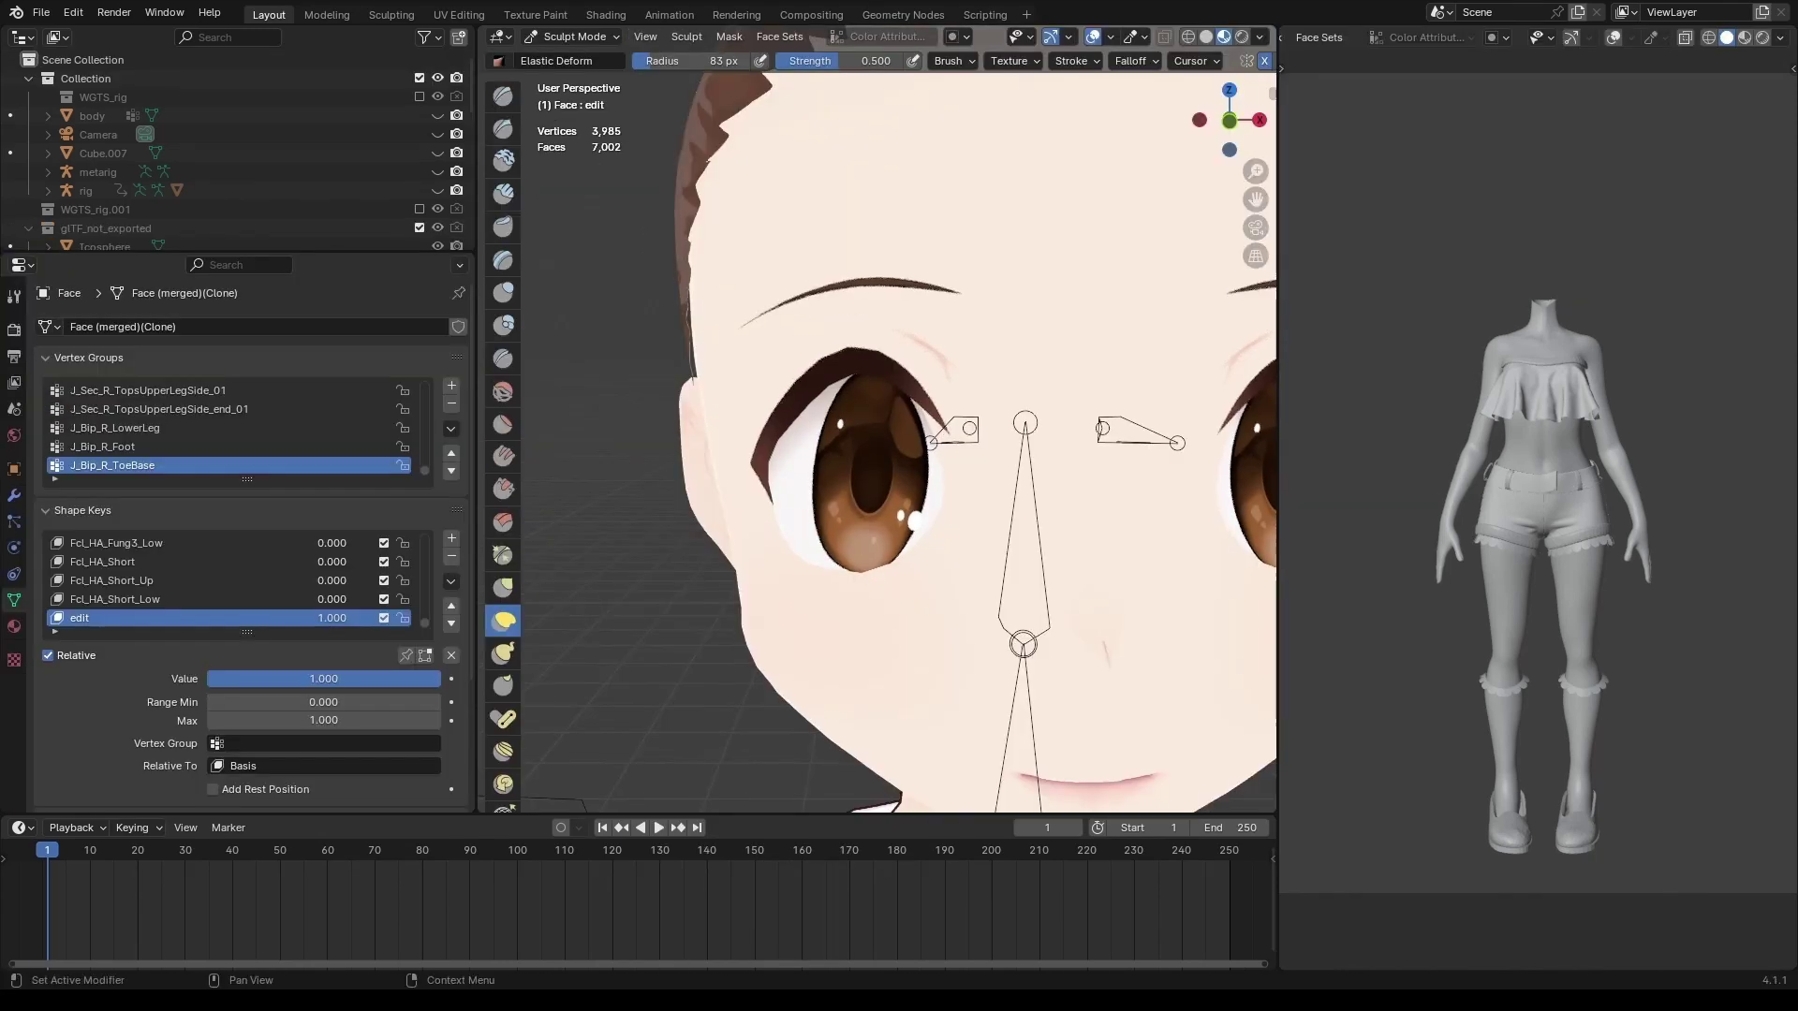
{"action": "scroll", "coordinate": [861, 571], "scroll_direction": "up", "scroll_amount": 5}
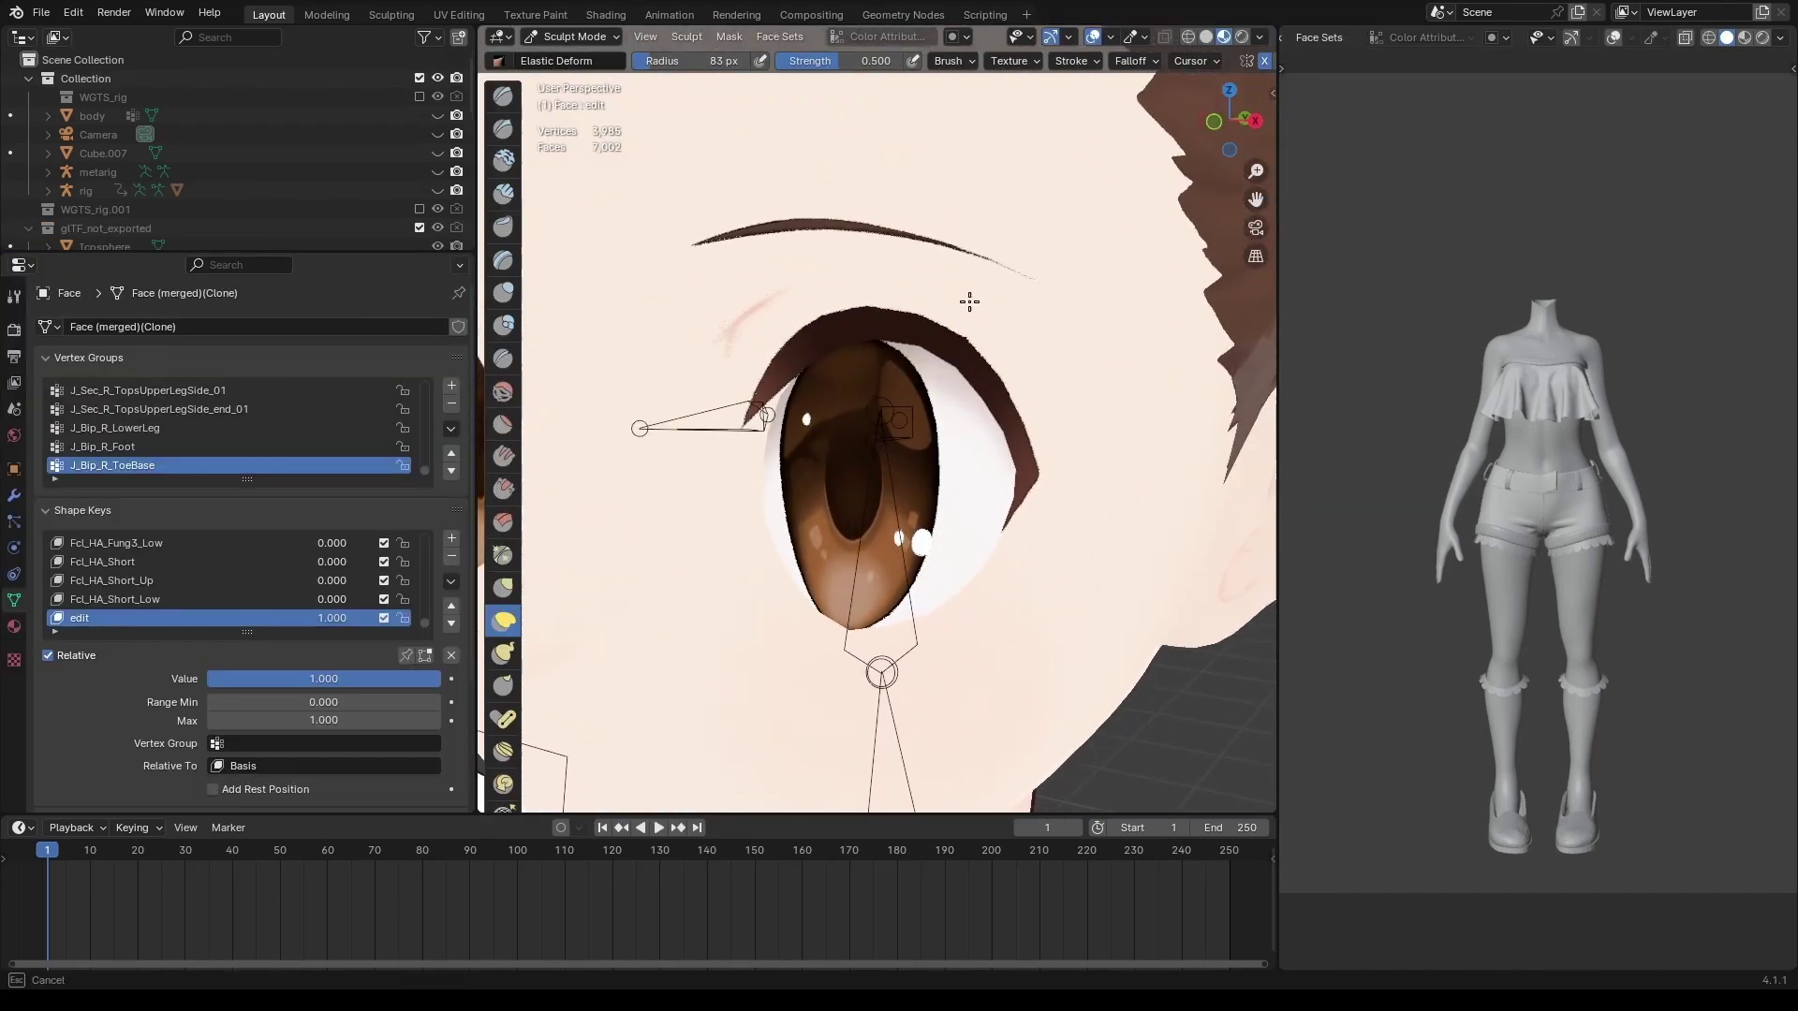
Orbit and zoom around the neck to view the face side-on.
{"action": "scroll", "coordinate": [969, 300], "scroll_direction": "down", "scroll_amount": 8}
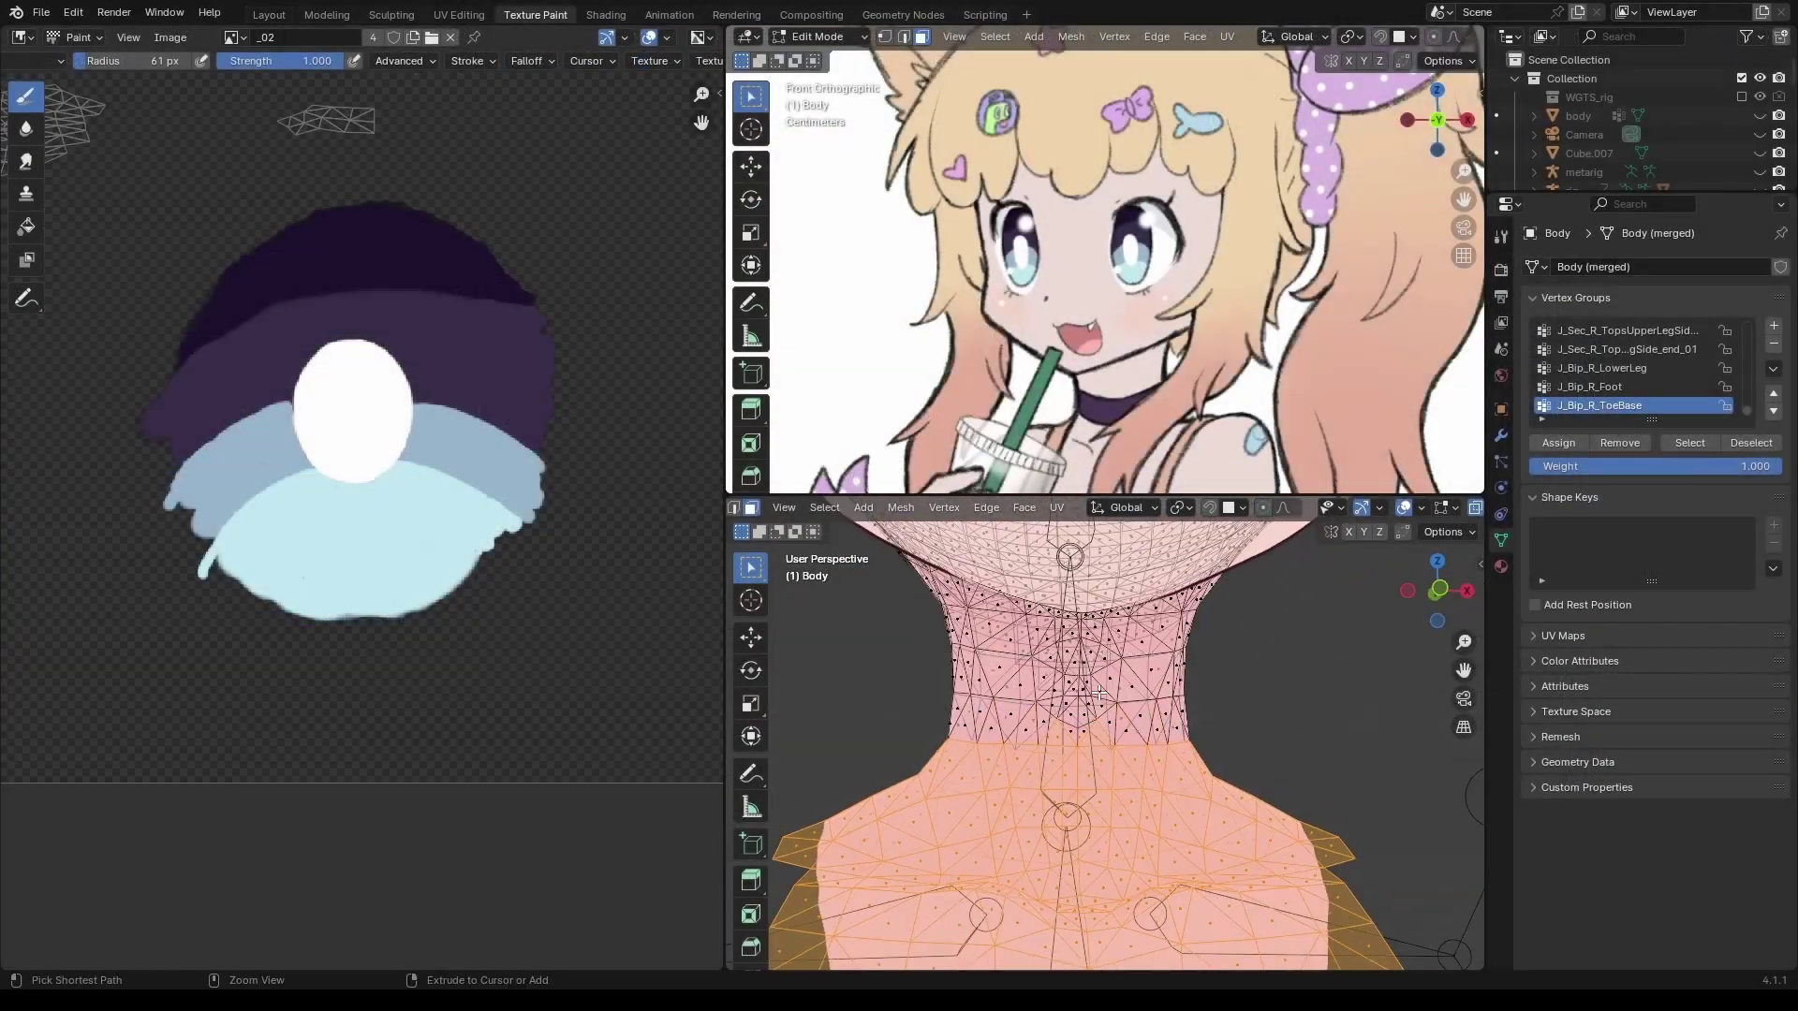
{"action": "middle_click_drag", "start_coordinate": [1099, 693], "coordinate": [1054, 698]}
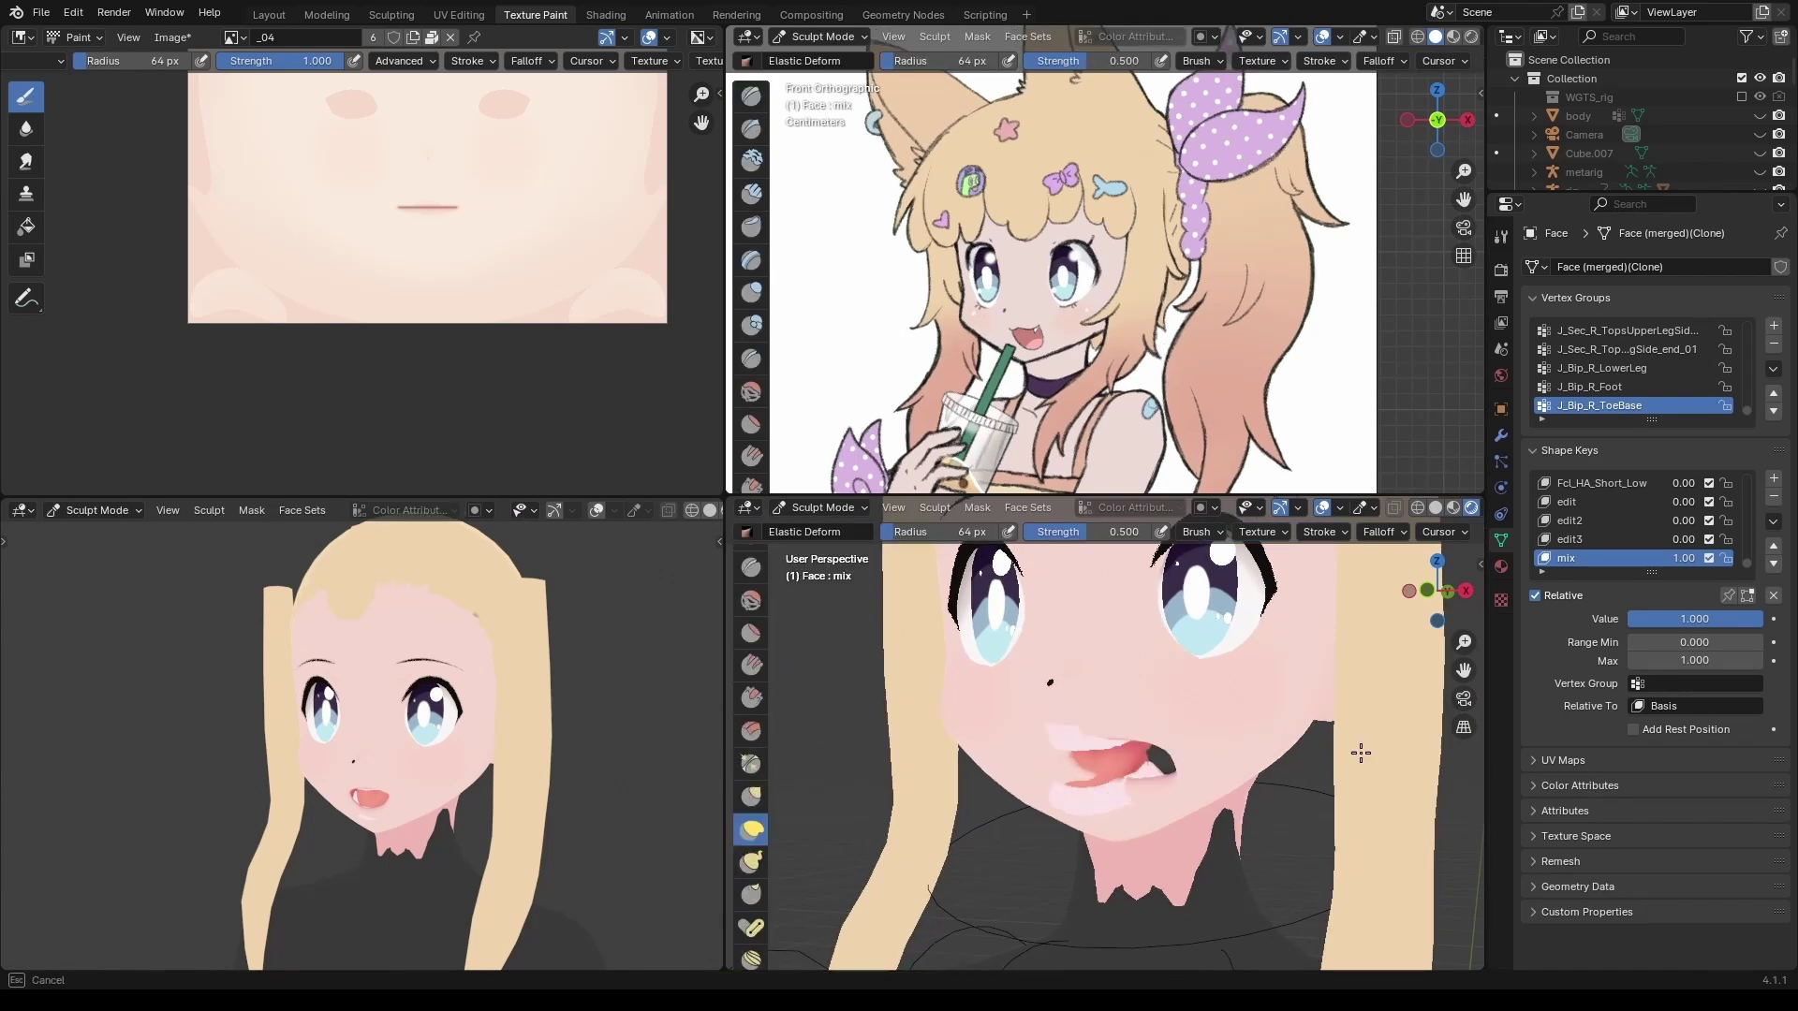
{"action": "scroll", "coordinate": [1076, 749], "scroll_direction": "up", "scroll_amount": 3}
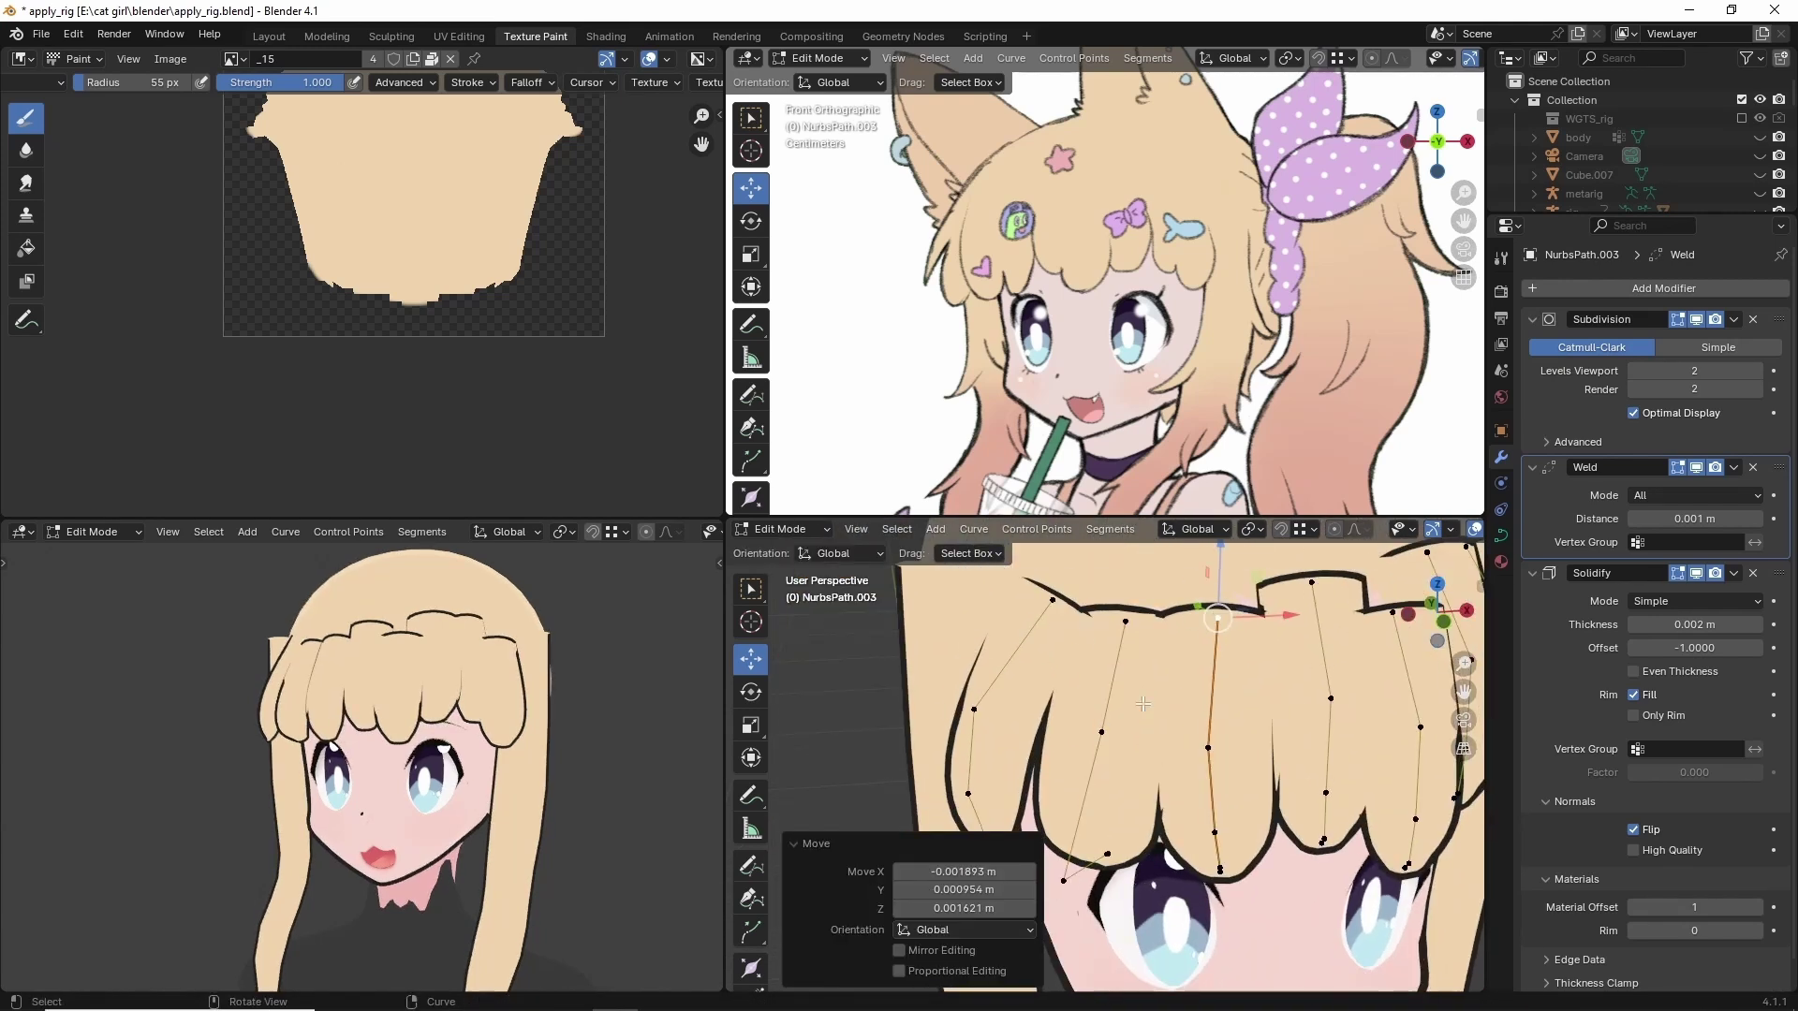
Confirm the bangs thickening and move the hair strand's curve point along X.
{"action": "left_click", "coordinate": [1014, 772]}
{"action": "middle_click_drag", "start_coordinate": [1014, 772], "coordinate": [1243, 670]}
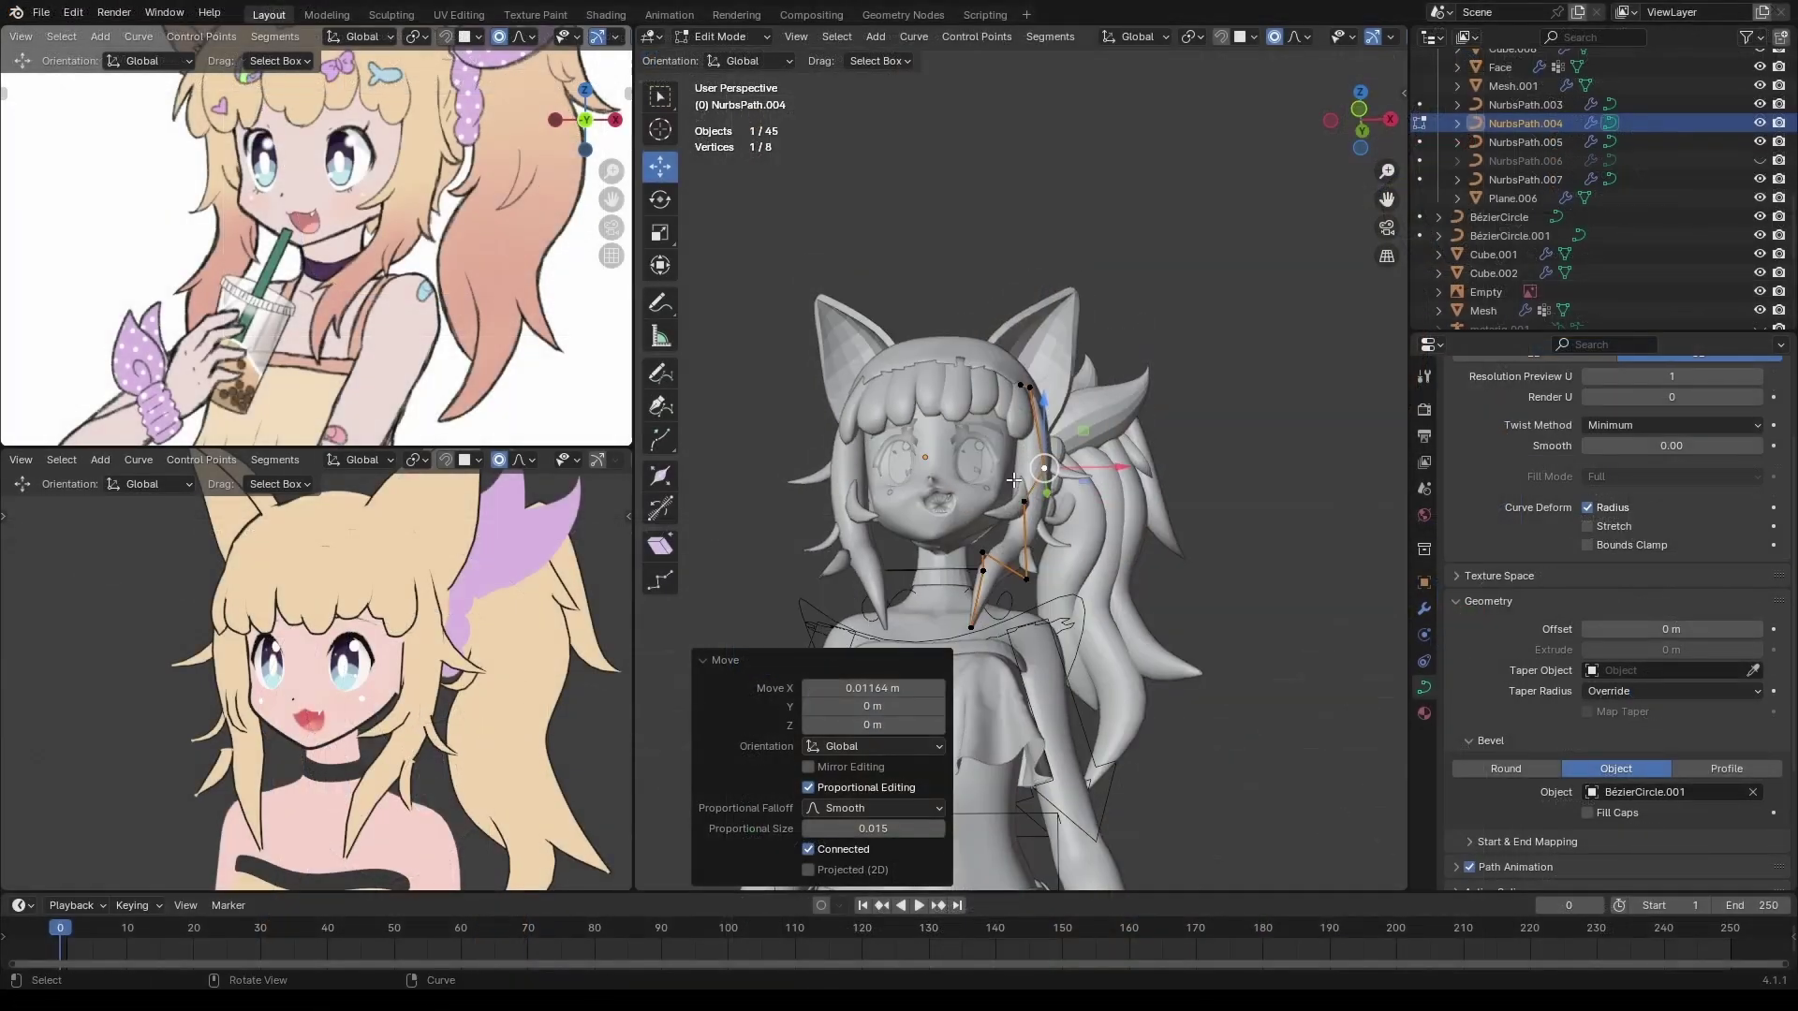
{"action": "key", "text": "g"}
{"action": "middle_click_drag", "start_coordinate": [971, 539], "coordinate": [1130, 576]}
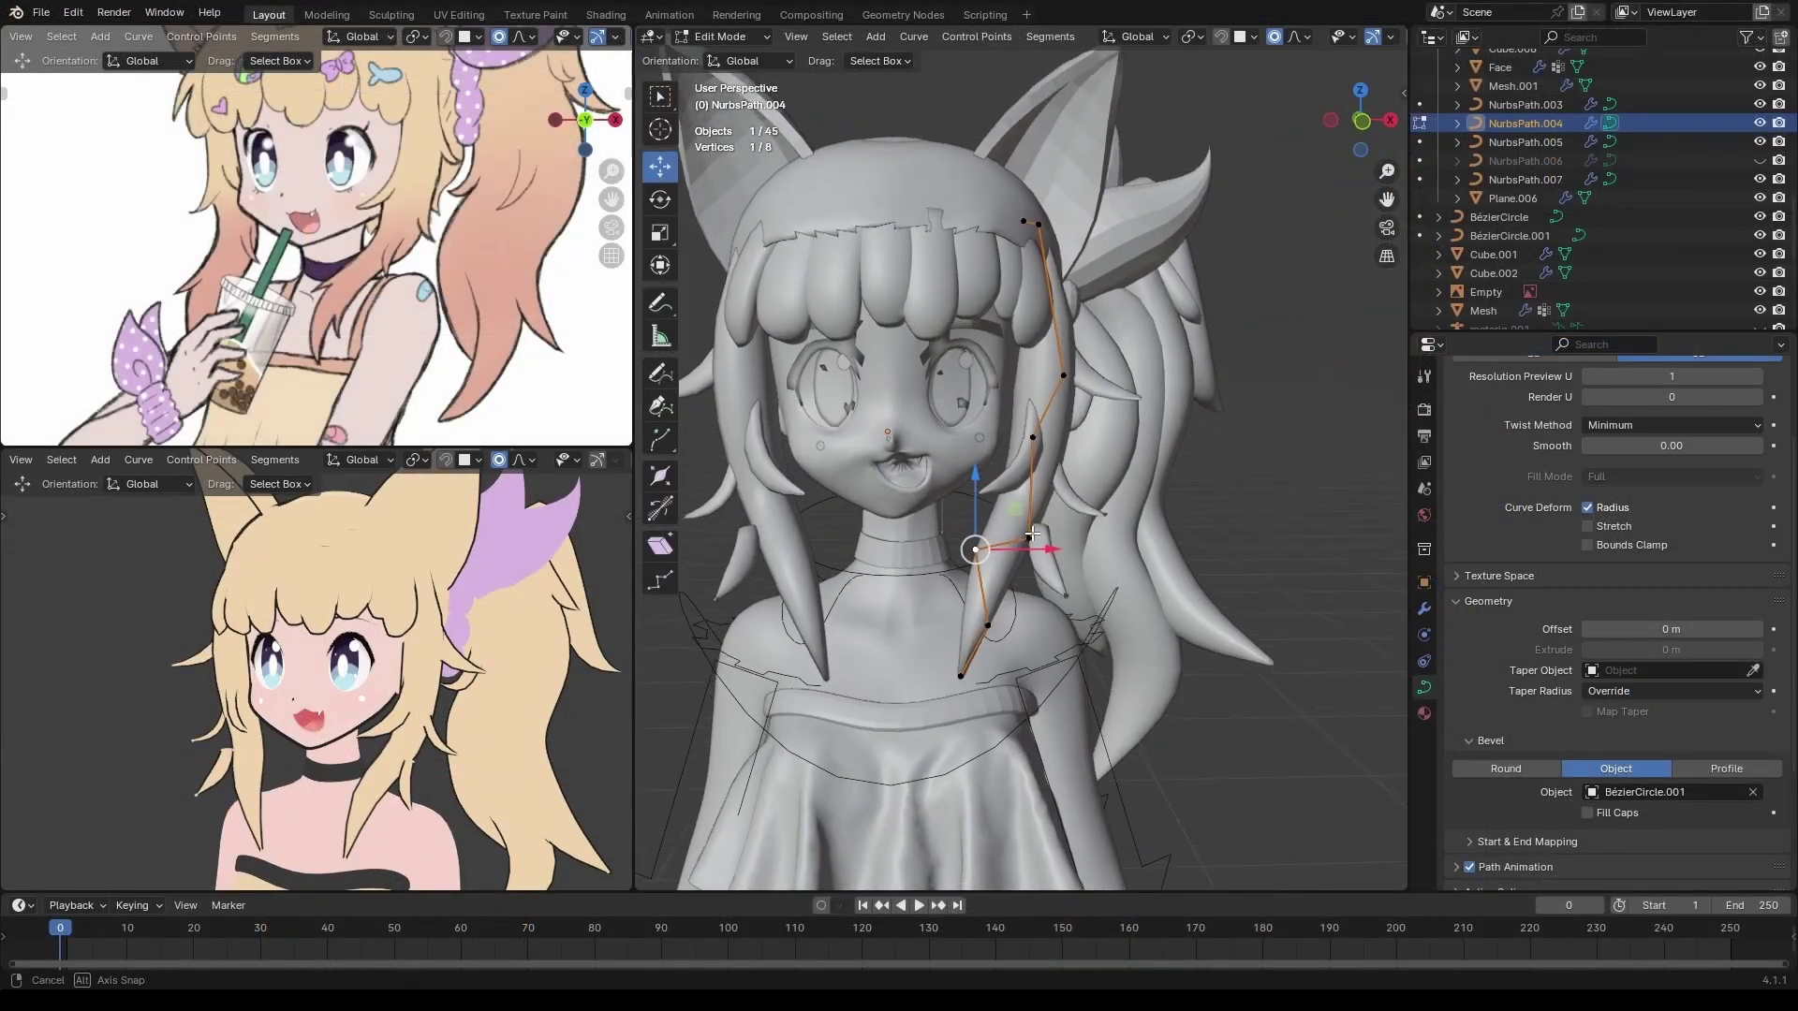
{"action": "key", "text": "g"}
{"action": "key", "text": "x"}
{"action": "middle_click_drag", "start_coordinate": [1033, 532], "coordinate": [947, 583]}
{"action": "scroll", "coordinate": [399, 638], "scroll_direction": "down", "scroll_amount": 2}
{"action": "key", "text": "Return"}
Shift the strand's curve point about 0.015 m sideways along X.
{"action": "key", "text": "g"}
{"action": "key", "text": "x"}
{"action": "key", "text": "g"}
{"action": "key", "text": "x"}
{"action": "key", "text": "Return"}
{"action": "scroll", "coordinate": [947, 583], "scroll_direction": "down", "scroll_amount": 2}
{"action": "scroll", "coordinate": [398, 606], "scroll_direction": "down", "scroll_amount": 2}
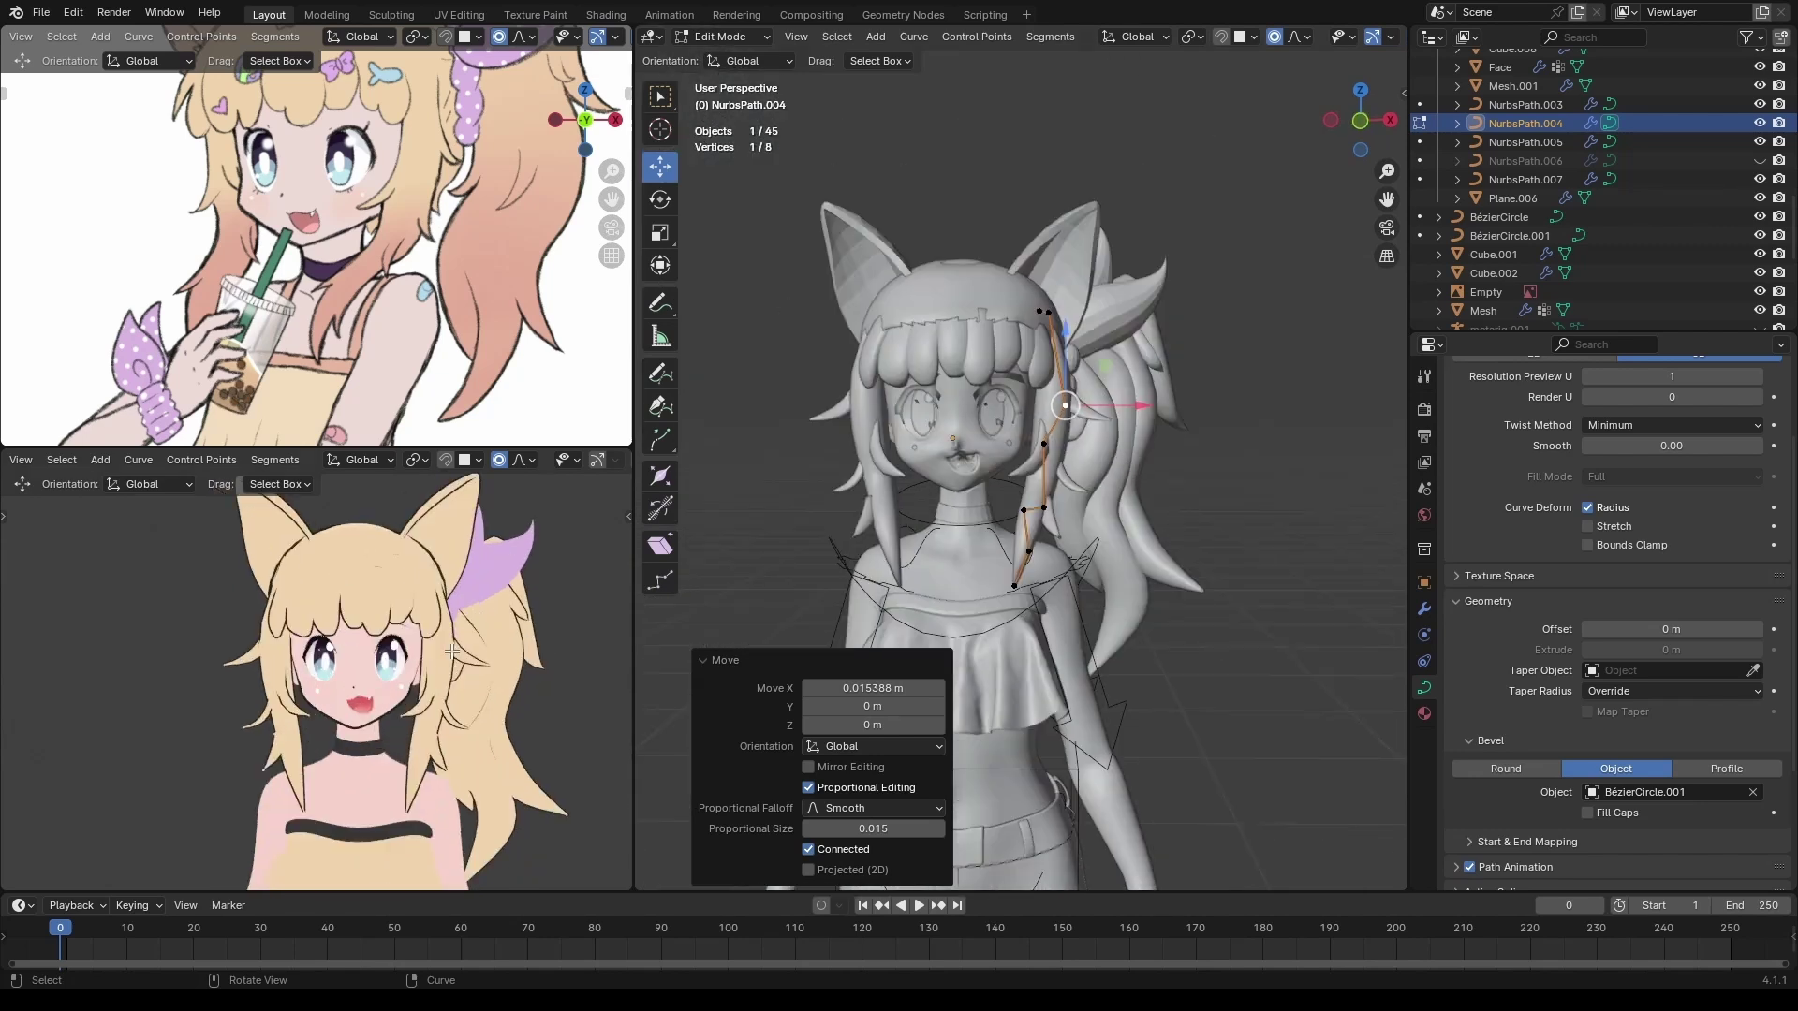
{"action": "scroll", "coordinate": [452, 651], "scroll_direction": "down", "scroll_amount": 1}
{"action": "scroll", "coordinate": [991, 532], "scroll_direction": "up", "scroll_amount": 5}
Tilt another hair-curve control point by about 85° so the strand lies along the cheek.
{"action": "middle_click_drag", "start_coordinate": [1050, 480], "coordinate": [1056, 536]}
{"action": "left_click", "coordinate": [1056, 535]}
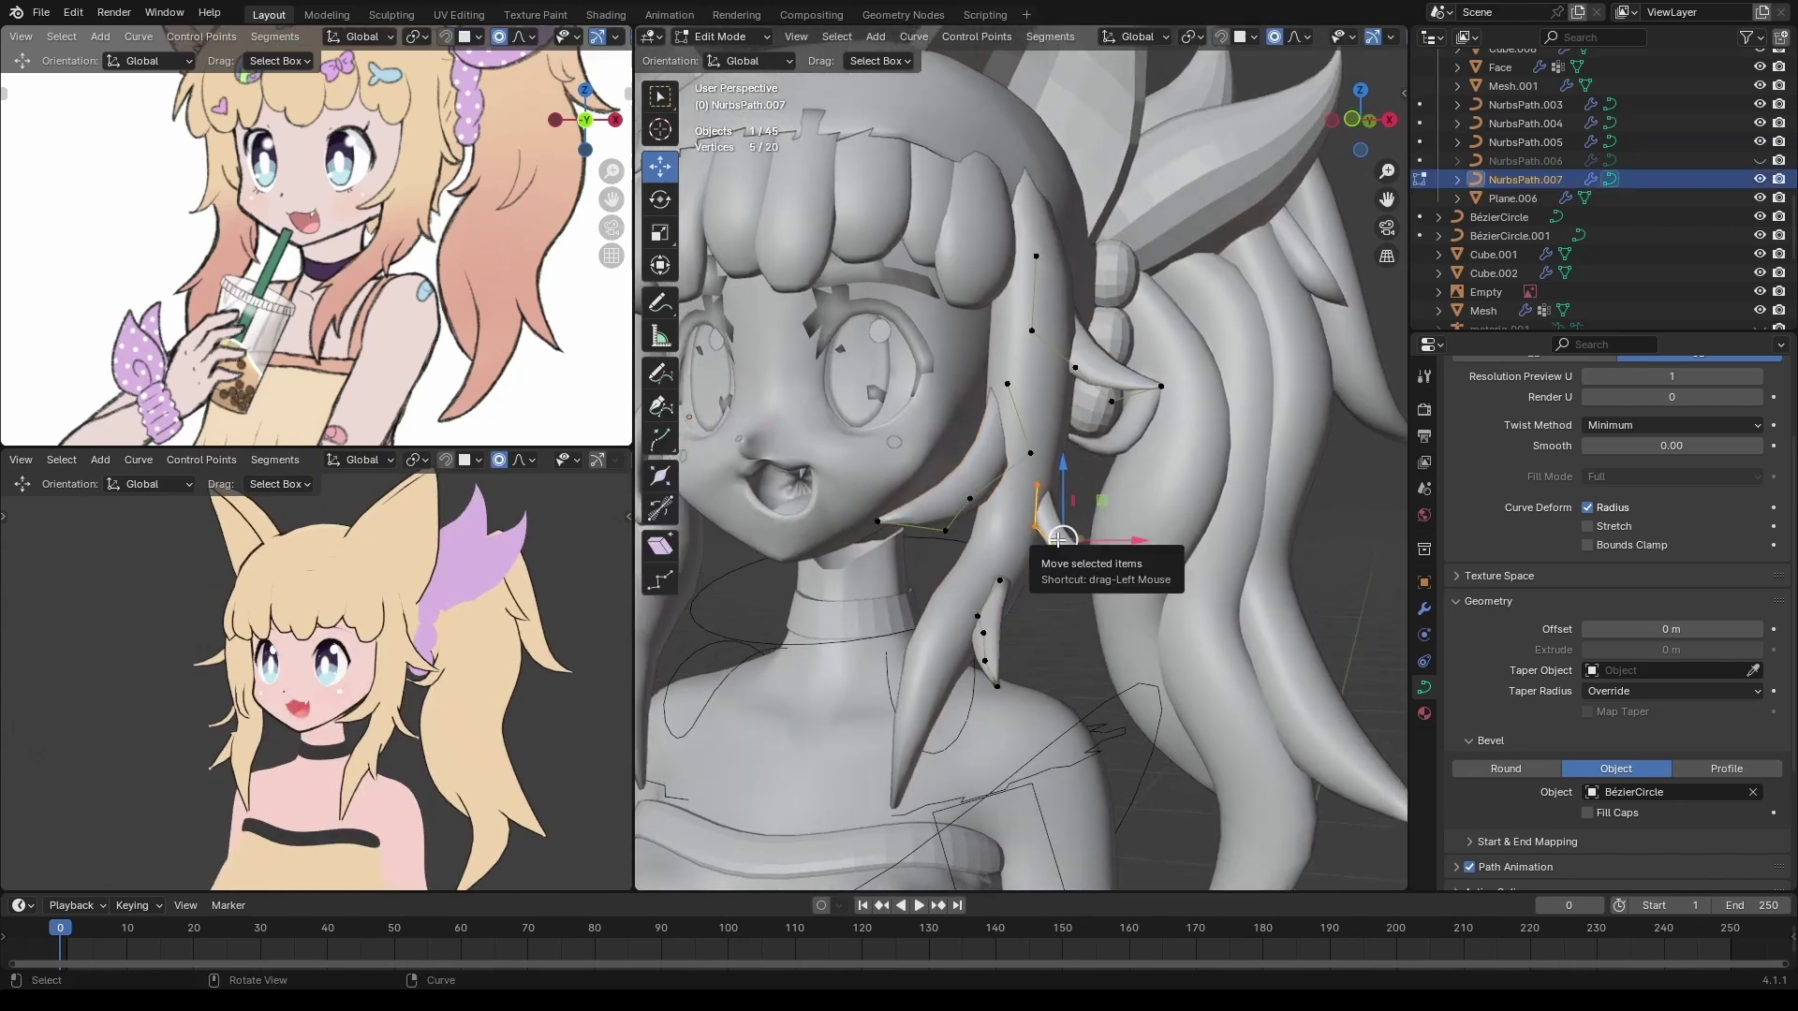
{"action": "left_click", "coordinate": [1030, 613]}
{"action": "scroll", "coordinate": [1030, 613], "scroll_direction": "up", "scroll_amount": 3}
{"action": "key", "text": "ctrl+t"}
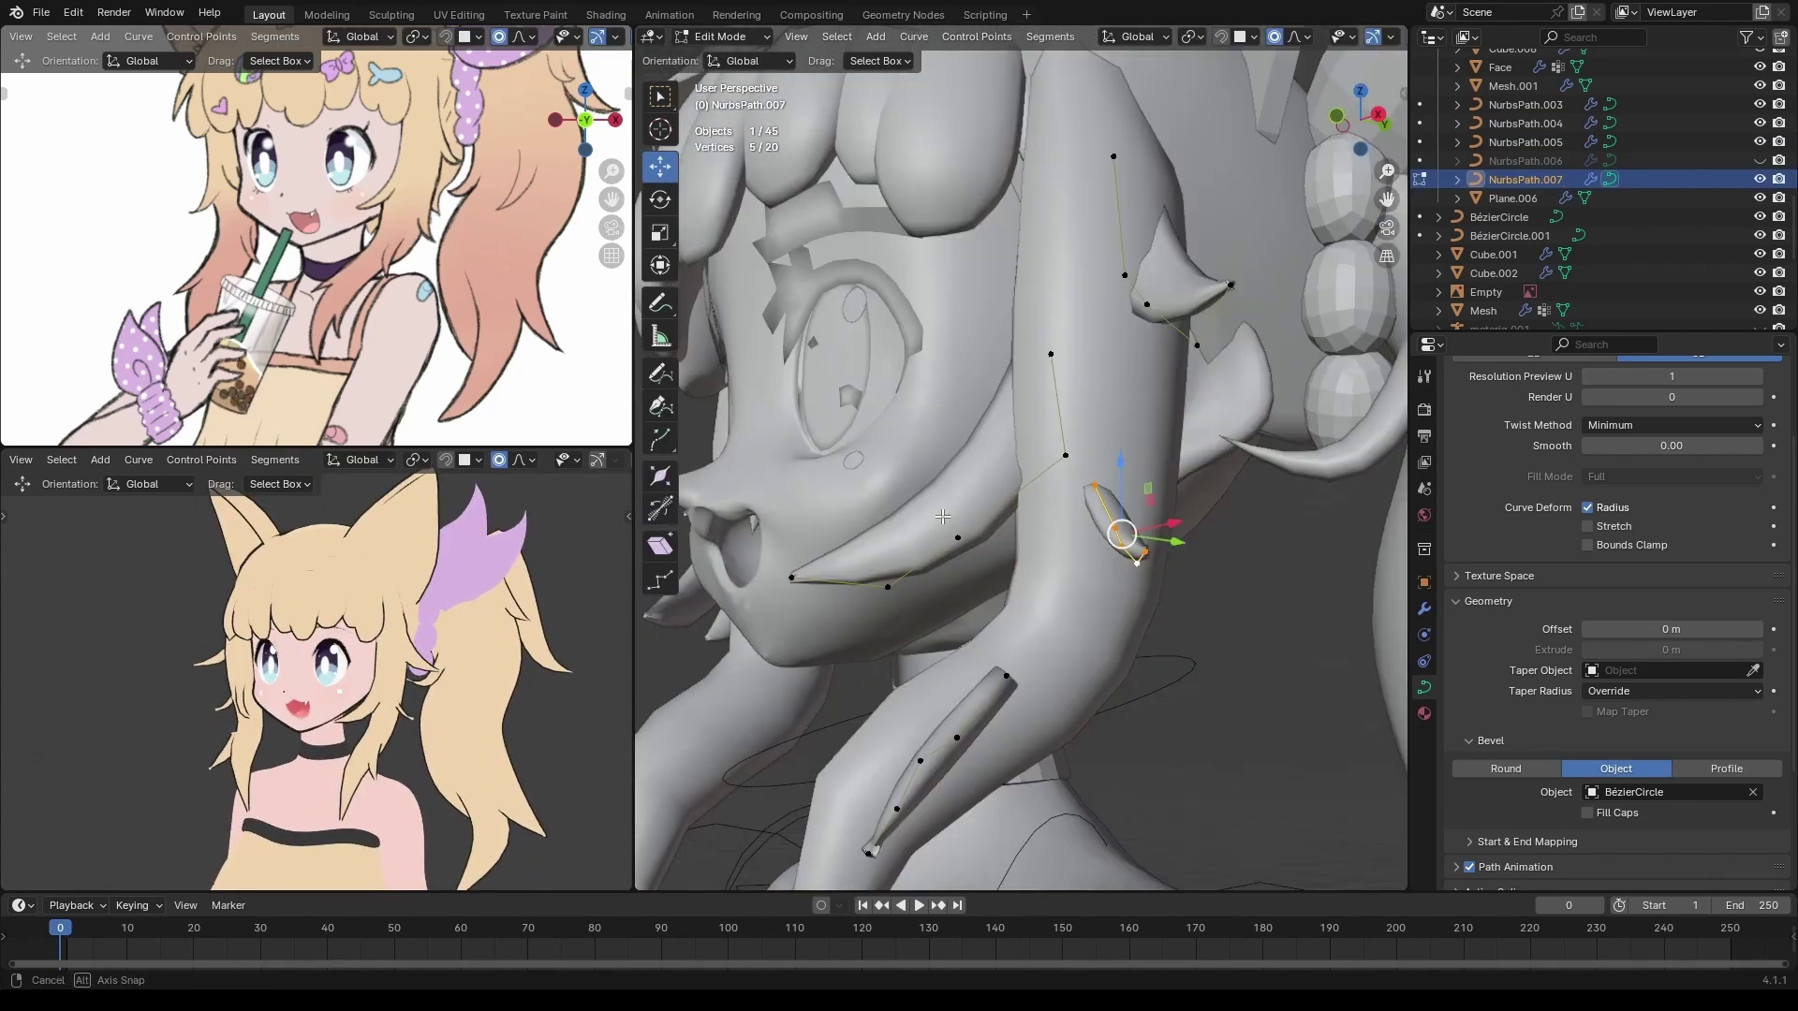
{"action": "left_click", "coordinate": [1065, 653]}
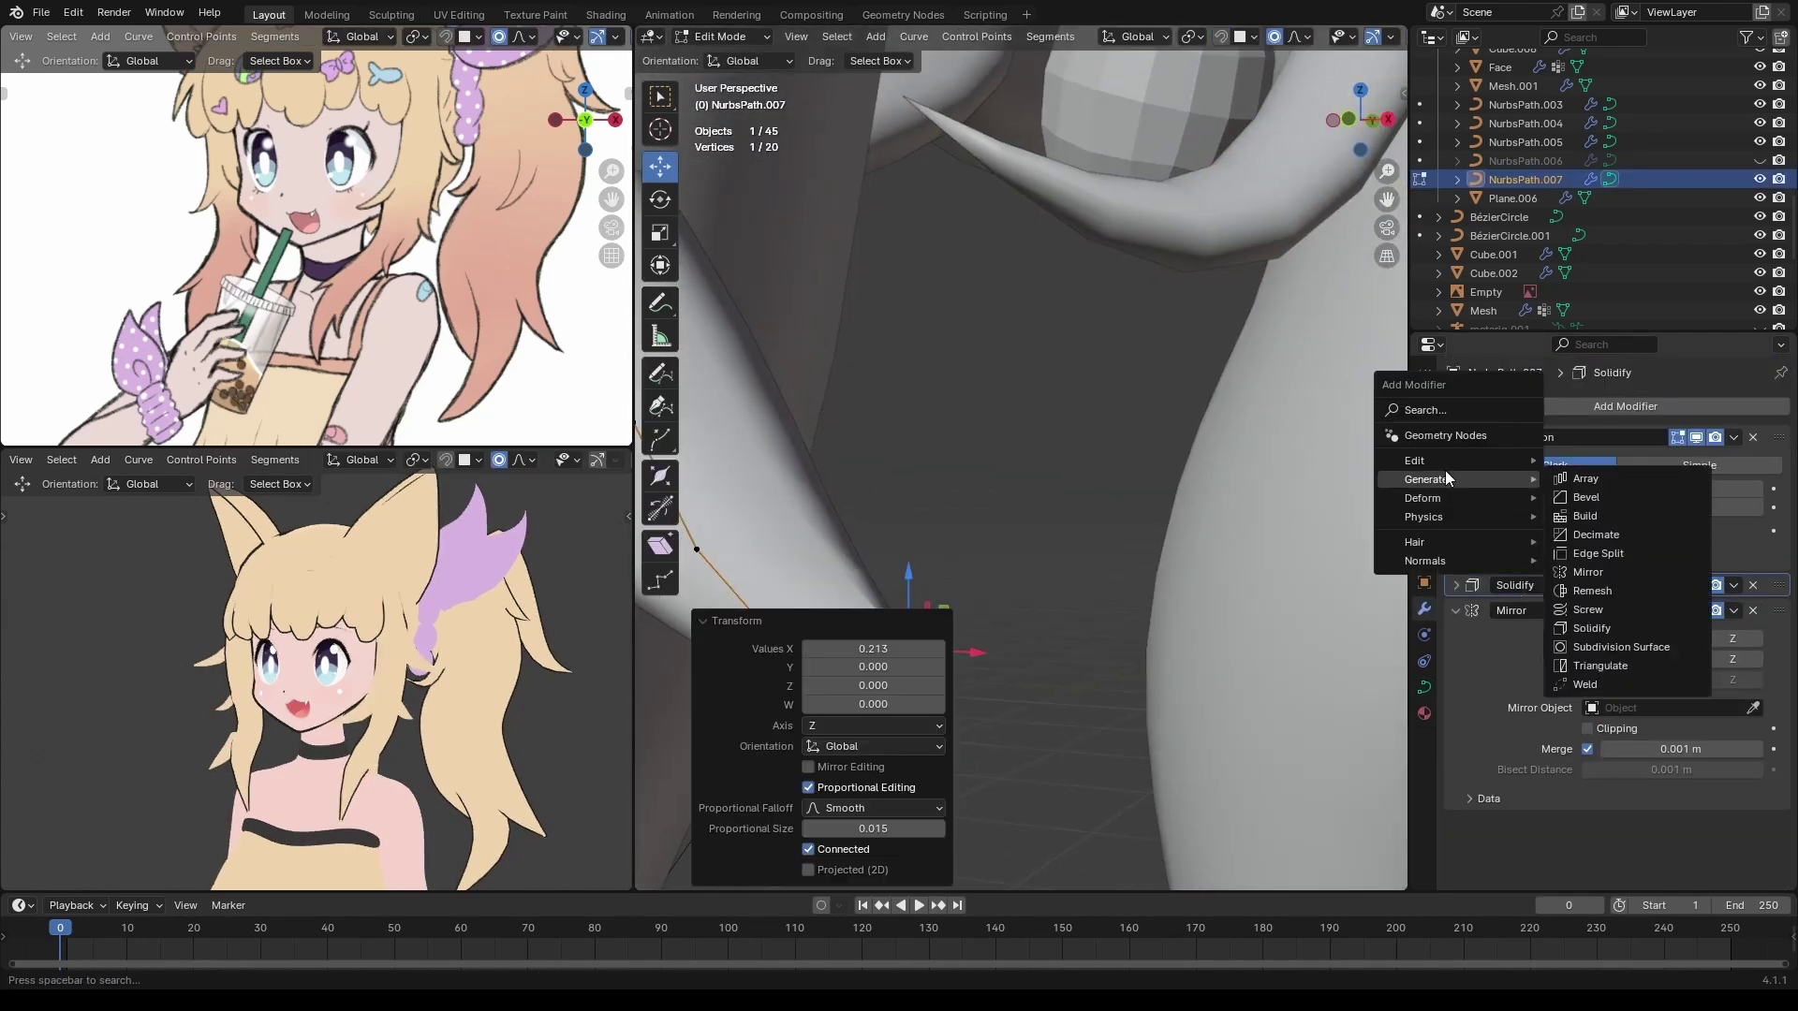
Add Weld and Mirror modifiers to the hair strand NurbsPath.007.
{"action": "left_click", "coordinate": [1585, 685]}
{"action": "middle_click_drag", "start_coordinate": [915, 646], "coordinate": [1068, 492]}
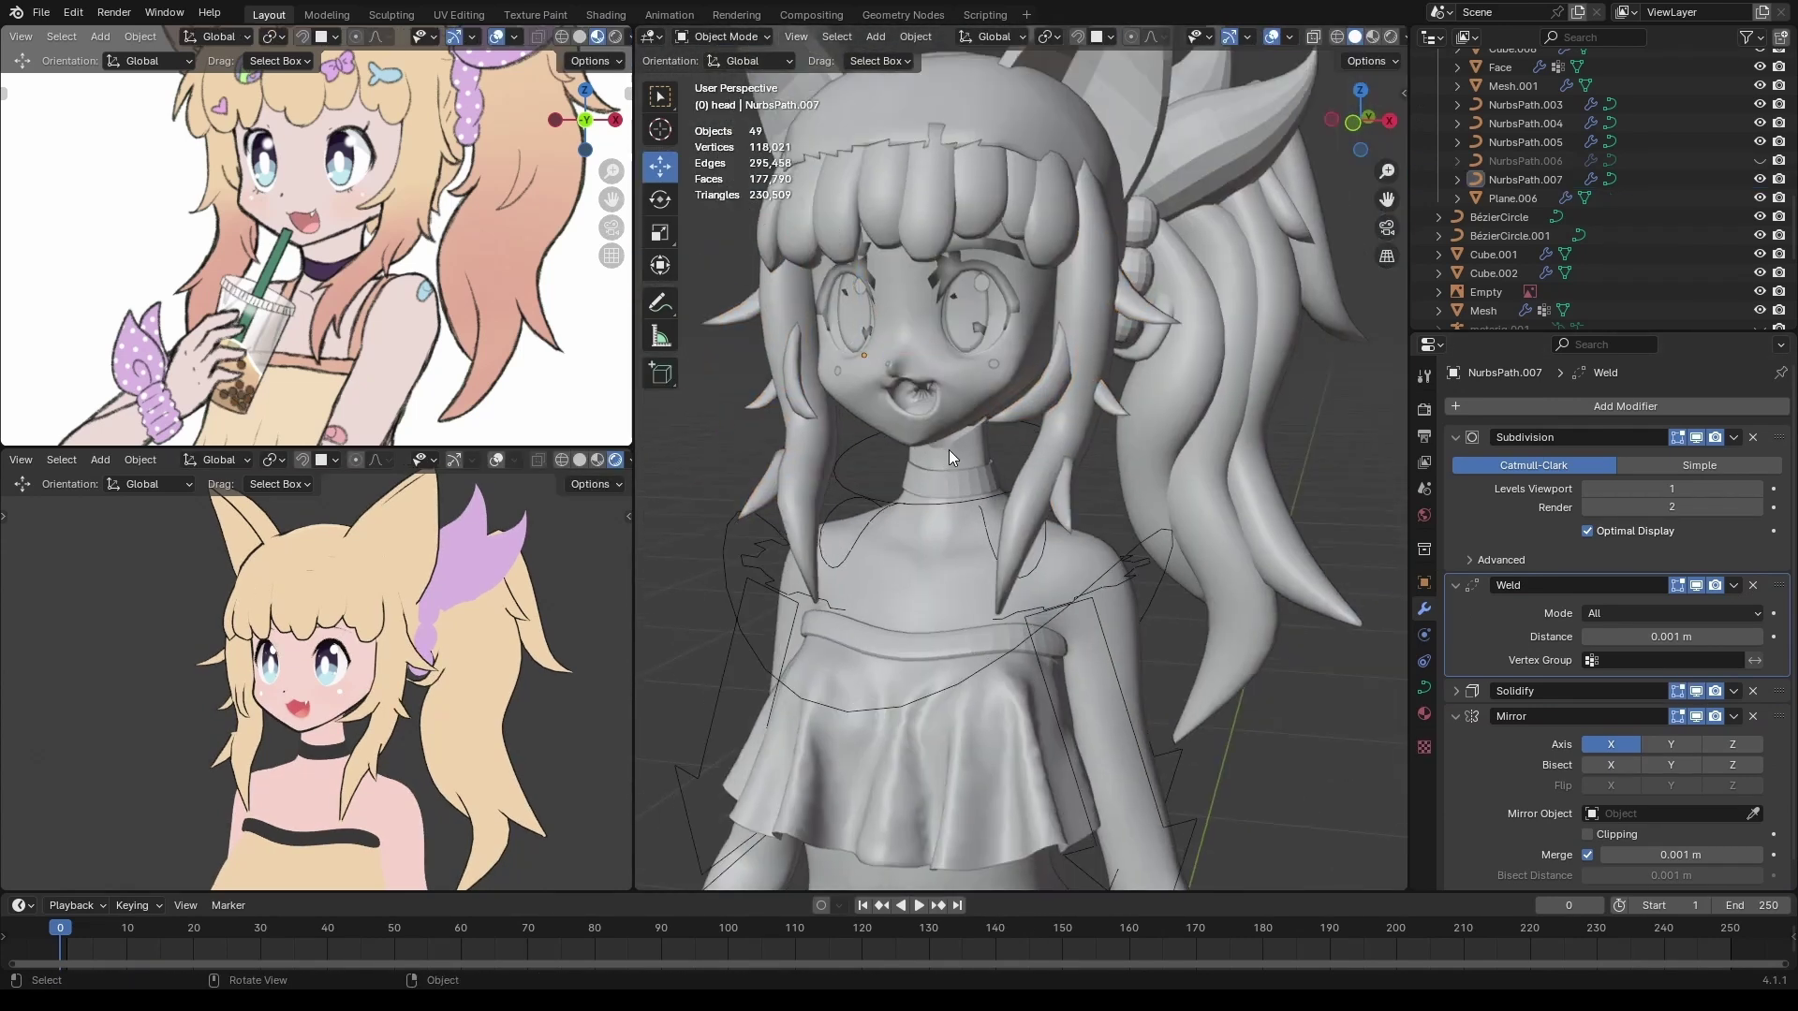
{"action": "scroll", "coordinate": [1543, 456], "scroll_direction": "up", "scroll_amount": 3}
{"action": "left_click", "coordinate": [1584, 537]}
{"action": "scroll", "coordinate": [1591, 562], "scroll_direction": "down", "scroll_amount": 3}
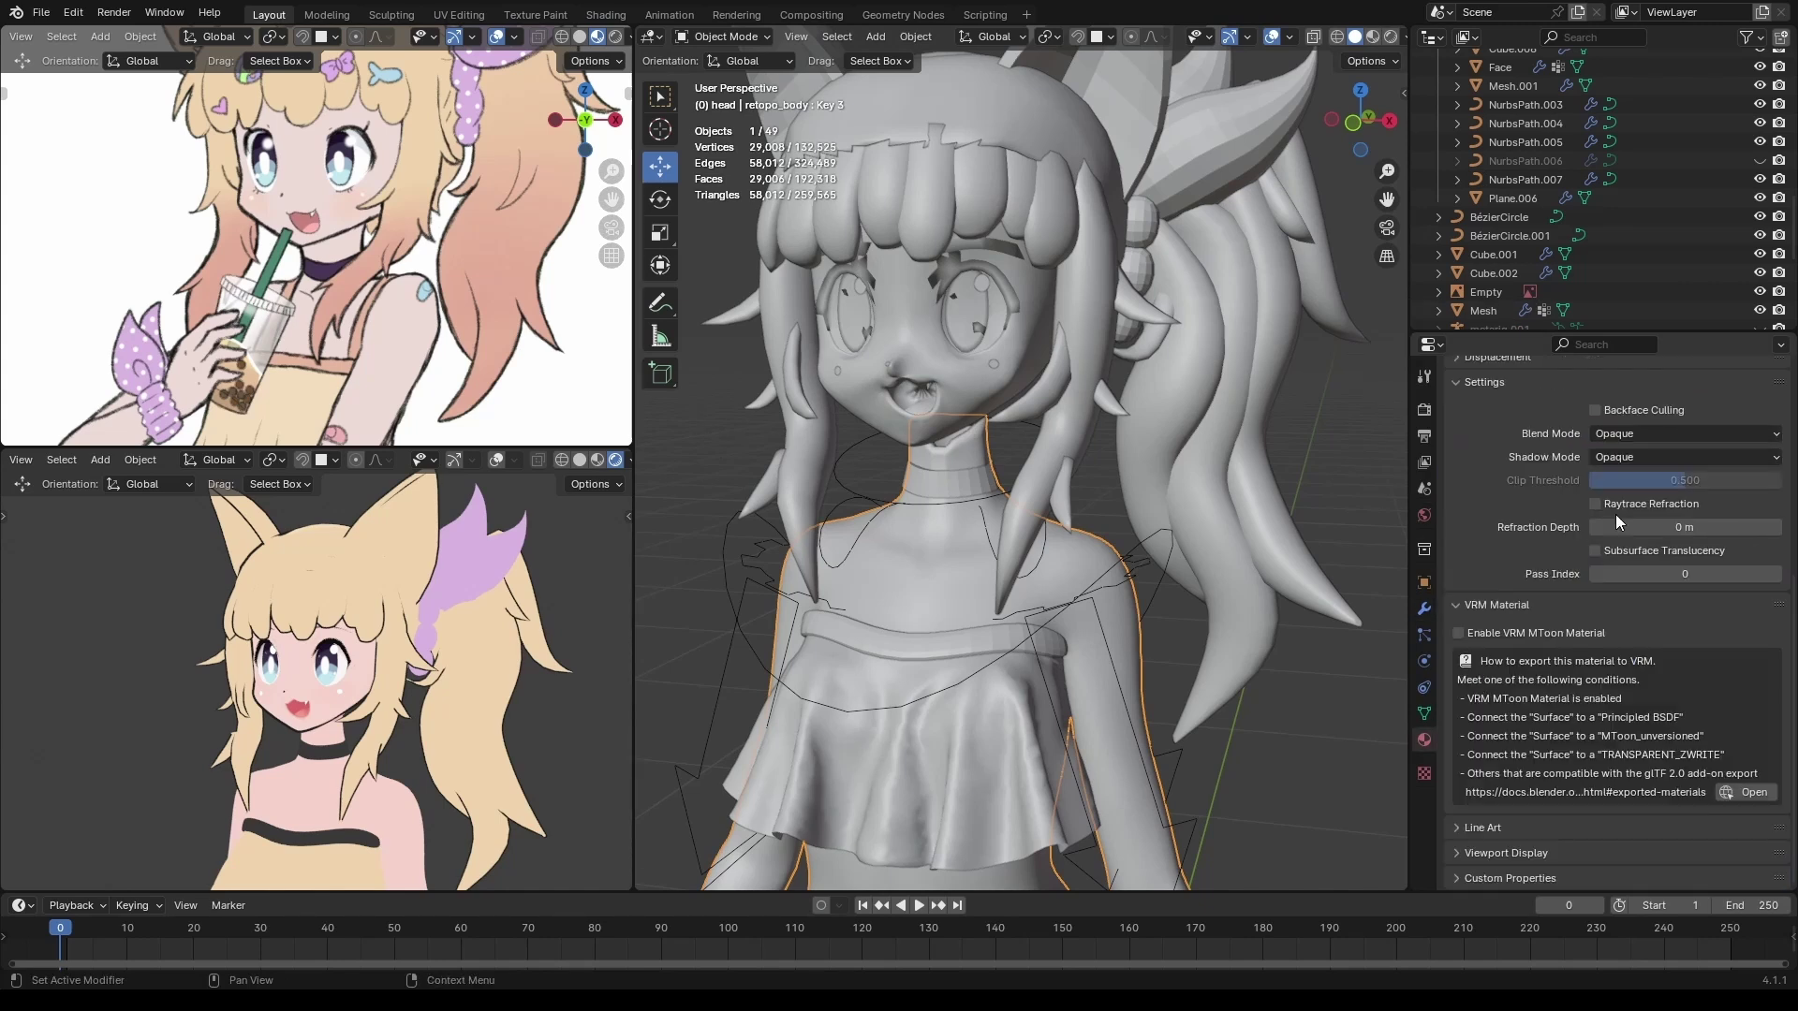
Open the retopo_body's material settings and review them.
{"action": "left_click", "coordinate": [1424, 739]}
{"action": "left_click", "coordinate": [1457, 523]}
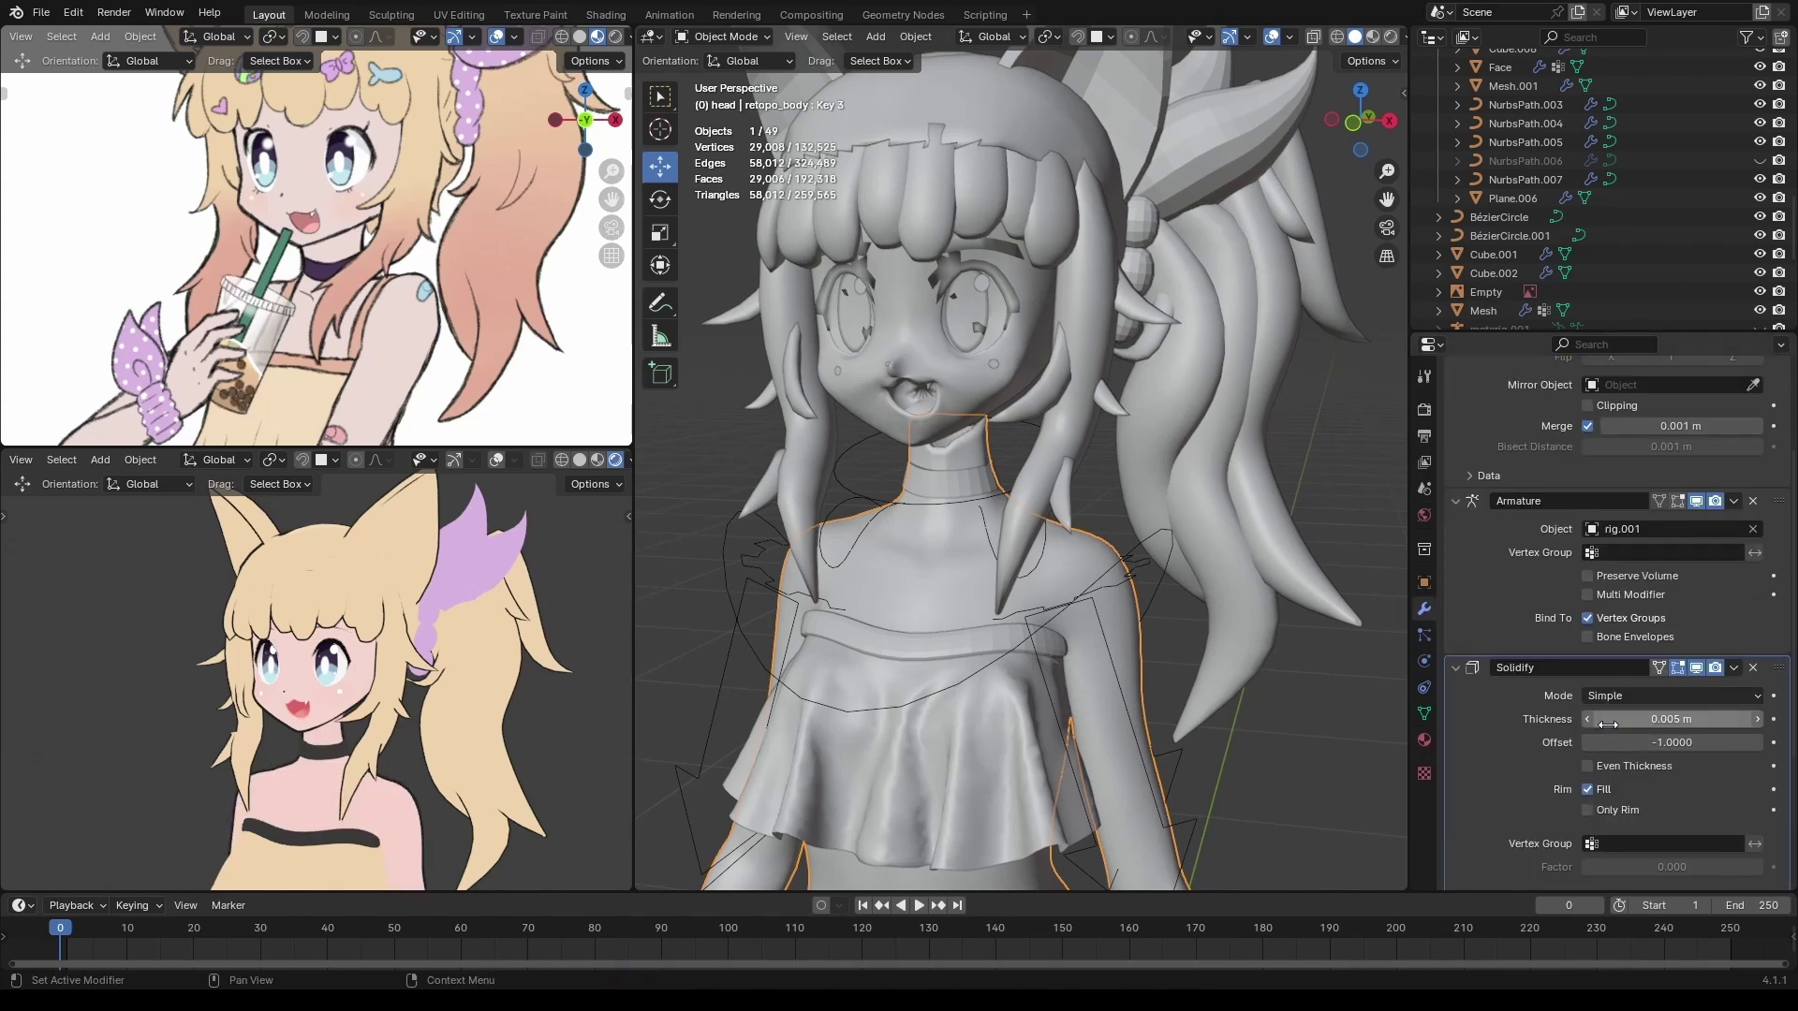
{"action": "scroll", "coordinate": [909, 570], "scroll_direction": "down", "scroll_amount": 2}
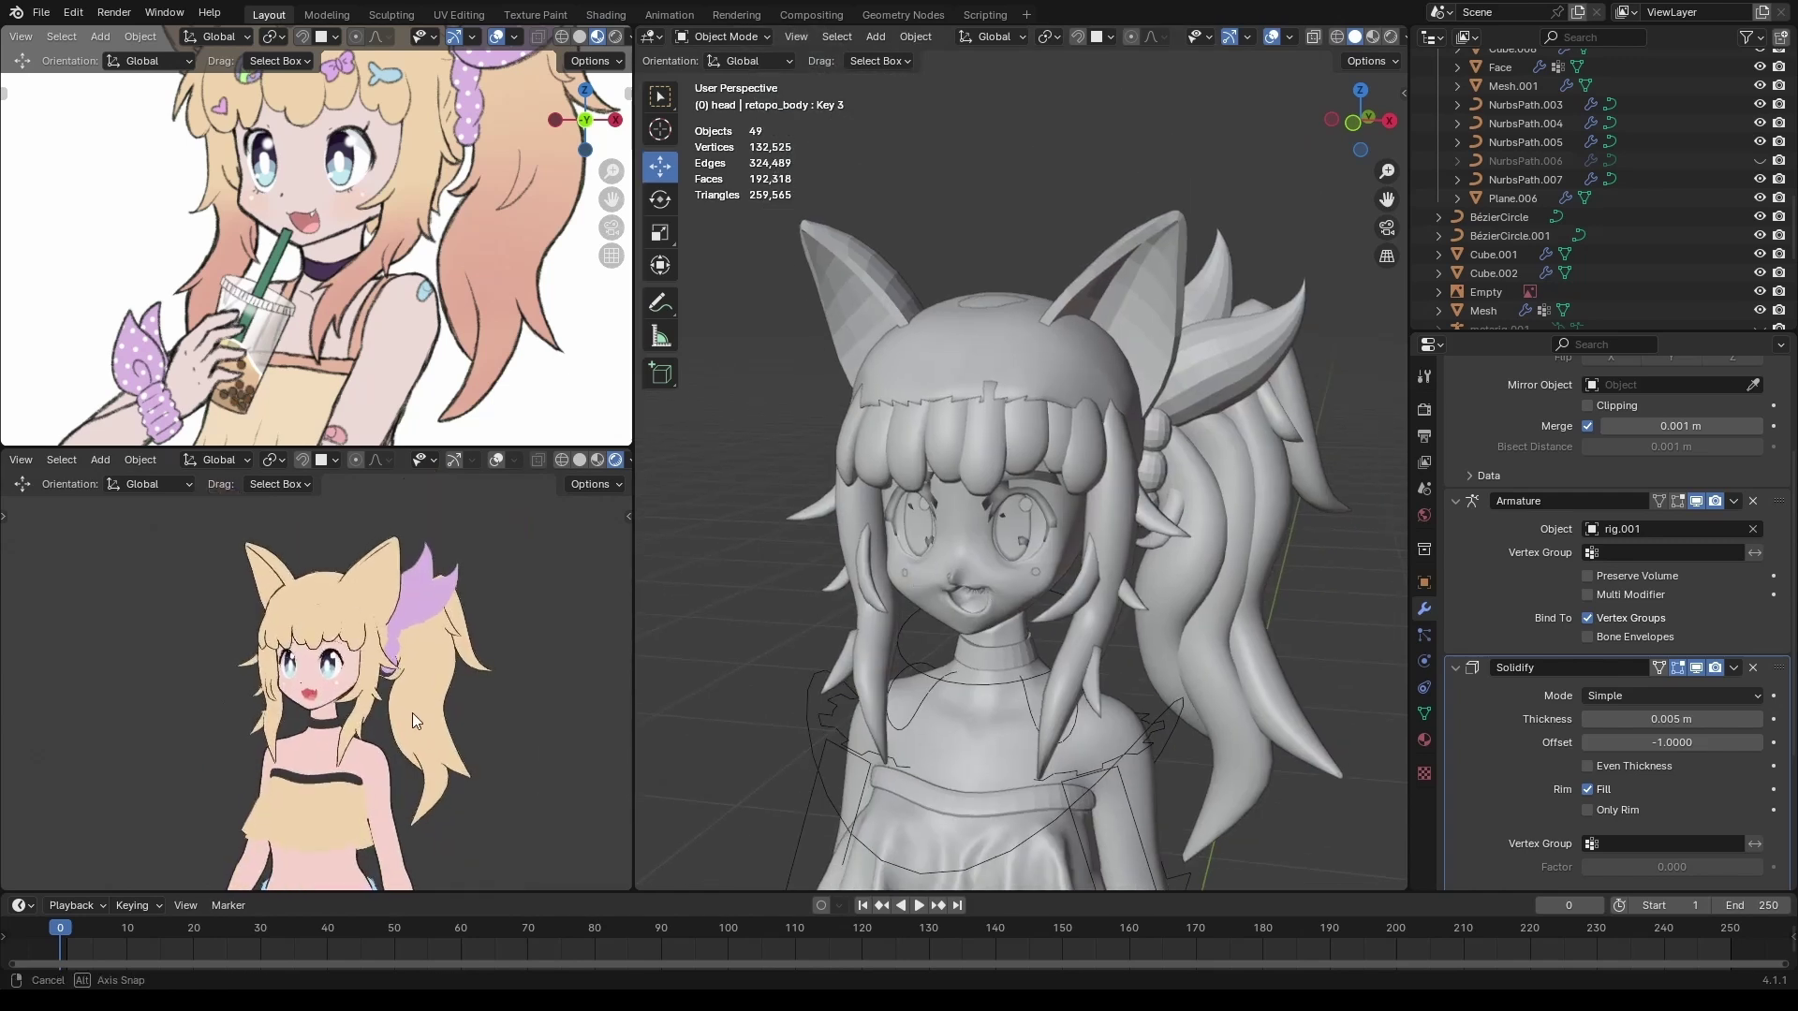
{"action": "scroll", "coordinate": [839, 672], "scroll_direction": "down", "scroll_amount": 1}
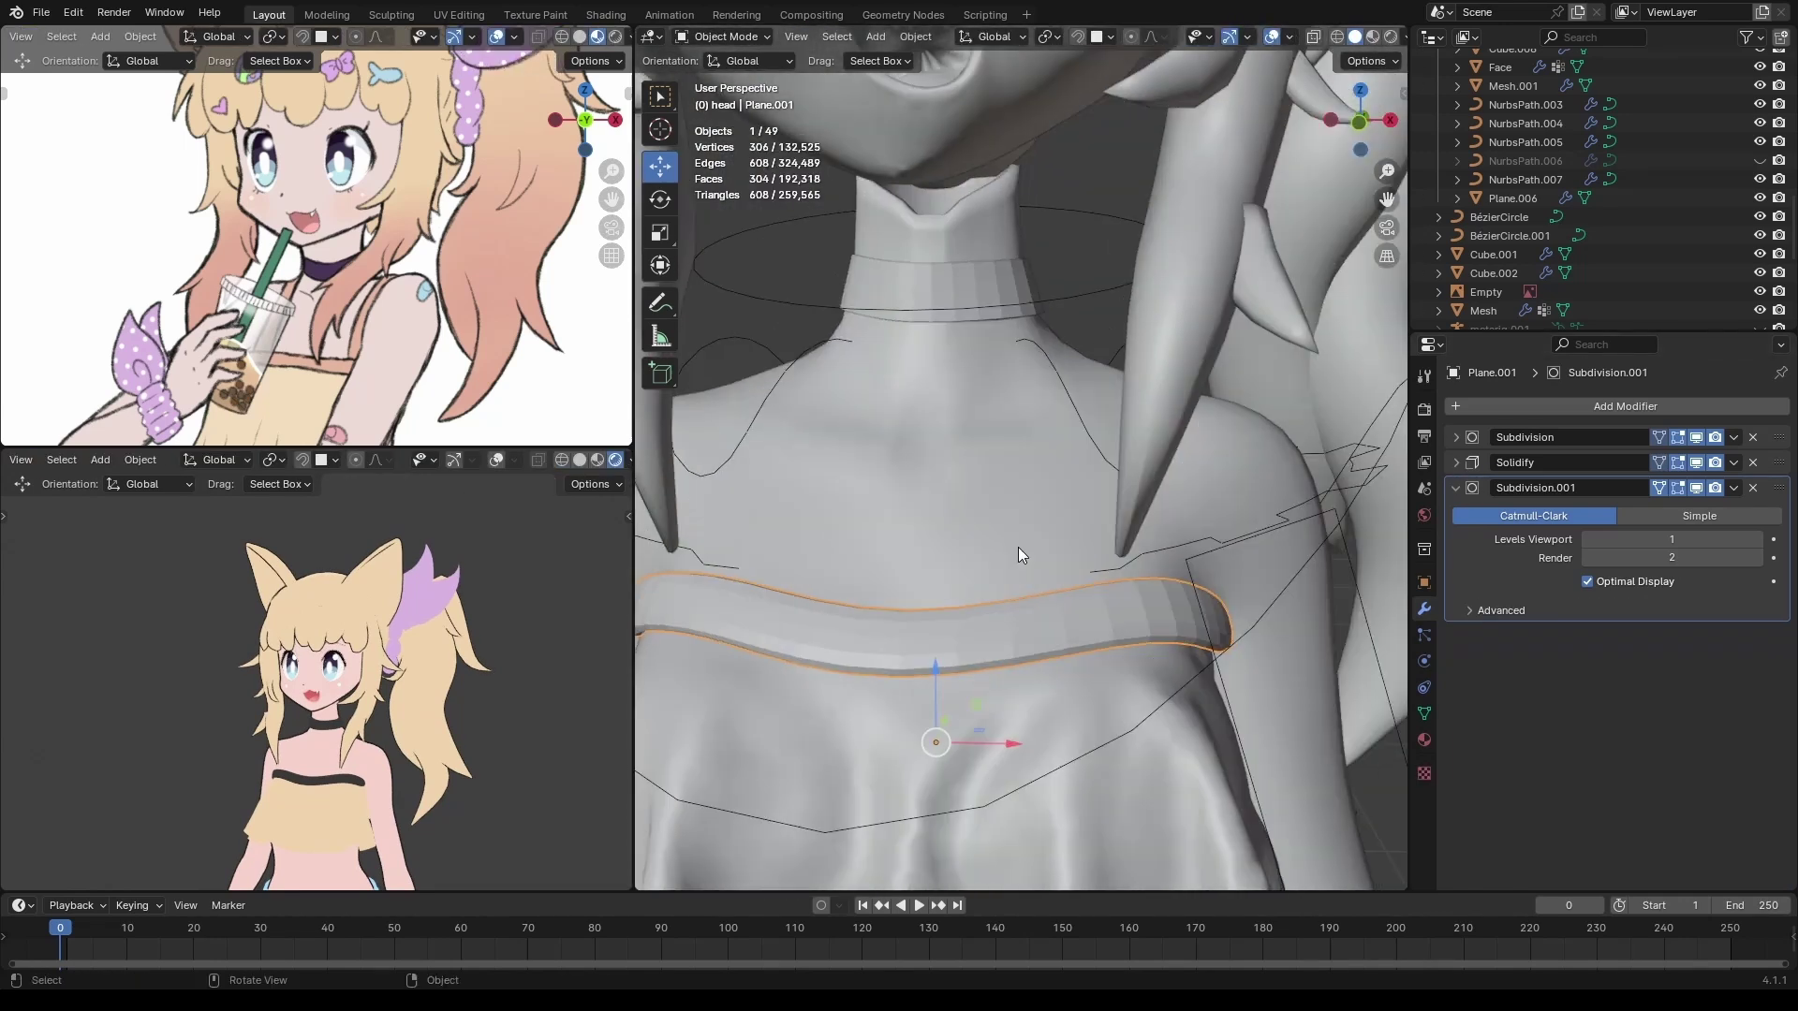
Bend the strap end up toward the shoulder and isolate the strap in local view.
{"action": "left_click", "coordinate": [1424, 585]}
{"action": "left_click", "coordinate": [1425, 610]}
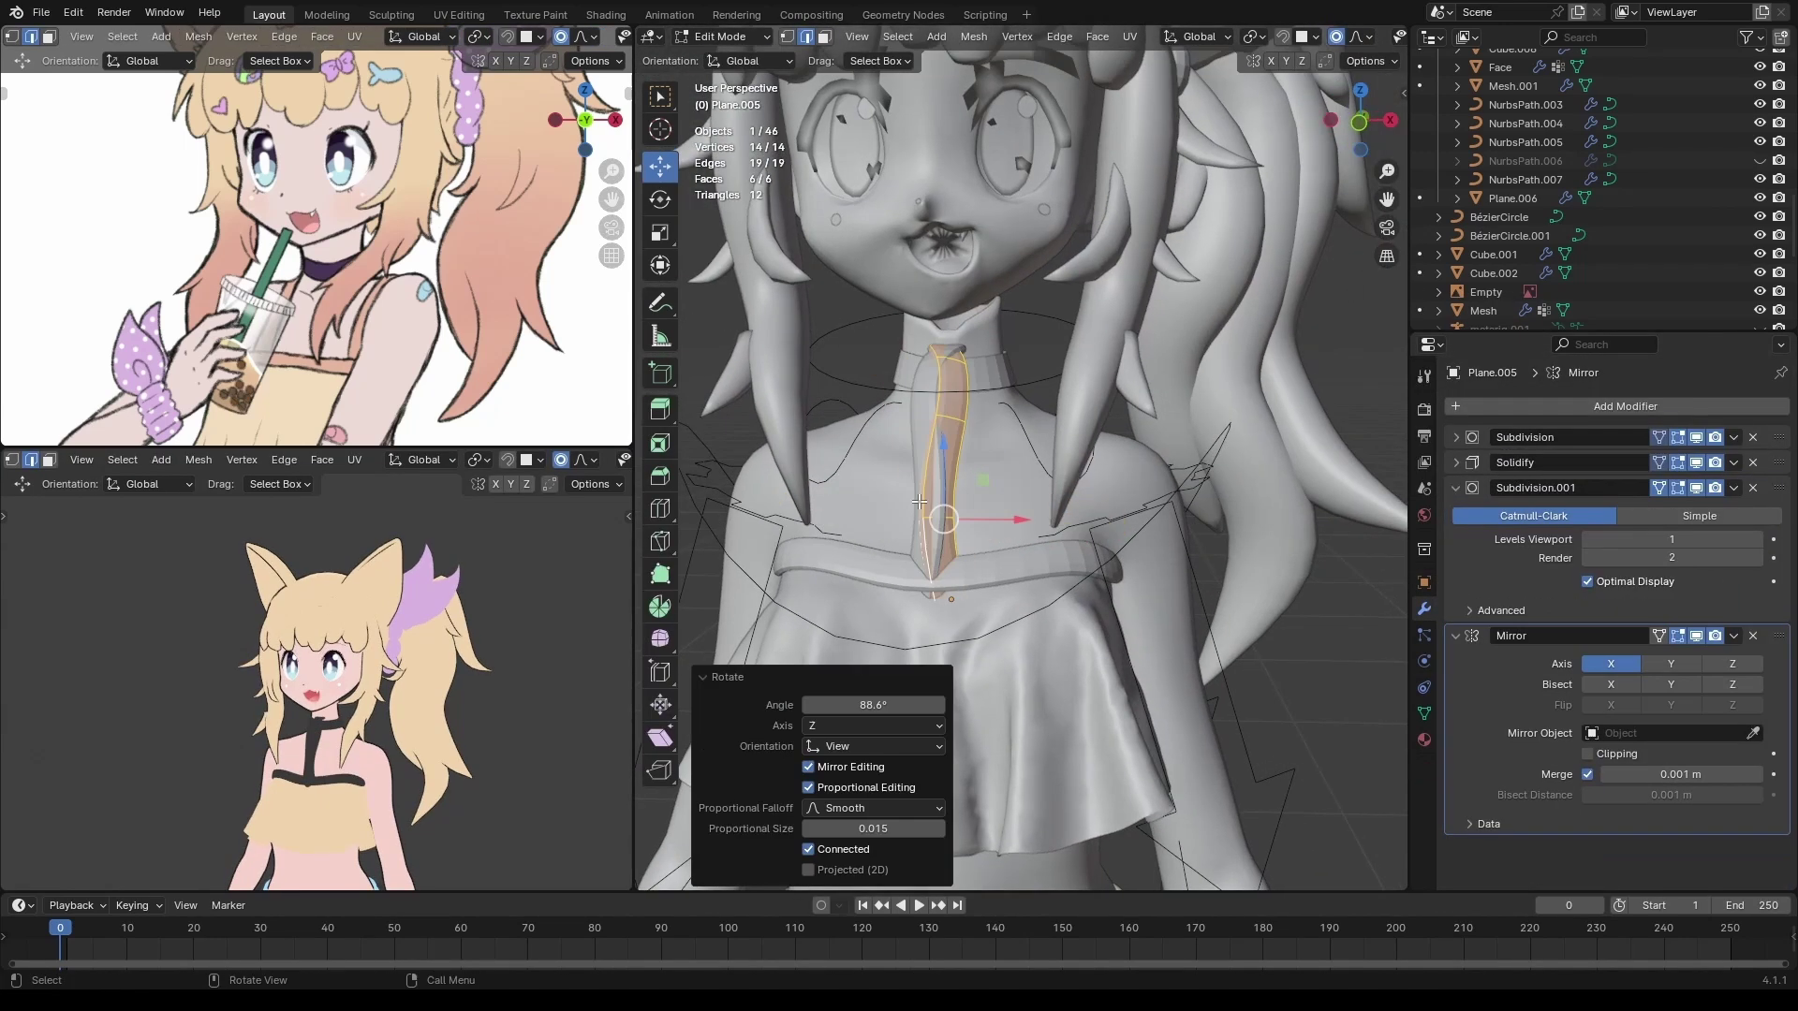
{"action": "middle_click_drag", "start_coordinate": [1123, 450], "coordinate": [1170, 440]}
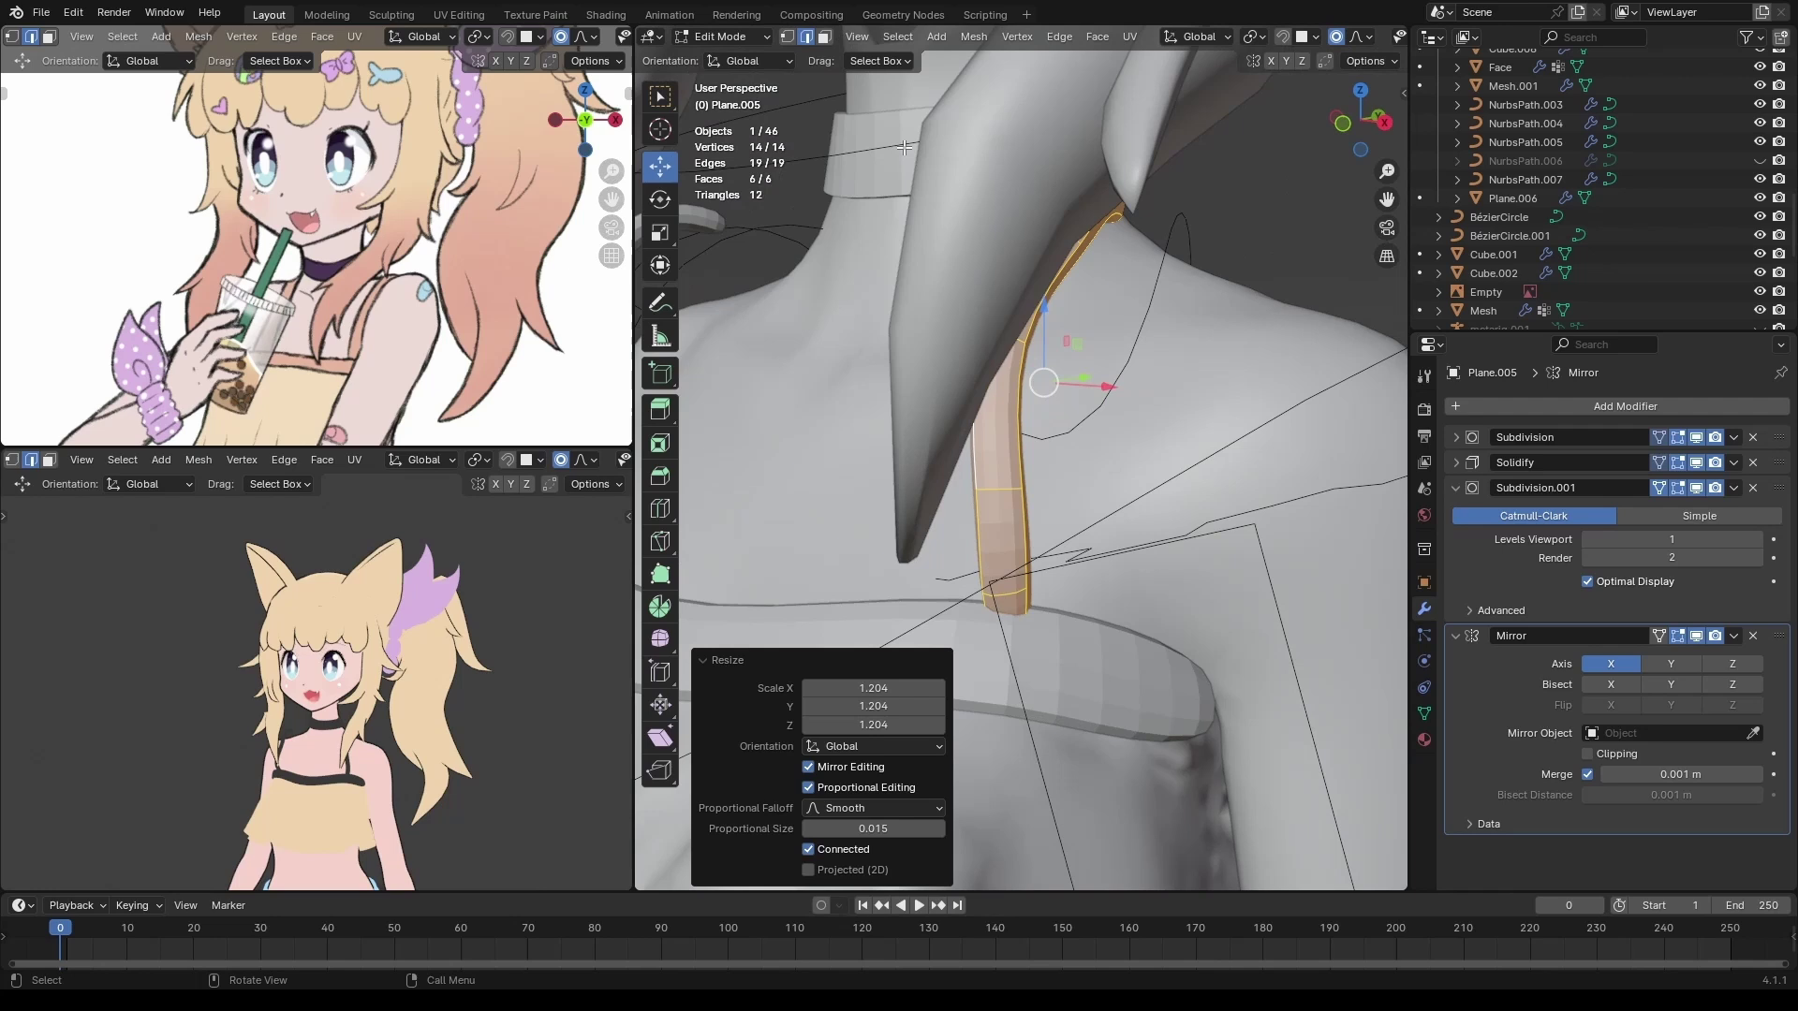
{"action": "scroll", "coordinate": [1009, 388], "scroll_direction": "up", "scroll_amount": 3}
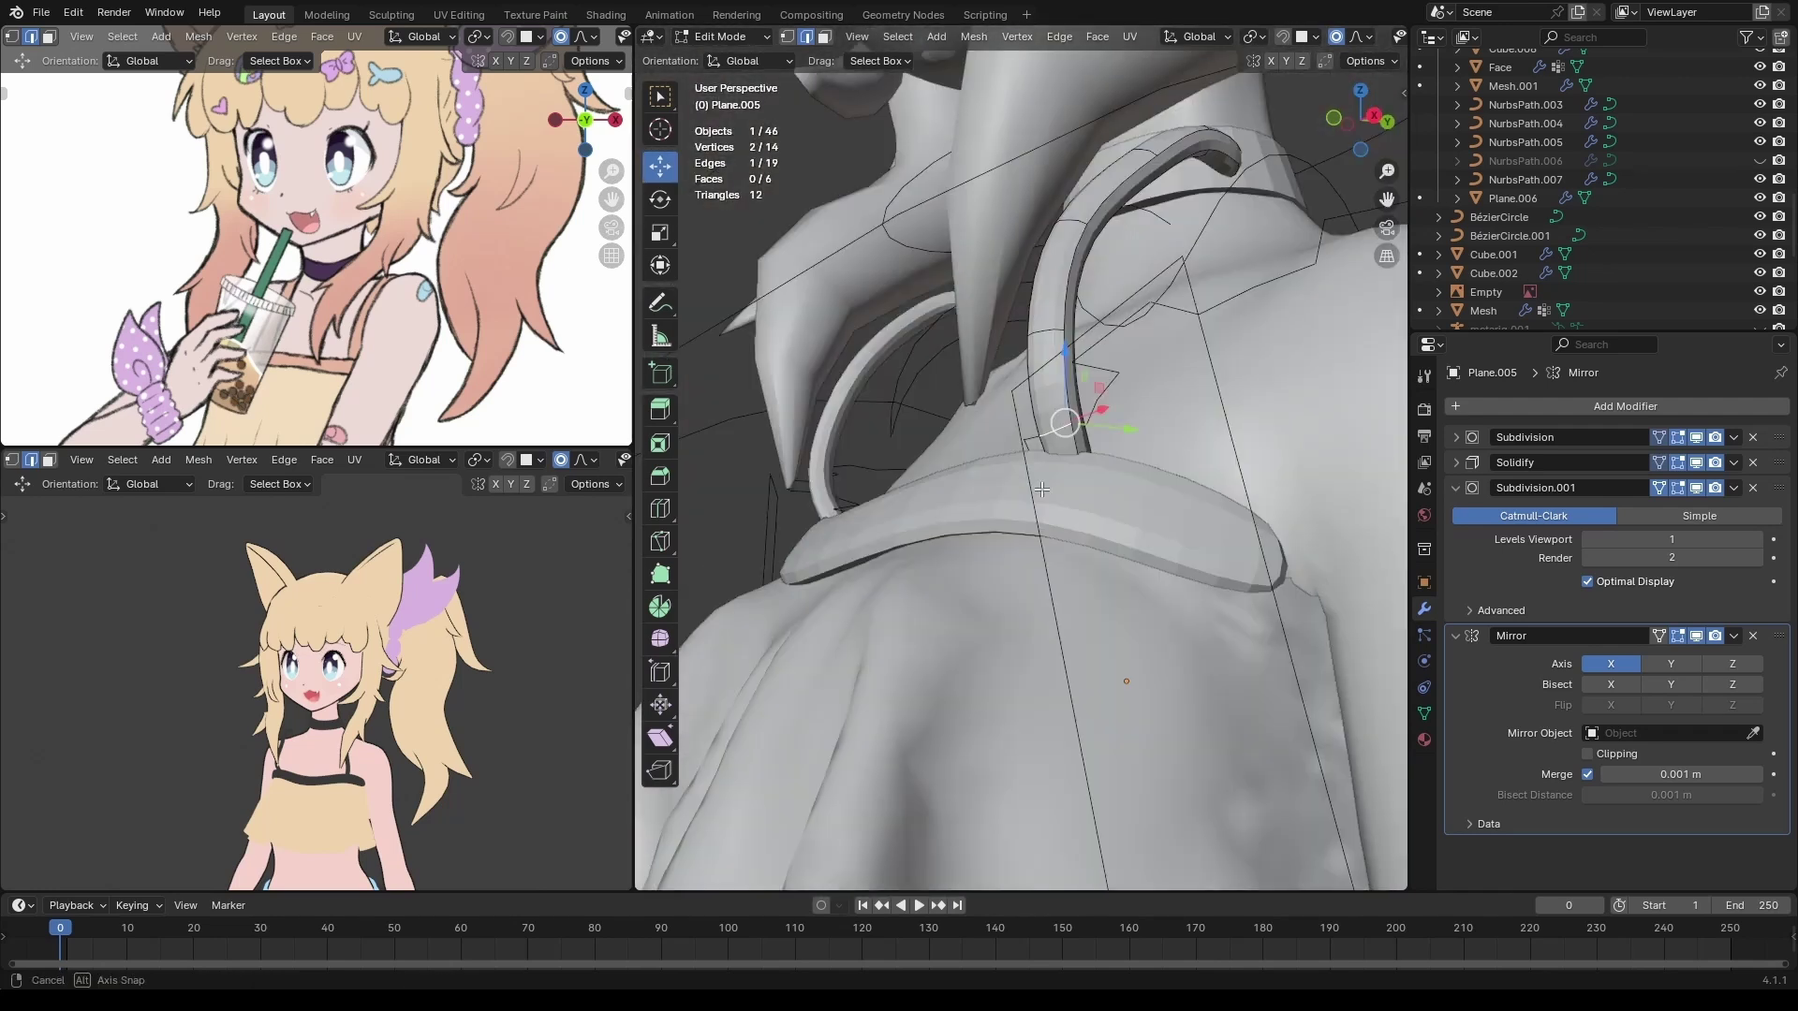
{"action": "key", "text": "KP_Divide"}
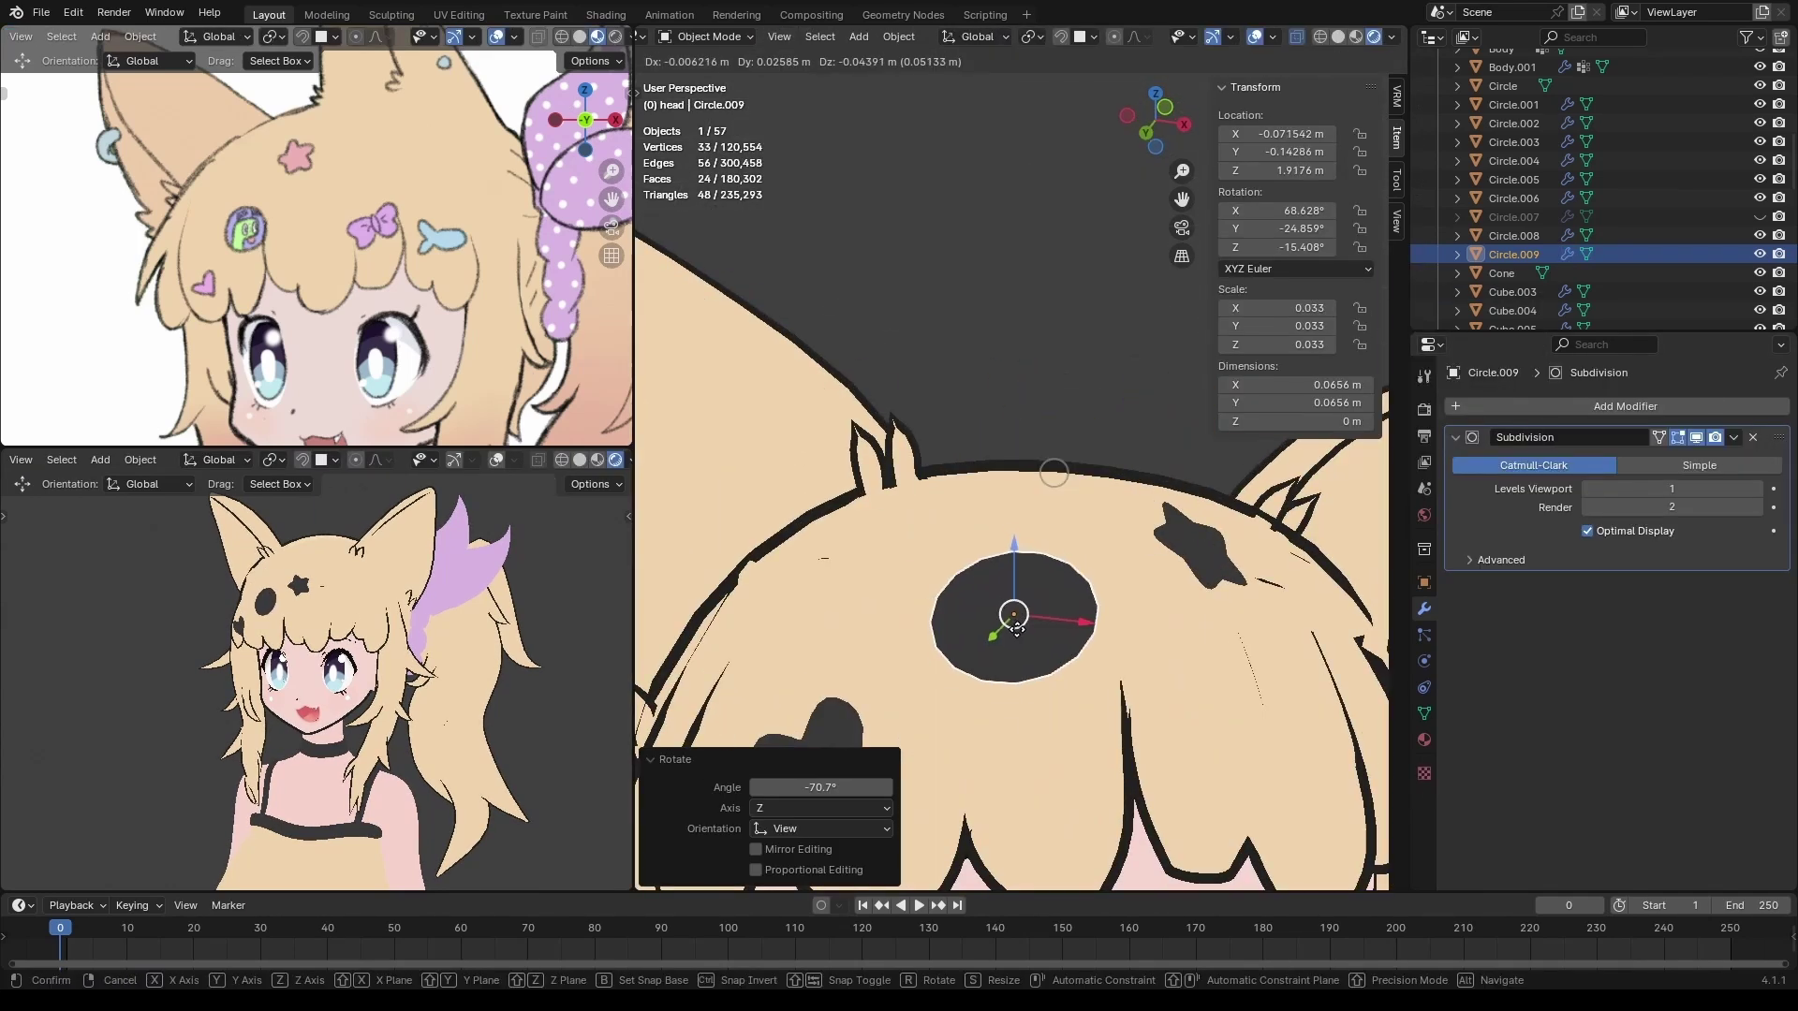
Set the dark spot in its new position on the hair.
{"action": "left_click", "coordinate": [1017, 629]}
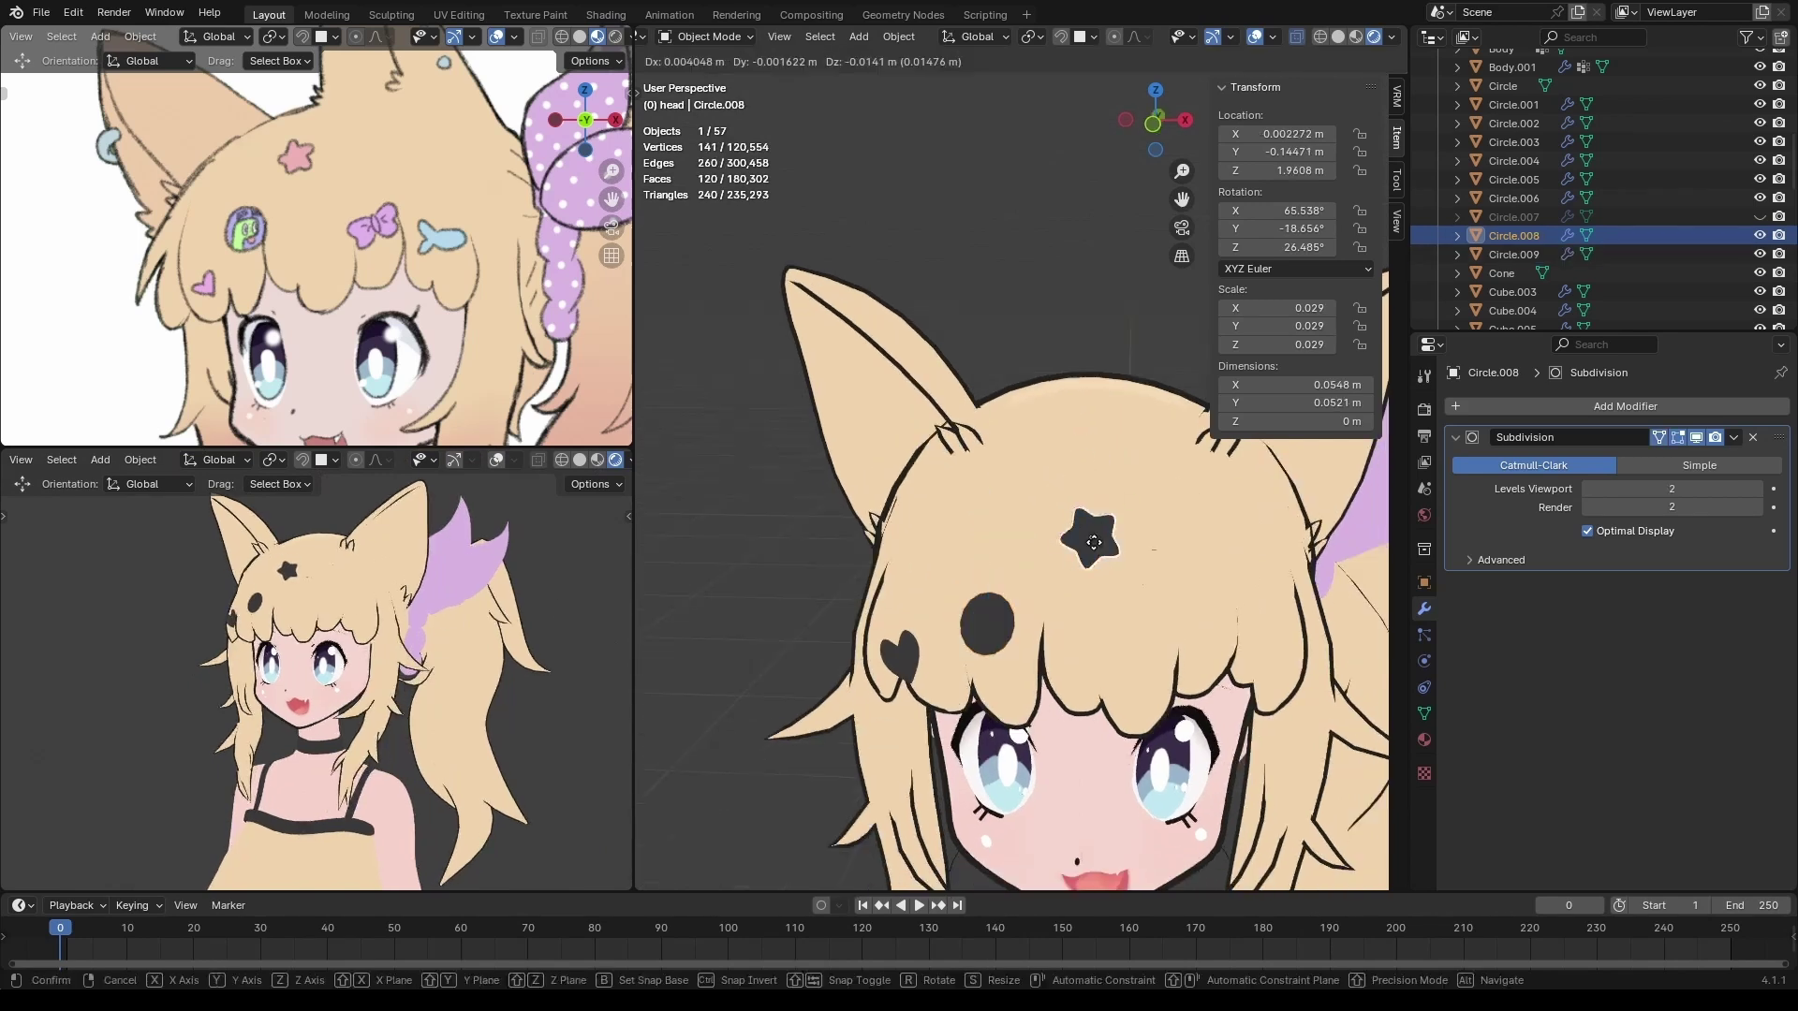
{"action": "scroll", "coordinate": [824, 590], "scroll_direction": "down", "scroll_amount": 3}
{"action": "scroll", "coordinate": [468, 327], "scroll_direction": "down", "scroll_amount": 3}
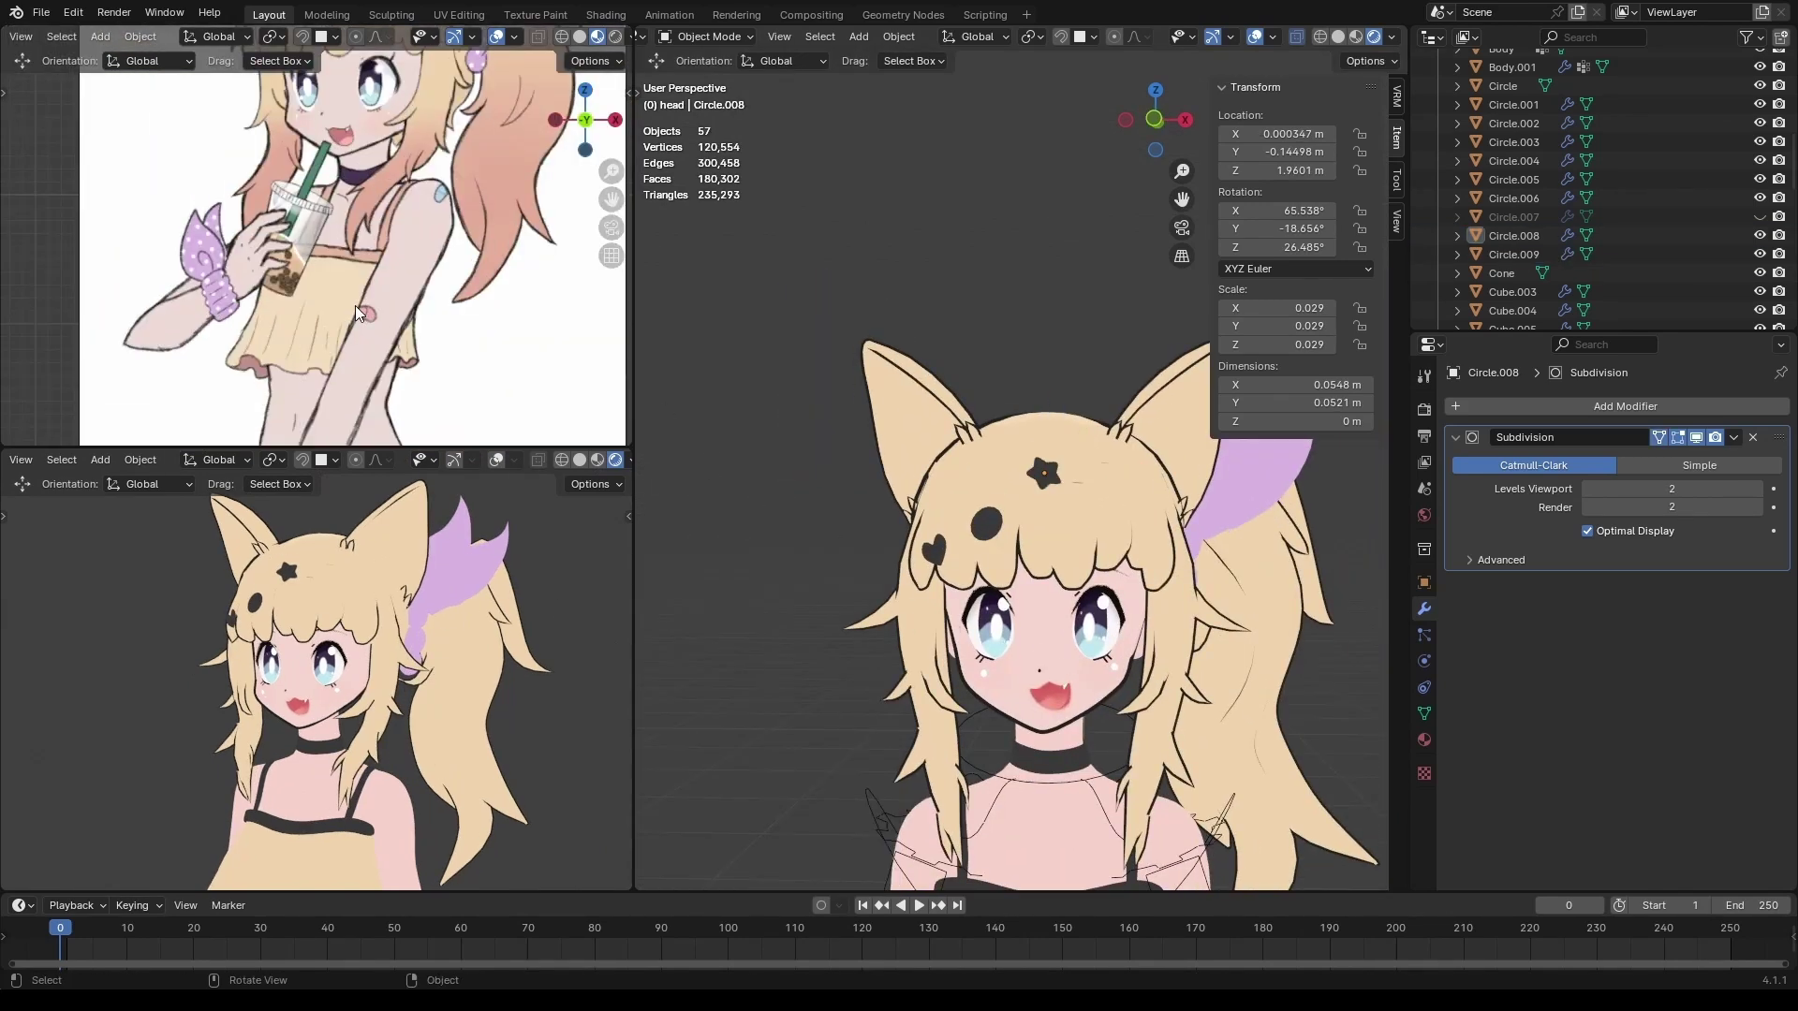
{"action": "scroll", "coordinate": [384, 289], "scroll_direction": "up", "scroll_amount": 4}
Add an ico sphere near the head and view it from above.
{"action": "key", "text": "shift+a"}
{"action": "left_click", "coordinate": [927, 475]}
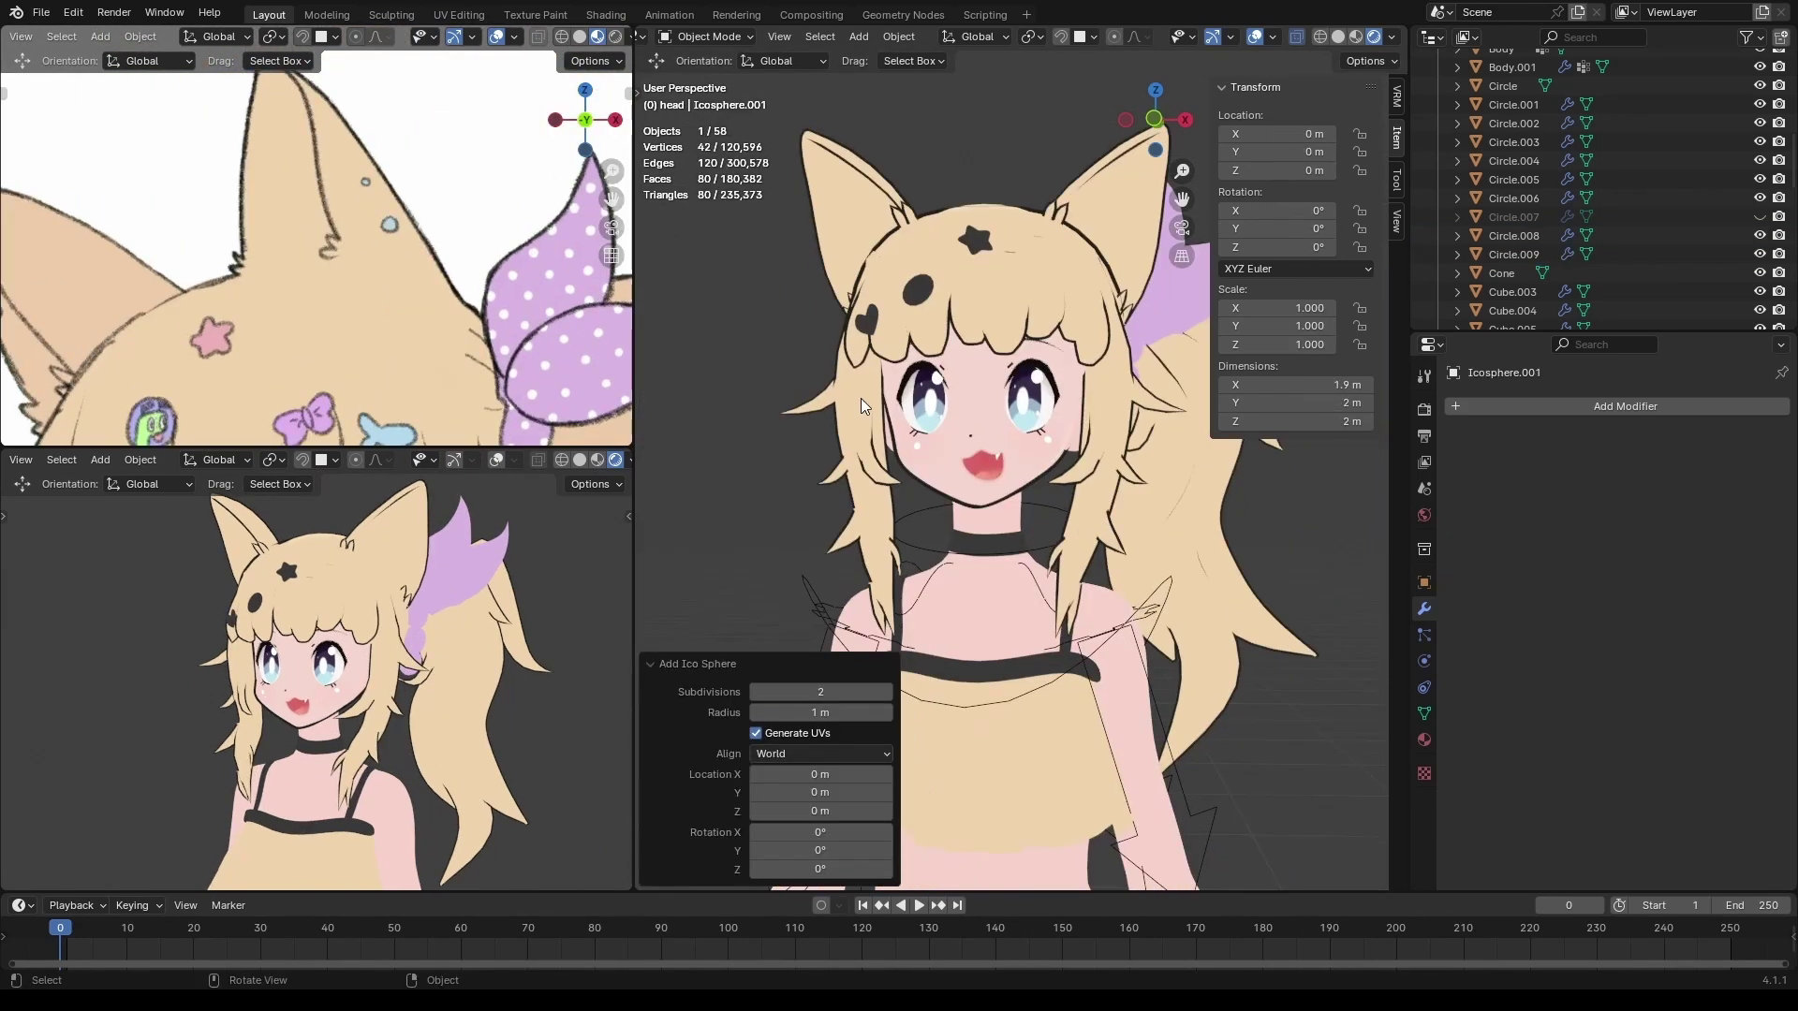
{"action": "scroll", "coordinate": [861, 397], "scroll_direction": "down", "scroll_amount": 5}
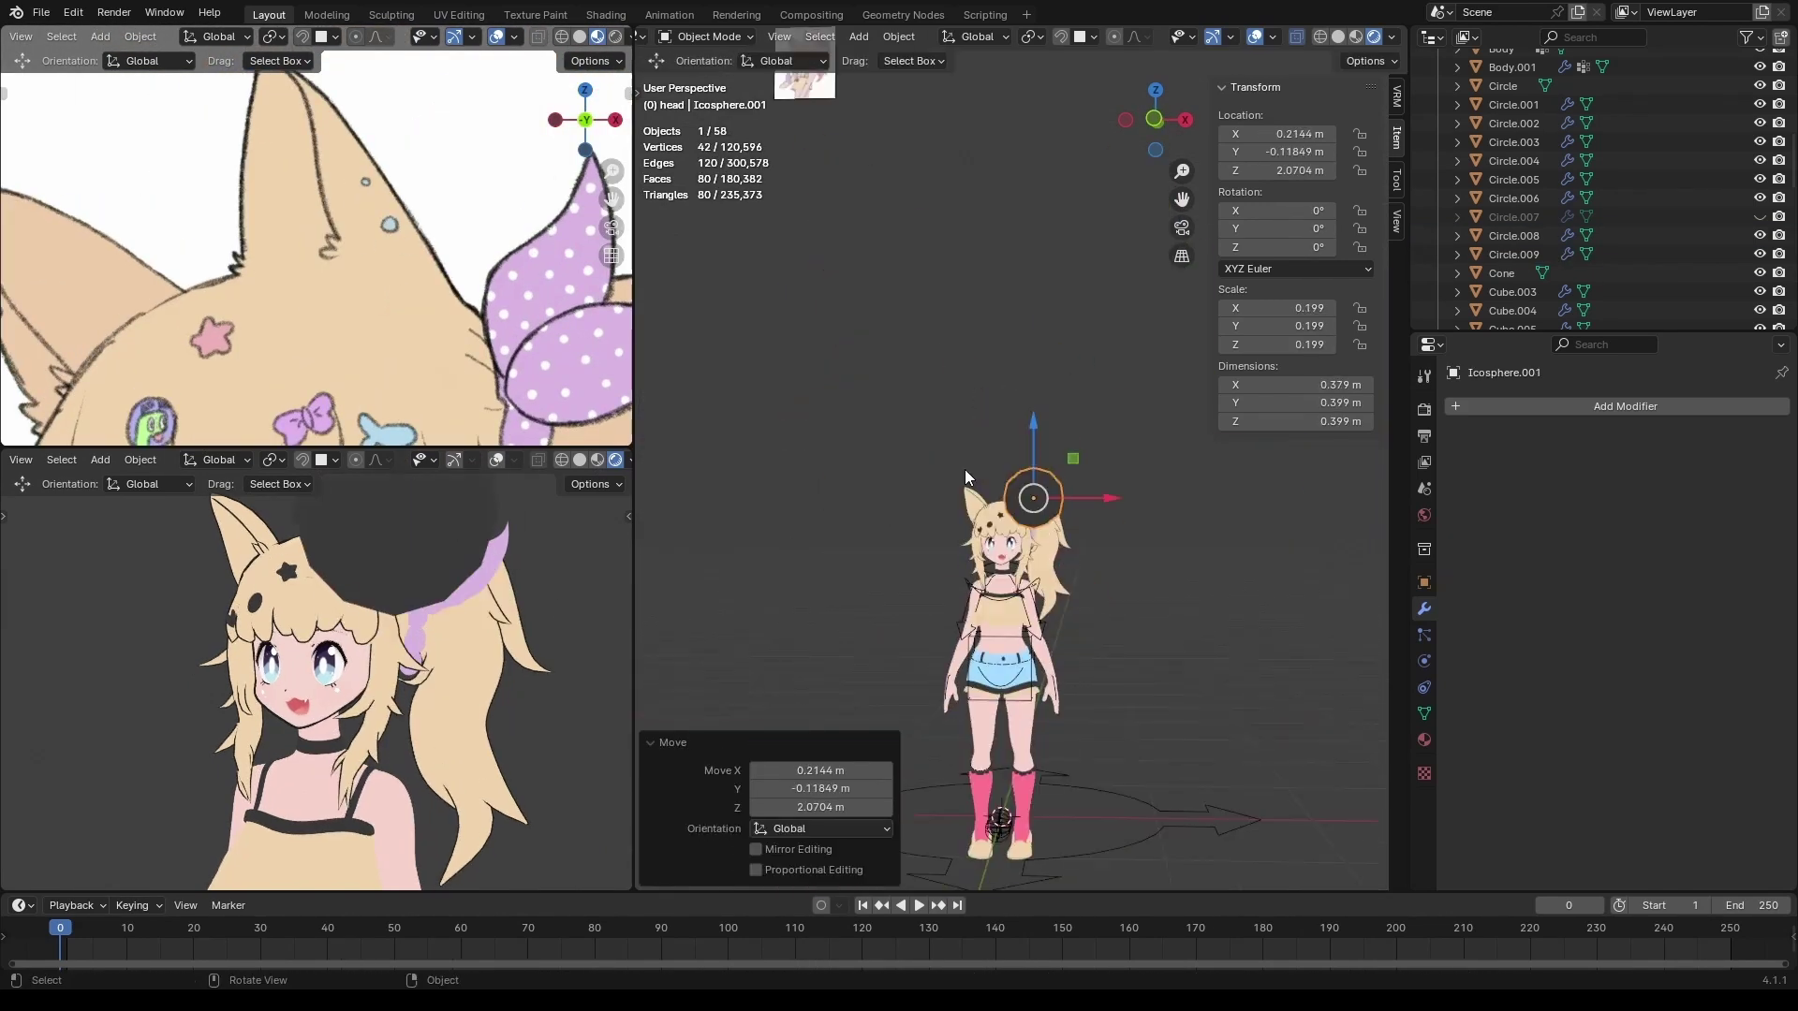
{"action": "middle_click_drag", "start_coordinate": [965, 469], "coordinate": [983, 386]}
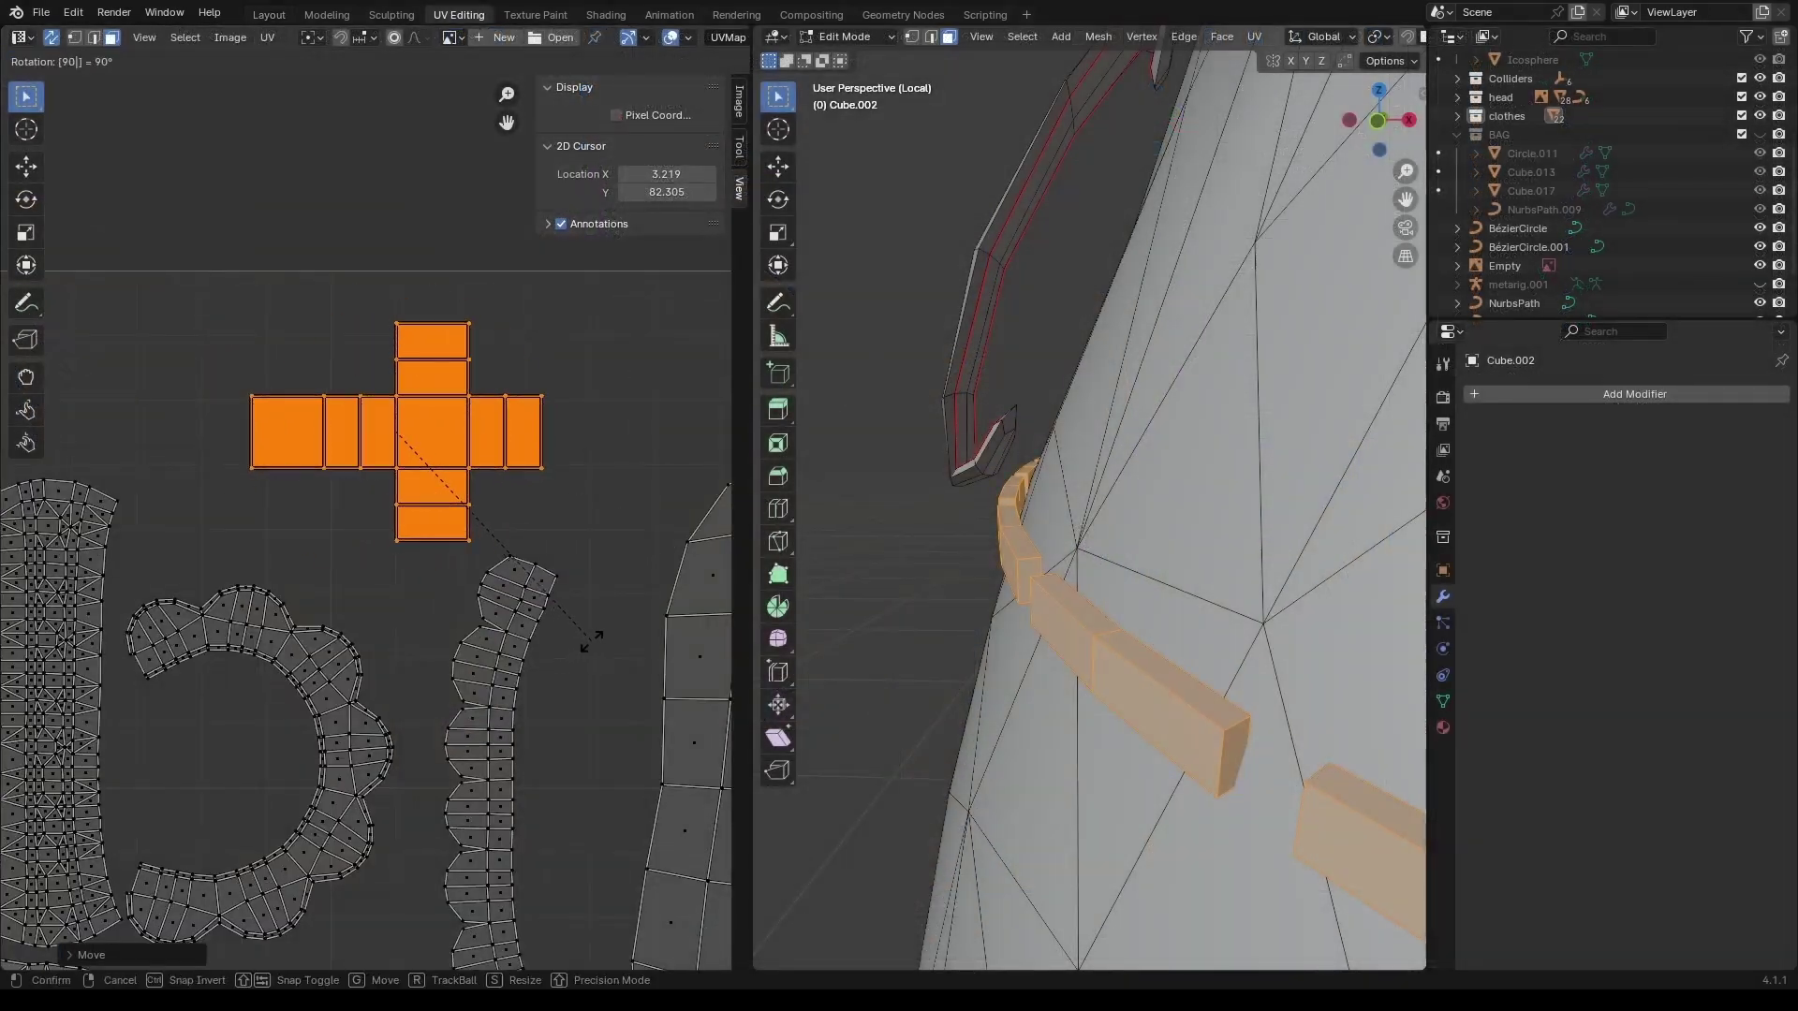
Start a new blank 1024×1024 image texture and turn to the character's back.
{"action": "left_click", "coordinate": [384, 38]}
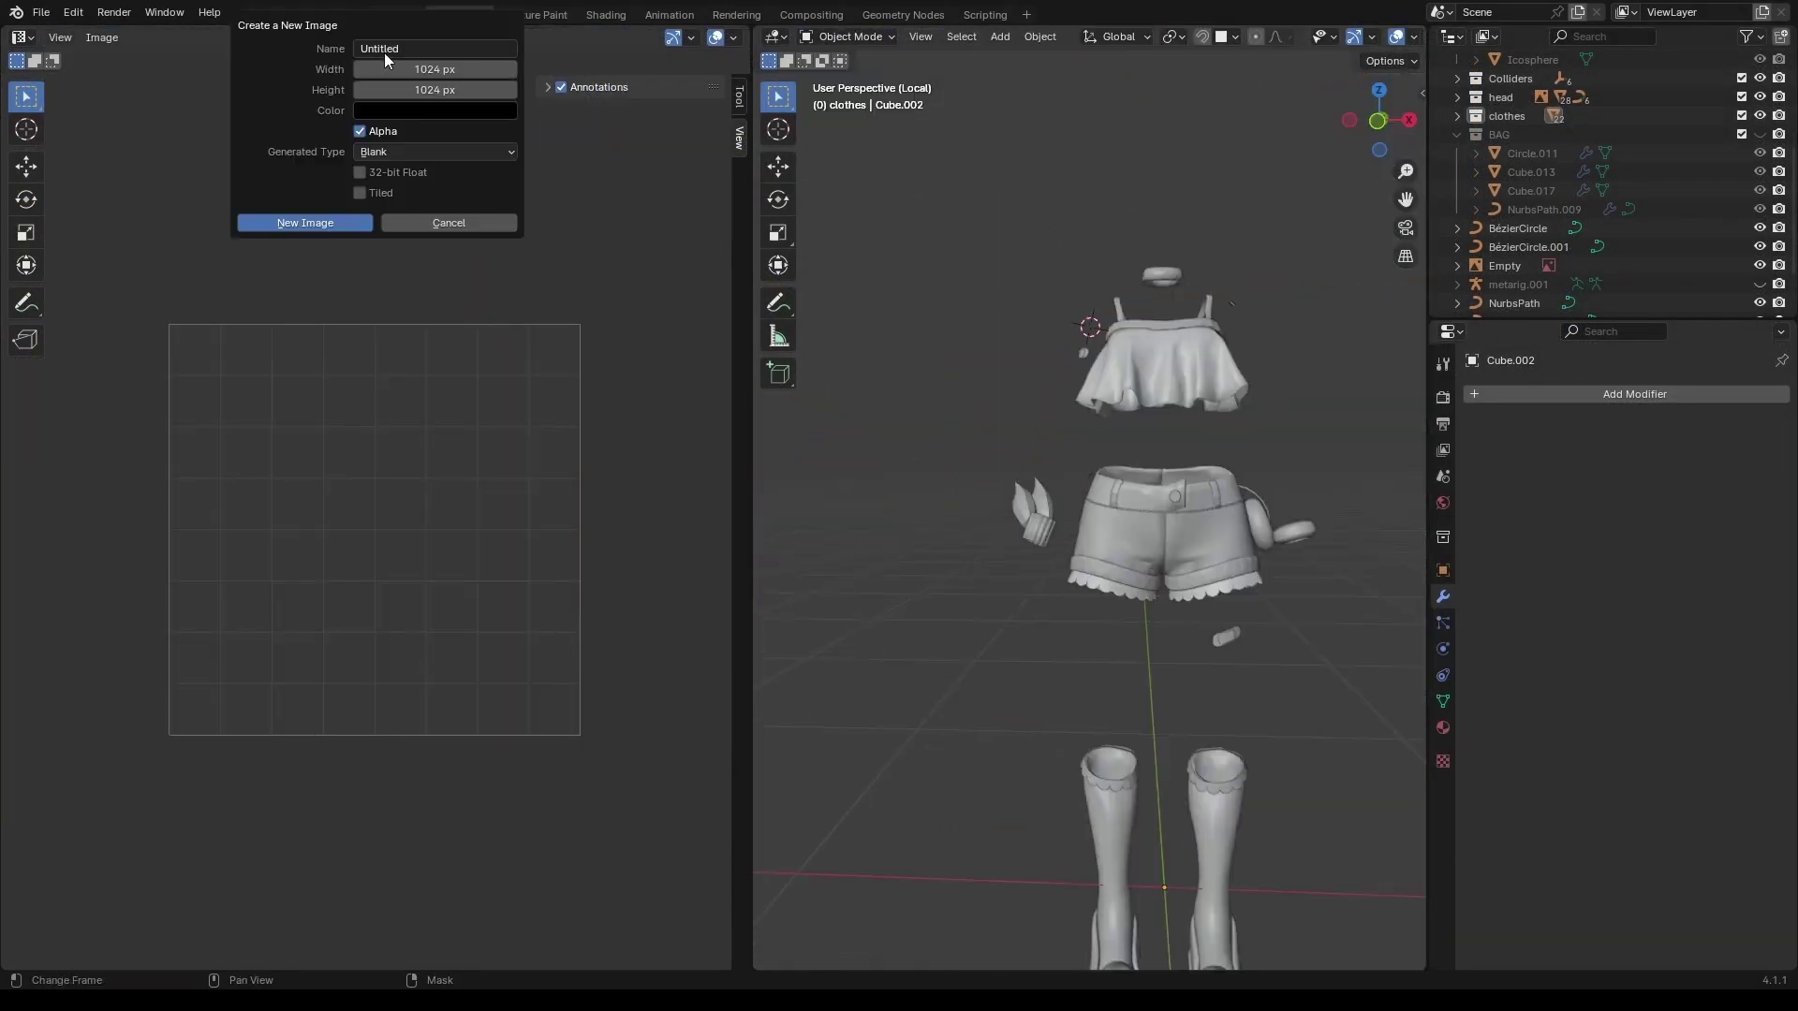
{"action": "scroll", "coordinate": [363, 239], "scroll_direction": "down", "scroll_amount": 2}
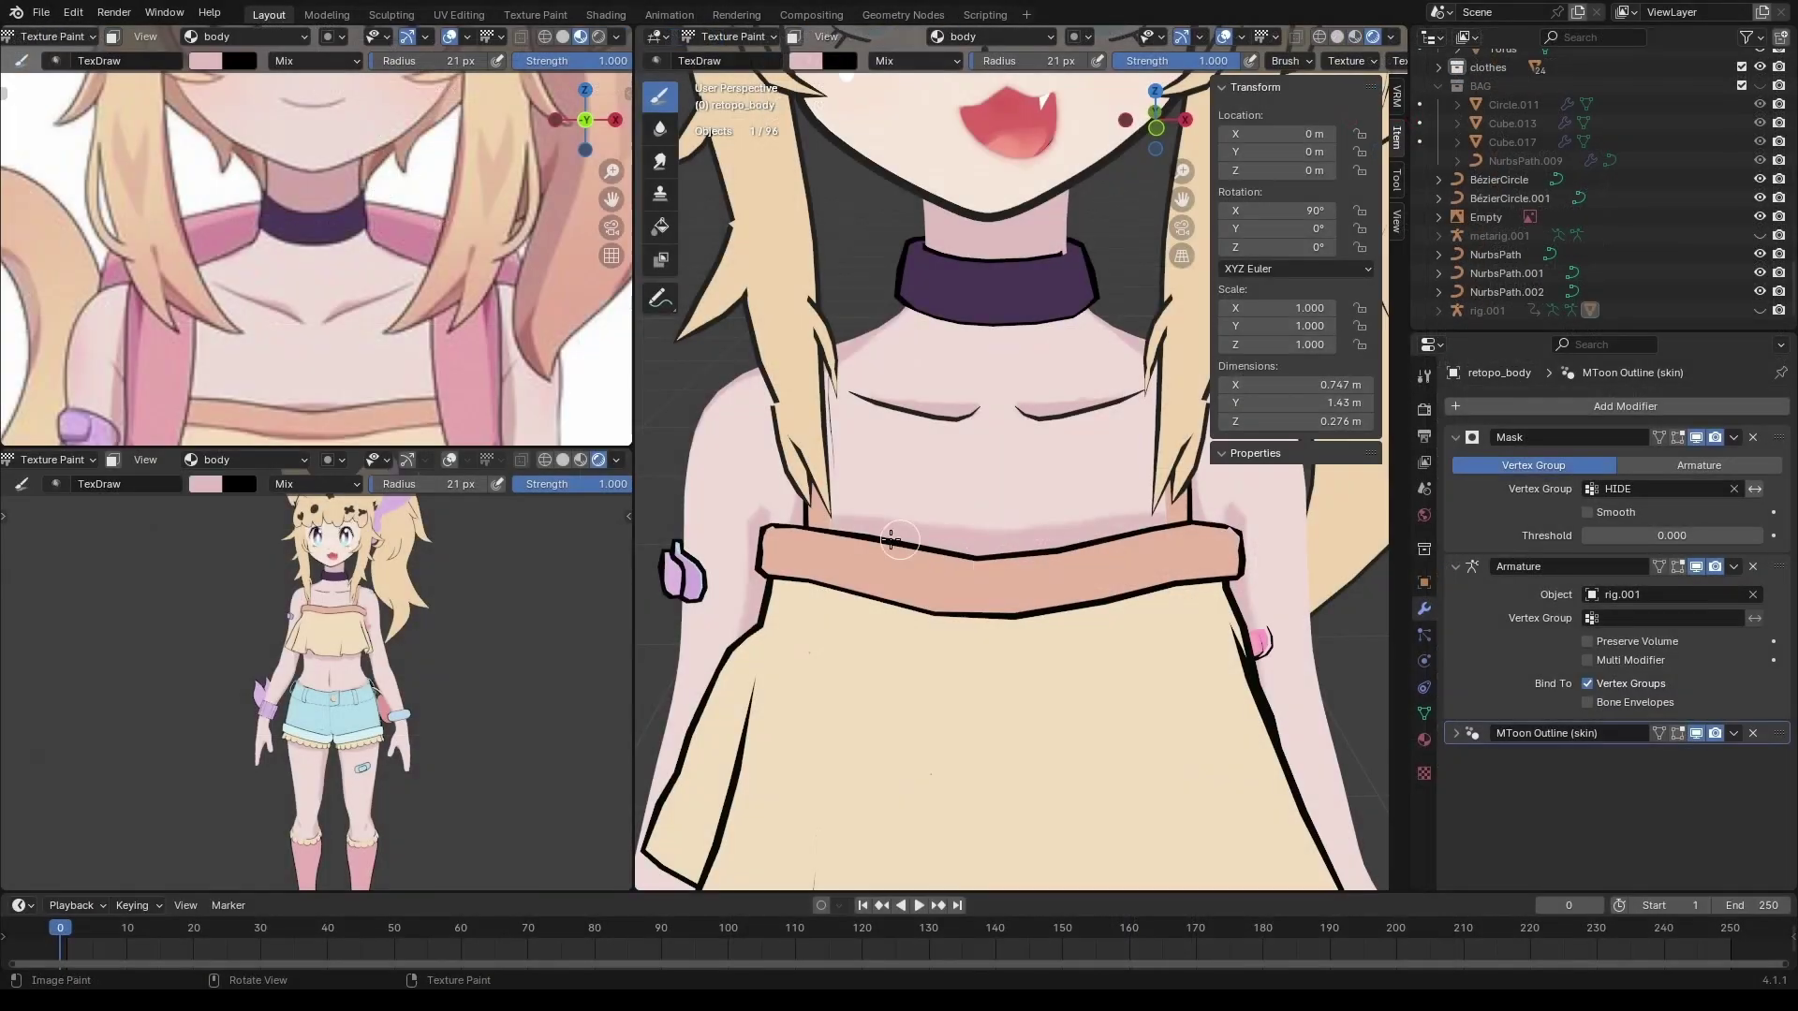
{"action": "scroll", "coordinate": [918, 534], "scroll_direction": "down", "scroll_amount": 4}
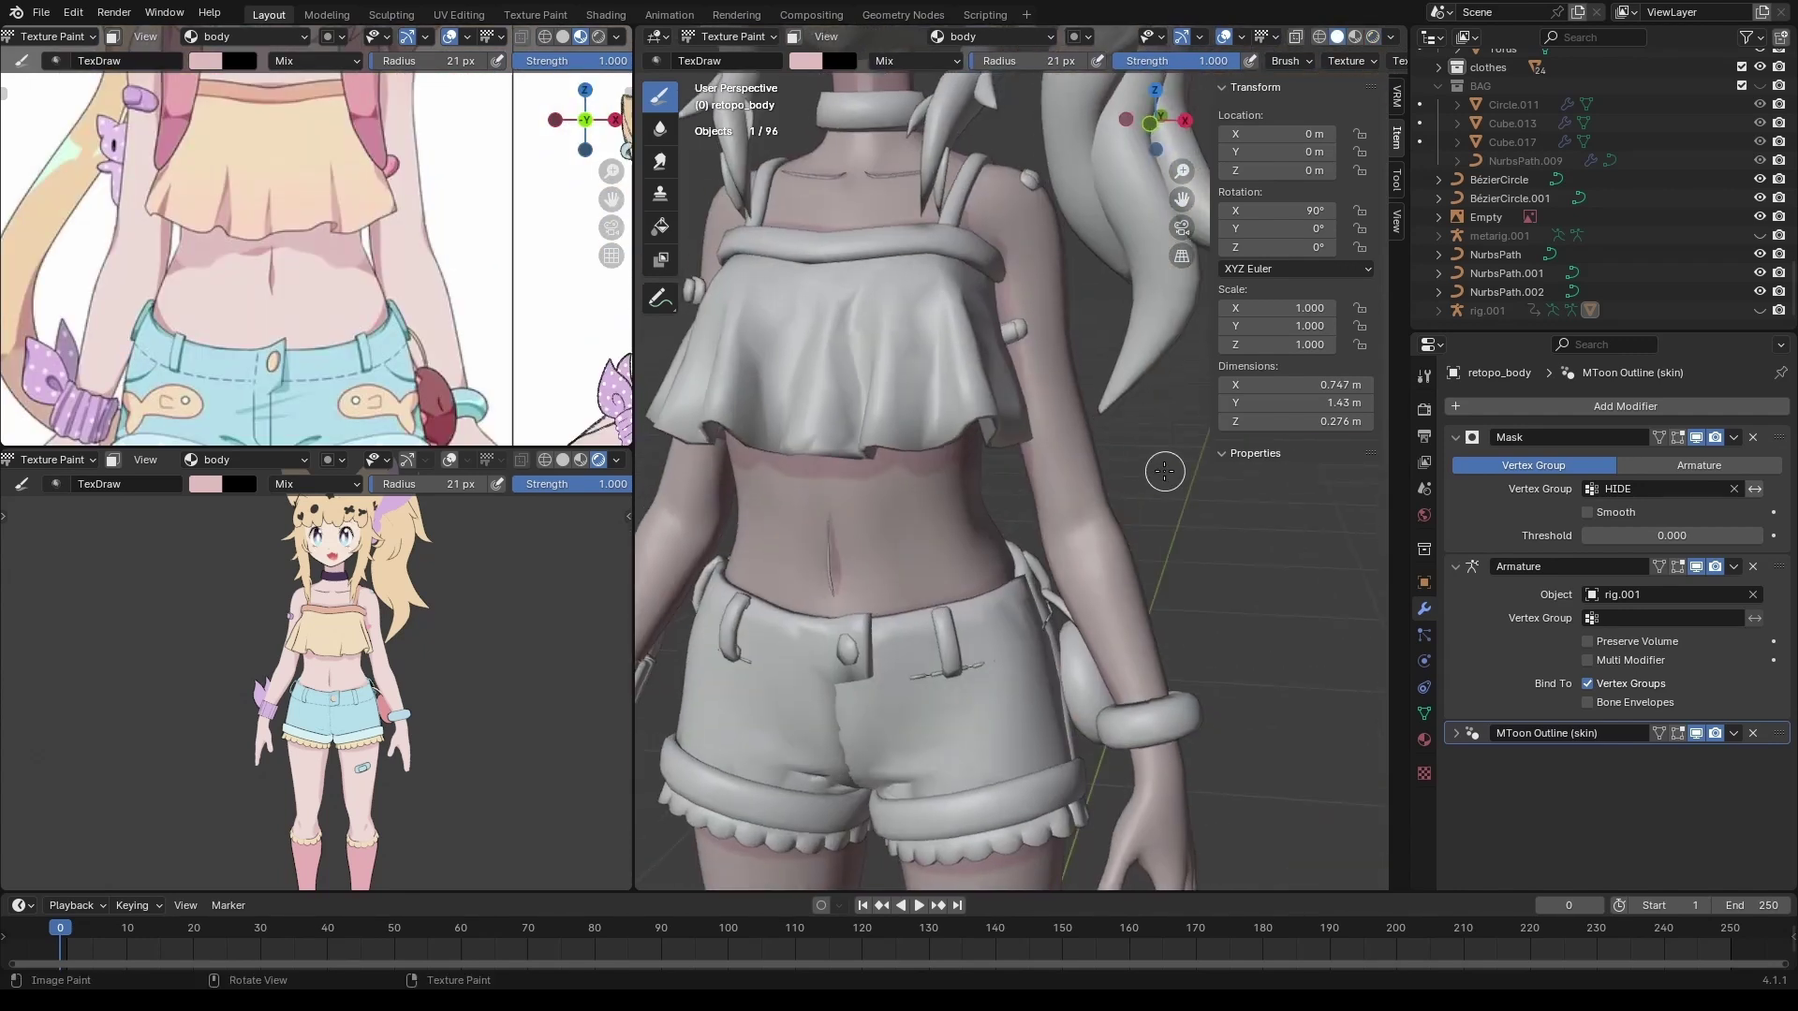
{"action": "mouse_move", "coordinate": [1163, 469]}
{"action": "middle_mouse_down"}
{"action": "mouse_move", "coordinate": [1055, 561]}
{"action": "mouse_move", "coordinate": [927, 566]}
{"action": "middle_mouse_up"}
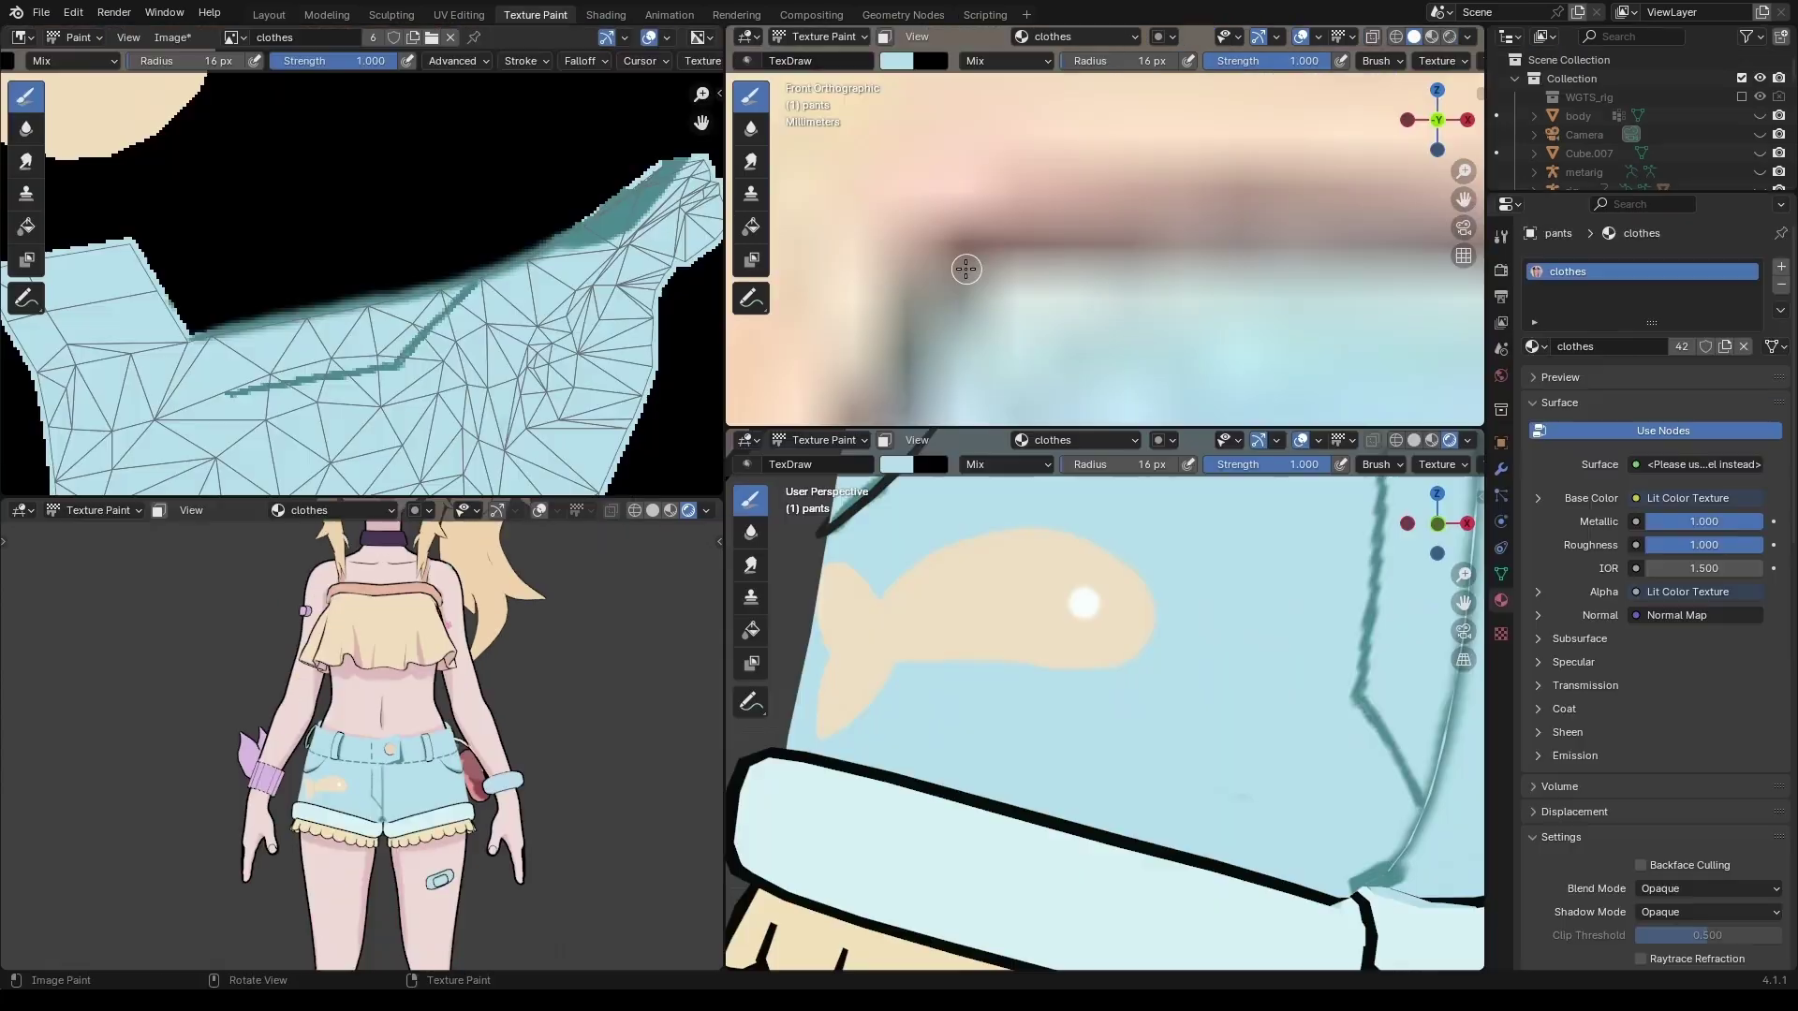
Paint a dark stroke on the fish motif of the shorts.
{"action": "scroll", "coordinate": [1015, 293], "scroll_direction": "down", "scroll_amount": 3}
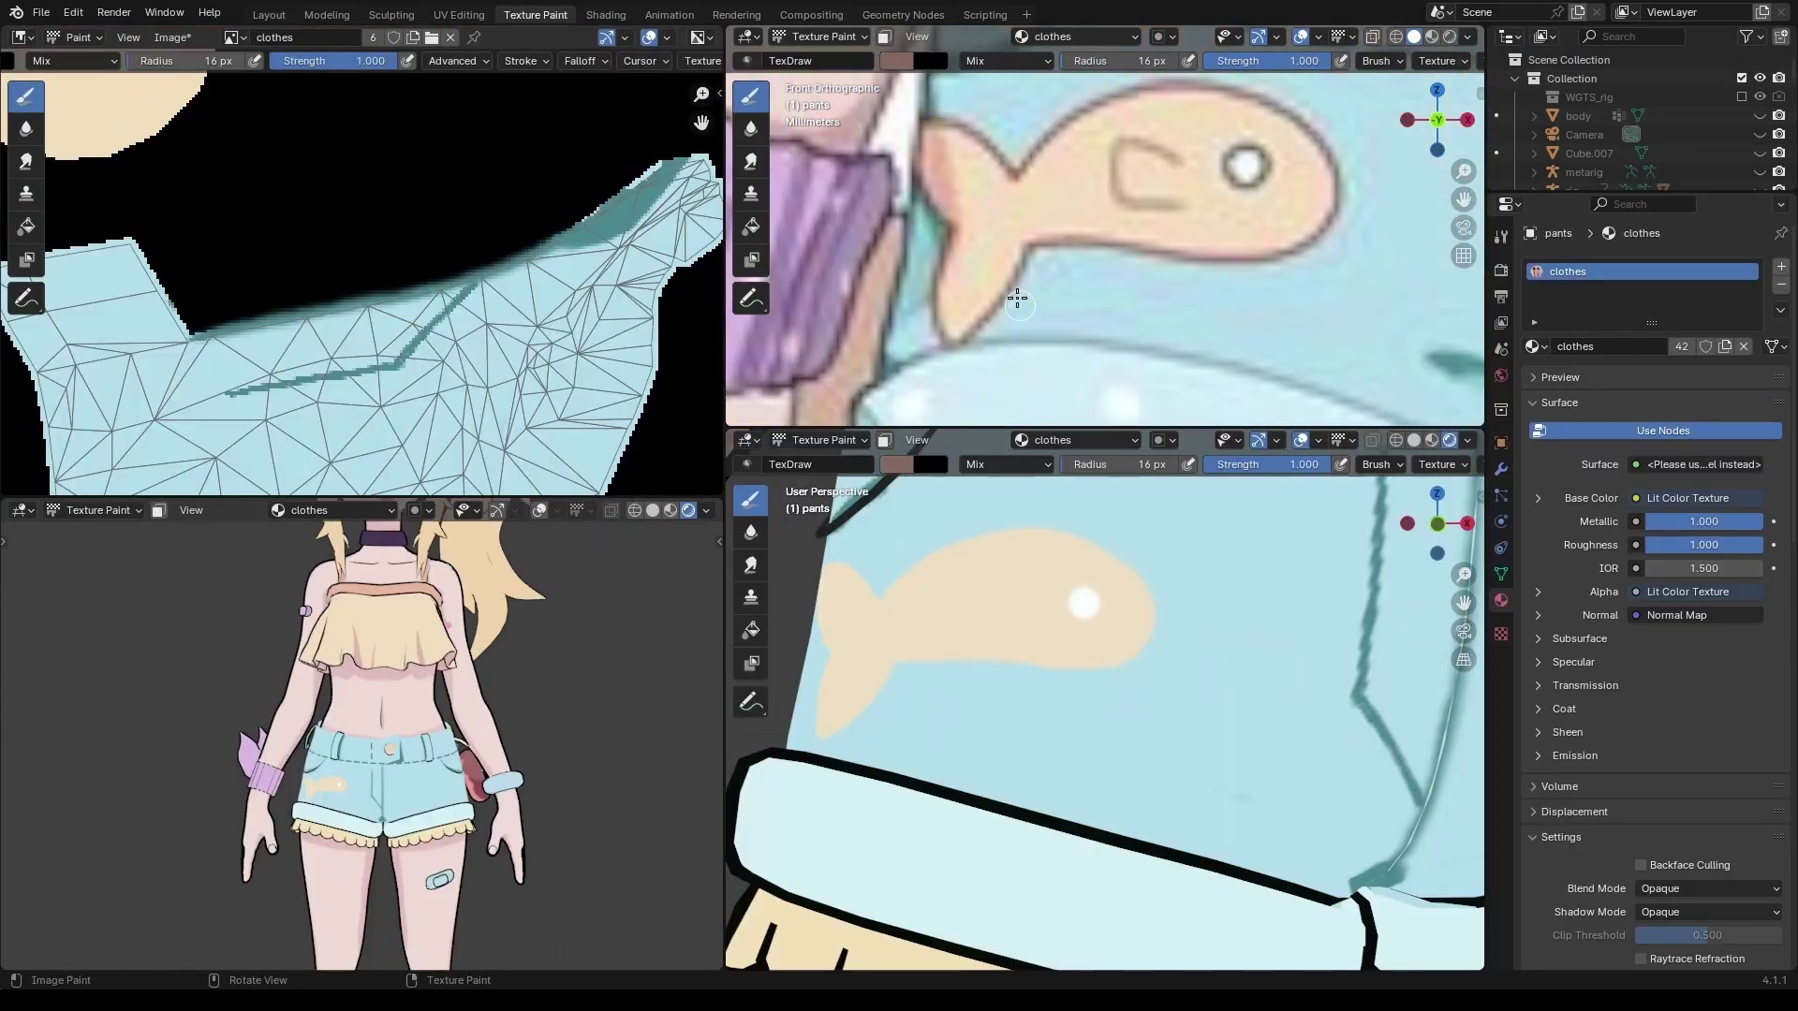
{"action": "left_click_drag", "start_coordinate": [988, 663], "coordinate": [1081, 674]}
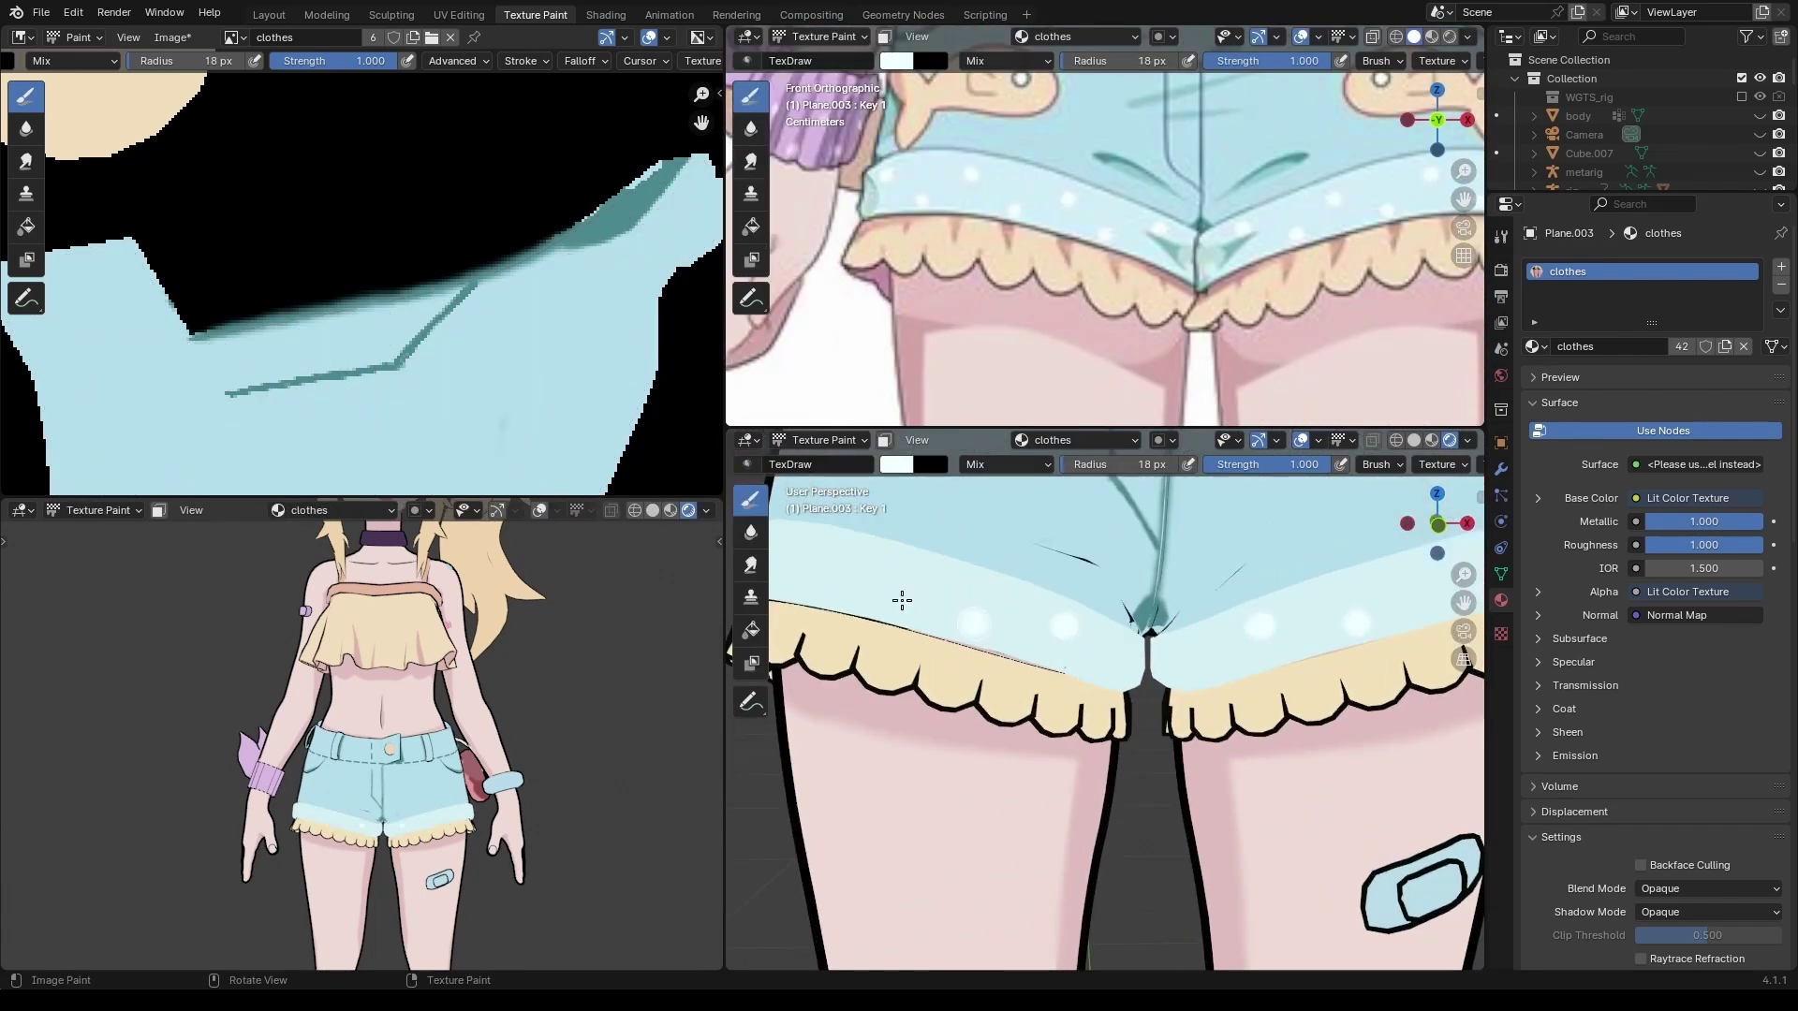
{"action": "scroll", "coordinate": [901, 600], "scroll_direction": "down", "scroll_amount": 8}
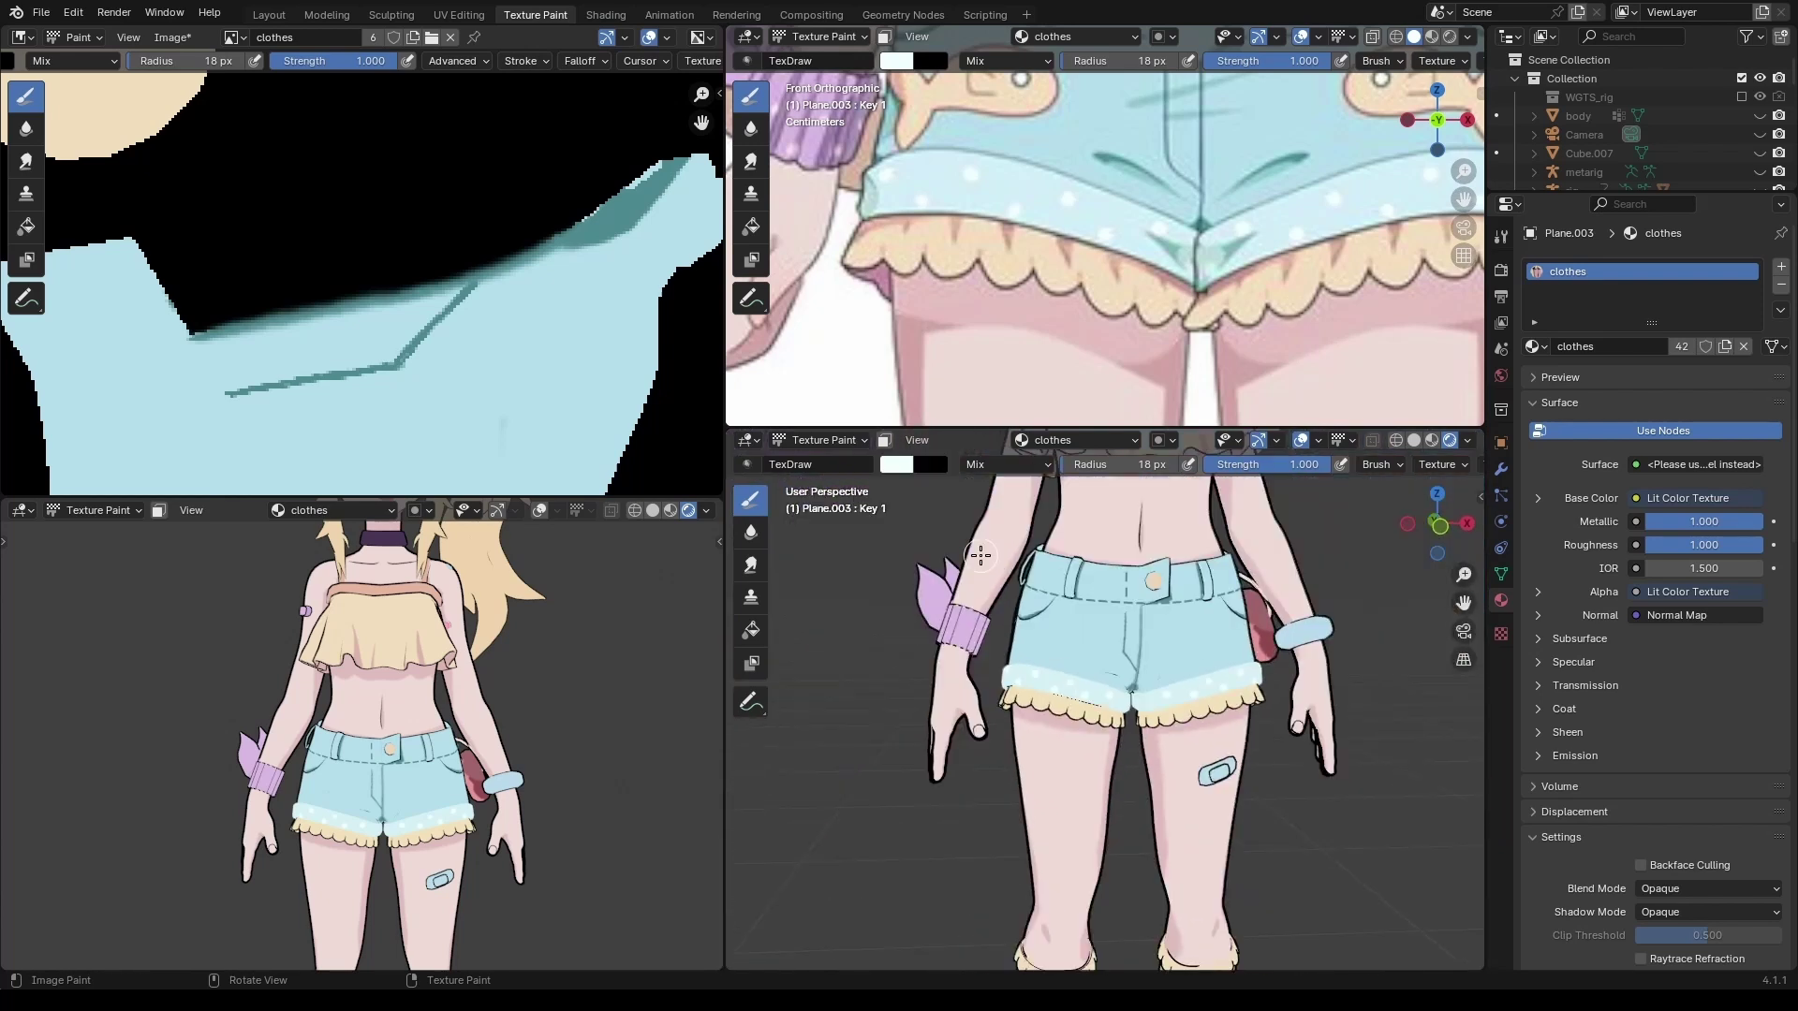
{"action": "middle_click_drag", "start_coordinate": [910, 288], "coordinate": [1008, 282], "text": "shift"}
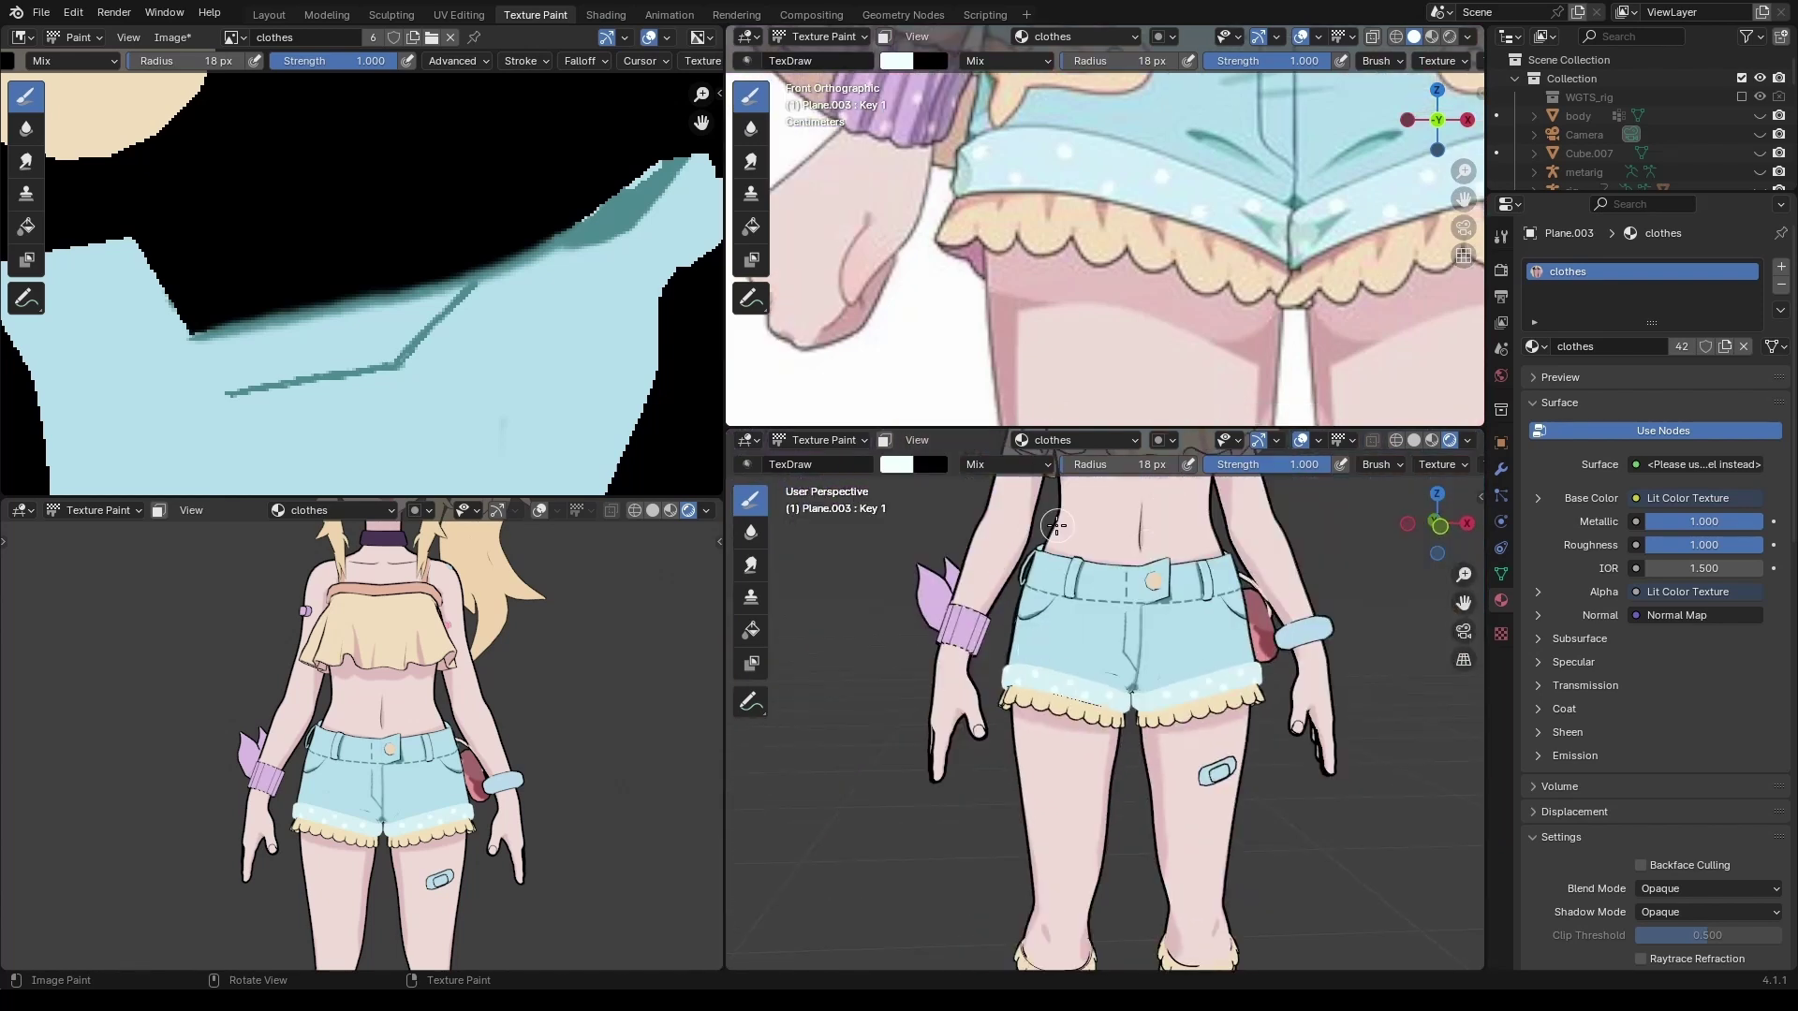
{"action": "scroll", "coordinate": [1063, 385], "scroll_direction": "down", "scroll_amount": 3}
{"action": "scroll", "coordinate": [1084, 300], "scroll_direction": "up", "scroll_amount": 8}
Sample the teal colour with S for the shorts' crease marks.
{"action": "key", "text": "s"}
{"action": "scroll", "coordinate": [1096, 635], "scroll_direction": "up", "scroll_amount": 6}
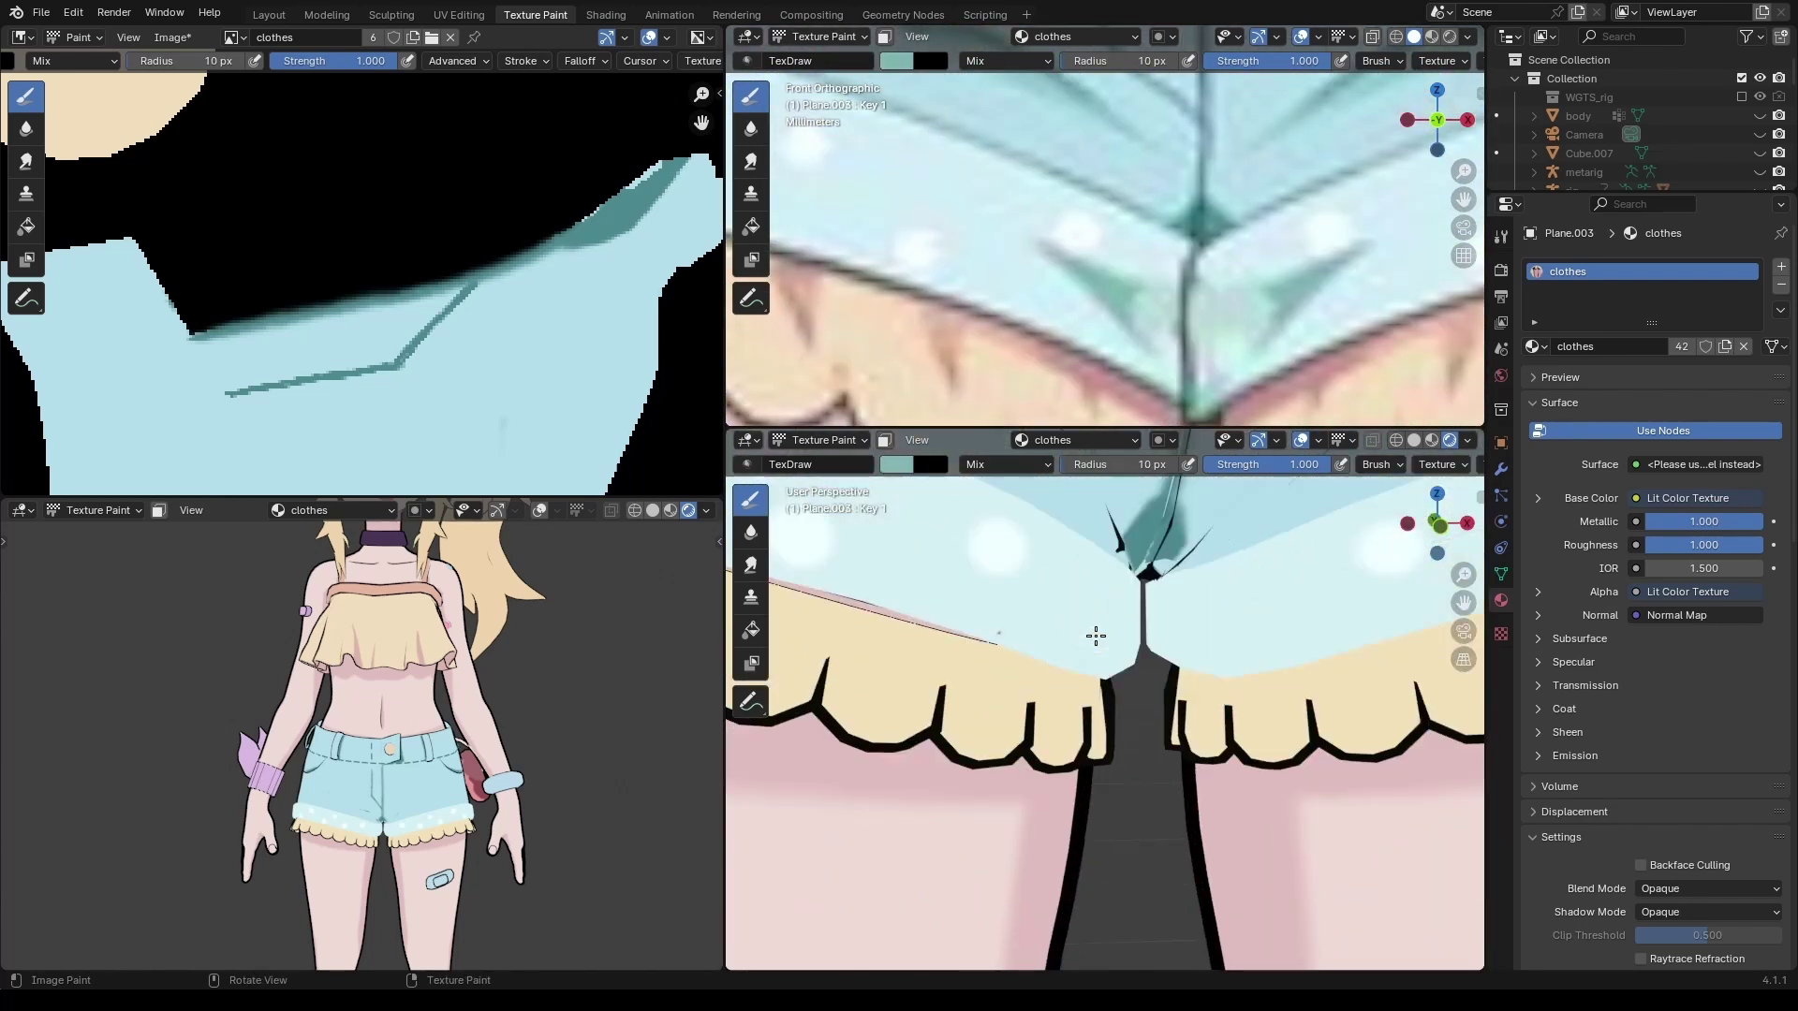
{"action": "scroll", "coordinate": [990, 585], "scroll_direction": "up", "scroll_amount": 2}
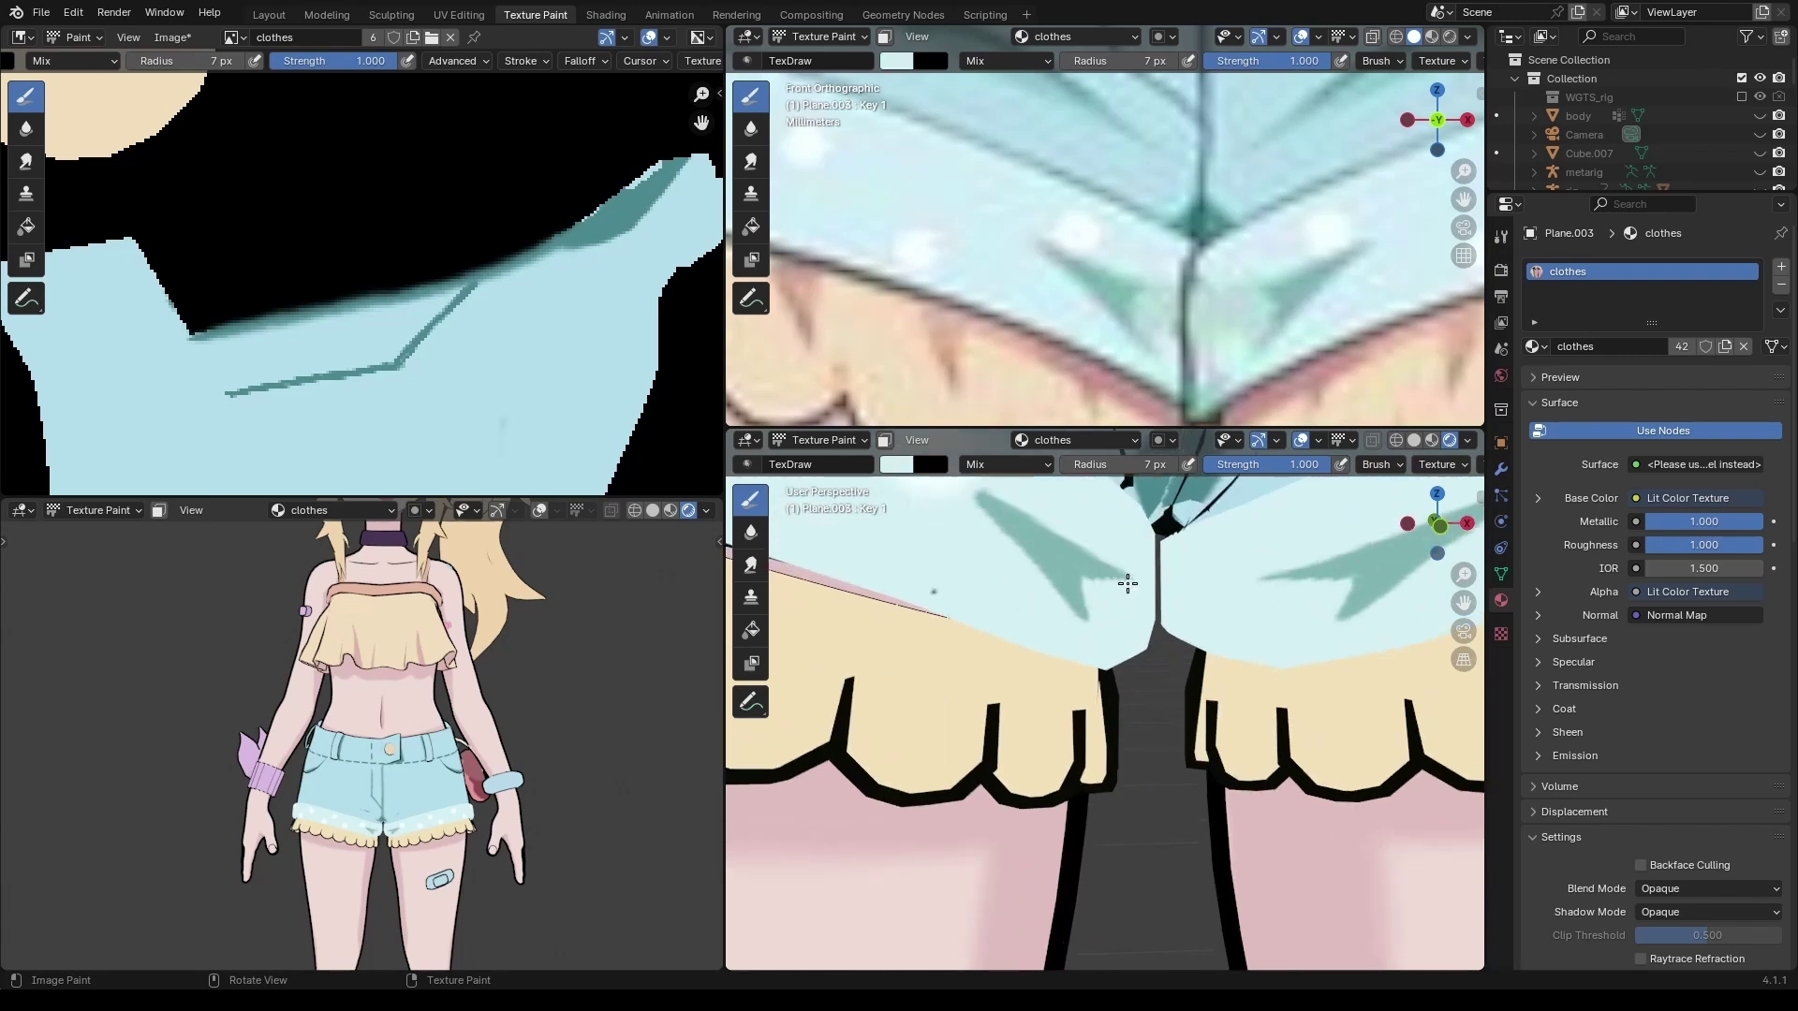
{"action": "scroll", "coordinate": [1127, 583], "scroll_direction": "down", "scroll_amount": 5}
{"action": "scroll", "coordinate": [1105, 243], "scroll_direction": "down", "scroll_amount": 6}
{"action": "scroll", "coordinate": [450, 691], "scroll_direction": "up", "scroll_amount": 4}
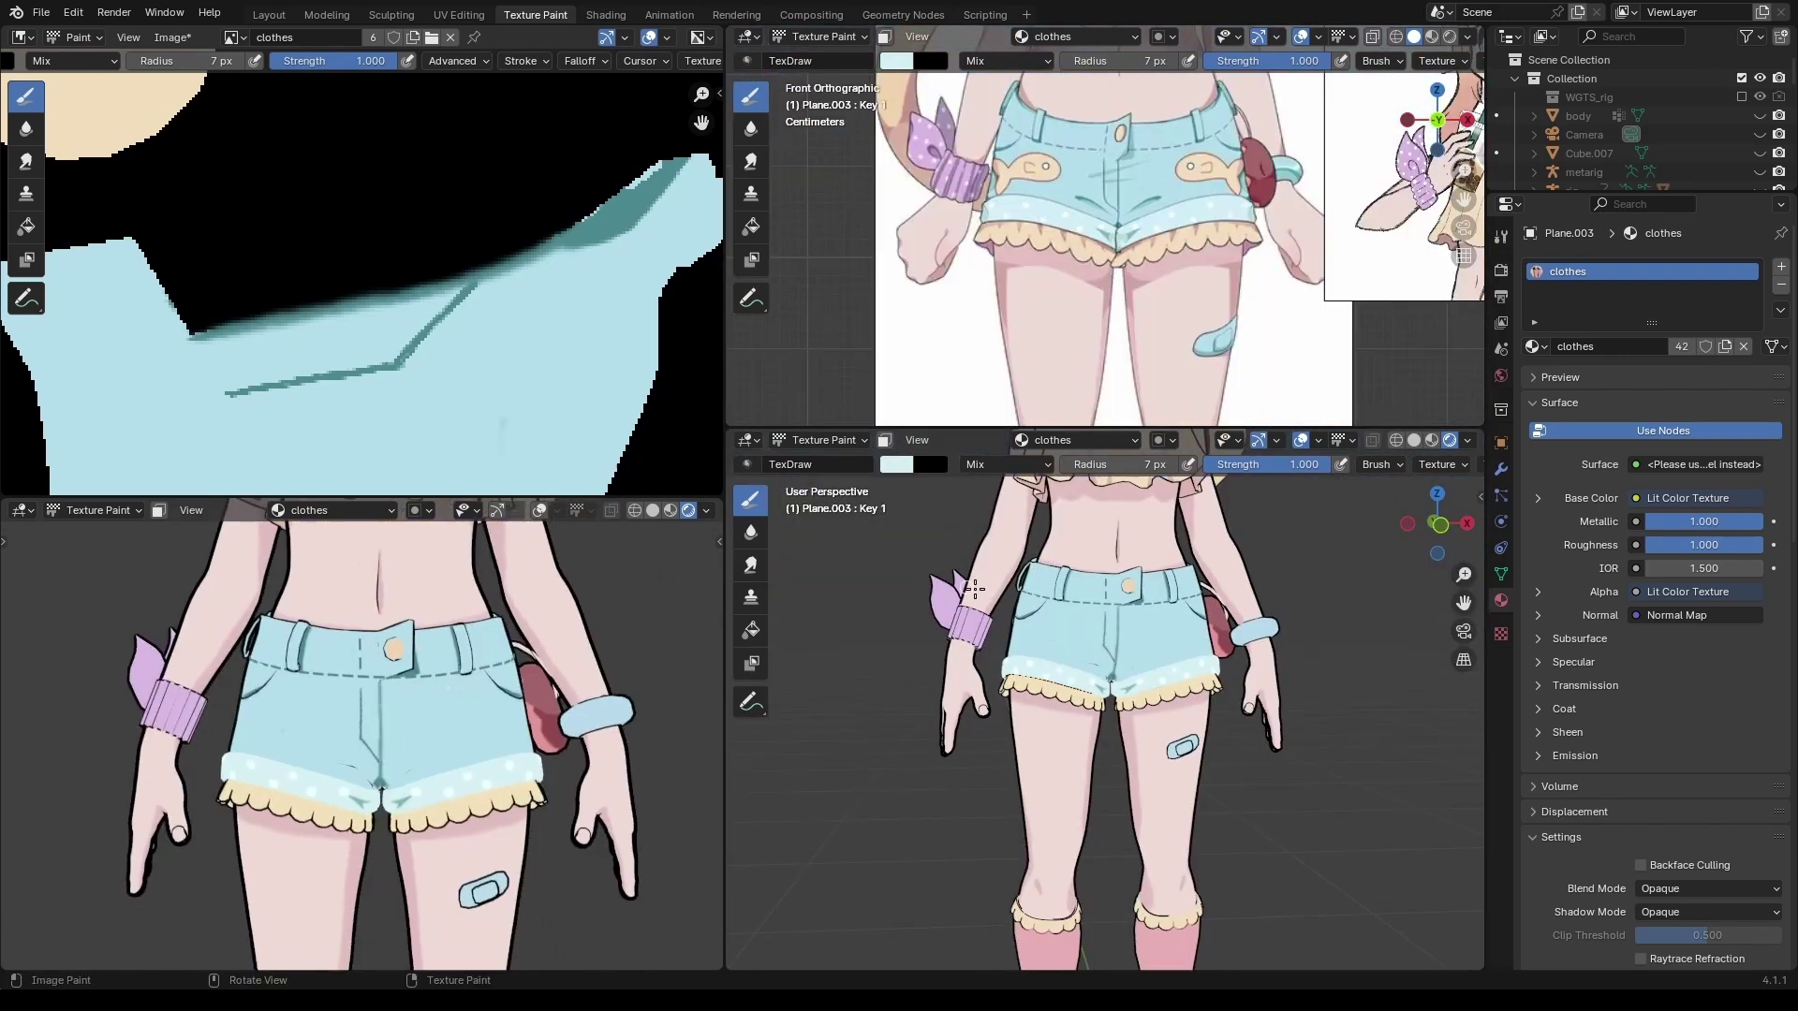
{"action": "scroll", "coordinate": [1105, 281], "scroll_direction": "up", "scroll_amount": 5}
Switch over to painting the body's skin.
{"action": "key", "text": "alt+q"}
{"action": "scroll", "coordinate": [993, 574], "scroll_direction": "up", "scroll_amount": 3}
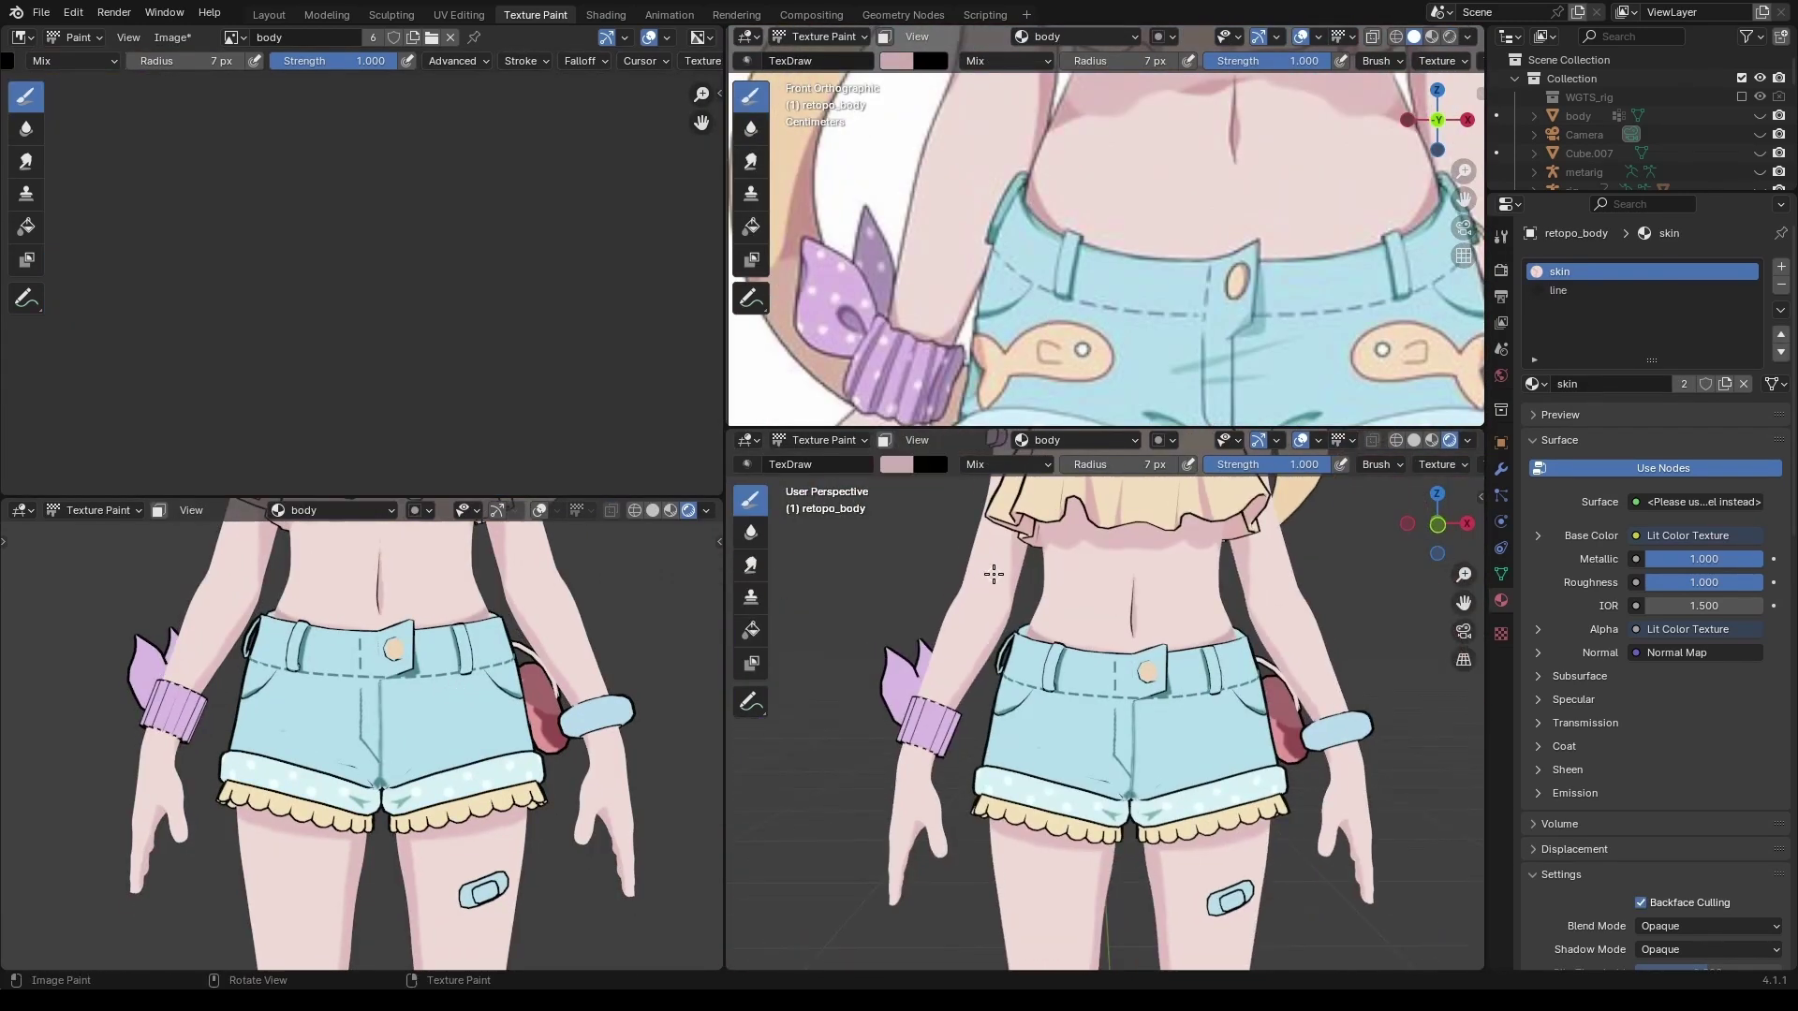
{"action": "scroll", "coordinate": [1007, 594], "scroll_direction": "up", "scroll_amount": 3}
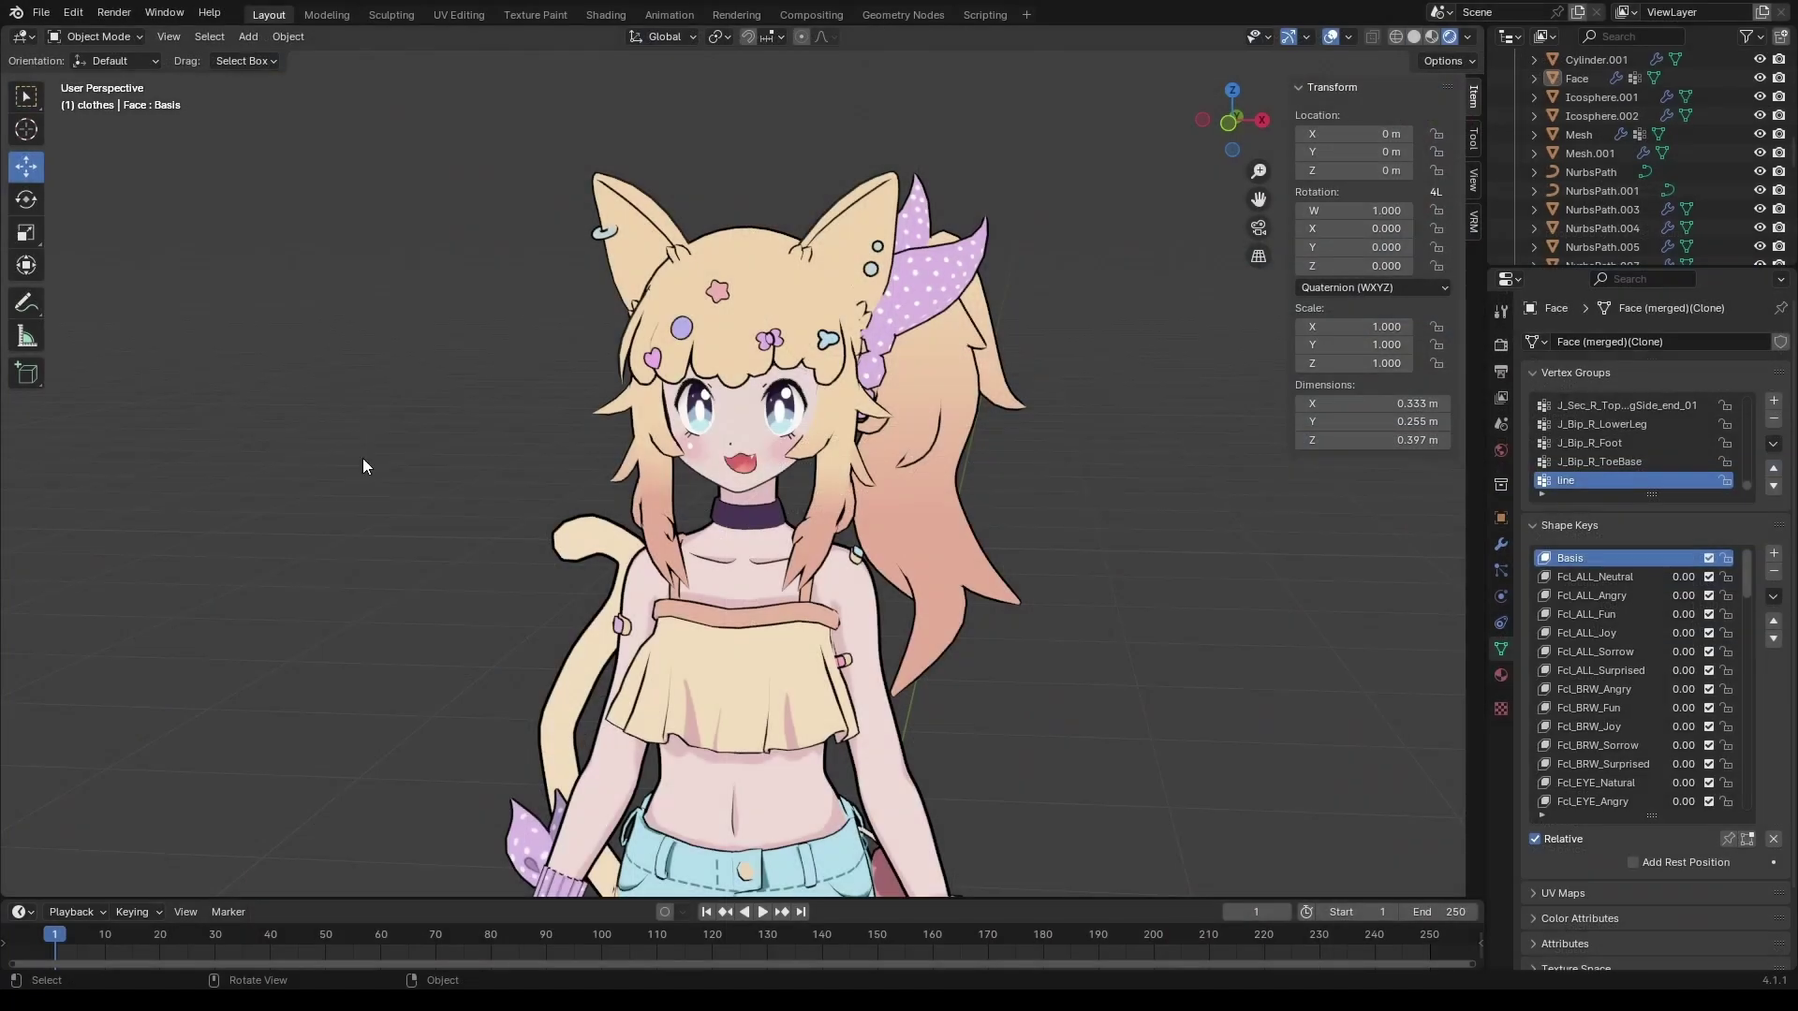
Move the right hand bones into place from a side view.
{"action": "scroll", "coordinate": [363, 458], "scroll_direction": "up", "scroll_amount": 3}
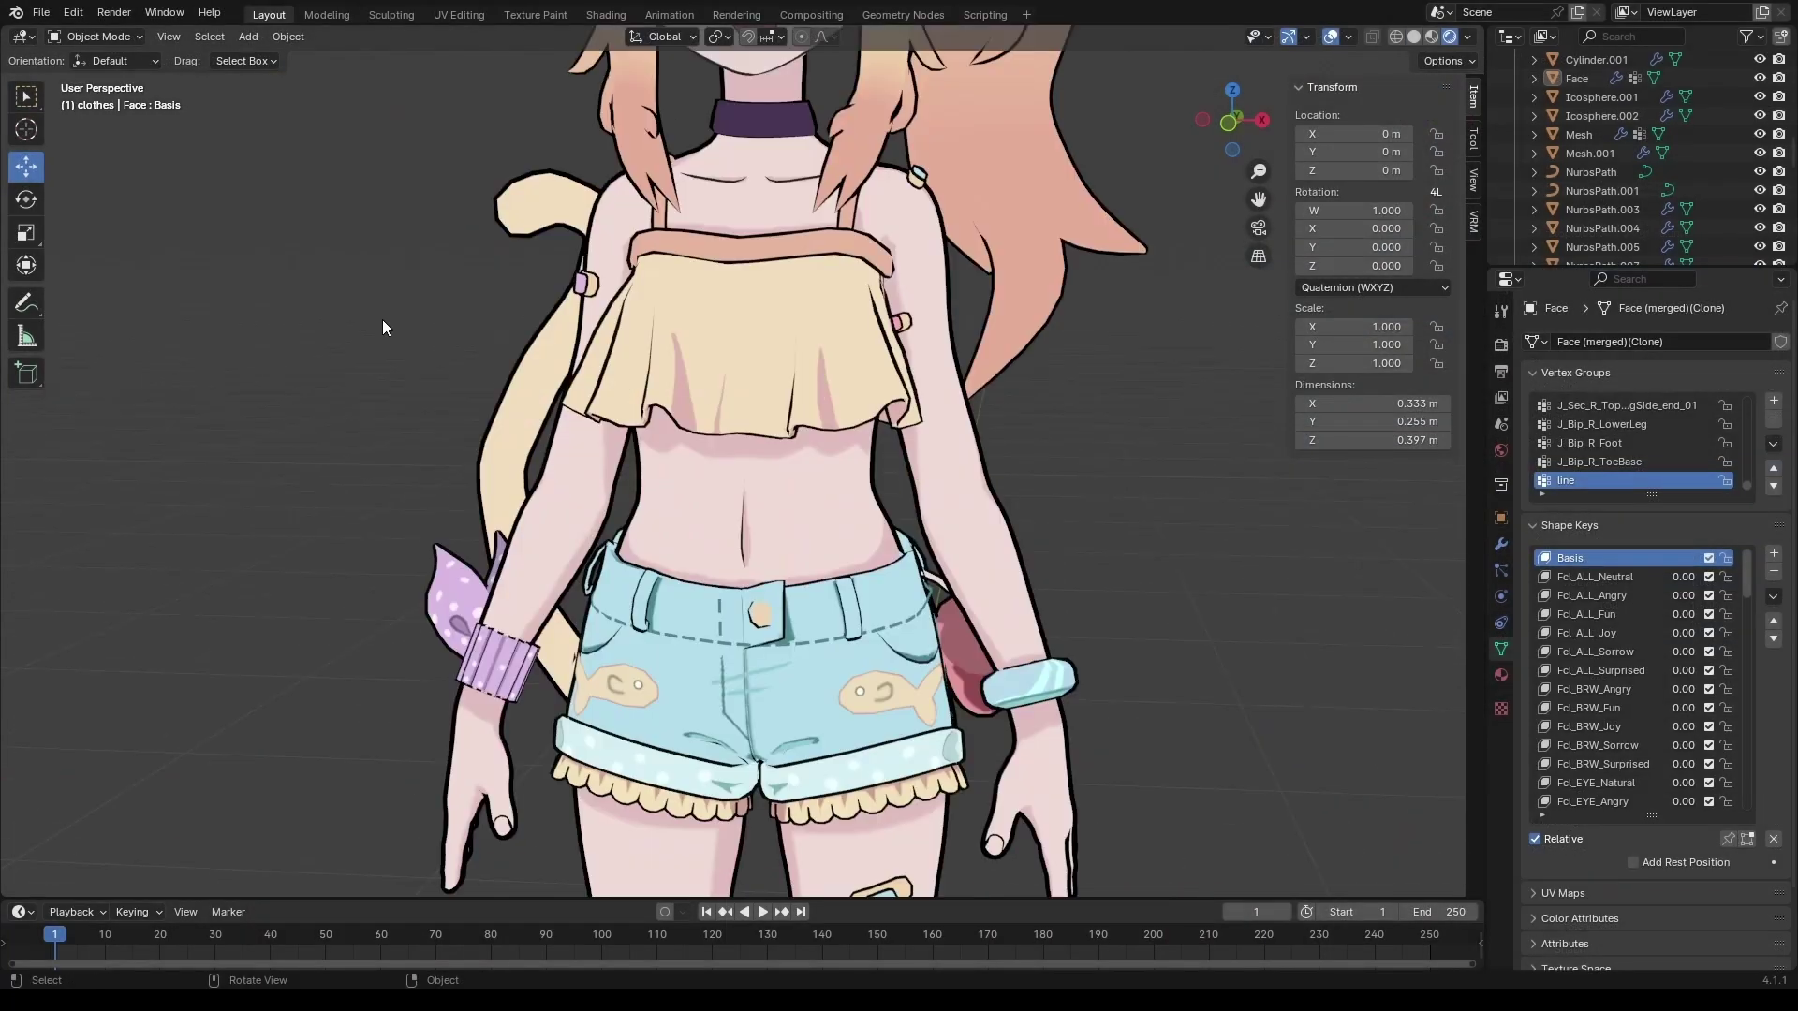
{"action": "scroll", "coordinate": [382, 319], "scroll_direction": "down", "scroll_amount": 4}
{"action": "scroll", "coordinate": [541, 412], "scroll_direction": "up", "scroll_amount": 2}
{"action": "scroll", "coordinate": [525, 468], "scroll_direction": "down", "scroll_amount": 2}
{"action": "middle_click_drag", "start_coordinate": [491, 449], "coordinate": [590, 433]}
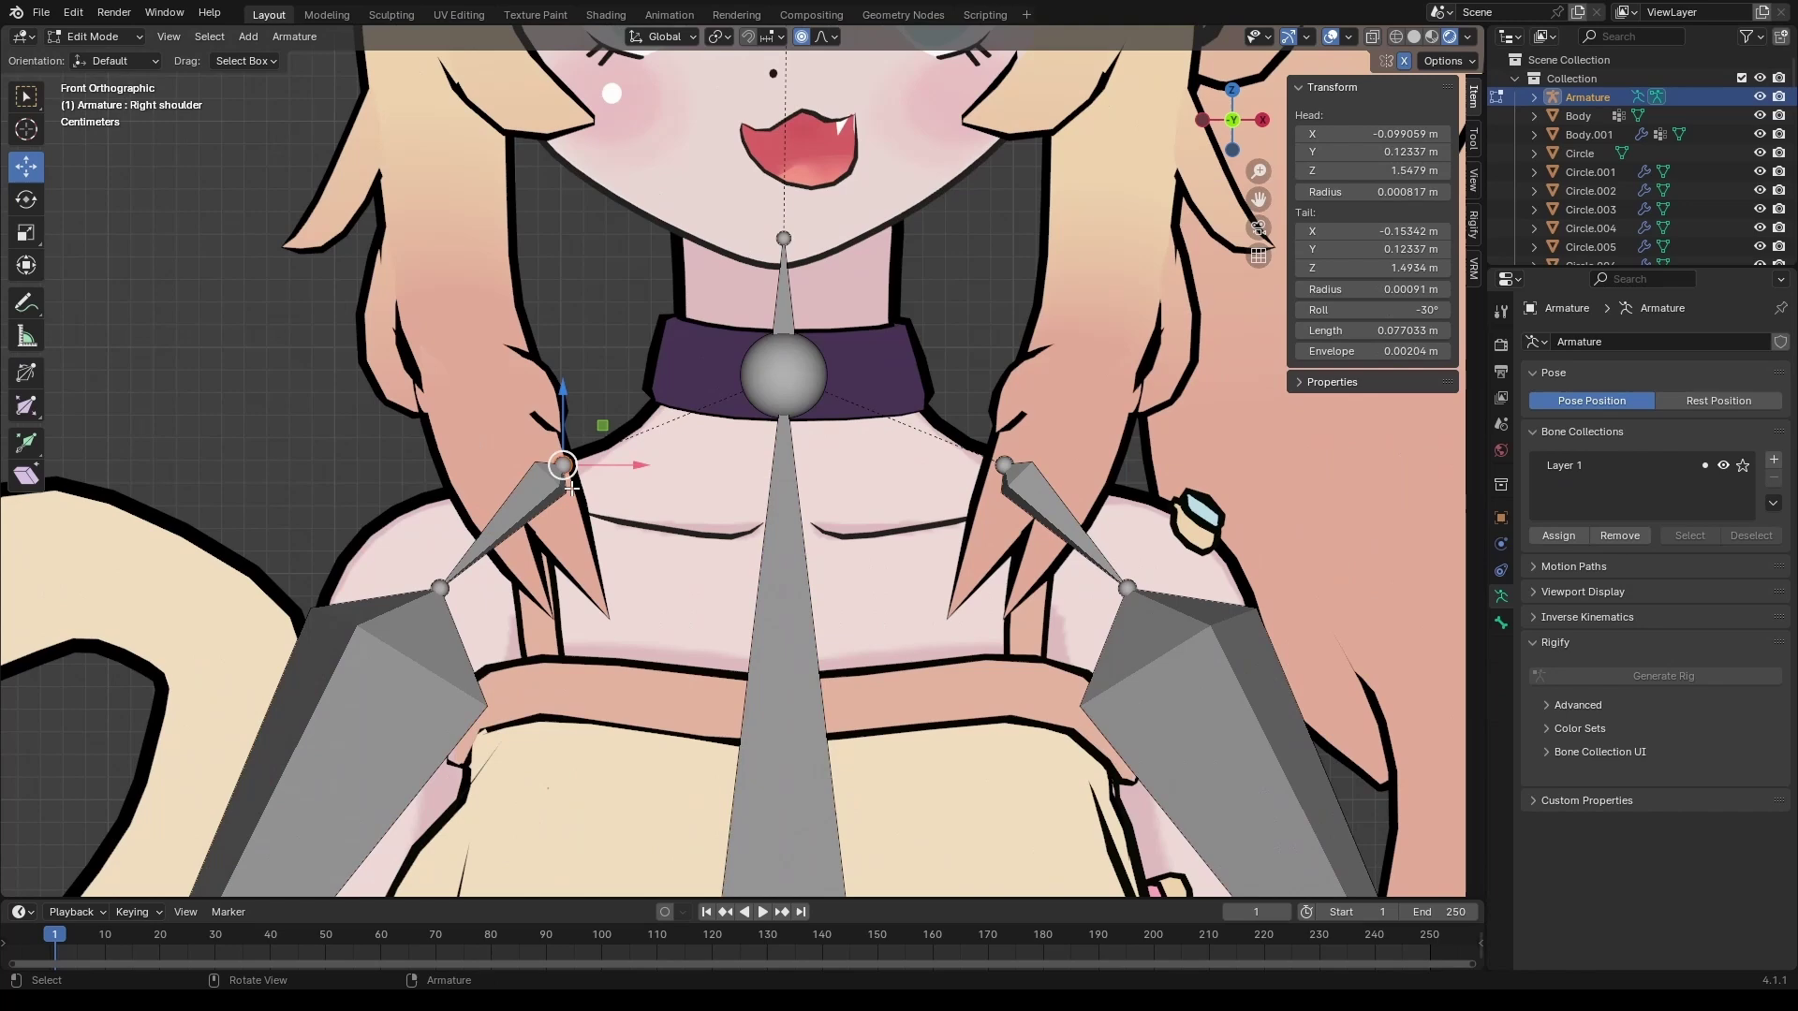
{"action": "scroll", "coordinate": [571, 488], "scroll_direction": "down", "scroll_amount": 2}
{"action": "middle_click_drag", "start_coordinate": [572, 488], "coordinate": [599, 281], "text": "shift"}
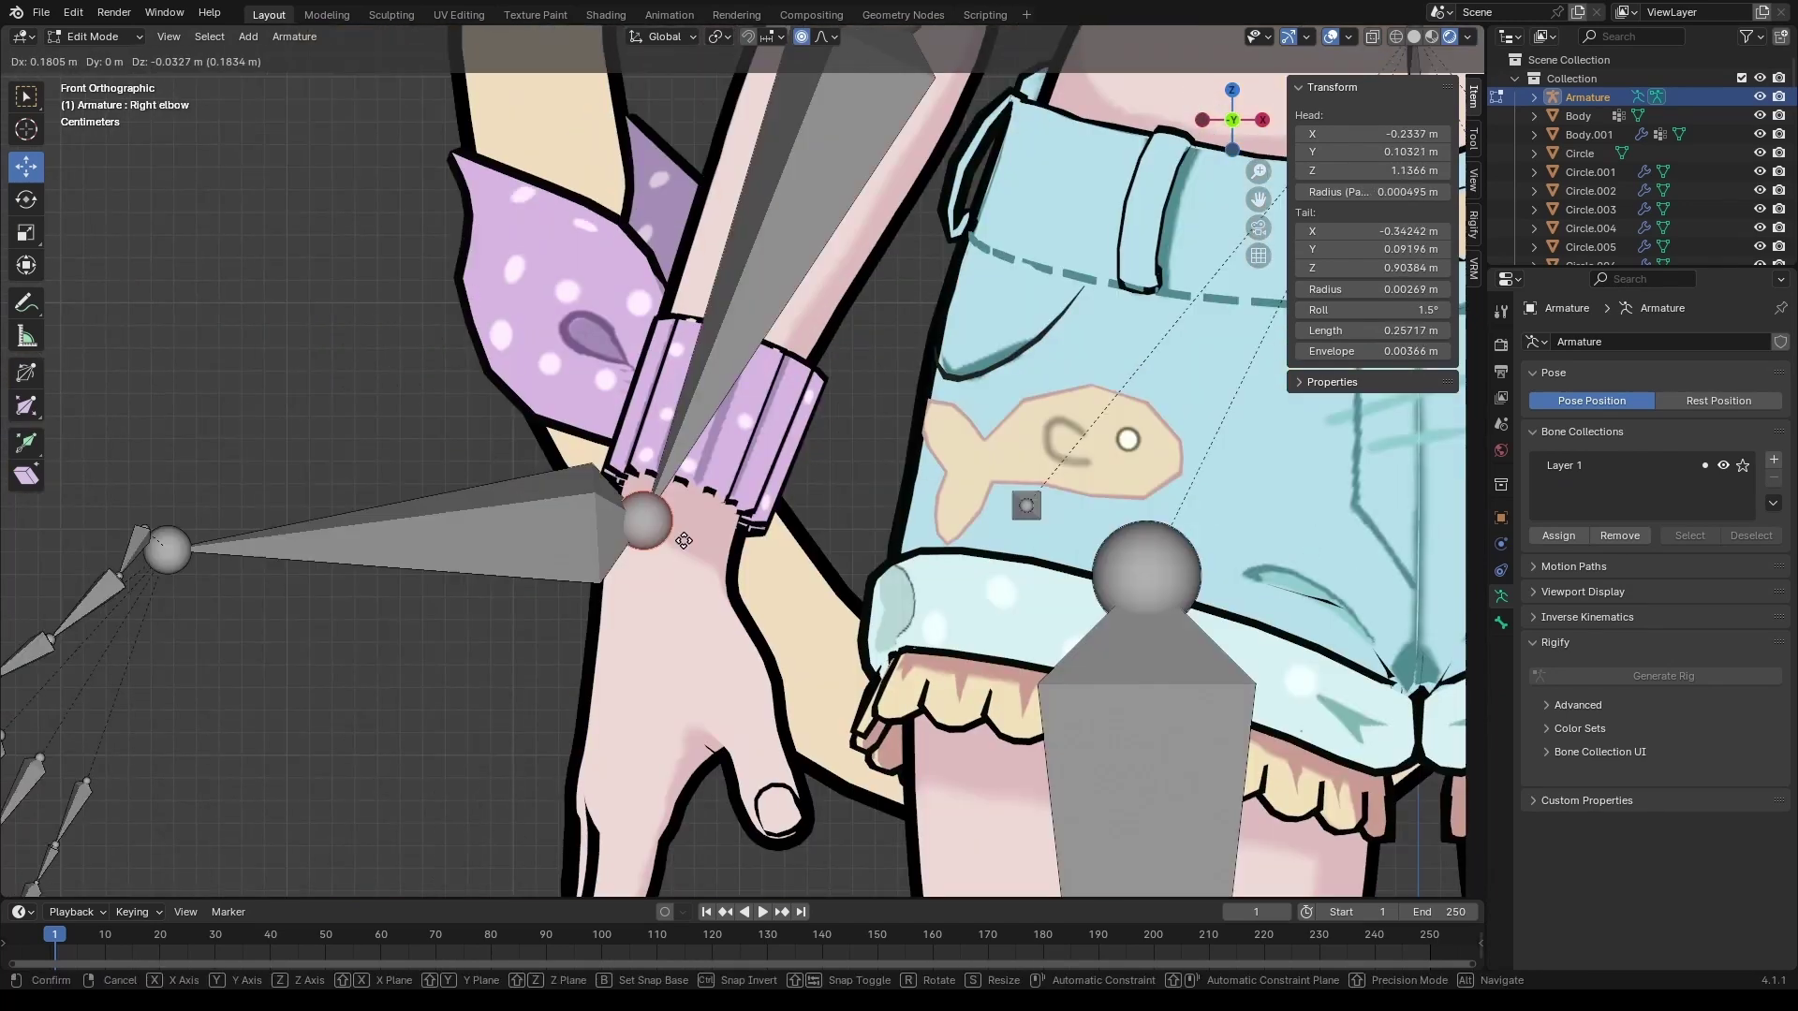
{"action": "scroll", "coordinate": [656, 515], "scroll_direction": "down", "scroll_amount": 2}
{"action": "key", "text": "g"}
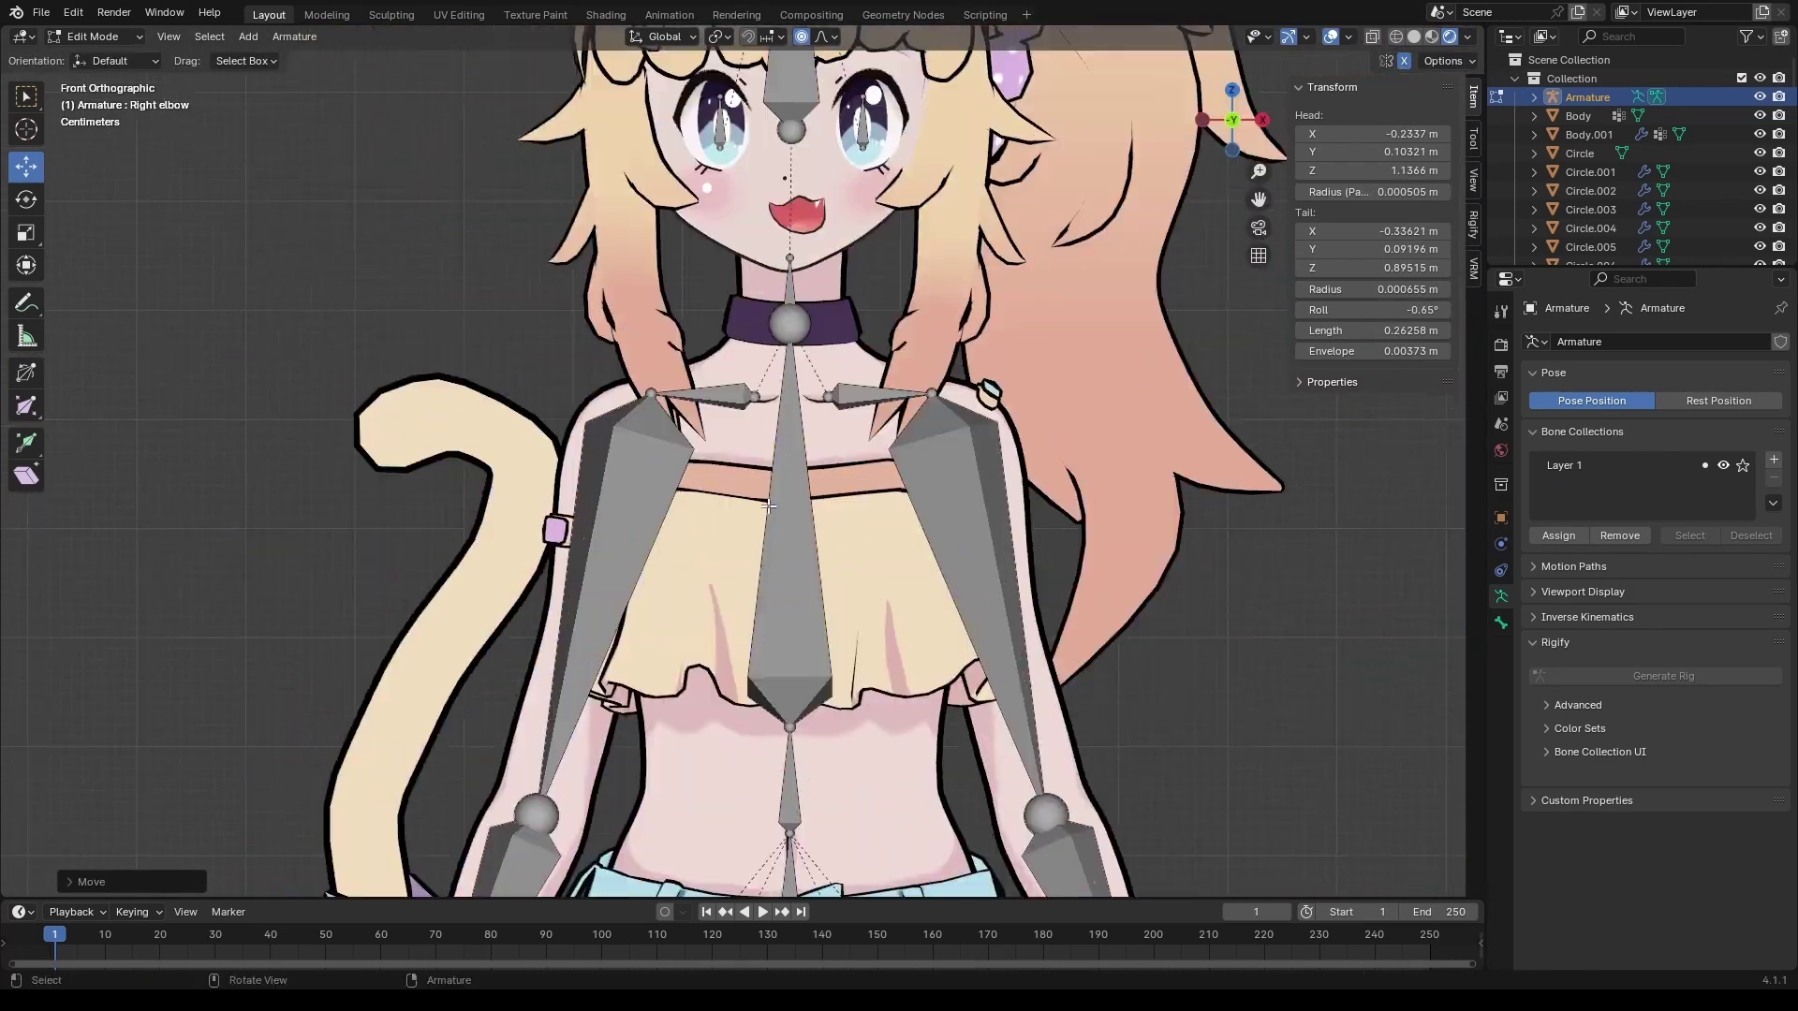
Check the leg bones and Buttcheek.L against the feet and hips.
{"action": "middle_click_drag", "start_coordinate": [823, 842], "coordinate": [824, 234], "text": "shift"}
{"action": "middle_click_drag", "start_coordinate": [656, 562], "coordinate": [712, 487]}
{"action": "left_click", "coordinate": [630, 722]}
{"action": "left_click", "coordinate": [626, 477]}
{"action": "scroll", "coordinate": [627, 477], "scroll_direction": "down", "scroll_amount": 3}
{"action": "scroll", "coordinate": [805, 489], "scroll_direction": "up", "scroll_amount": 5}
{"action": "left_click", "coordinate": [806, 489]}
{"action": "scroll", "coordinate": [806, 489], "scroll_direction": "down", "scroll_amount": 4}
In front view, reposition the Hips bone and check the Spine bone.
{"action": "key", "text": "KP_1"}
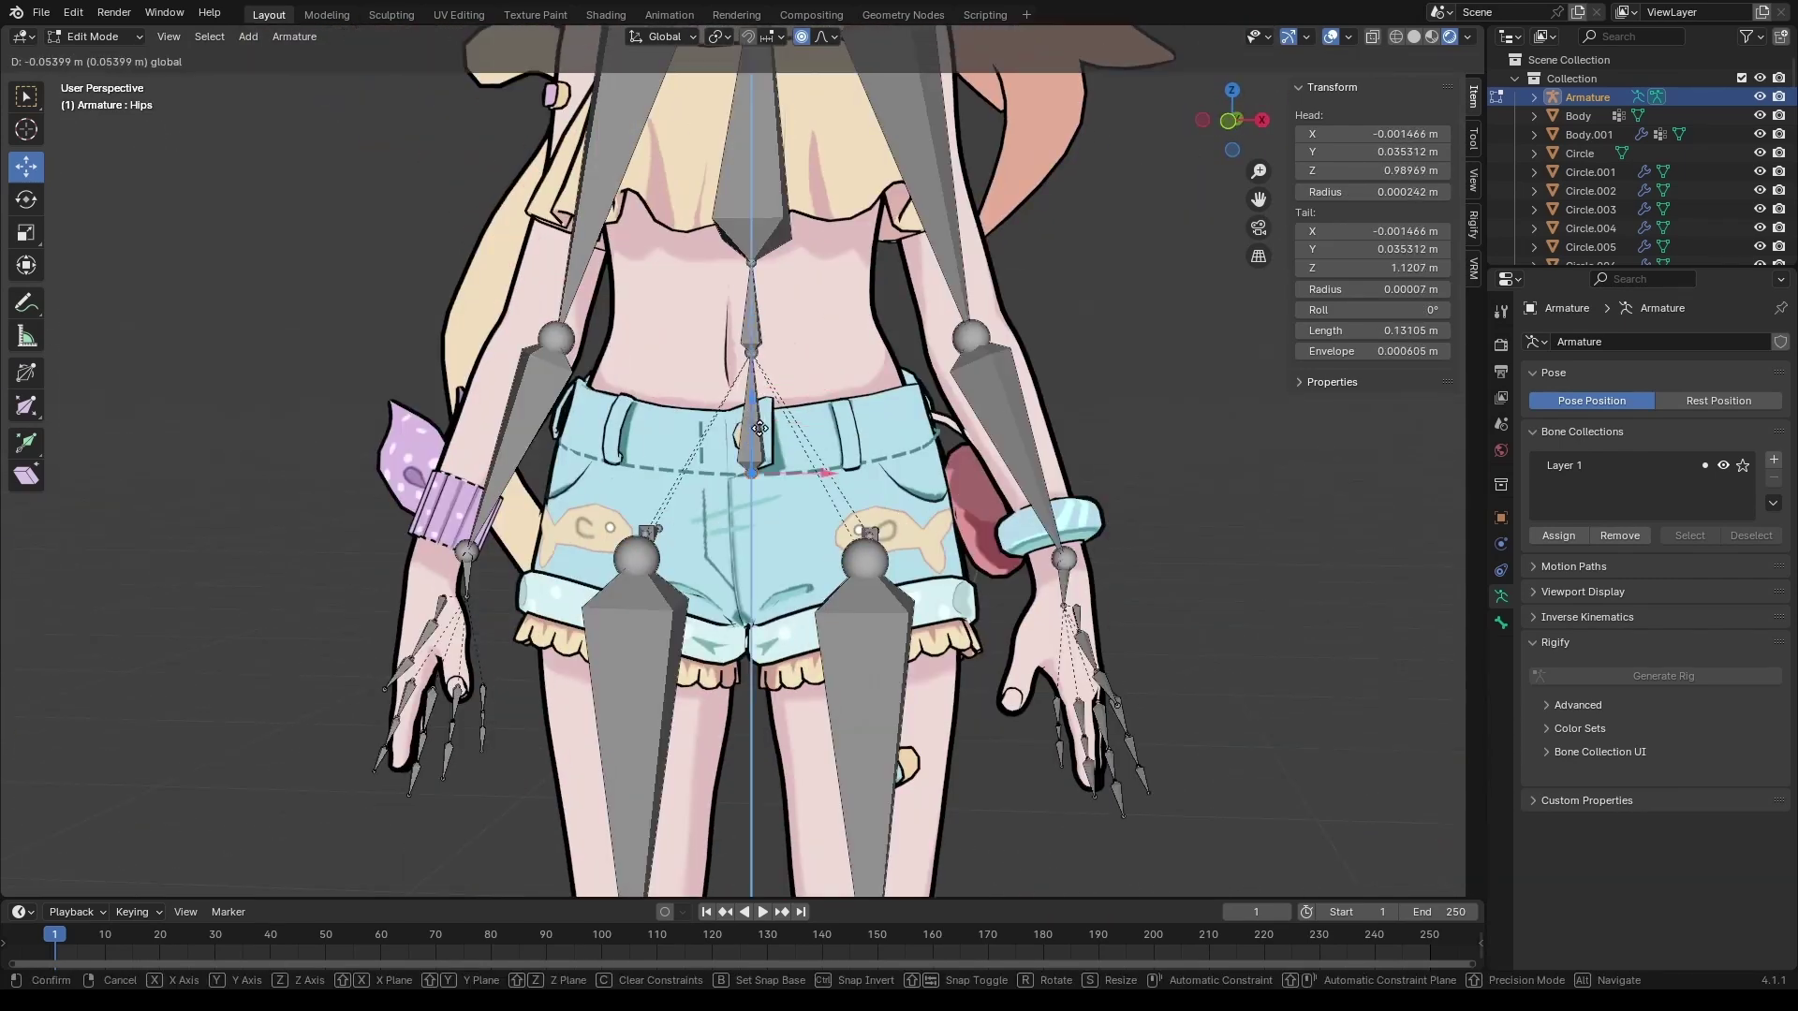
{"action": "scroll", "coordinate": [749, 288], "scroll_direction": "up", "scroll_amount": 3}
{"action": "left_click", "coordinate": [754, 290]}
{"action": "key", "text": "g"}
{"action": "left_click", "coordinate": [750, 289]}
{"action": "scroll", "coordinate": [750, 288], "scroll_direction": "down", "scroll_amount": 3}
{"action": "left_click", "coordinate": [749, 510]}
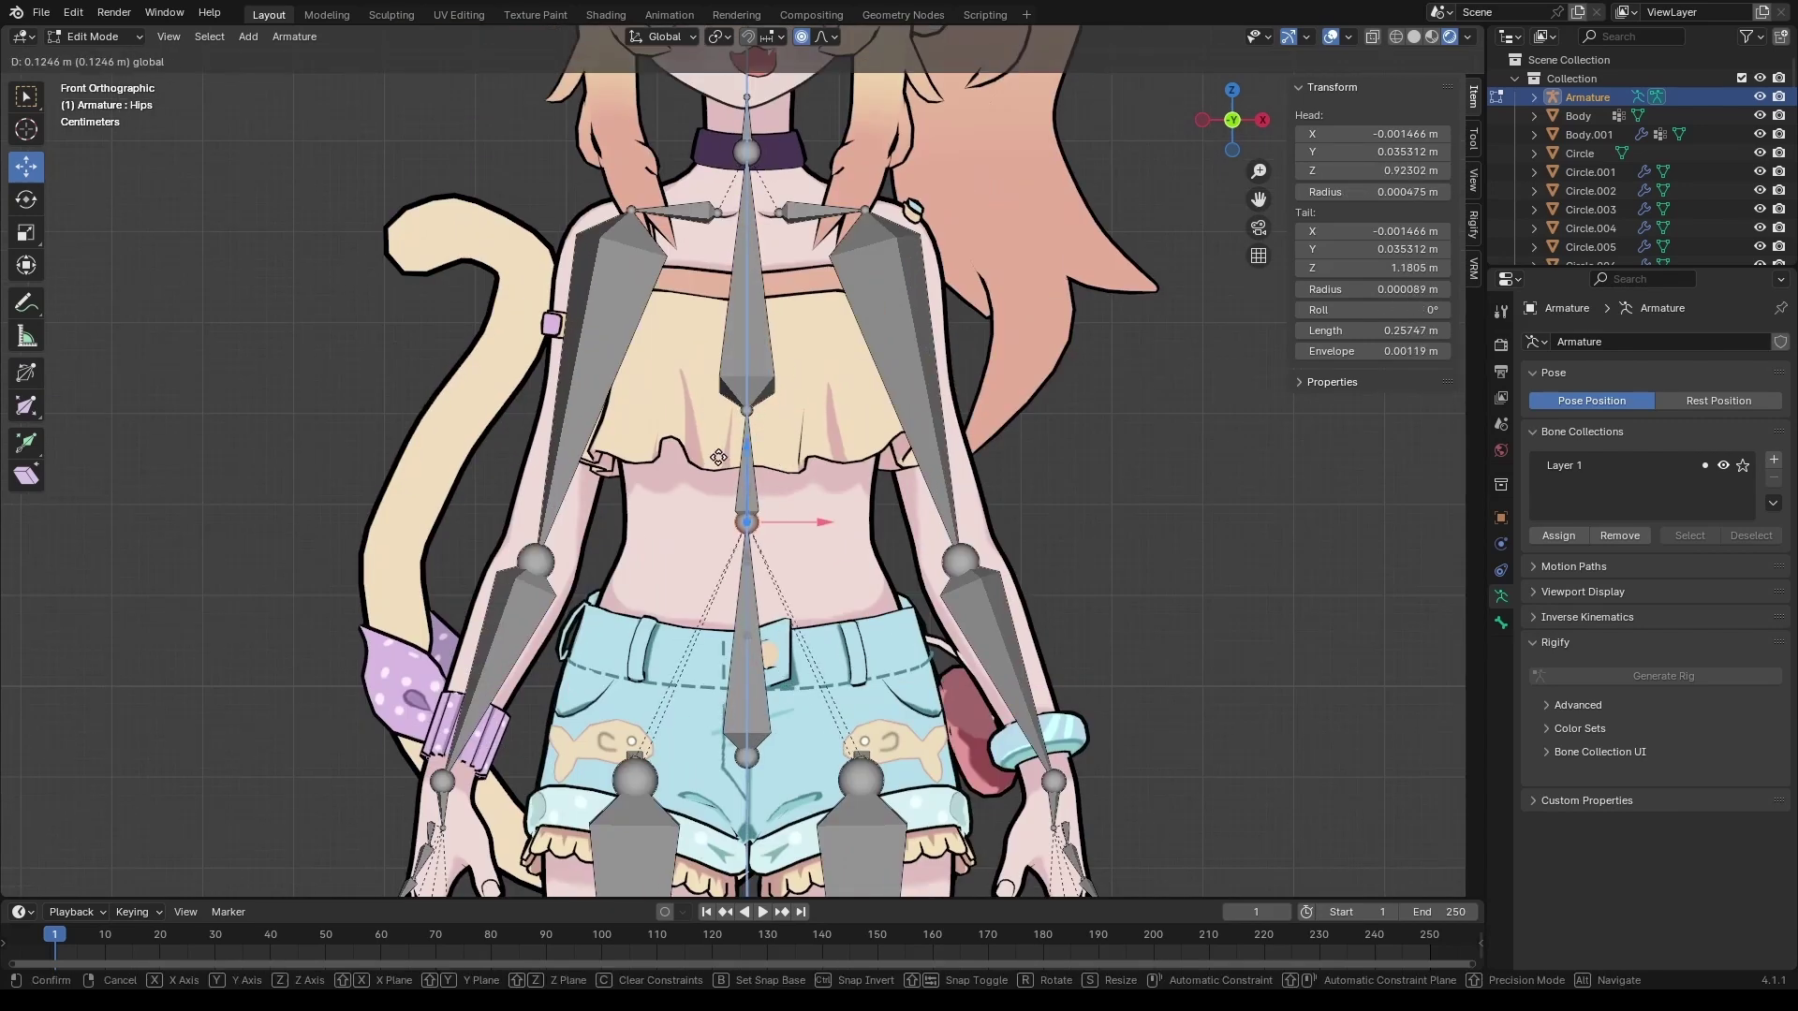
{"action": "middle_click_drag", "start_coordinate": [749, 510], "coordinate": [836, 340]}
In right side view, check the Hips and Neck bone alignment.
{"action": "key", "text": "KP_3"}
{"action": "left_click", "coordinate": [774, 582]}
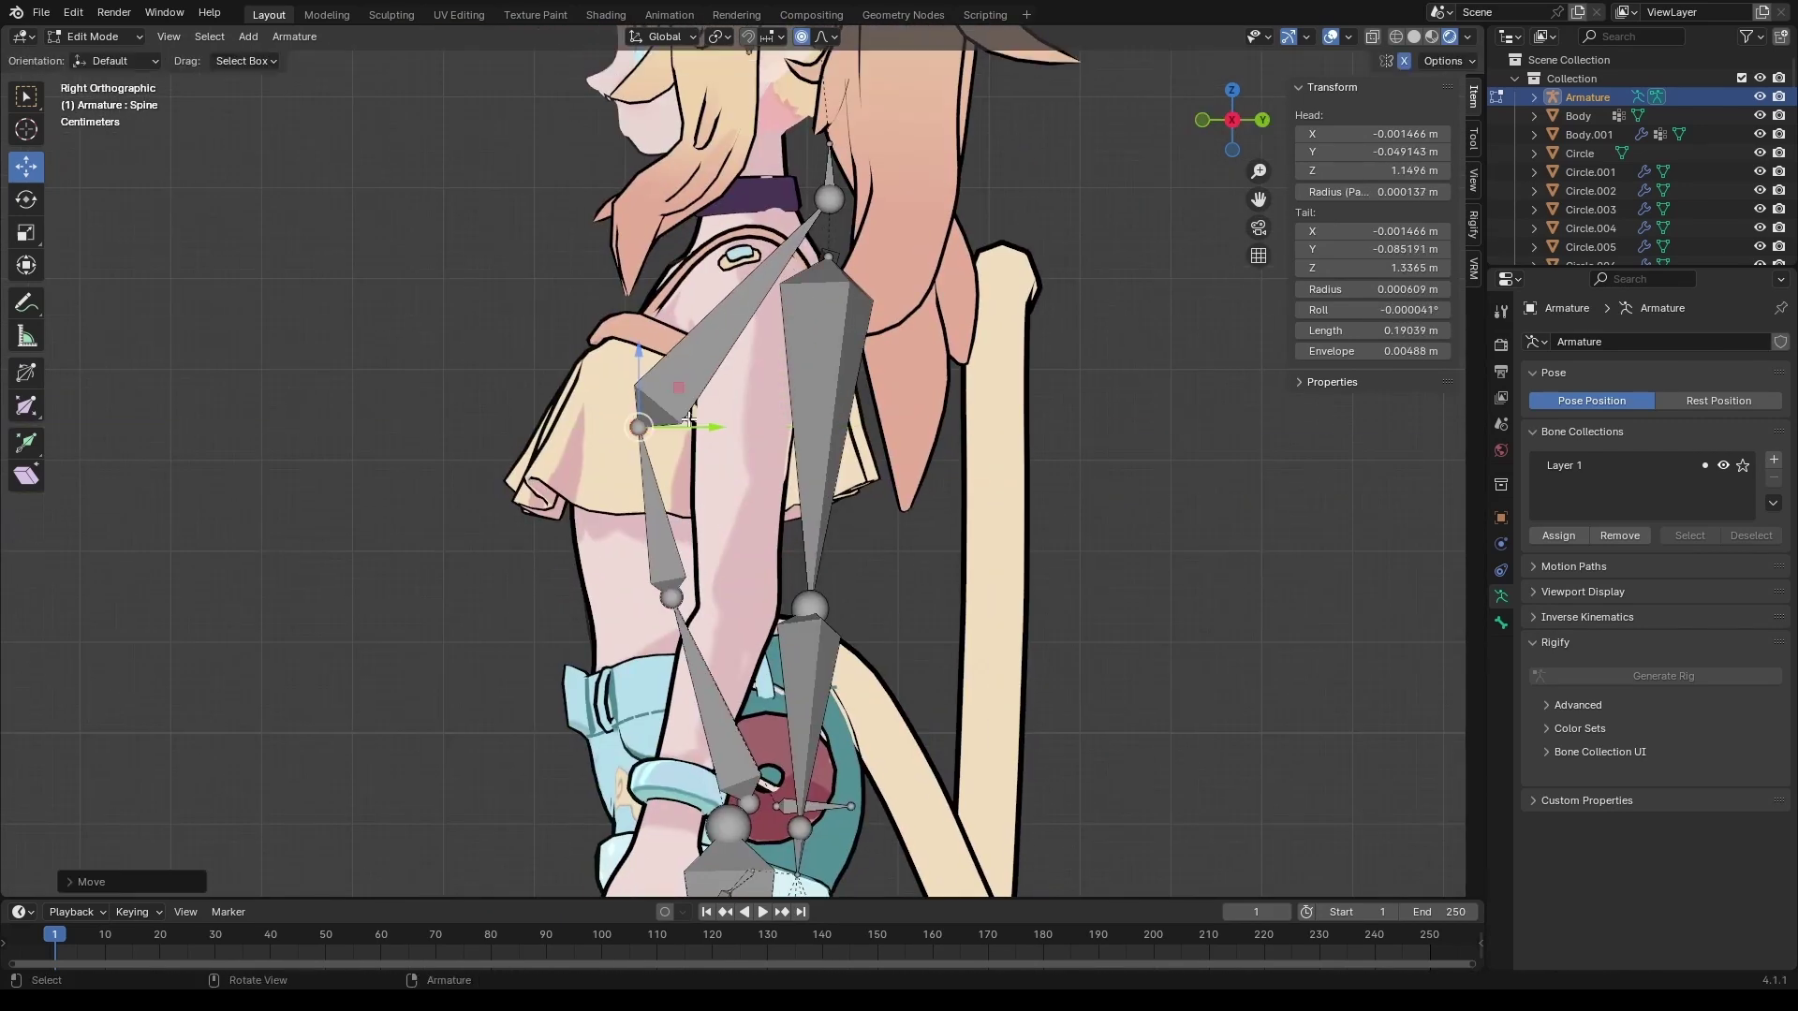
{"action": "scroll", "coordinate": [688, 420], "scroll_direction": "down", "scroll_amount": 2}
{"action": "mouse_move", "coordinate": [689, 421]}
{"action": "middle_mouse_down"}
{"action": "mouse_move", "coordinate": [796, 374]}
{"action": "mouse_move", "coordinate": [701, 334]}
{"action": "mouse_move", "coordinate": [646, 342]}
{"action": "mouse_move", "coordinate": [693, 356]}
{"action": "mouse_move", "coordinate": [671, 386]}
{"action": "mouse_move", "coordinate": [715, 357]}
{"action": "mouse_move", "coordinate": [655, 450]}
{"action": "mouse_move", "coordinate": [712, 450]}
{"action": "mouse_move", "coordinate": [693, 440]}
{"action": "middle_mouse_up"}
{"action": "scroll", "coordinate": [701, 335], "scroll_direction": "up", "scroll_amount": 3}
{"action": "left_click", "coordinate": [784, 422]}
{"action": "scroll", "coordinate": [693, 356], "scroll_direction": "down", "scroll_amount": 4}
{"action": "scroll", "coordinate": [672, 386], "scroll_direction": "up", "scroll_amount": 5}
Check the right shoulder and elbow bones against the arm.
{"action": "left_click", "coordinate": [671, 385]}
{"action": "scroll", "coordinate": [671, 386], "scroll_direction": "down", "scroll_amount": 3}
{"action": "scroll", "coordinate": [656, 450], "scroll_direction": "up", "scroll_amount": 5}
{"action": "left_click", "coordinate": [658, 478]}
{"action": "scroll", "coordinate": [658, 478], "scroll_direction": "down", "scroll_amount": 3}
{"action": "scroll", "coordinate": [712, 450], "scroll_direction": "up", "scroll_amount": 4}
Select the right wrist bone and save the rigging-for-VRM file.
{"action": "left_click", "coordinate": [693, 440]}
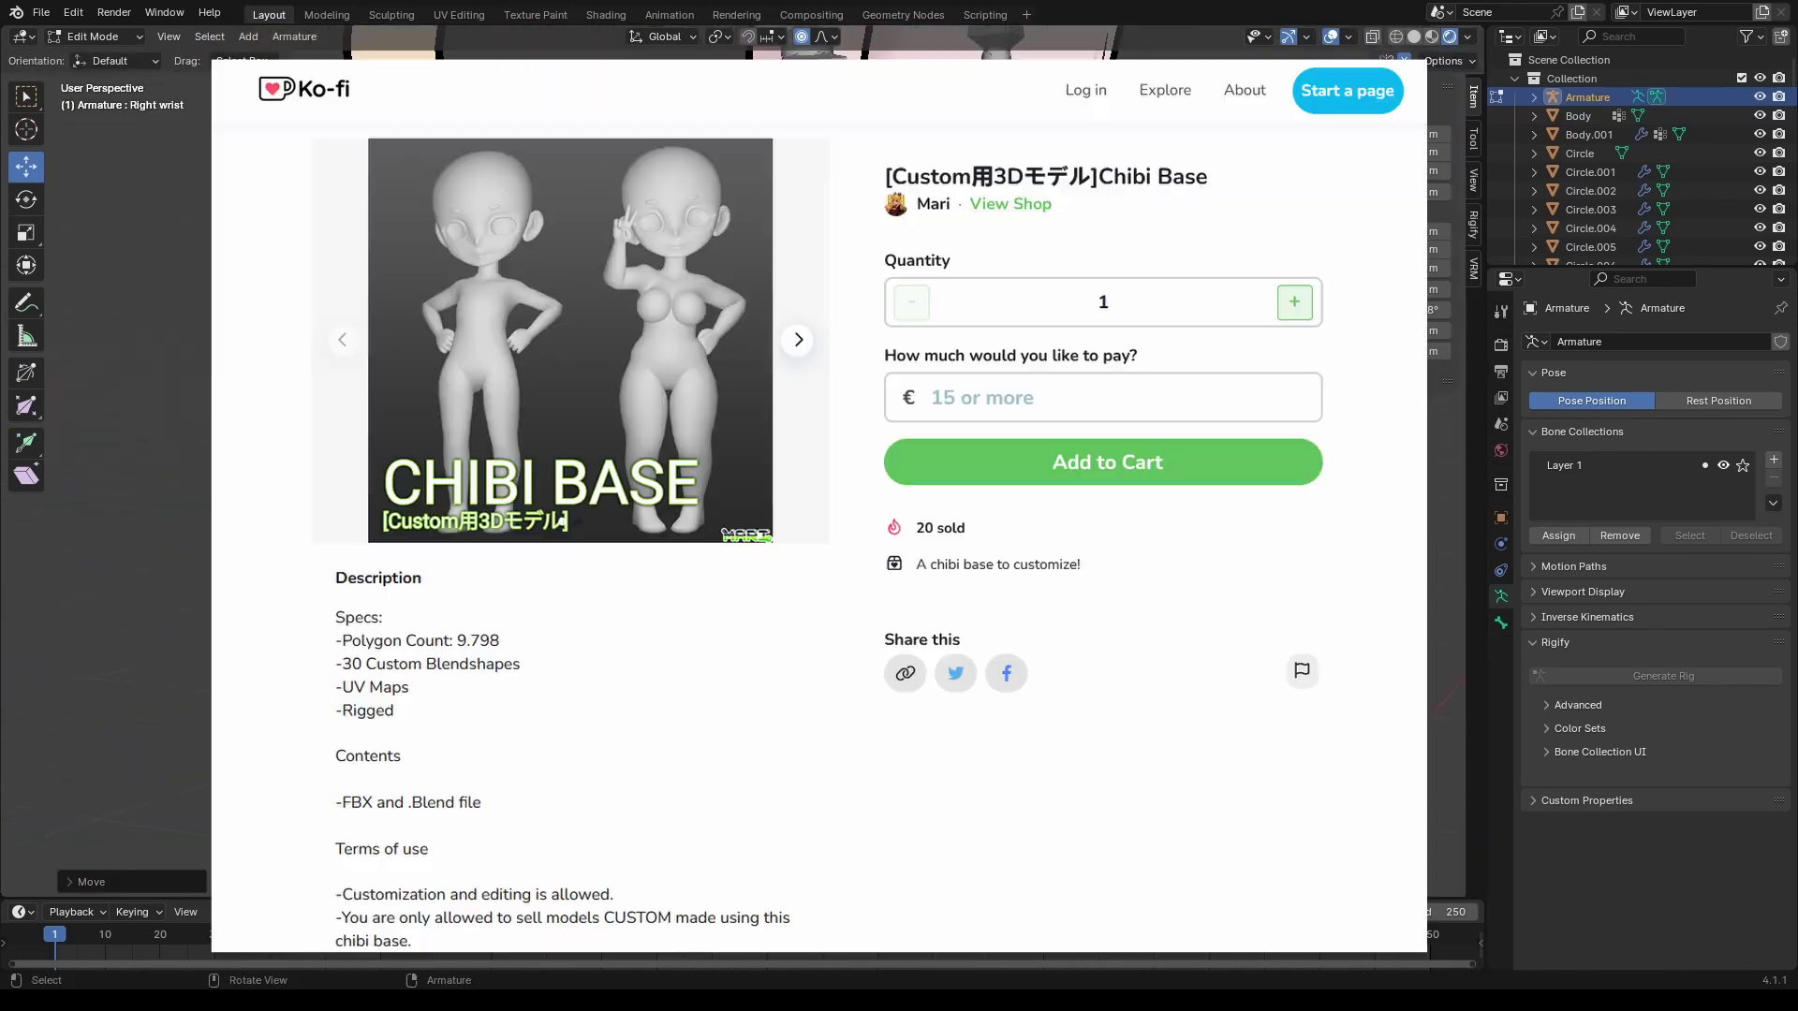
{"action": "left_click", "coordinate": [41, 12]}
{"action": "left_click", "coordinate": [75, 145]}
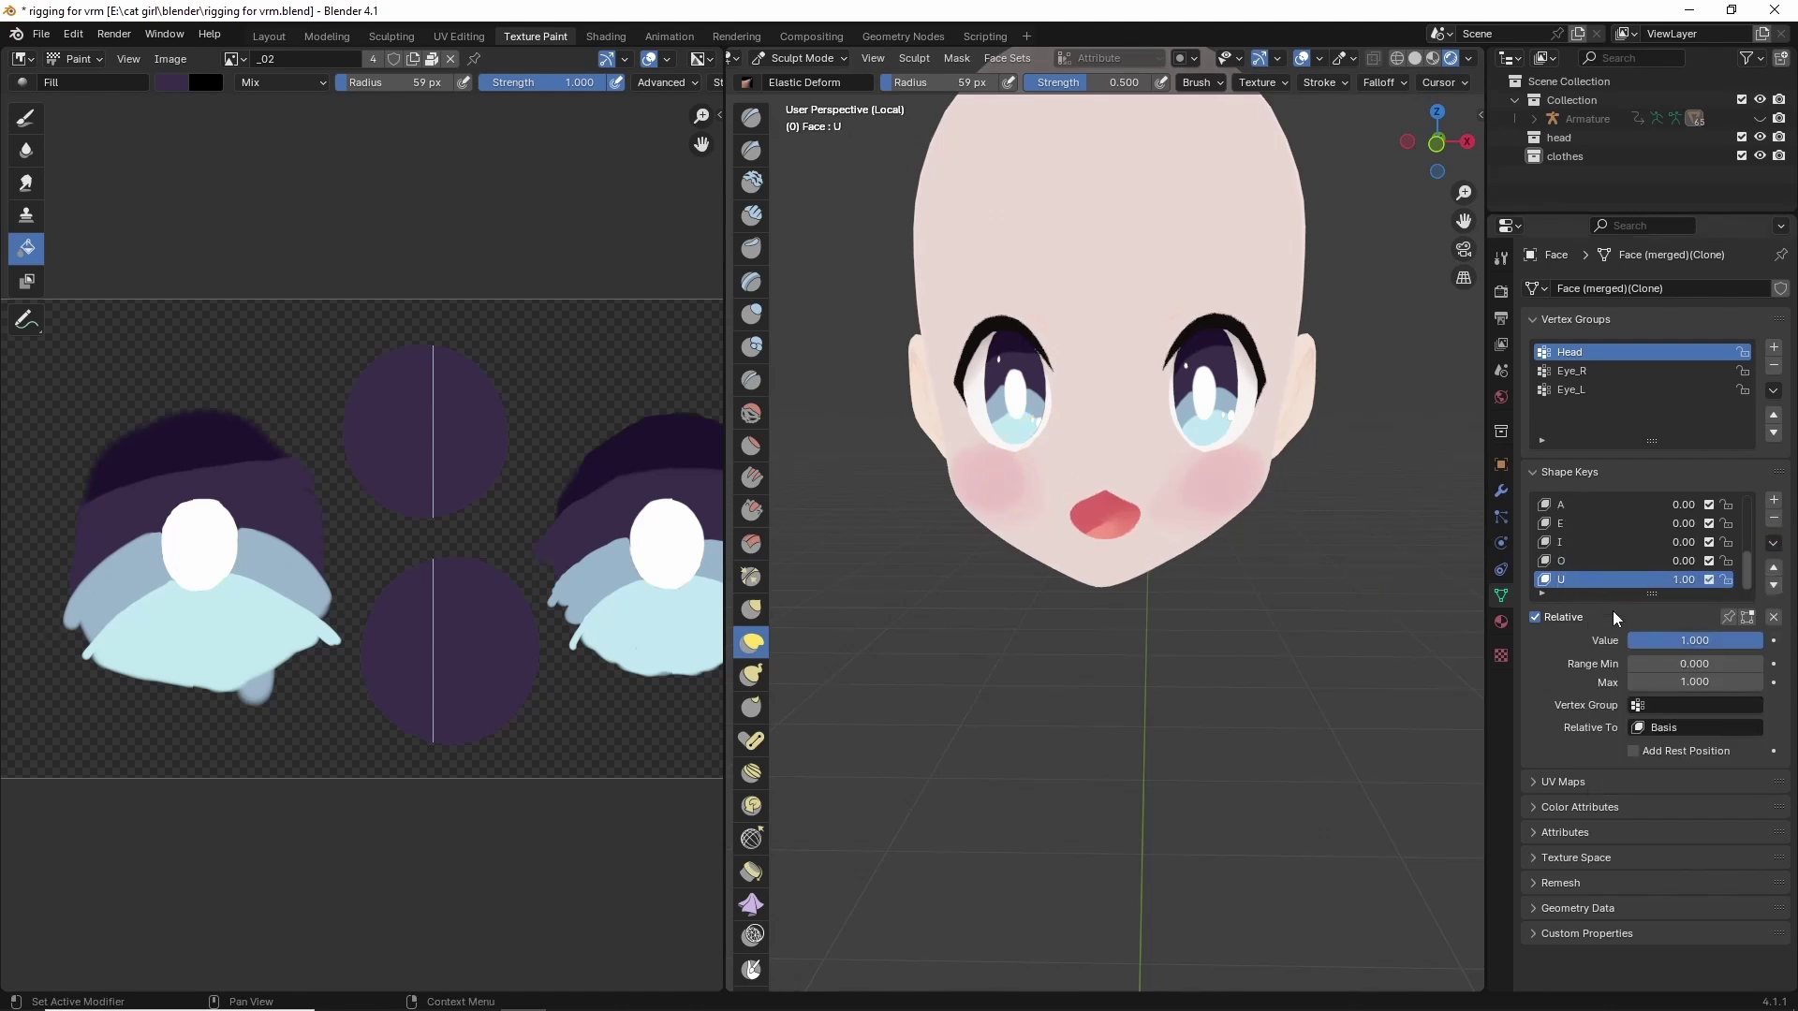
Finish the U mouth shape, return to Object Mode and exit local view.
{"action": "scroll", "coordinate": [1024, 505], "scroll_direction": "up", "scroll_amount": 5}
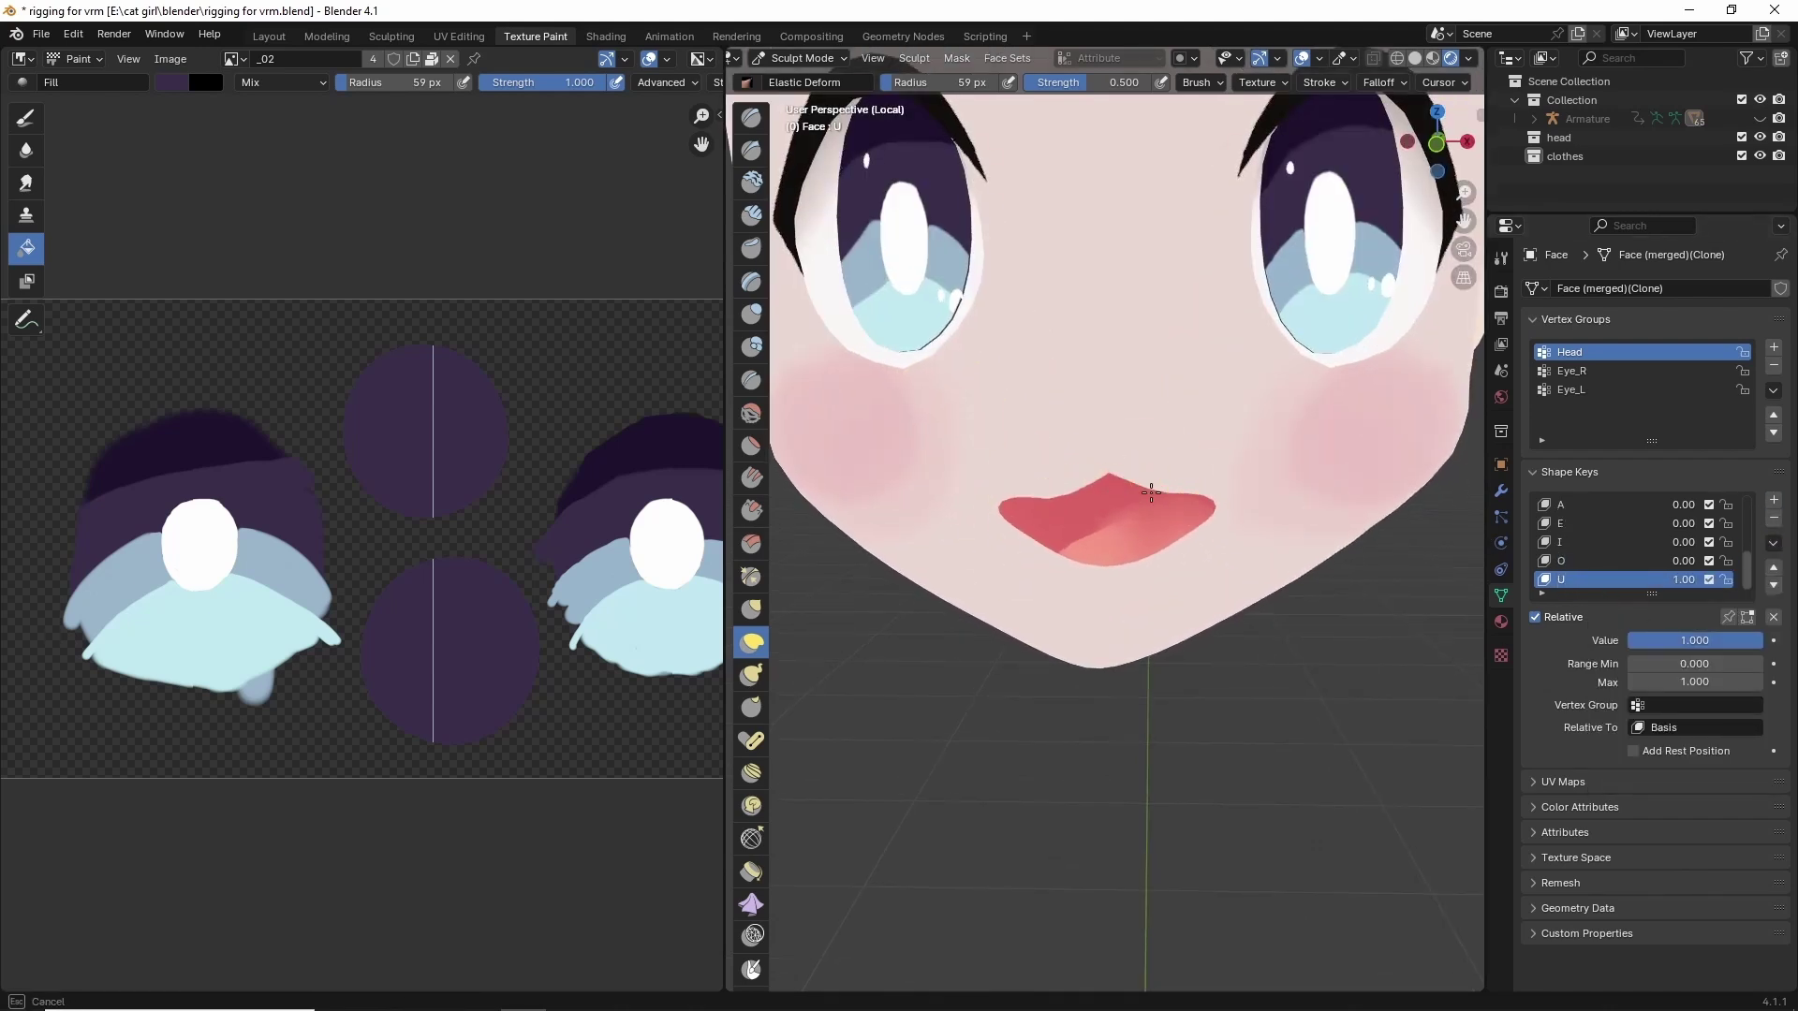
{"action": "scroll", "coordinate": [1151, 493], "scroll_direction": "up", "scroll_amount": 3}
{"action": "scroll", "coordinate": [1233, 547], "scroll_direction": "down", "scroll_amount": 1}
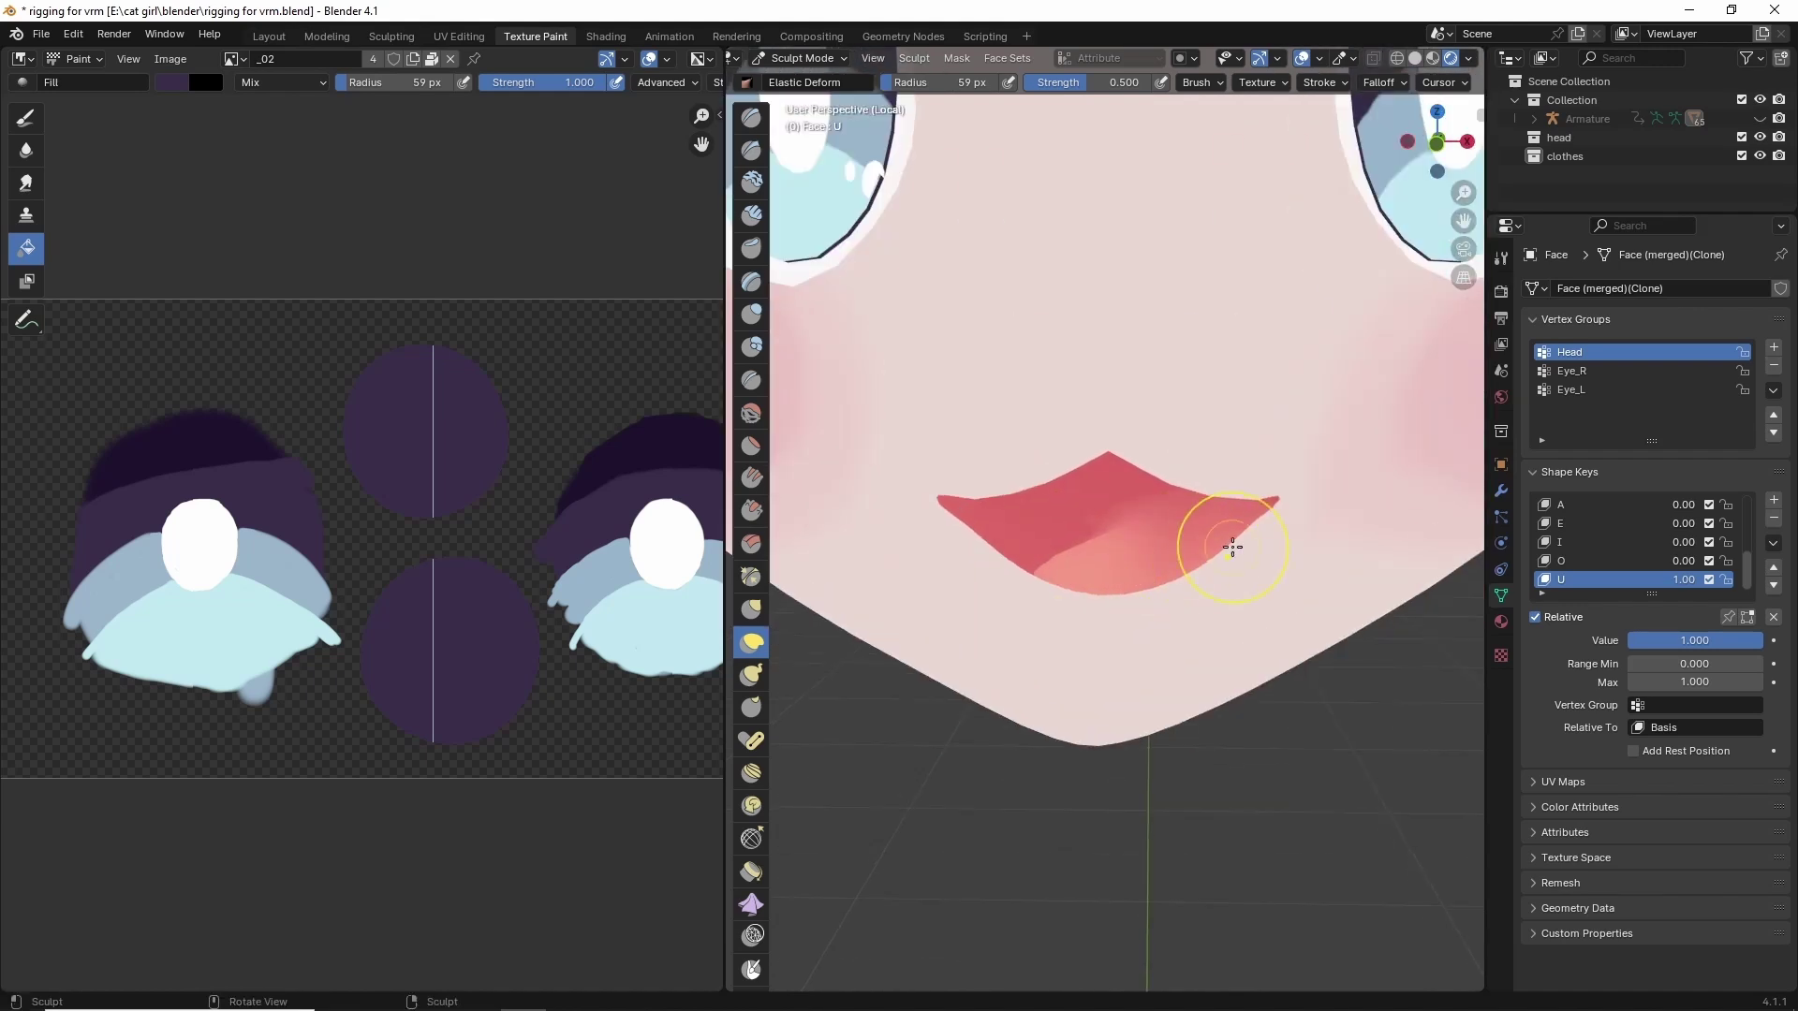
{"action": "scroll", "coordinate": [1203, 552], "scroll_direction": "down", "scroll_amount": 4}
{"action": "key", "text": "ctrl+Tab"}
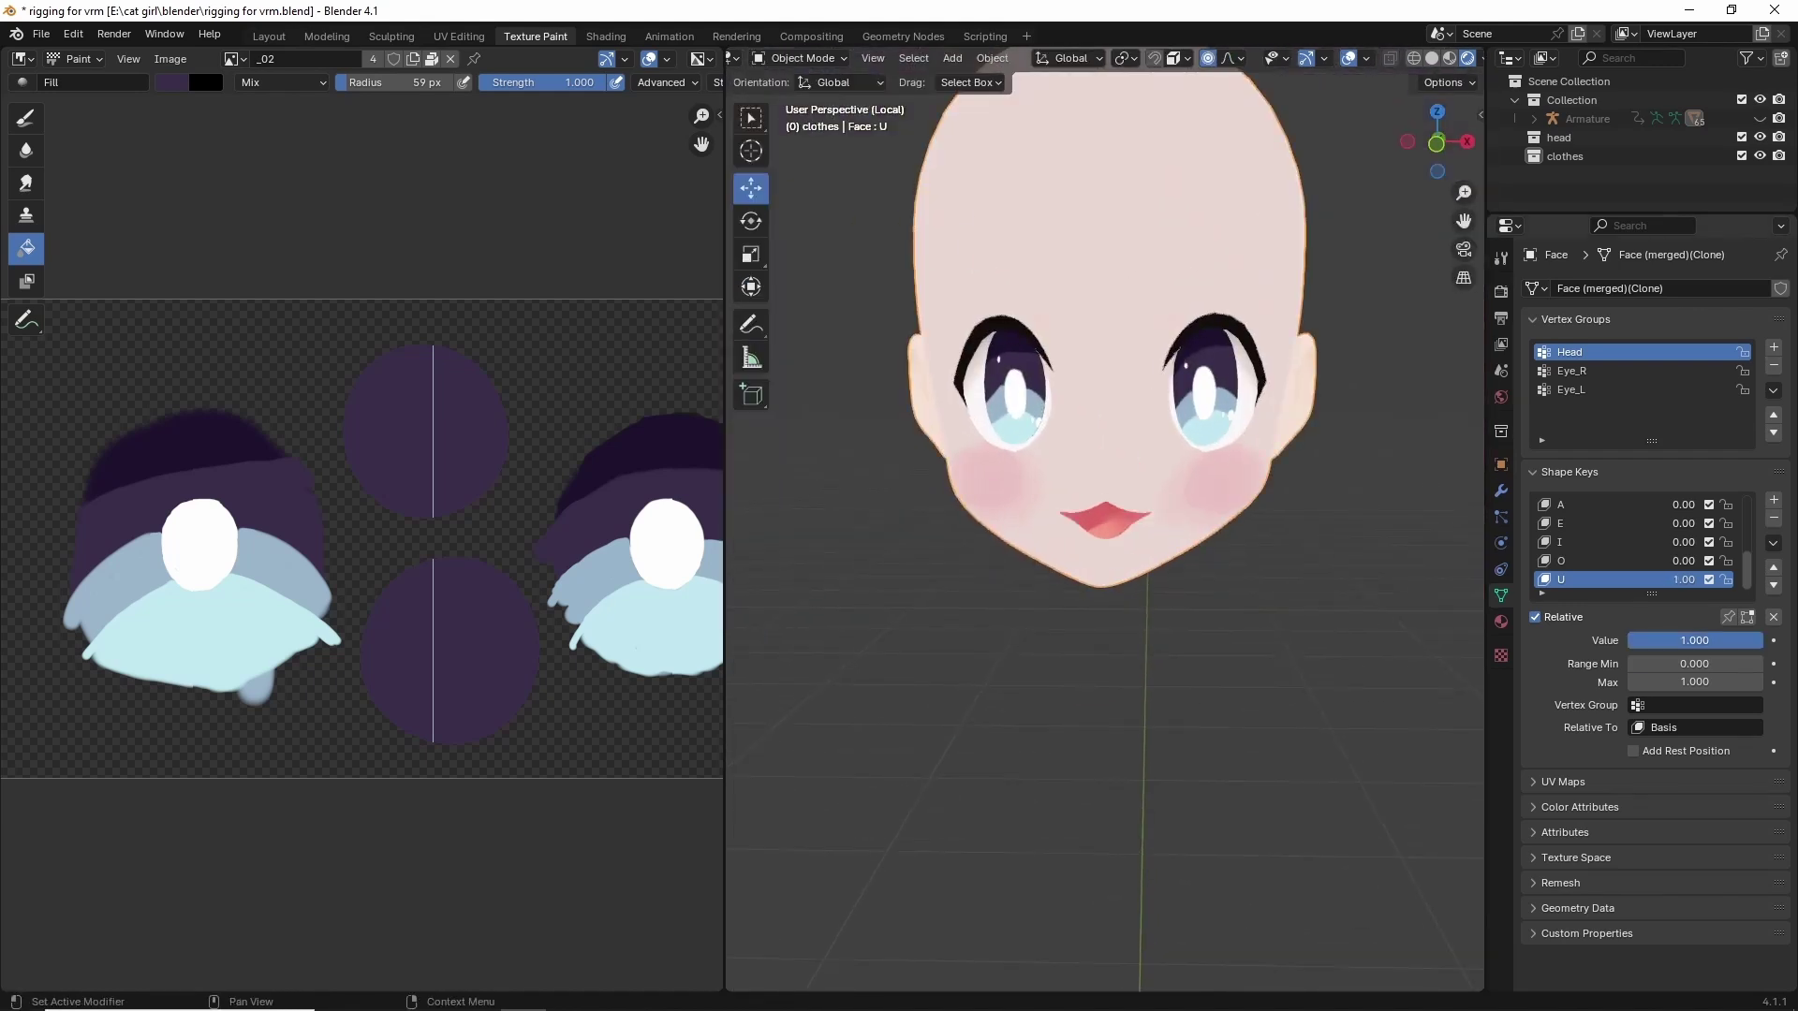
{"action": "key", "text": "slash"}
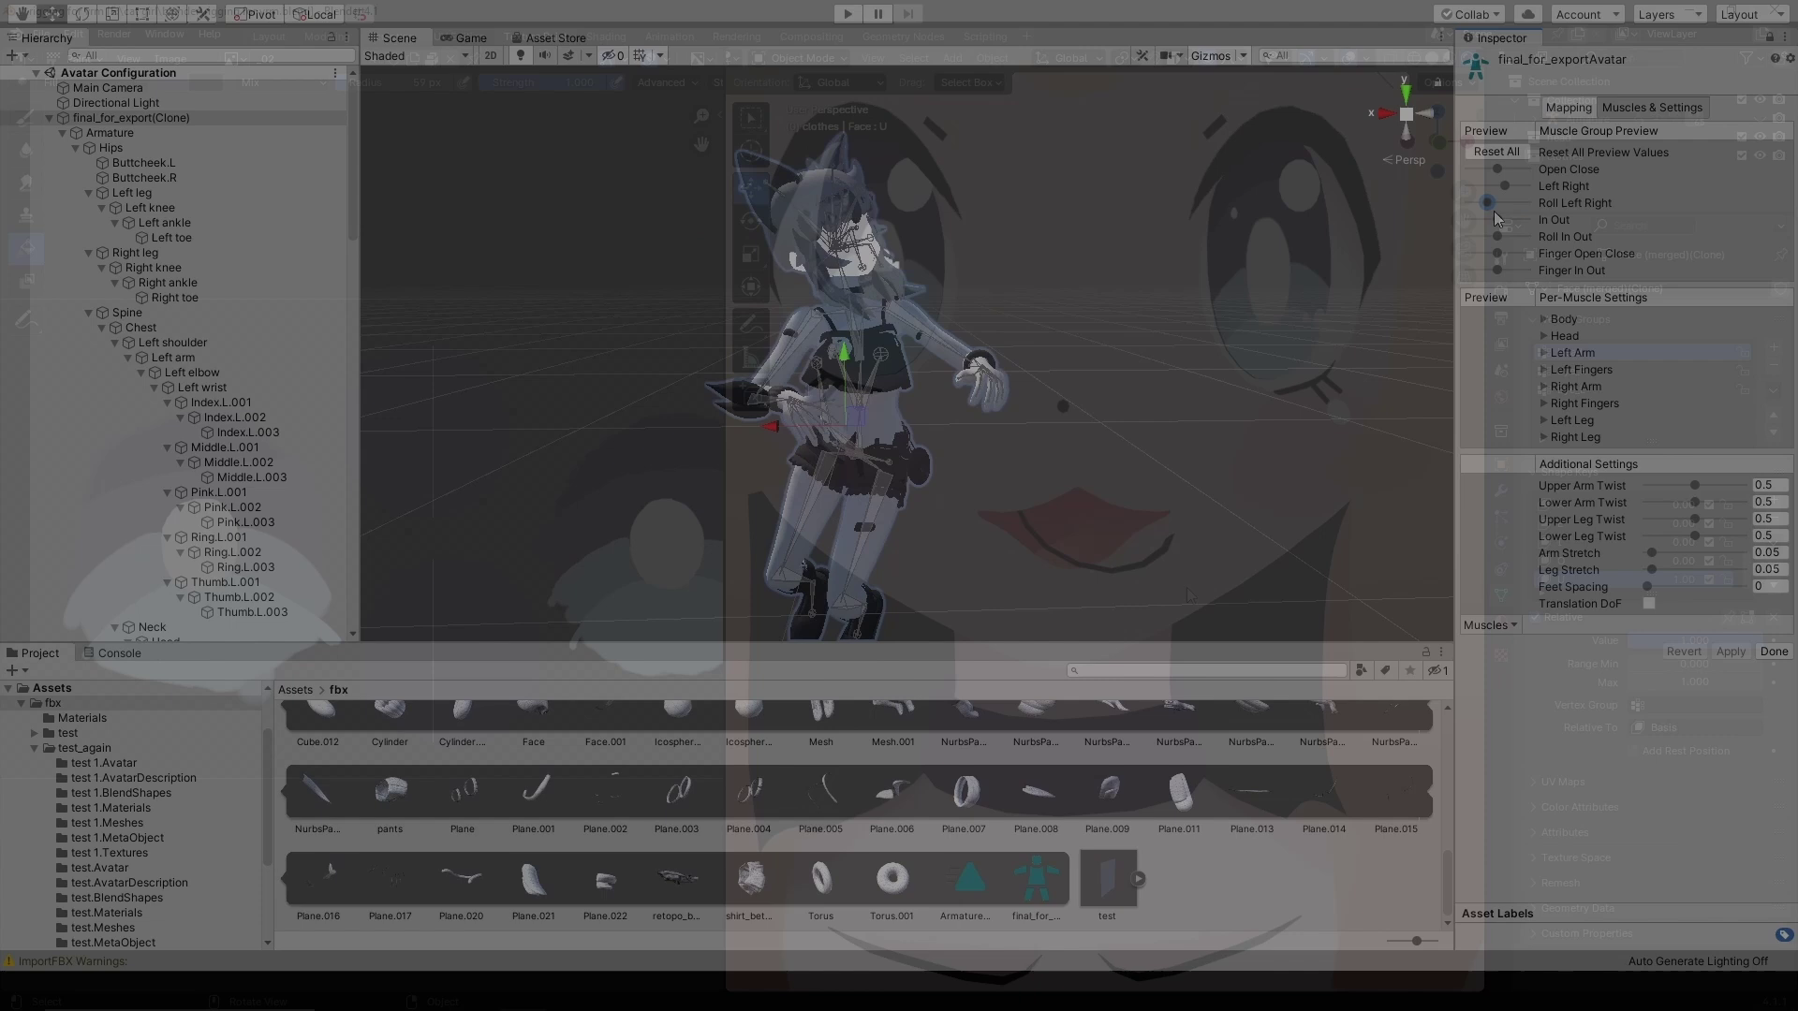
{"action": "left_click_drag", "start_coordinate": [1497, 219], "coordinate": [1532, 232]}
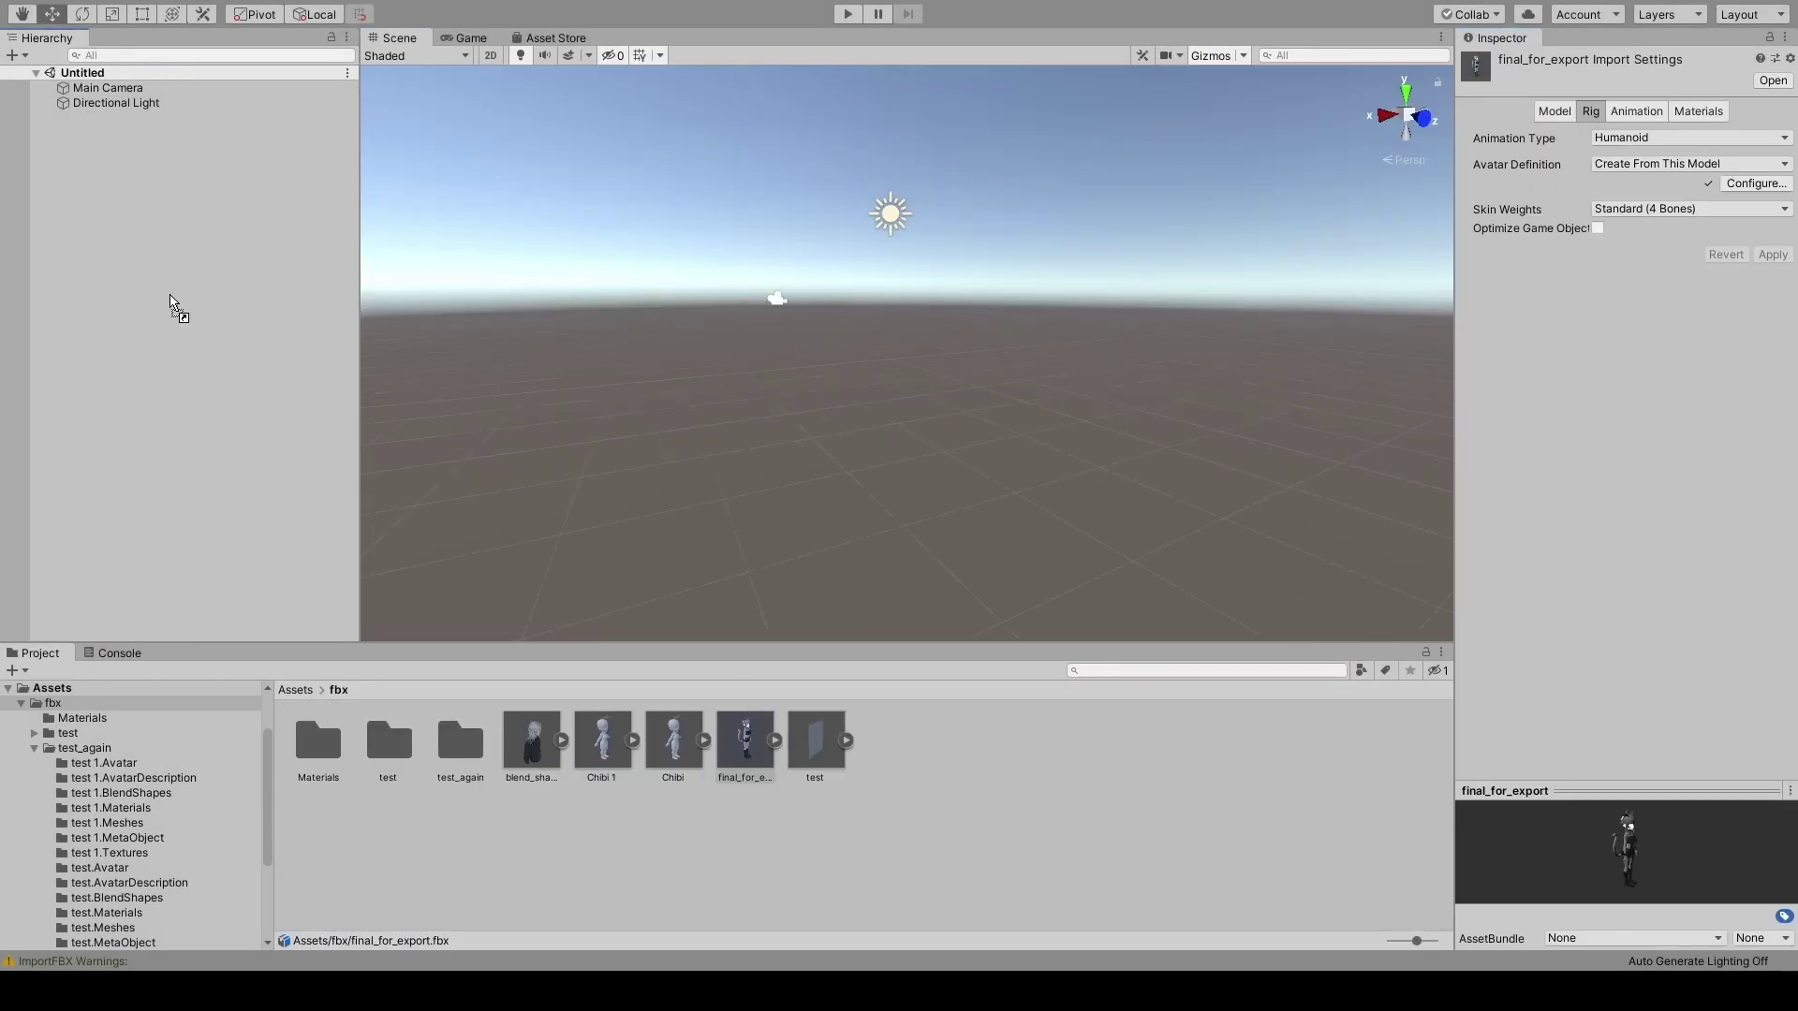
Review the A clip and lower the I mouth shape to 67.
{"action": "left_click_drag", "start_coordinate": [169, 299], "coordinate": [169, 301]}
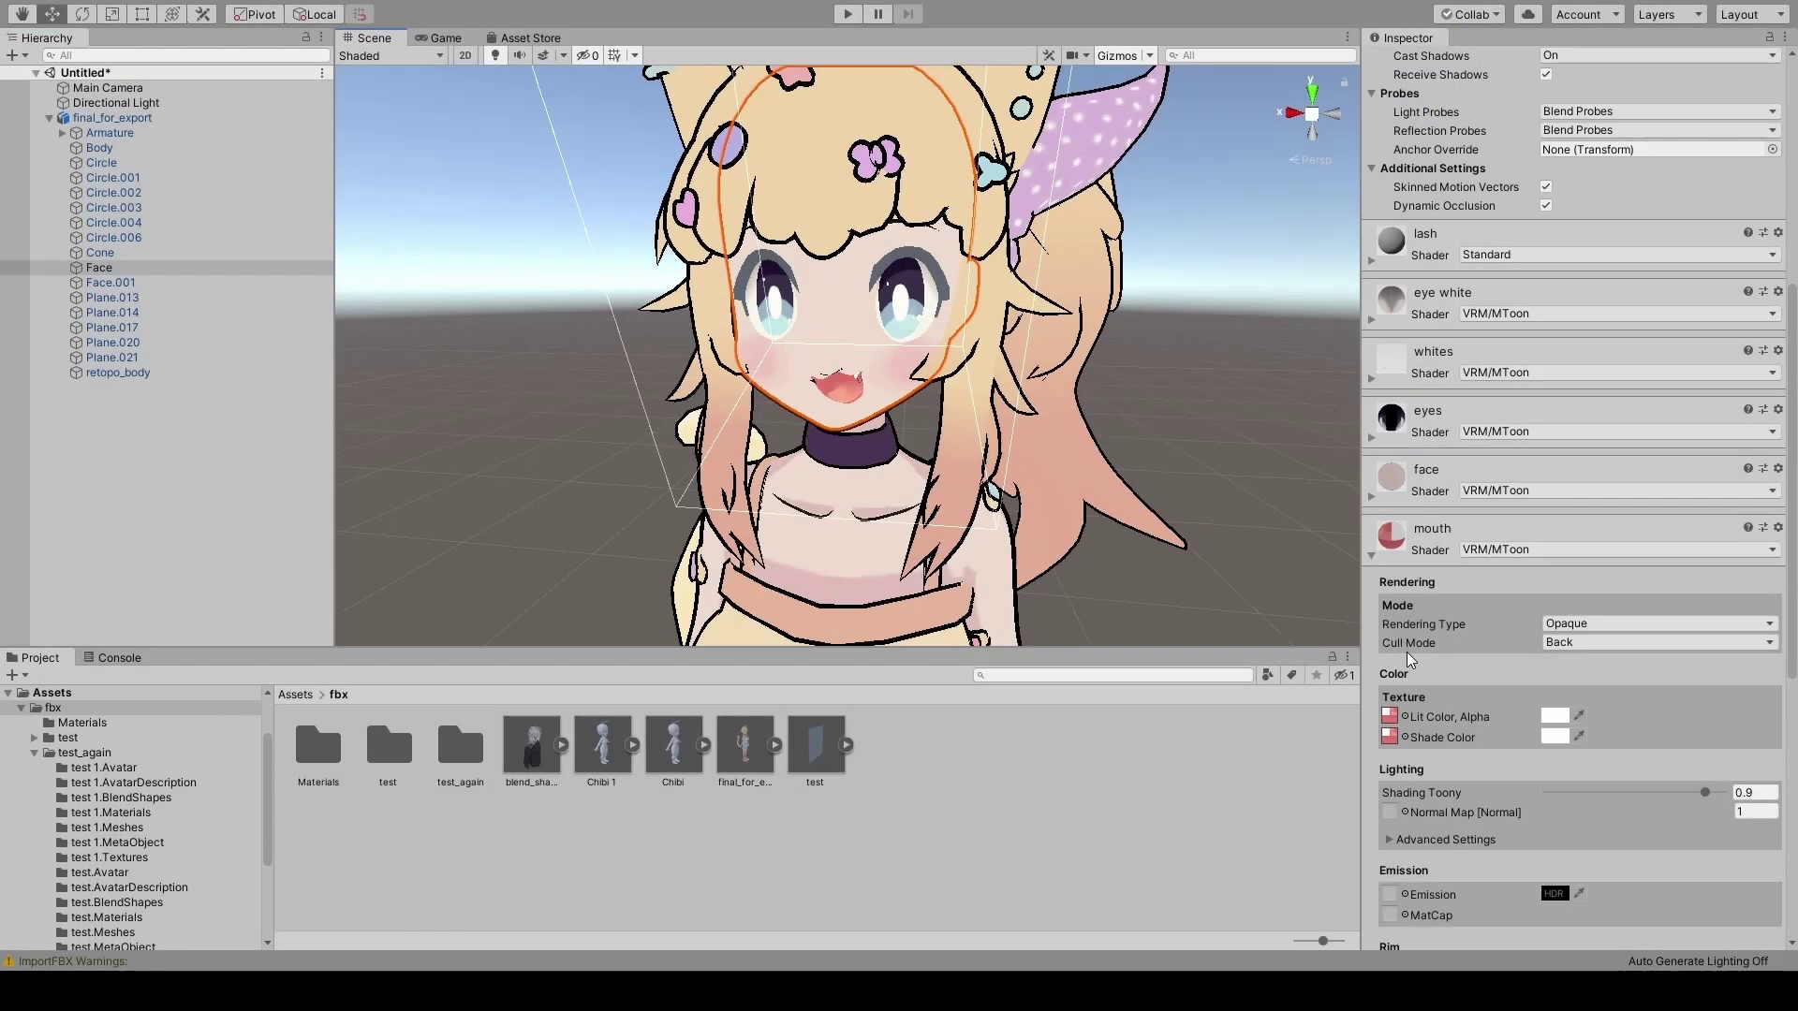
{"action": "scroll", "coordinate": [1534, 652], "scroll_direction": "up", "scroll_amount": 5}
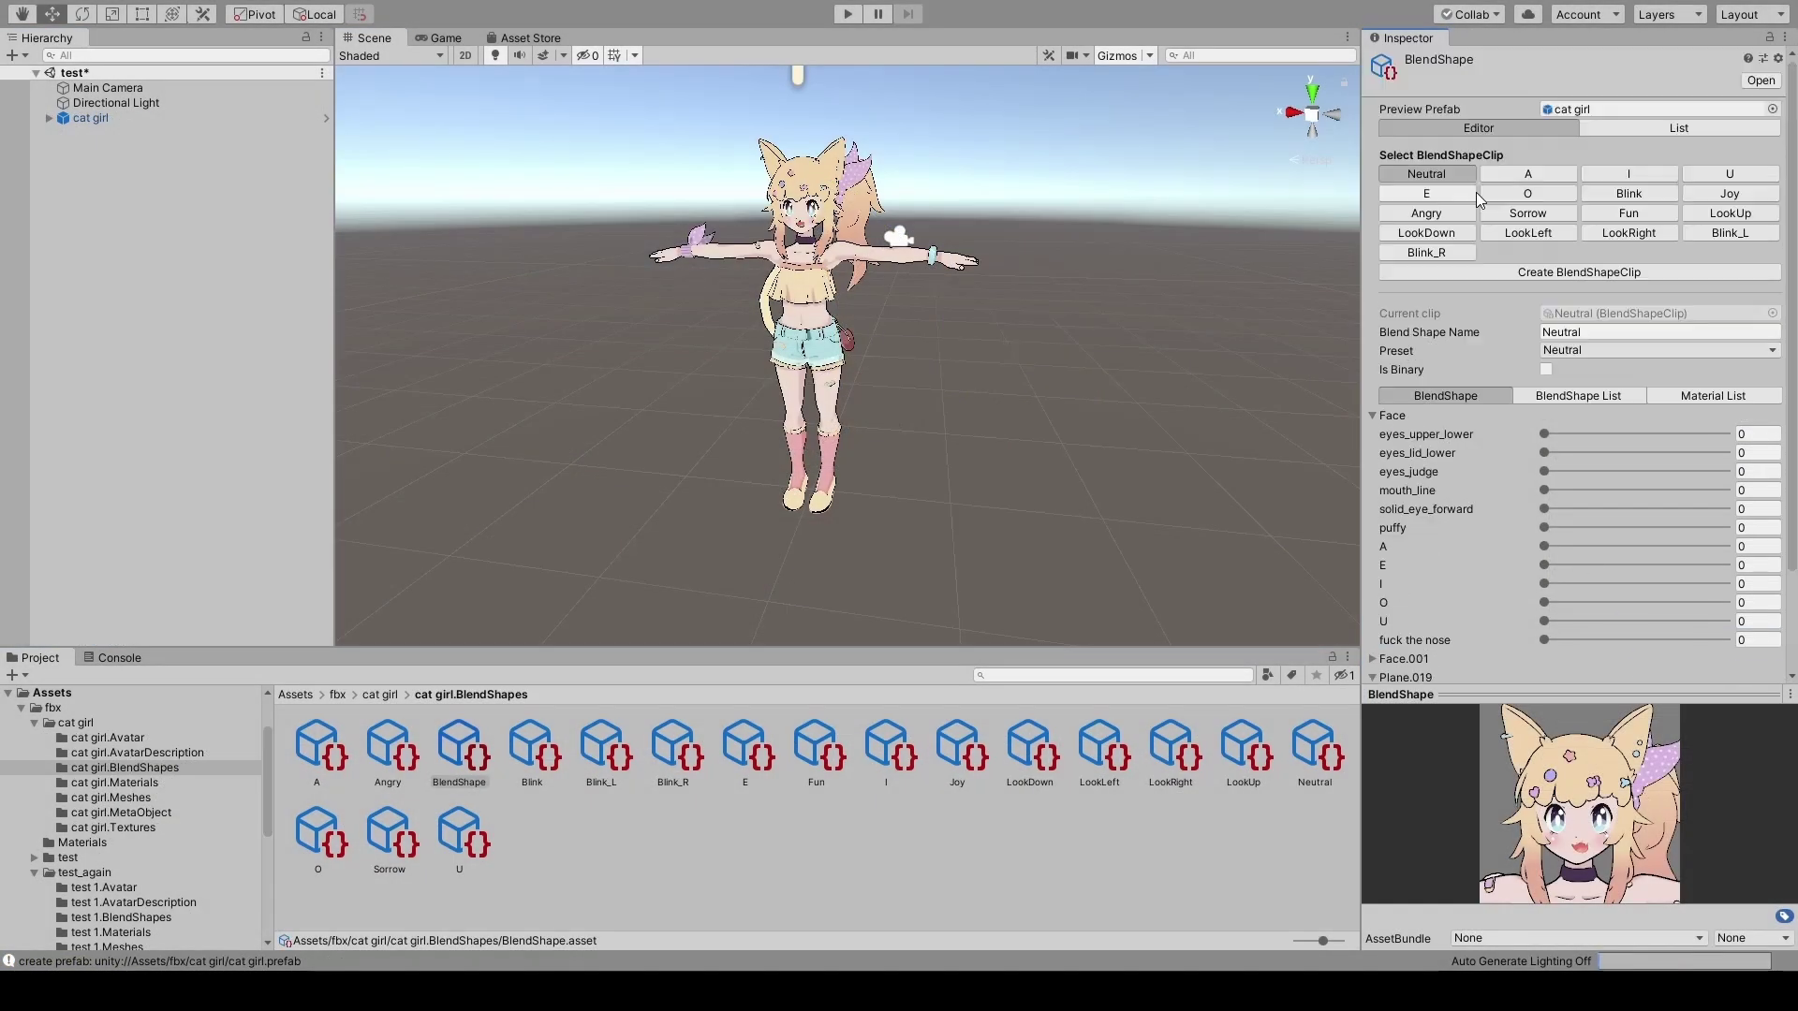
{"action": "left_click", "coordinate": [1522, 173]}
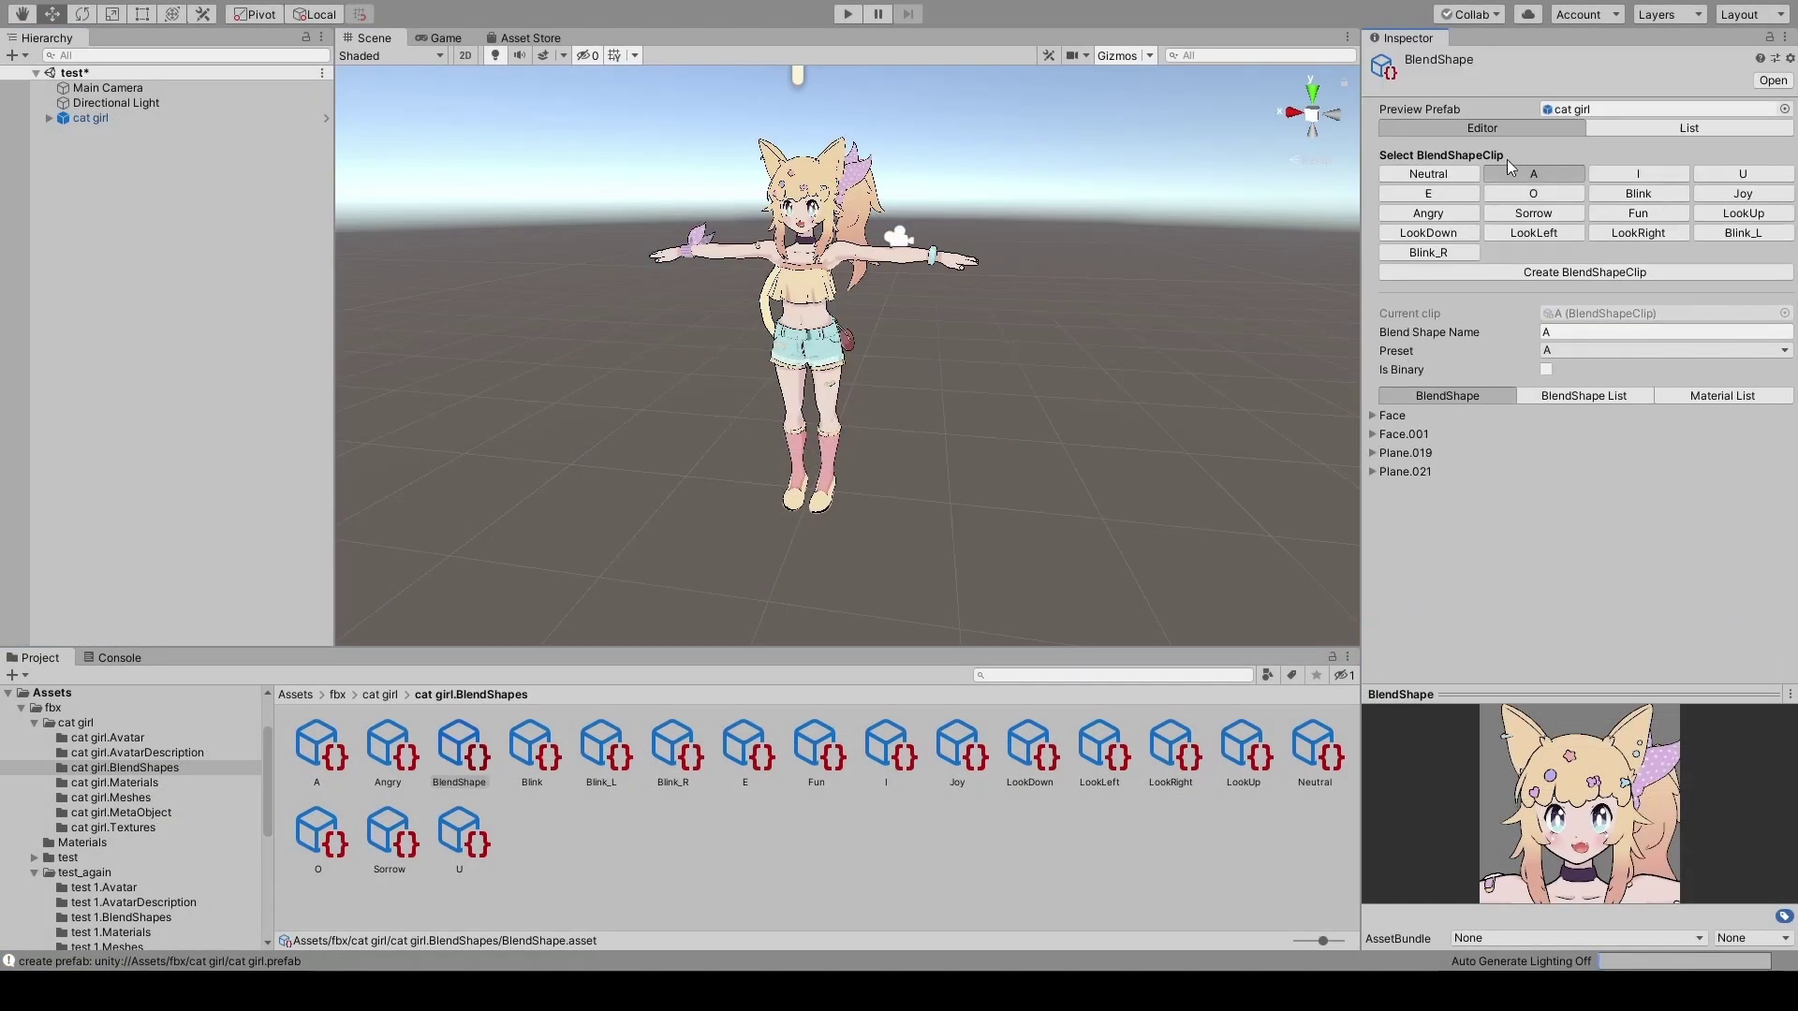
{"action": "left_click", "coordinate": [1638, 173]}
{"action": "scroll", "coordinate": [1620, 229], "scroll_direction": "down", "scroll_amount": 1}
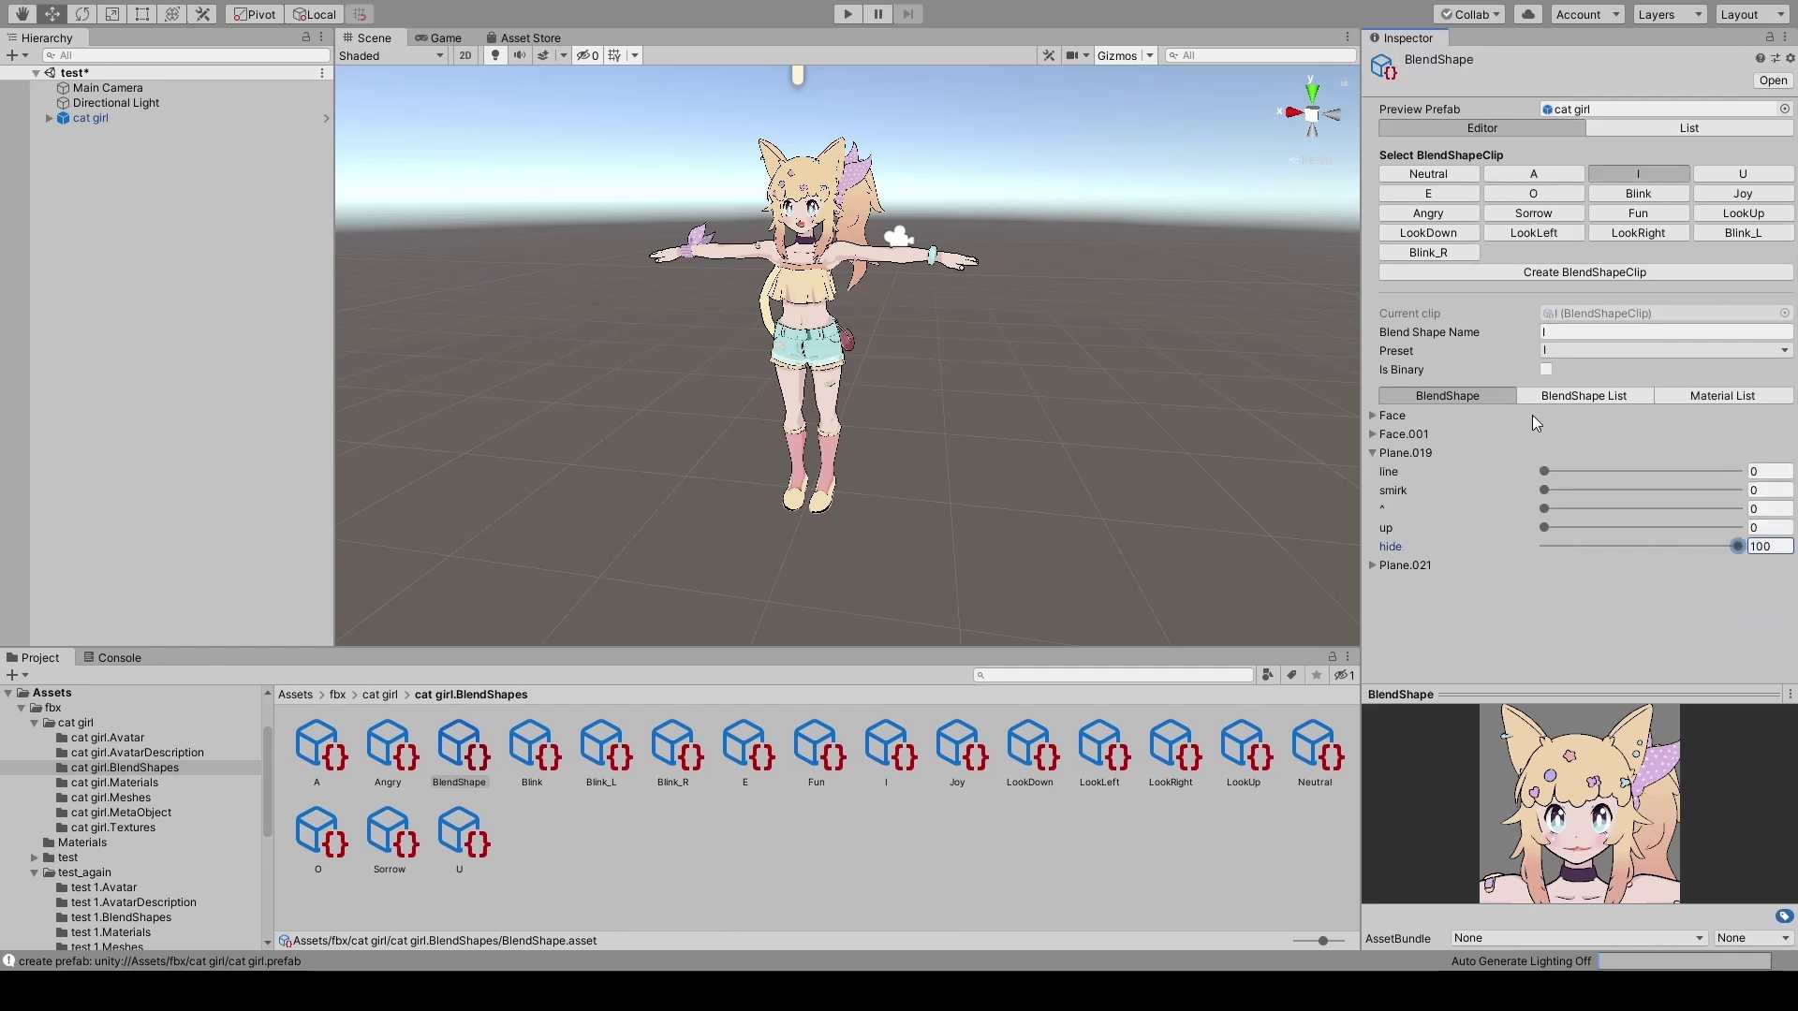
{"action": "left_click", "coordinate": [1532, 415]}
{"action": "left_click", "coordinate": [1663, 584]}
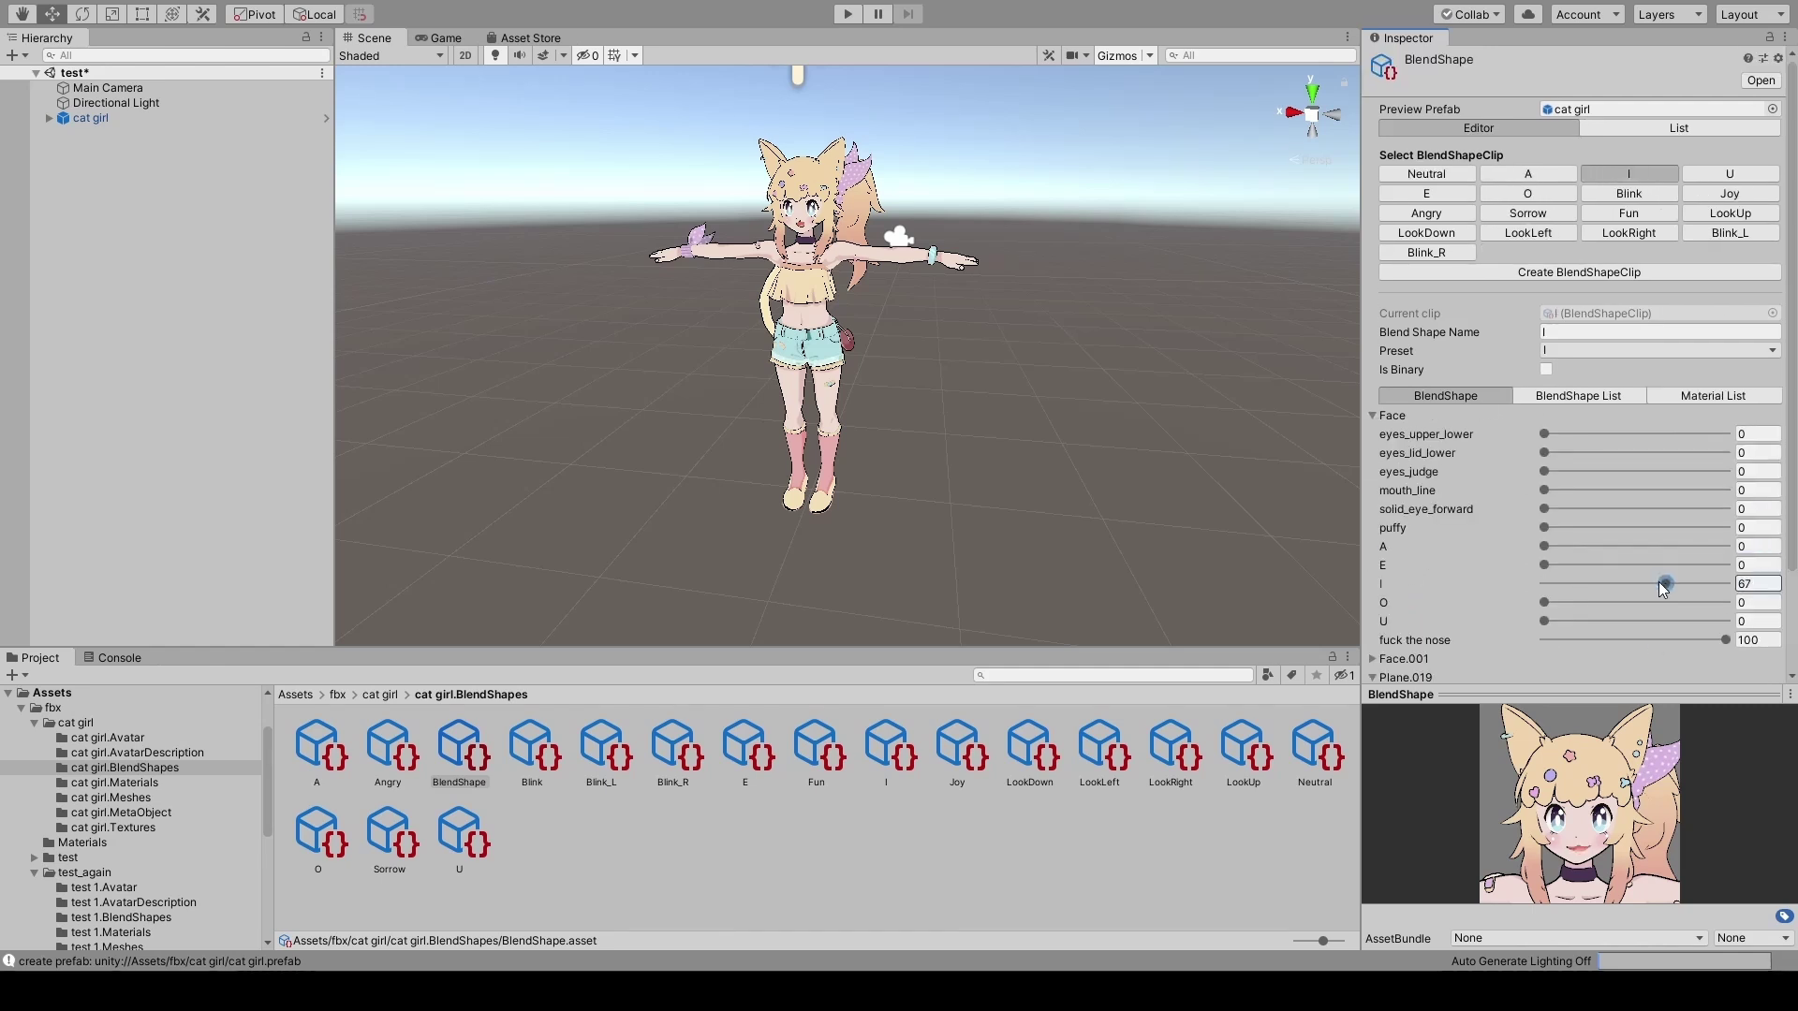
Review the U, E and O clips and reveal Plane.019 and Plane.021 shape sliders.
{"action": "left_click", "coordinate": [1730, 173]}
{"action": "scroll", "coordinate": [1563, 476], "scroll_direction": "down", "scroll_amount": 3}
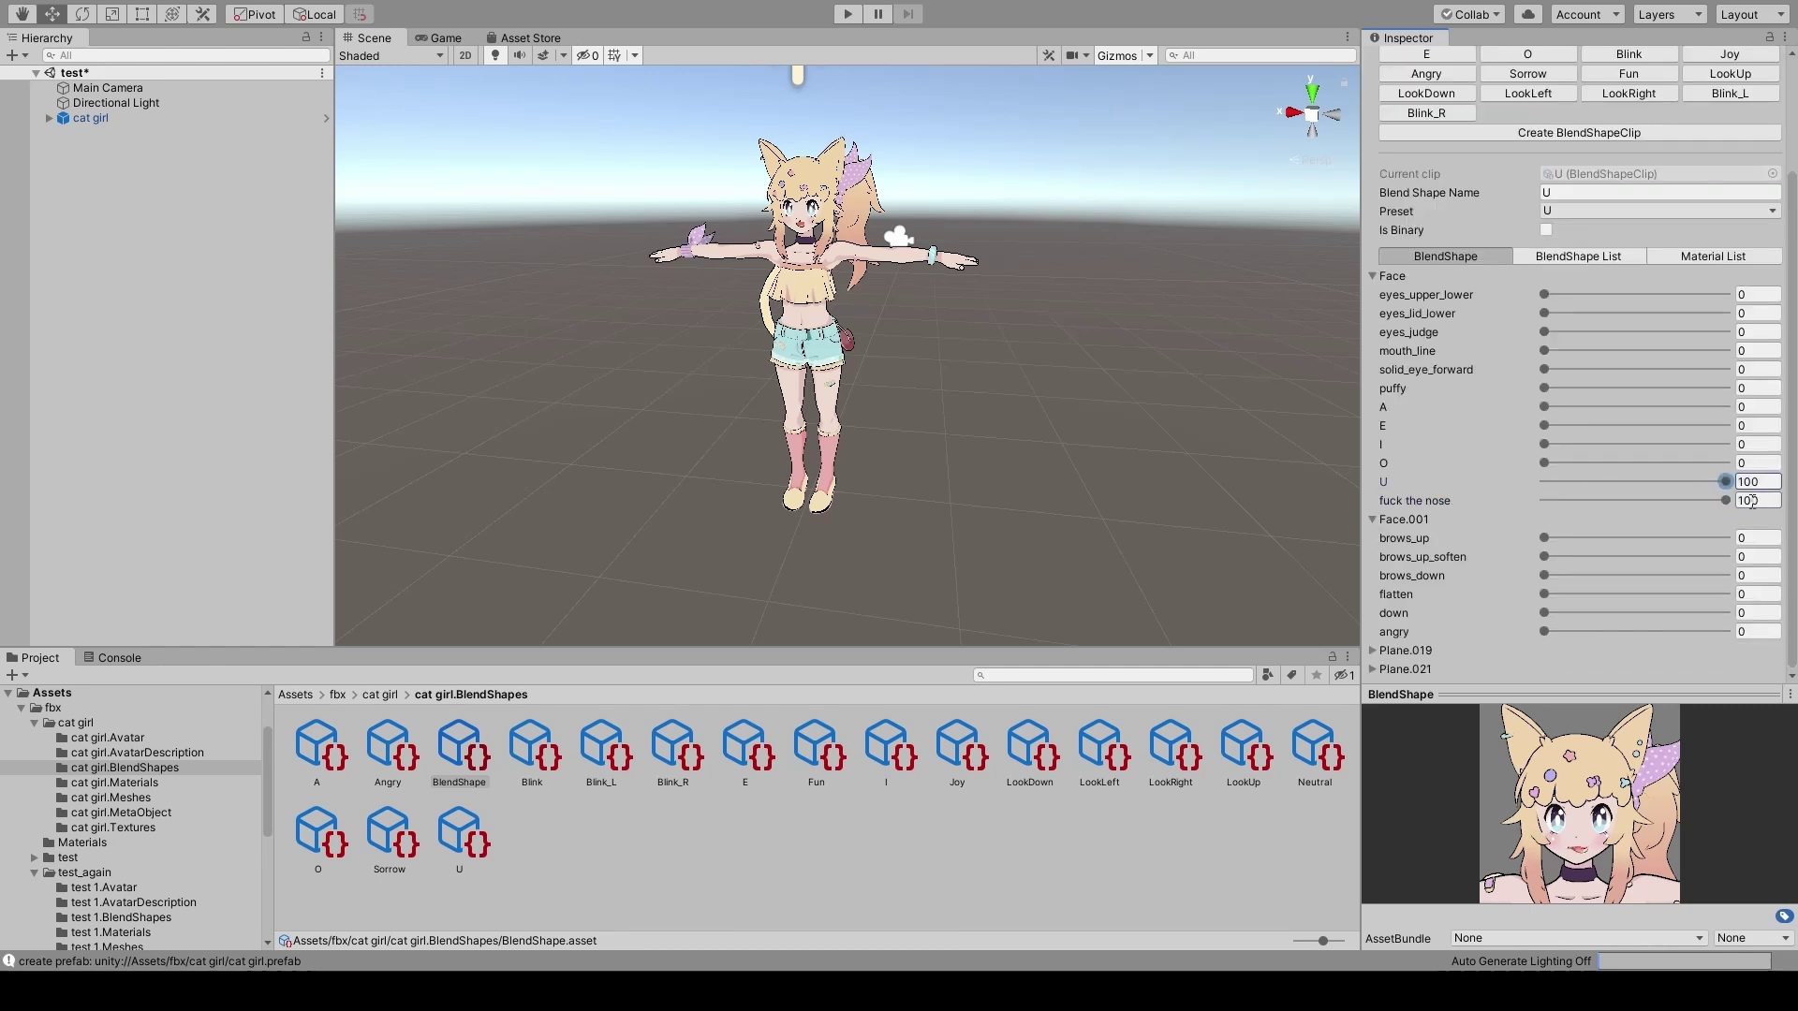
{"action": "scroll", "coordinate": [1601, 772], "scroll_direction": "up", "scroll_amount": 3}
{"action": "scroll", "coordinate": [1545, 491], "scroll_direction": "up", "scroll_amount": 5}
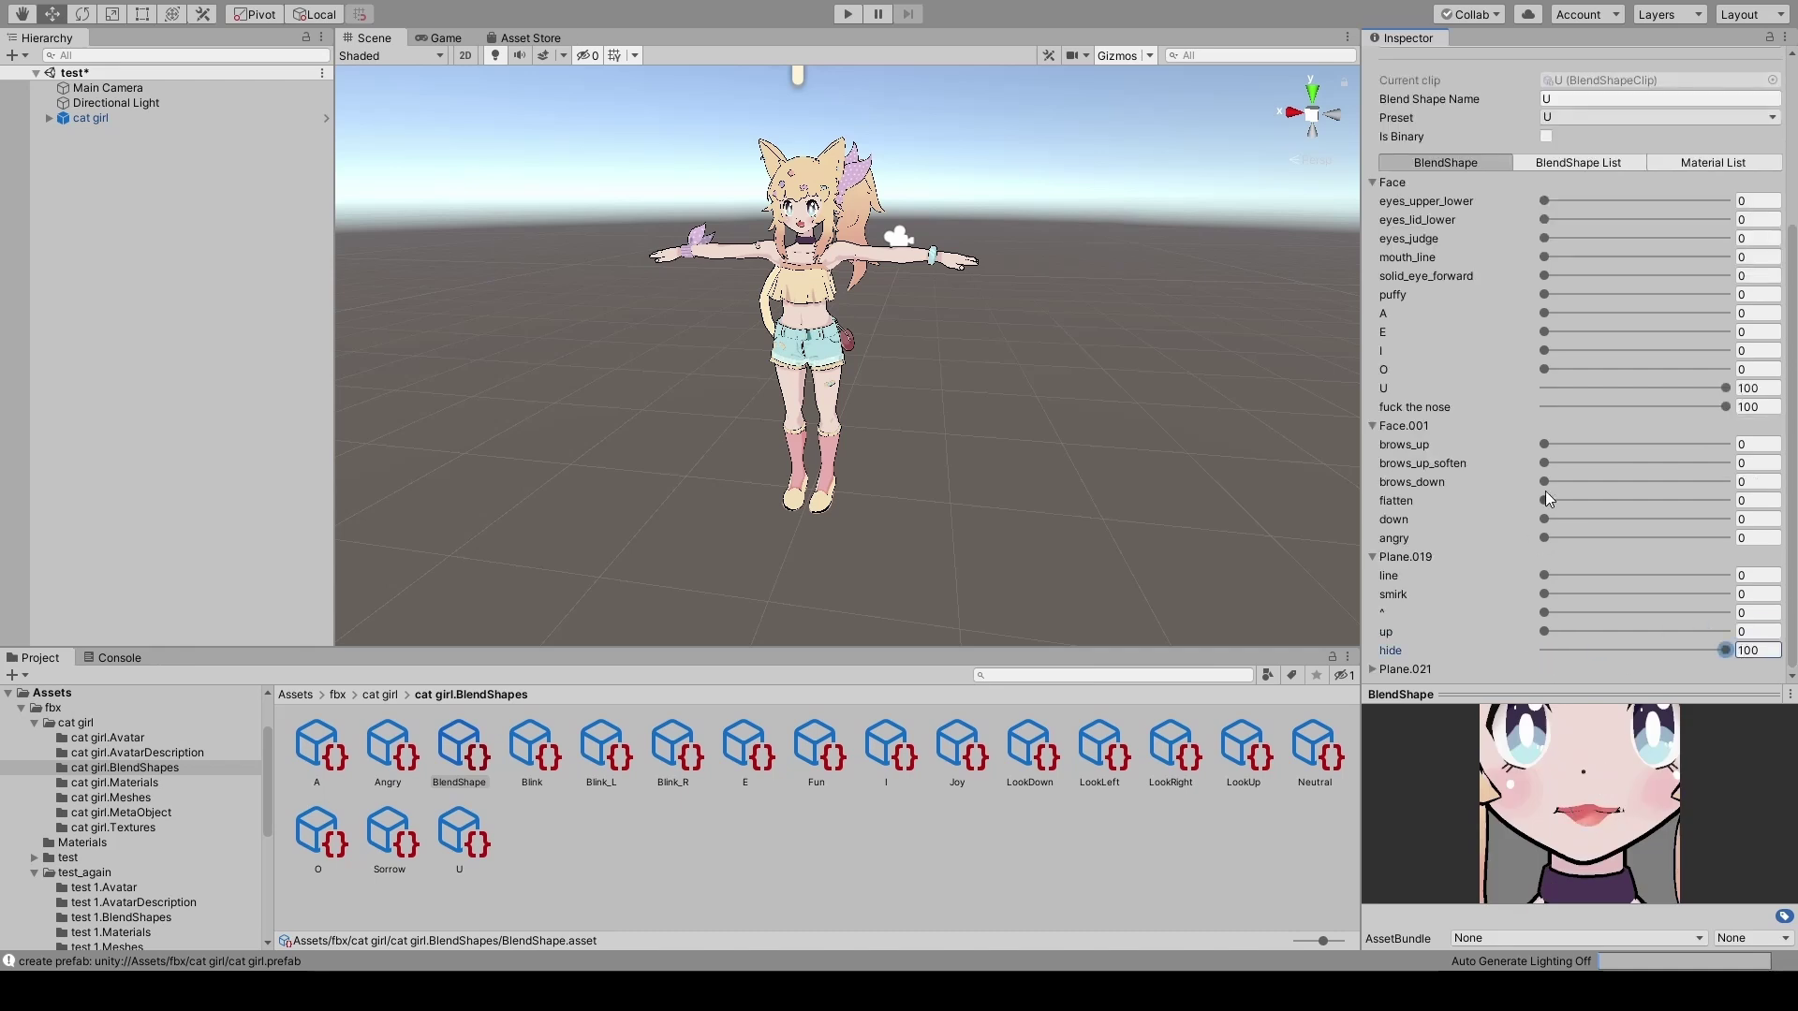
{"action": "left_click", "coordinate": [1426, 193]}
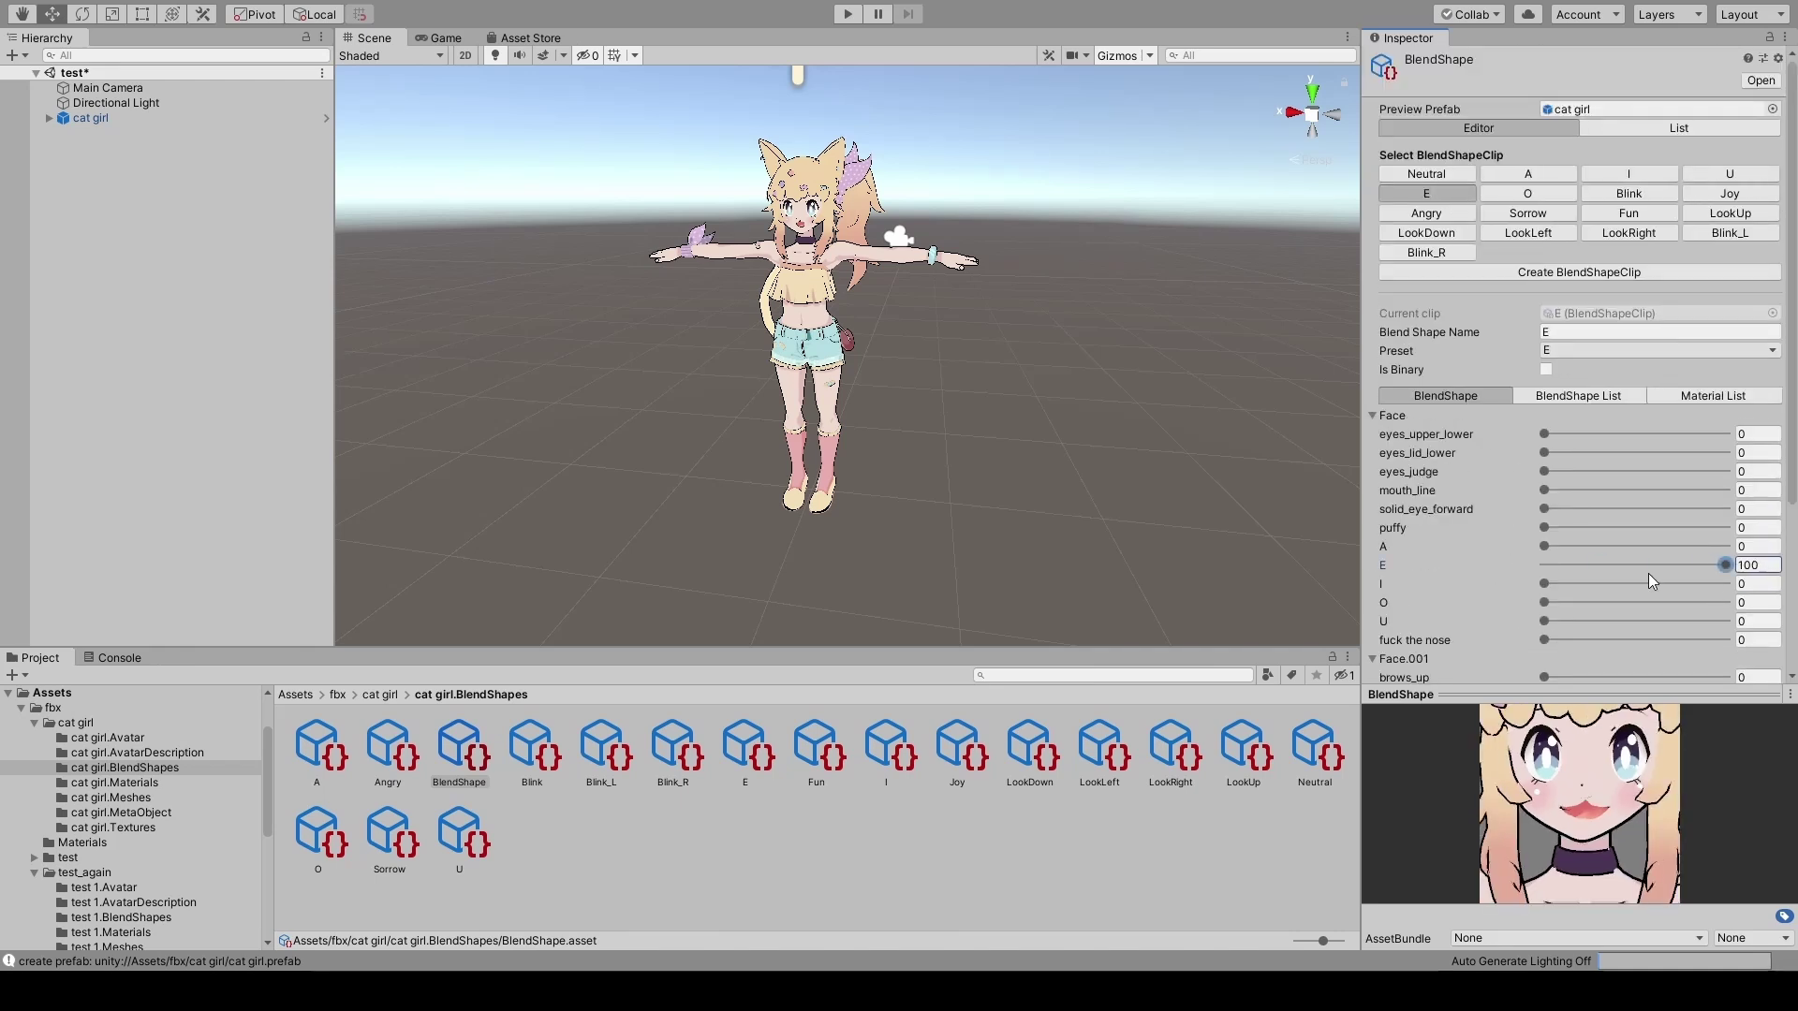
{"action": "left_click", "coordinate": [1528, 195]}
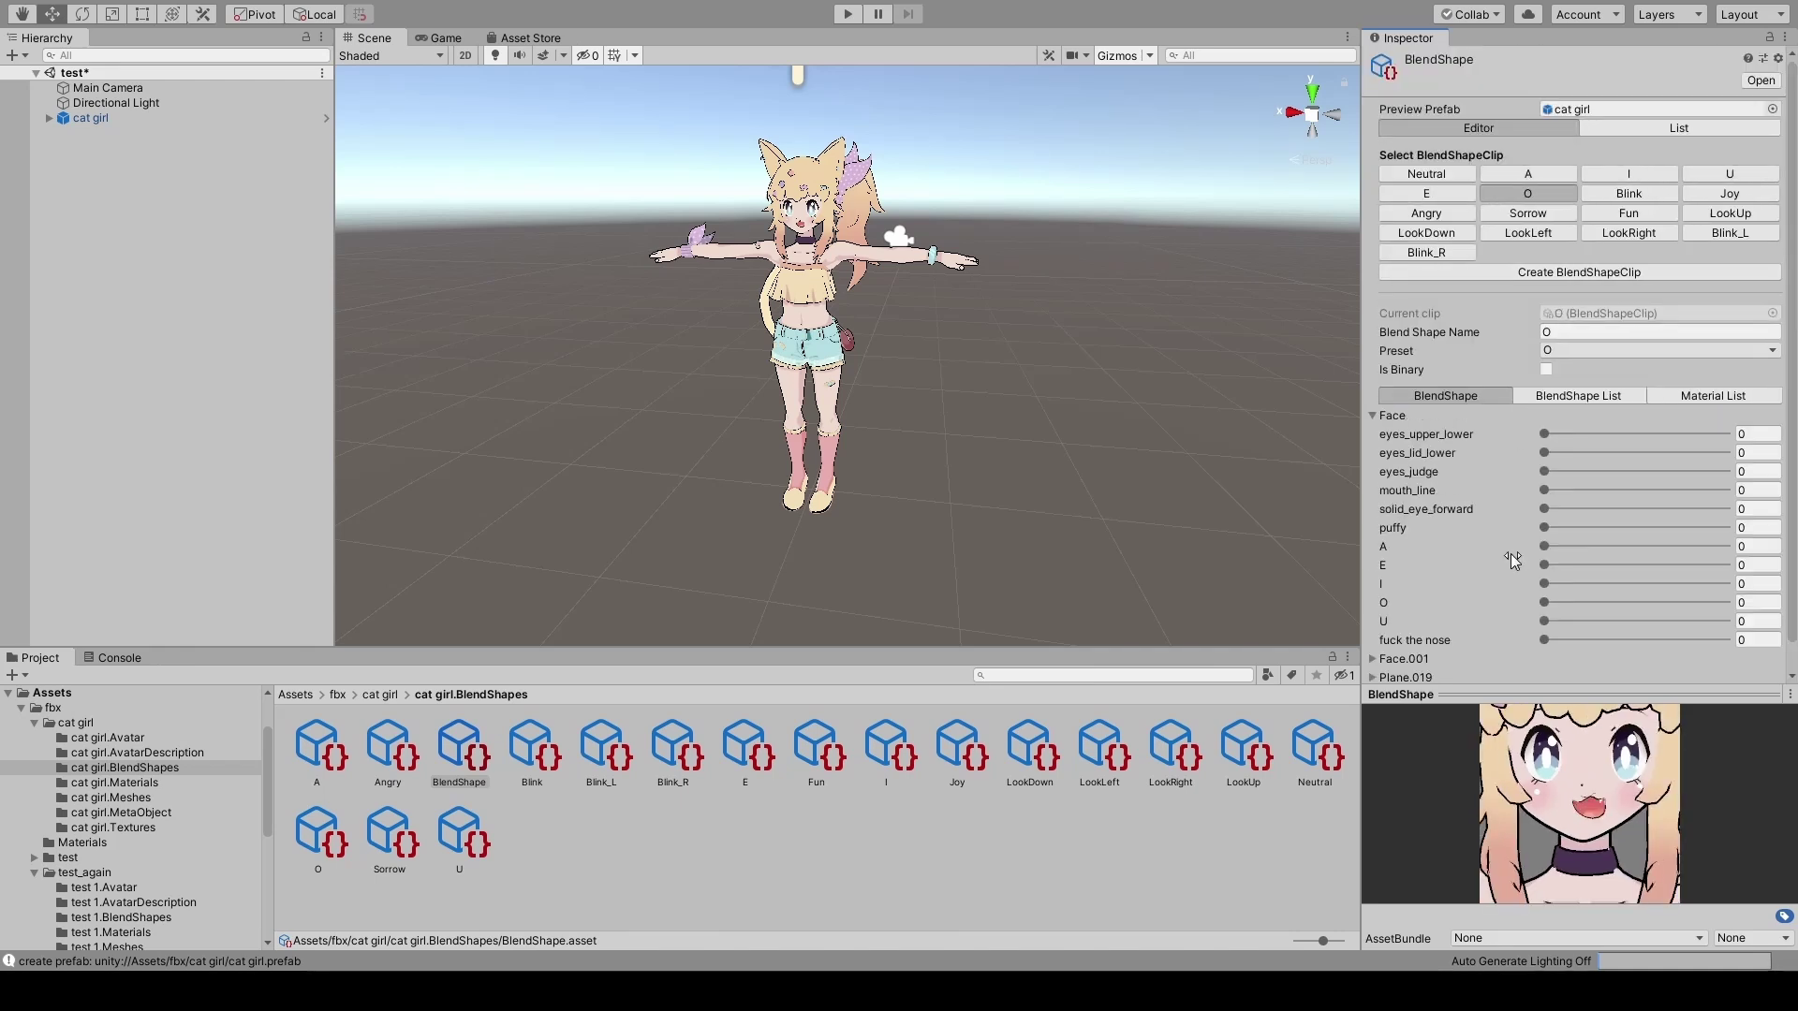
{"action": "scroll", "coordinate": [1509, 553], "scroll_direction": "down", "scroll_amount": 1}
{"action": "left_click", "coordinate": [1391, 652]}
{"action": "scroll", "coordinate": [1498, 653], "scroll_direction": "down", "scroll_amount": 1}
{"action": "left_click", "coordinate": [1525, 652]}
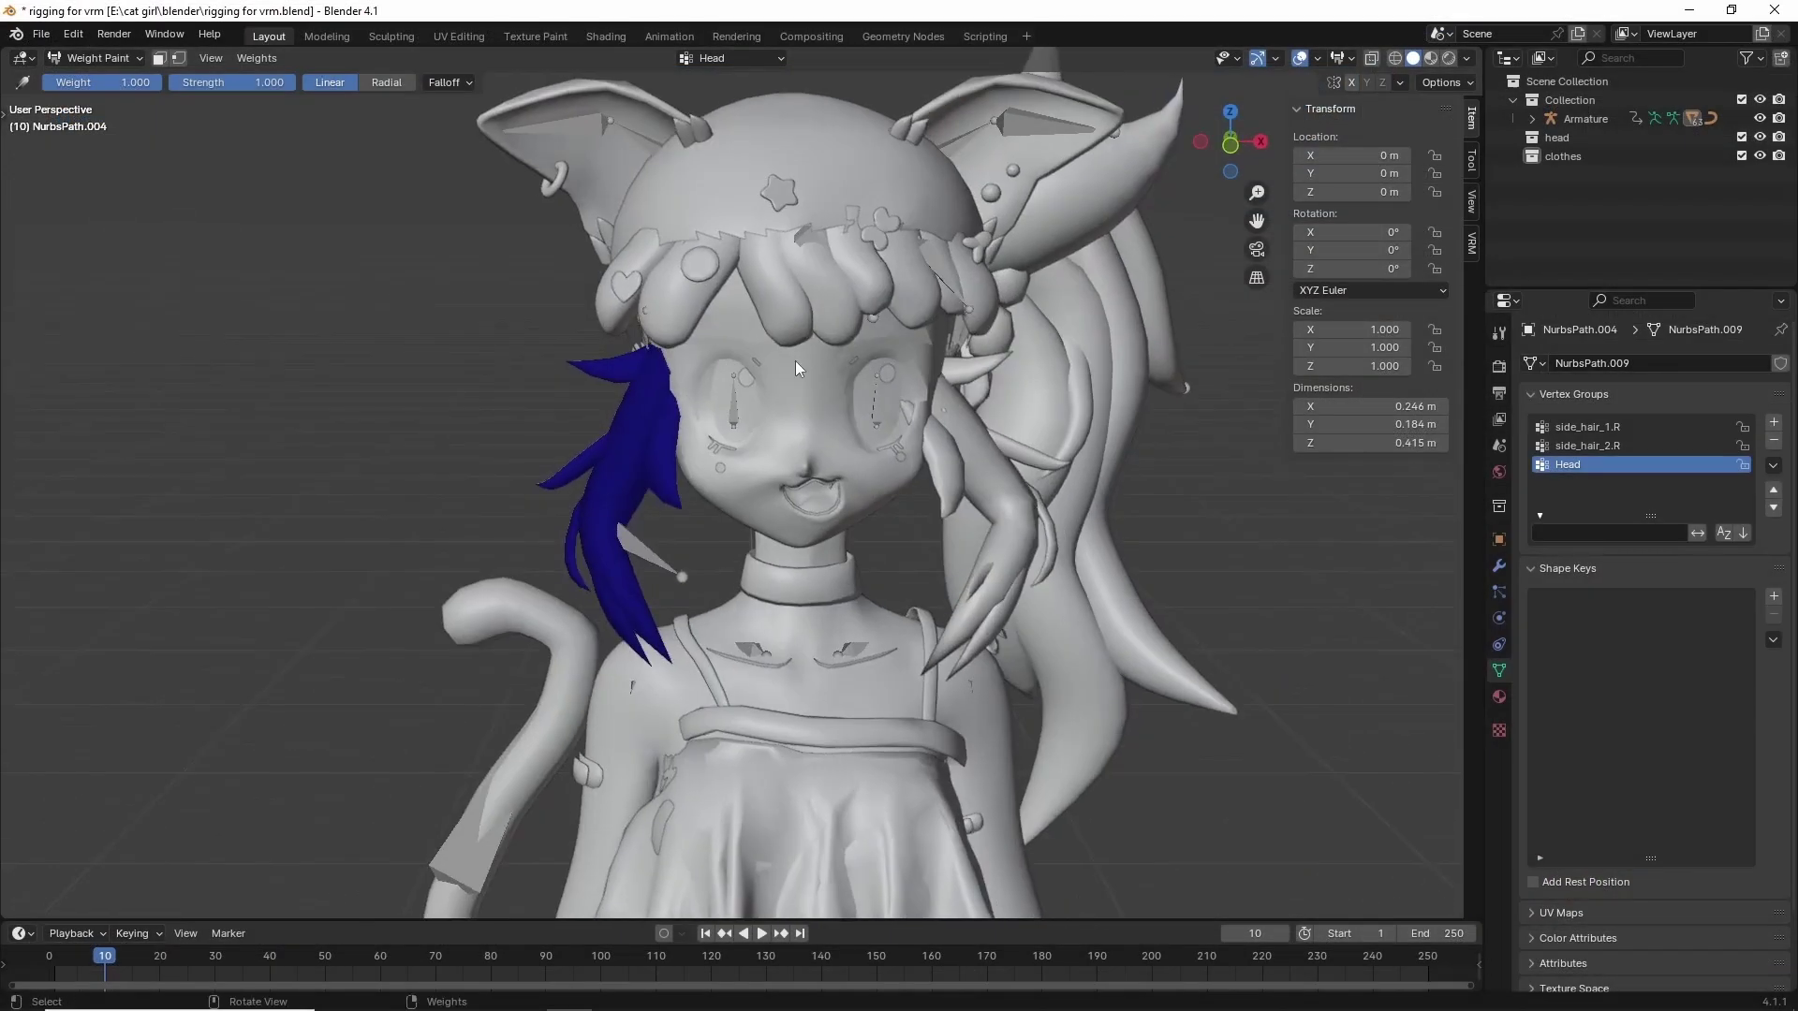
Draw weight gradients along the right side hair and test them with playback.
{"action": "left_click_drag", "start_coordinate": [801, 369], "coordinate": [922, 462]}
{"action": "middle_click_drag", "start_coordinate": [597, 442], "coordinate": [524, 562]}
{"action": "key", "text": "space"}
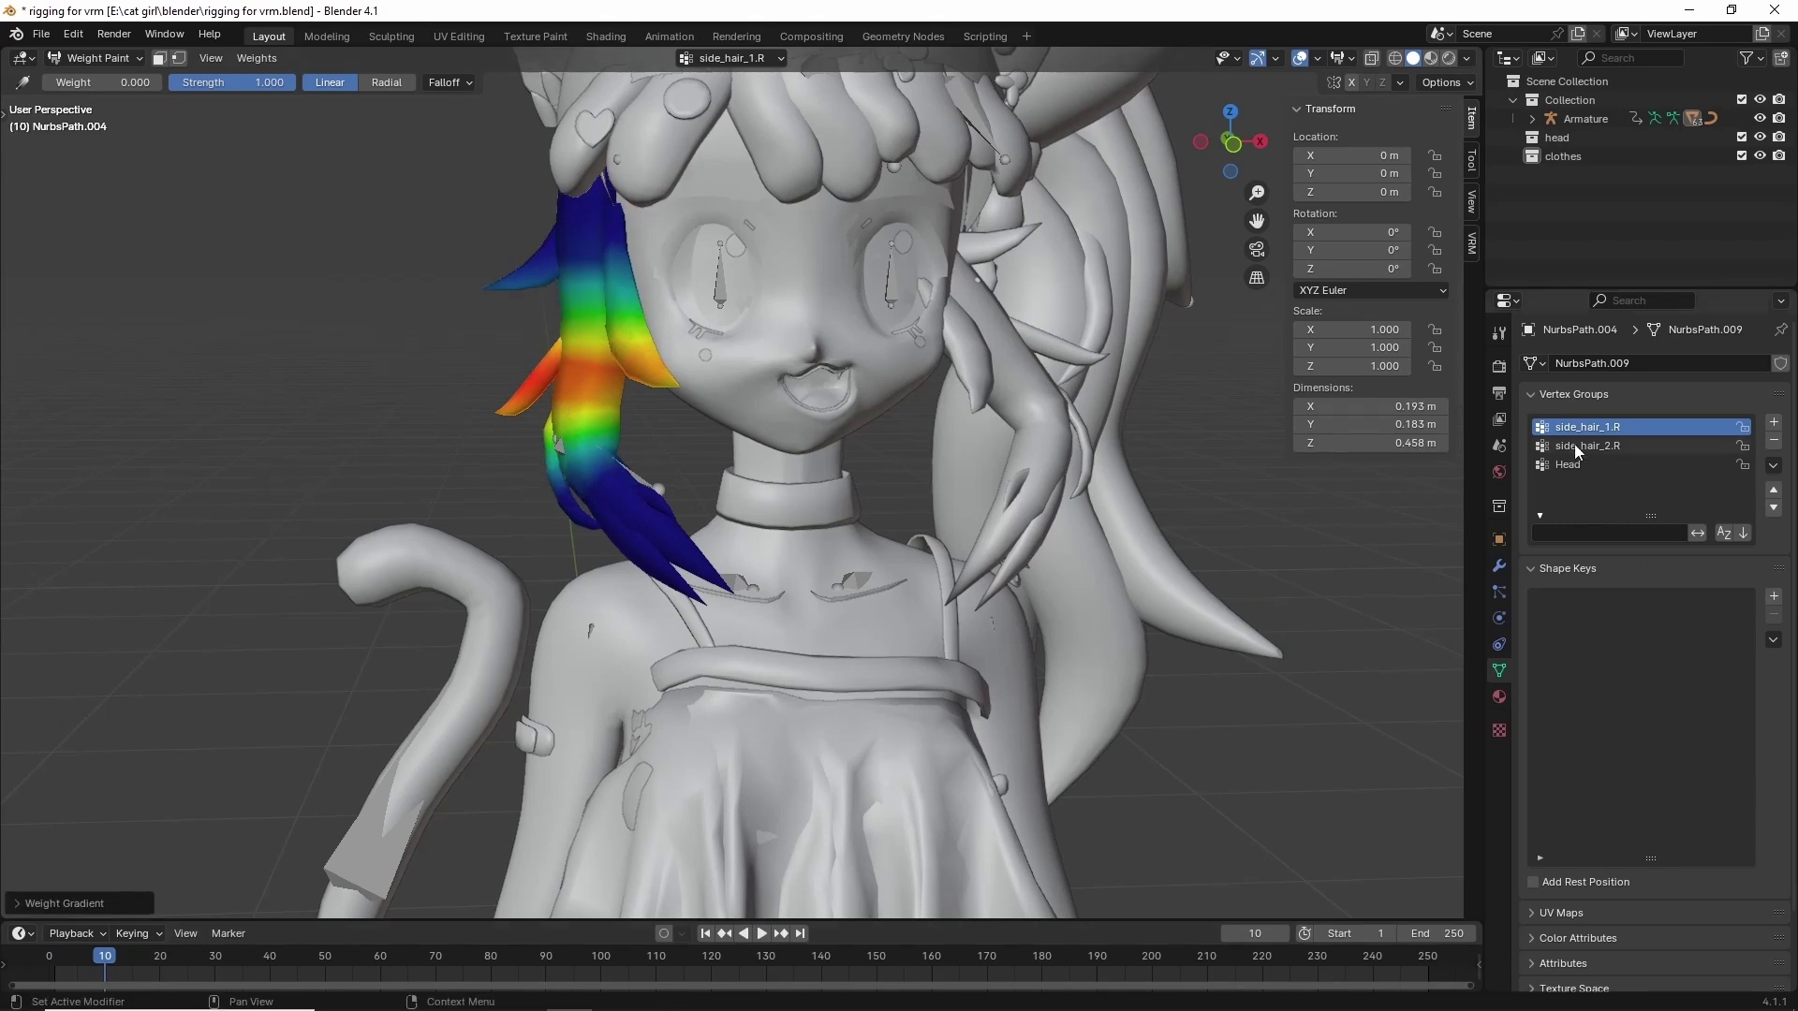
{"action": "left_click_drag", "start_coordinate": [543, 478], "coordinate": [599, 309]}
{"action": "middle_click_drag", "start_coordinate": [599, 309], "coordinate": [562, 337]}
{"action": "left_click_drag", "start_coordinate": [618, 487], "coordinate": [660, 525]}
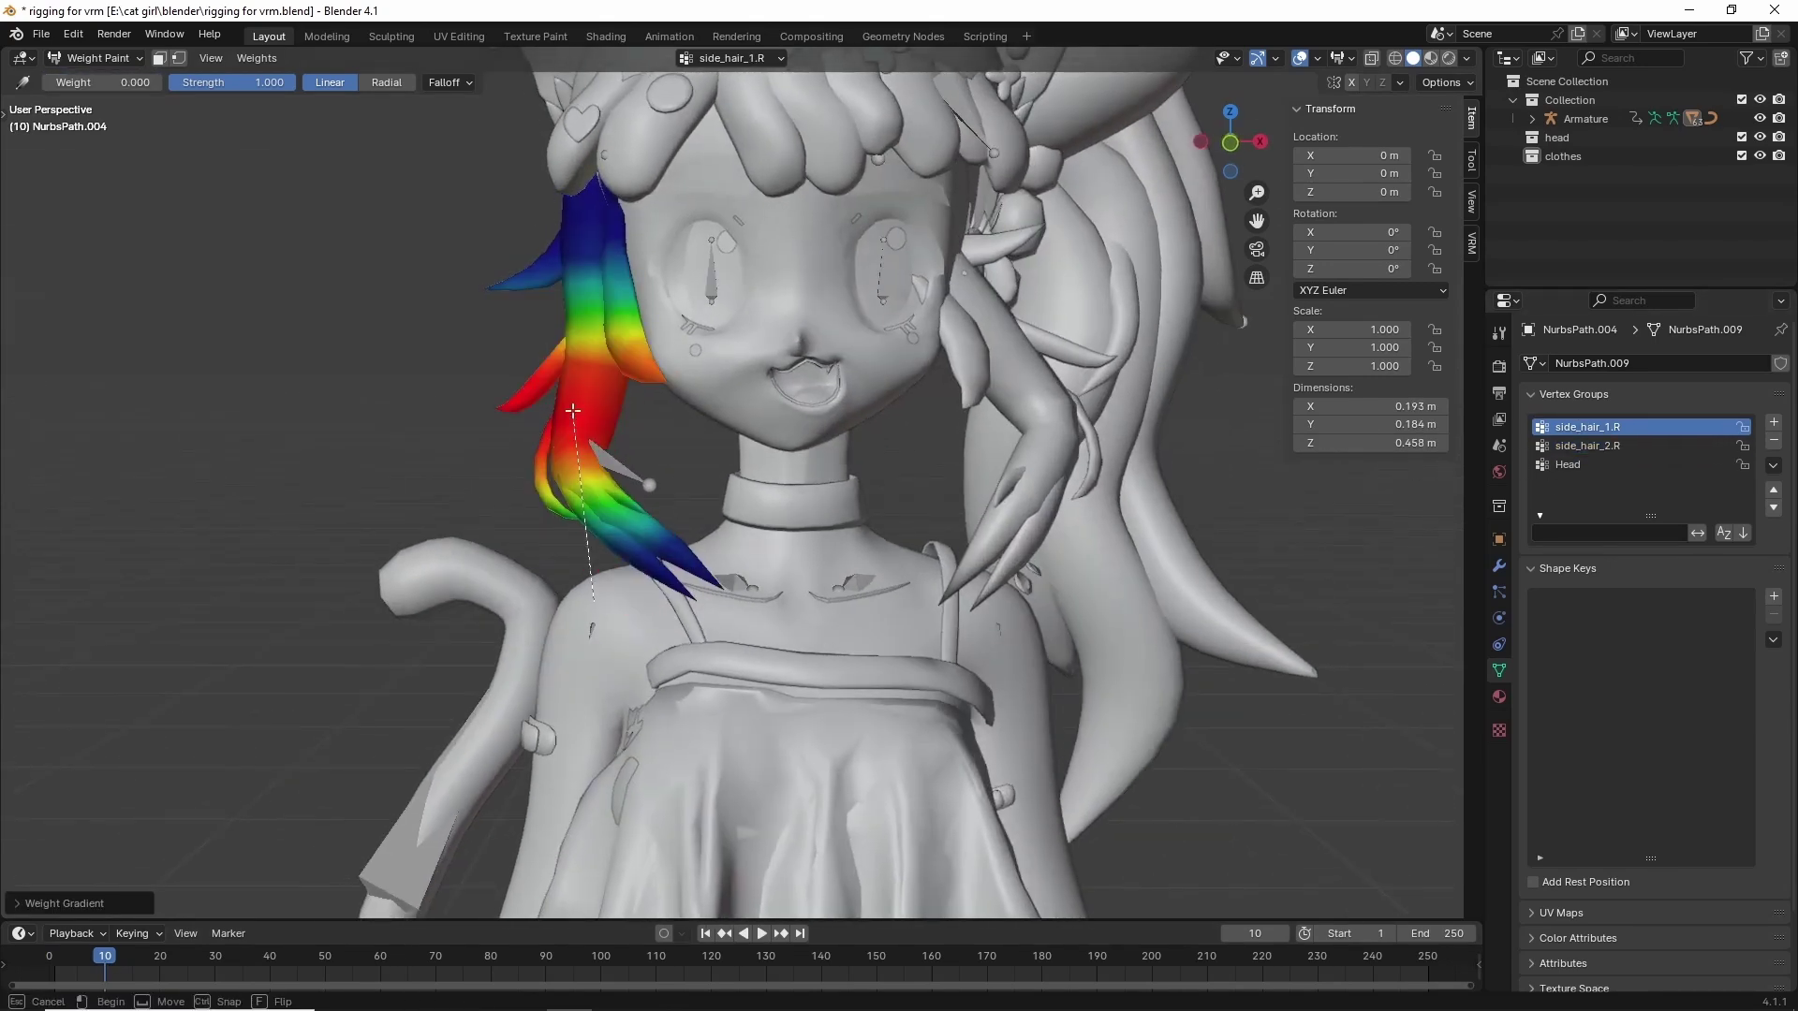
{"action": "key", "text": "Escape"}
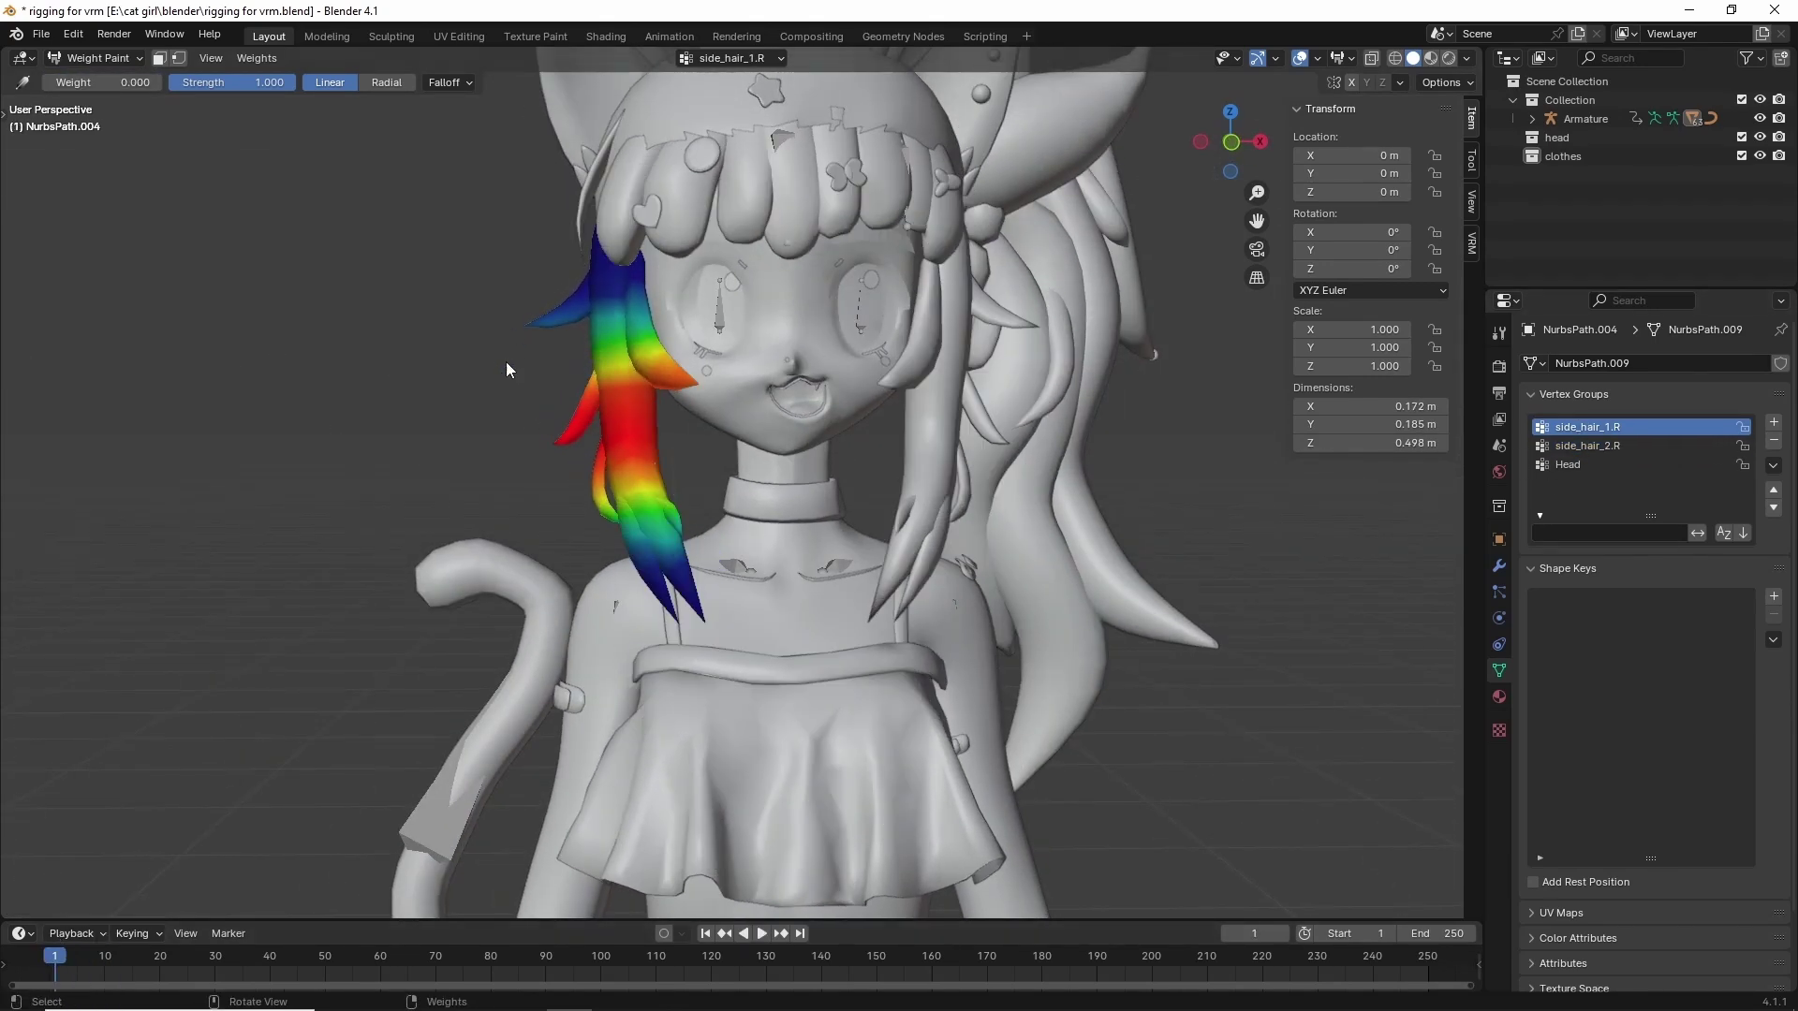
Draw a weight gradient on the left side hair for side_hair_2.L.
{"action": "middle_click_drag", "start_coordinate": [471, 414], "coordinate": [581, 412]}
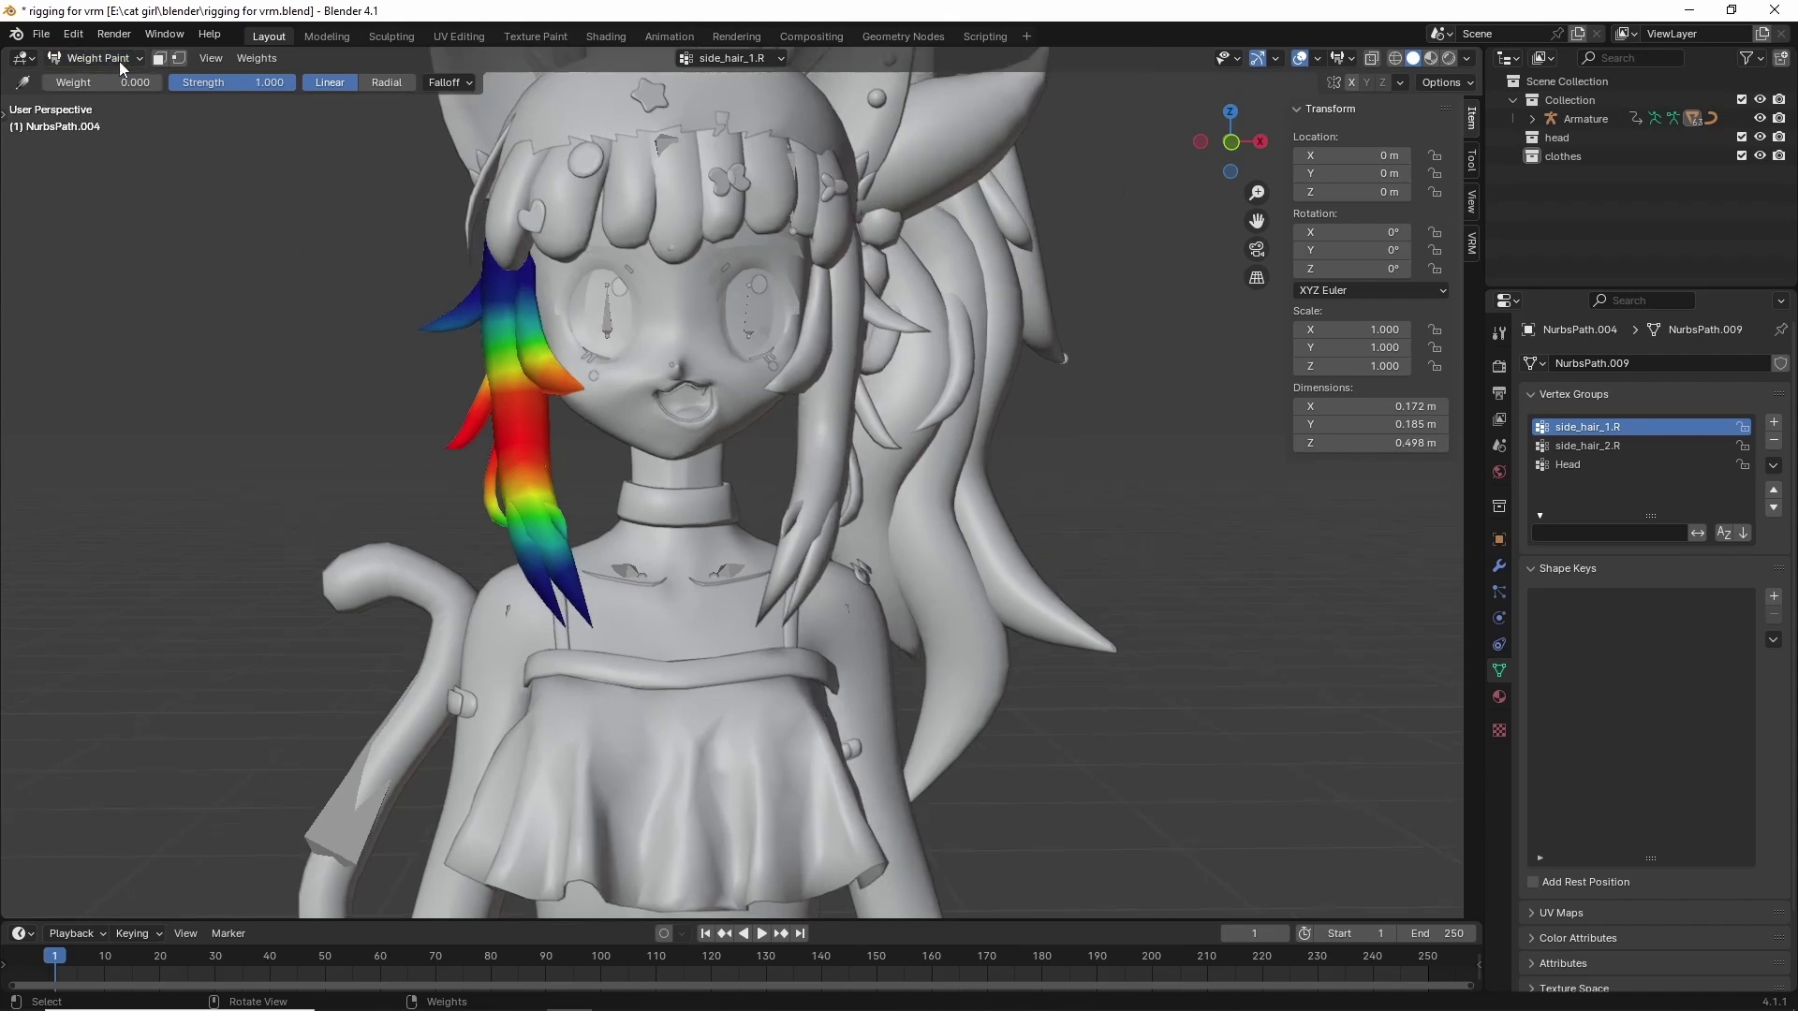
{"action": "key", "text": "alt+q"}
{"action": "left_click", "coordinate": [1587, 446]}
{"action": "left_click_drag", "start_coordinate": [847, 244], "coordinate": [878, 564]}
{"action": "left_click", "coordinate": [1587, 464]}
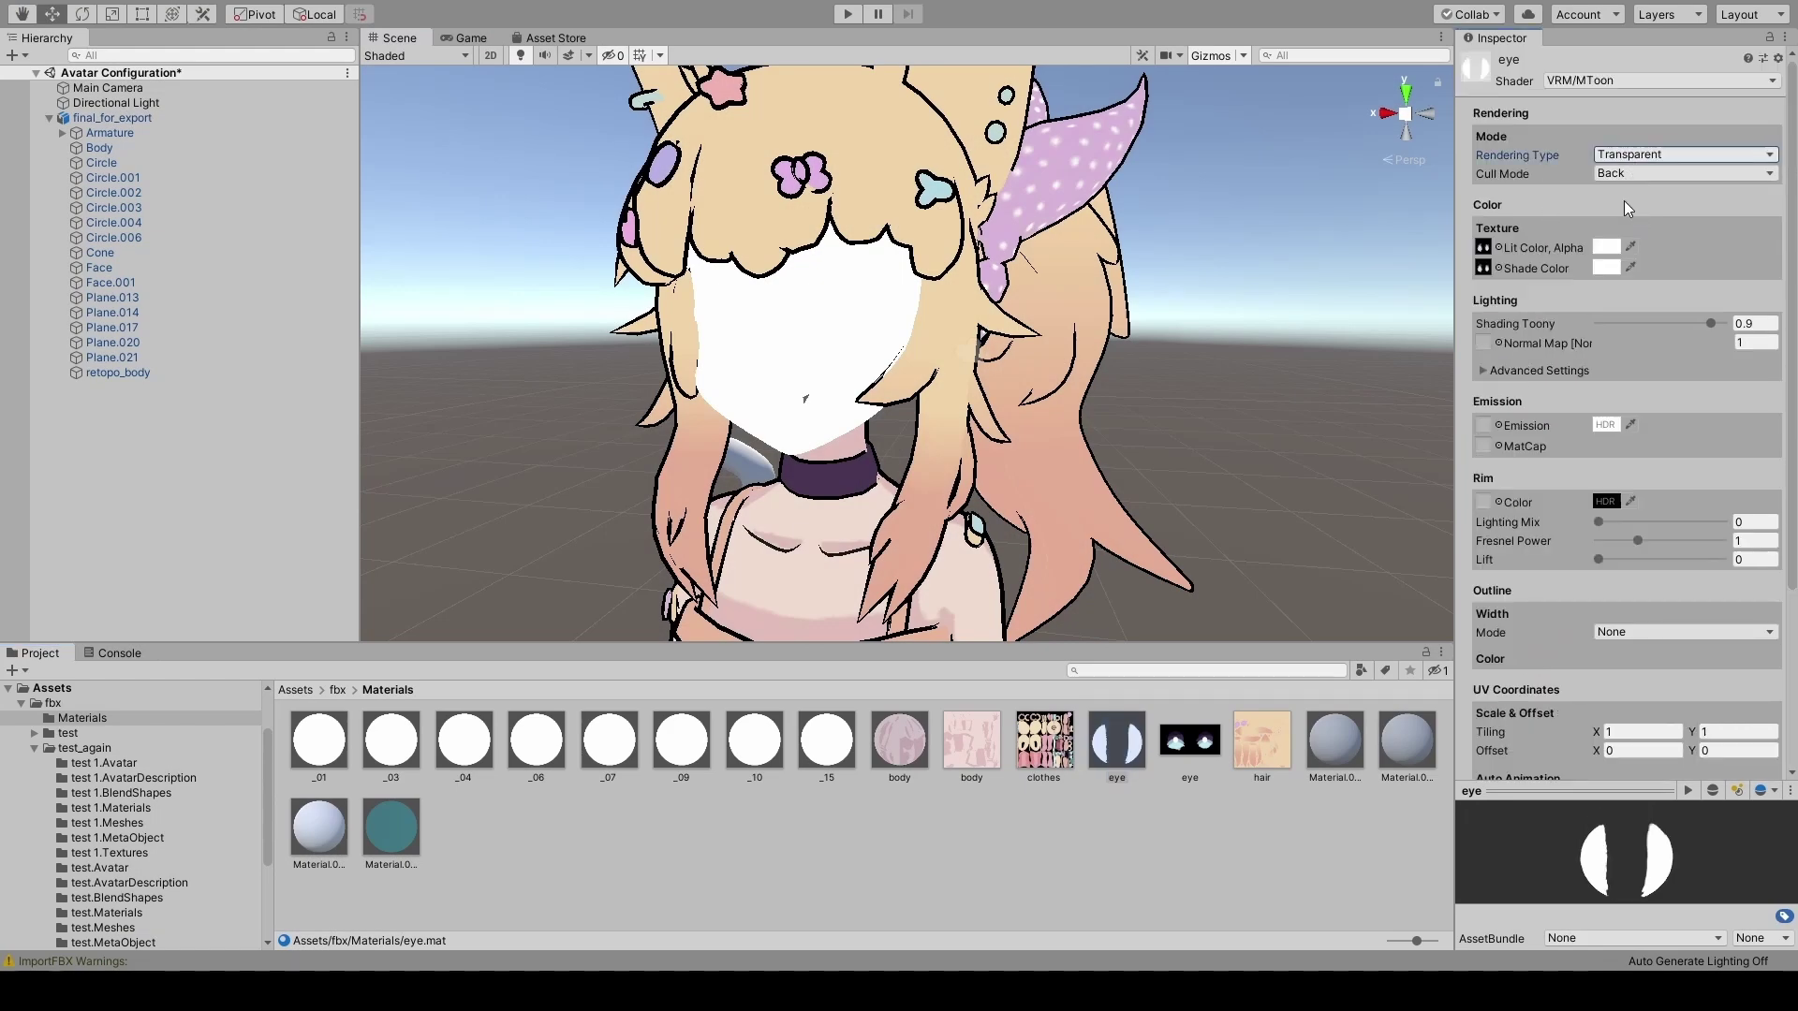
Set the eye material's rendering mode to Opaque.
{"action": "left_click", "coordinate": [1620, 178]}
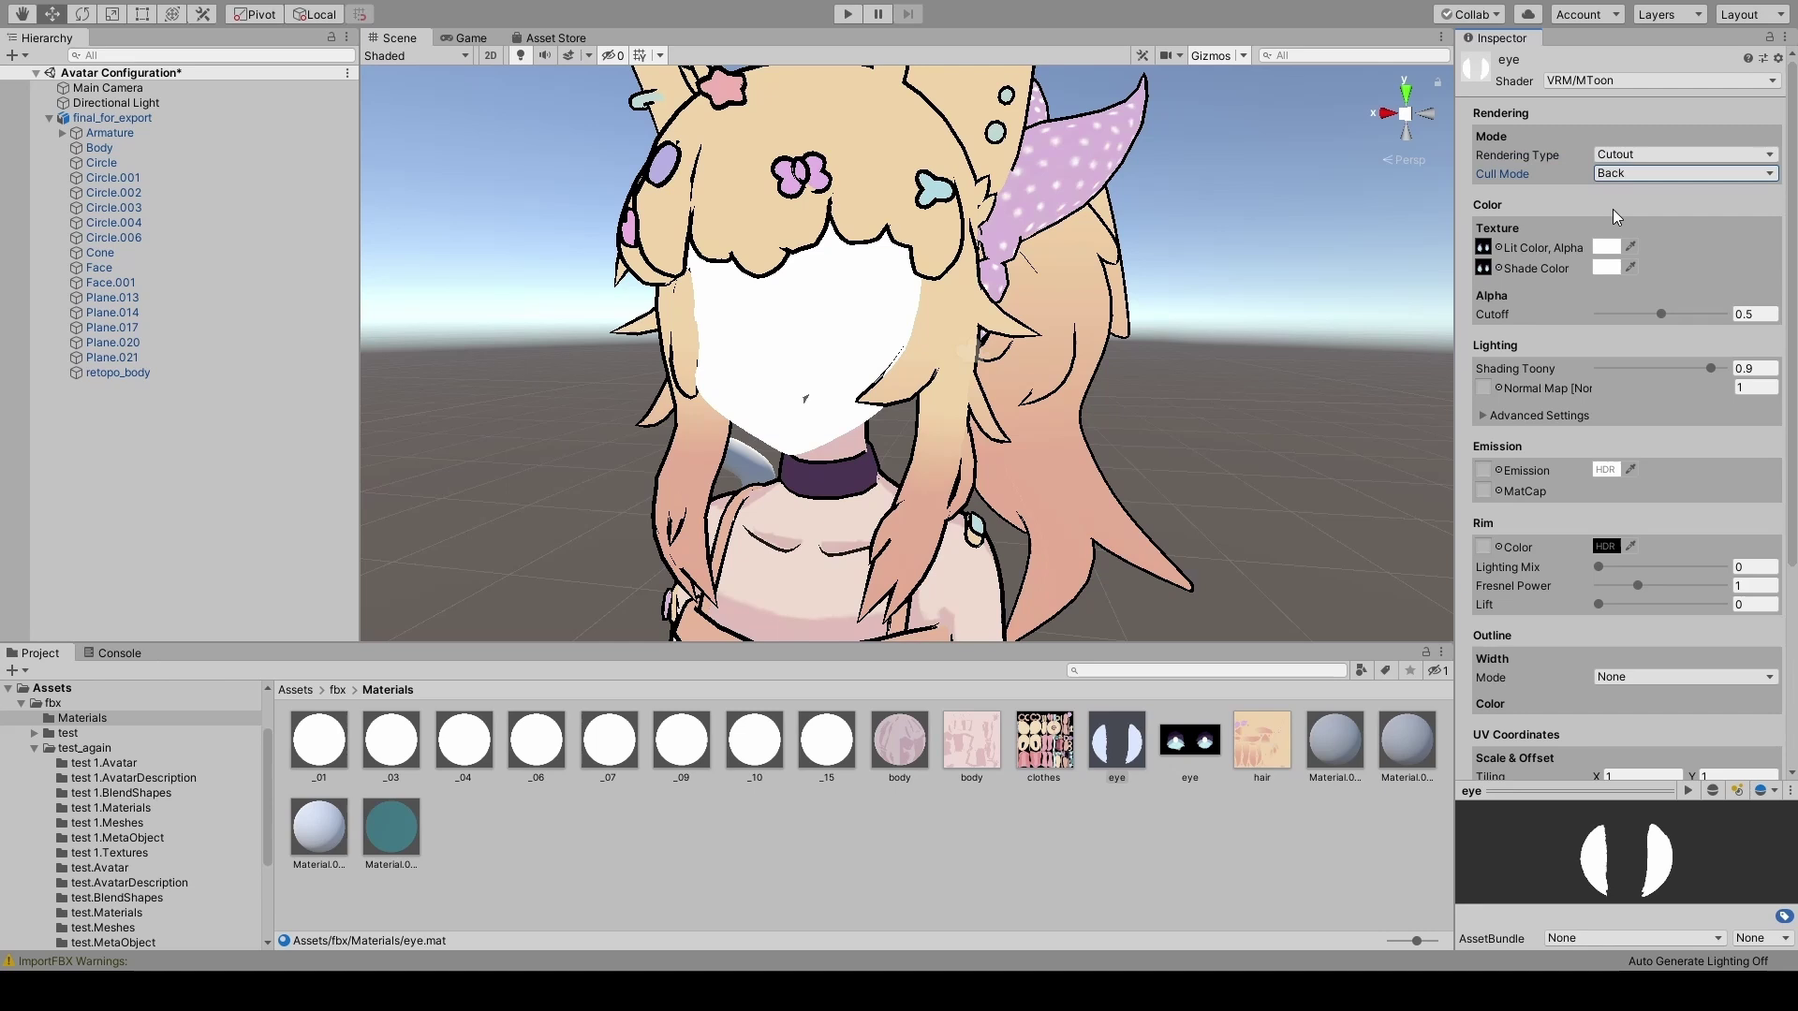
{"action": "left_click", "coordinate": [1622, 154]}
{"action": "left_click", "coordinate": [1621, 178]}
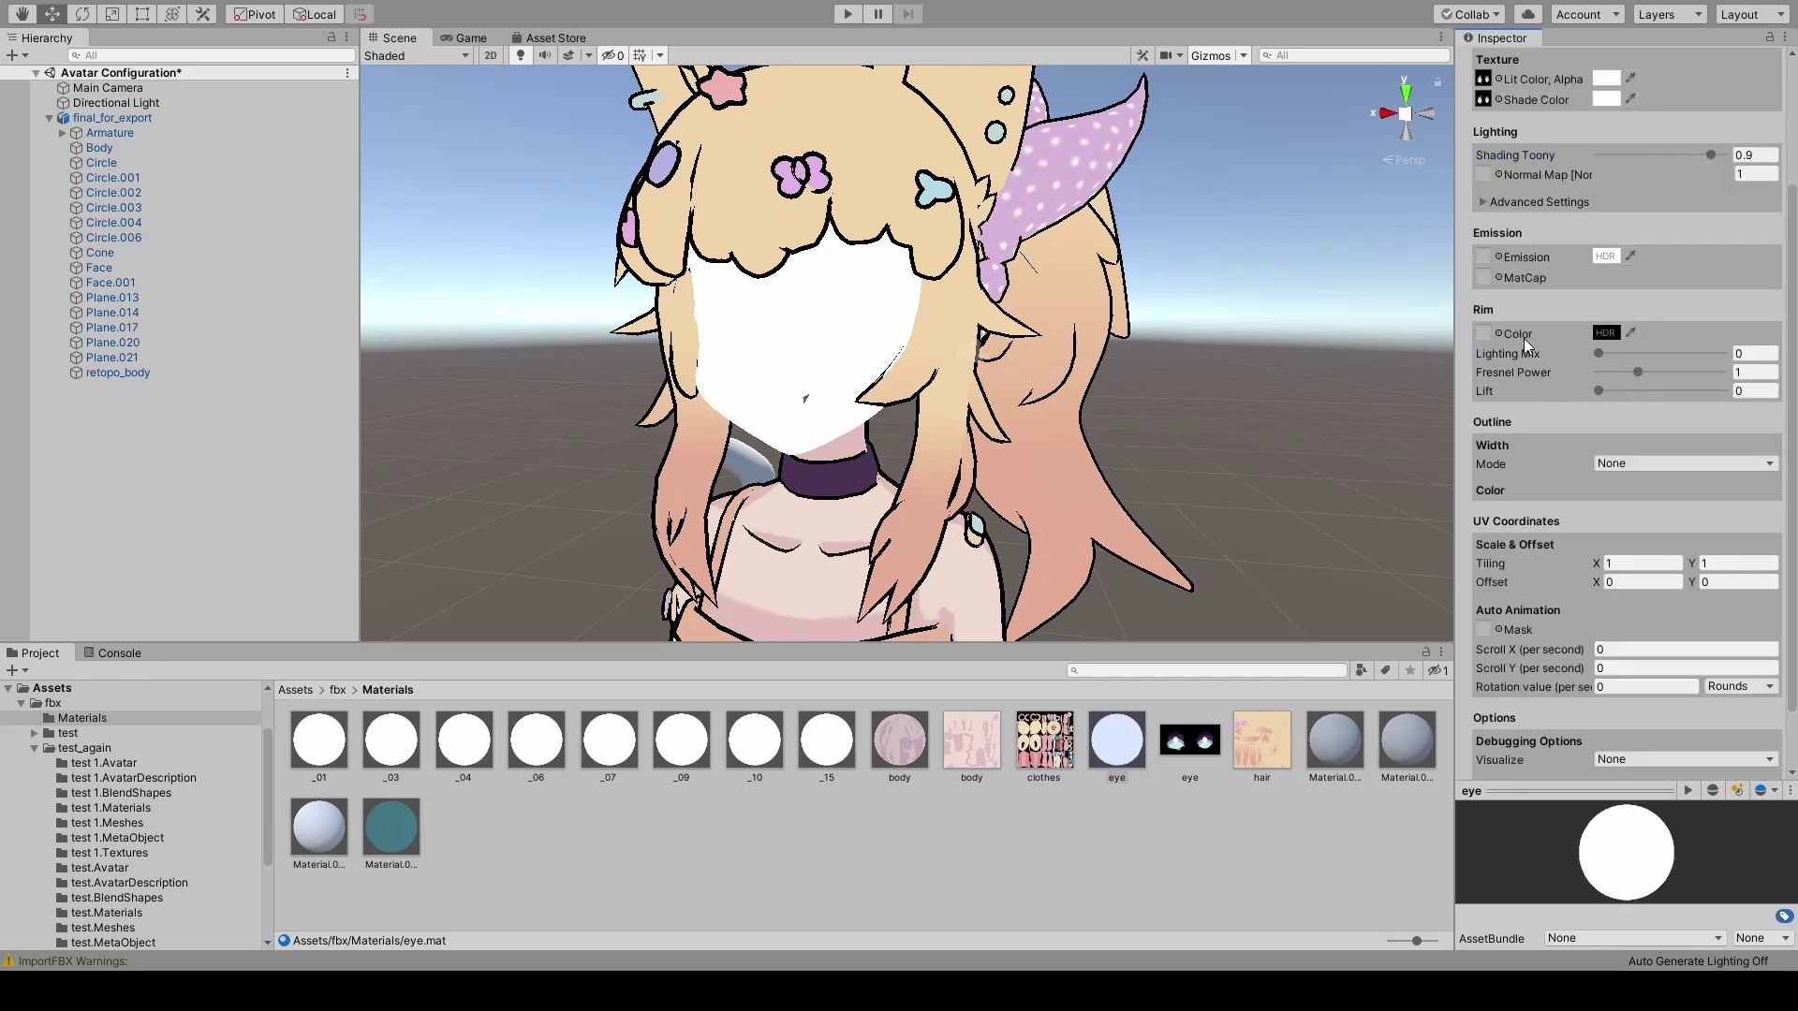
{"action": "scroll", "coordinate": [1624, 468], "scroll_direction": "down", "scroll_amount": 3}
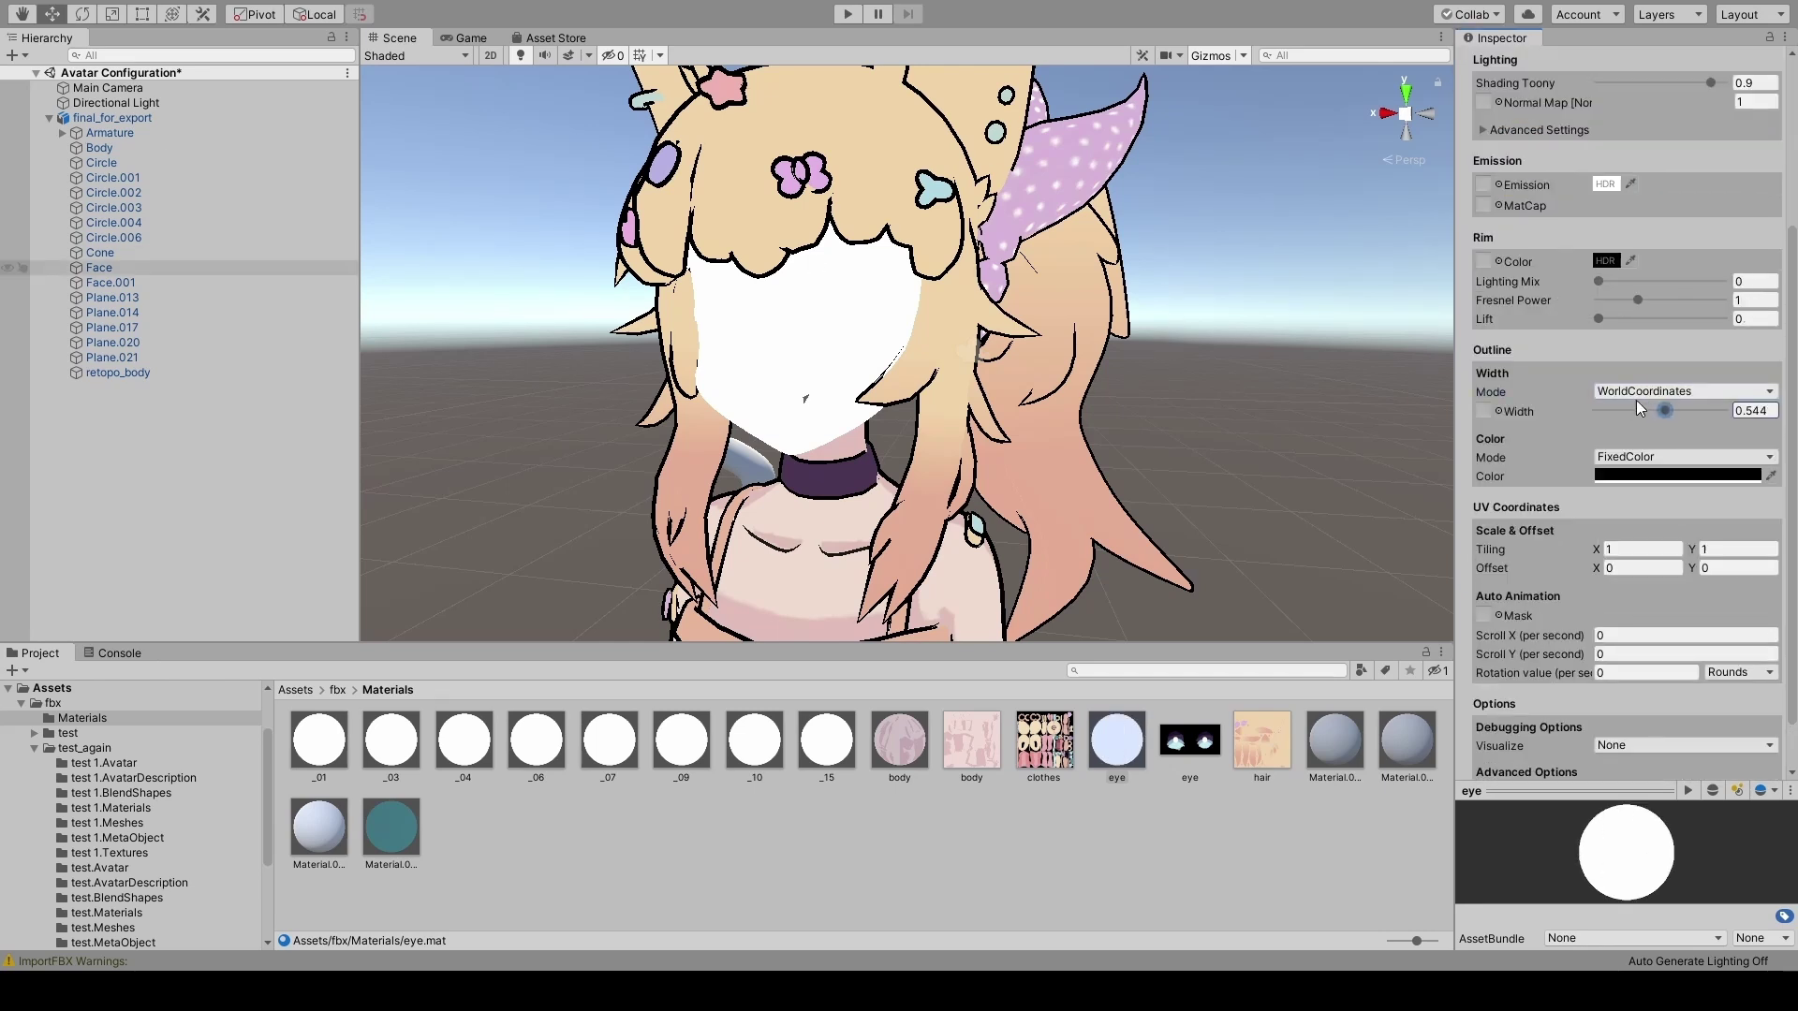
{"action": "left_click", "coordinate": [1234, 777]}
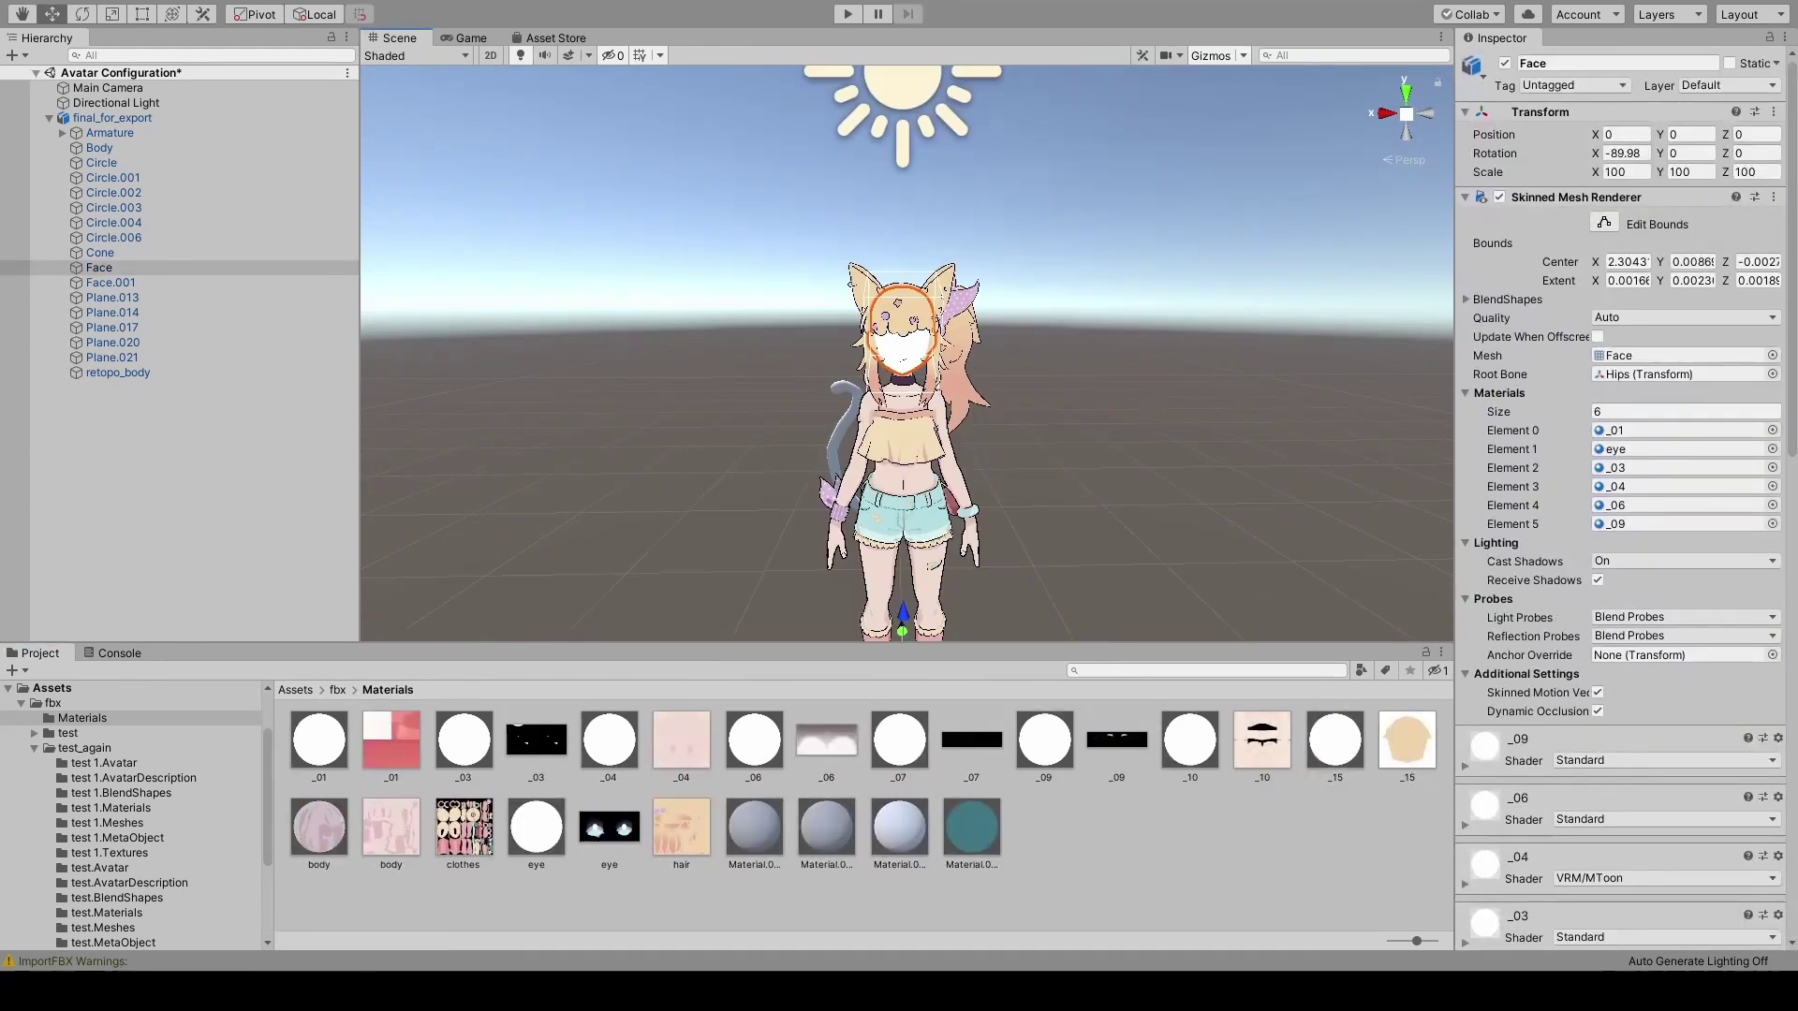
Frame the face and inspect the _04 material's rendering mode, leaving it unchanged.
{"action": "key", "text": "f"}
{"action": "scroll", "coordinate": [1625, 468], "scroll_direction": "down", "scroll_amount": 5}
{"action": "scroll", "coordinate": [1624, 468], "scroll_direction": "up", "scroll_amount": 3}
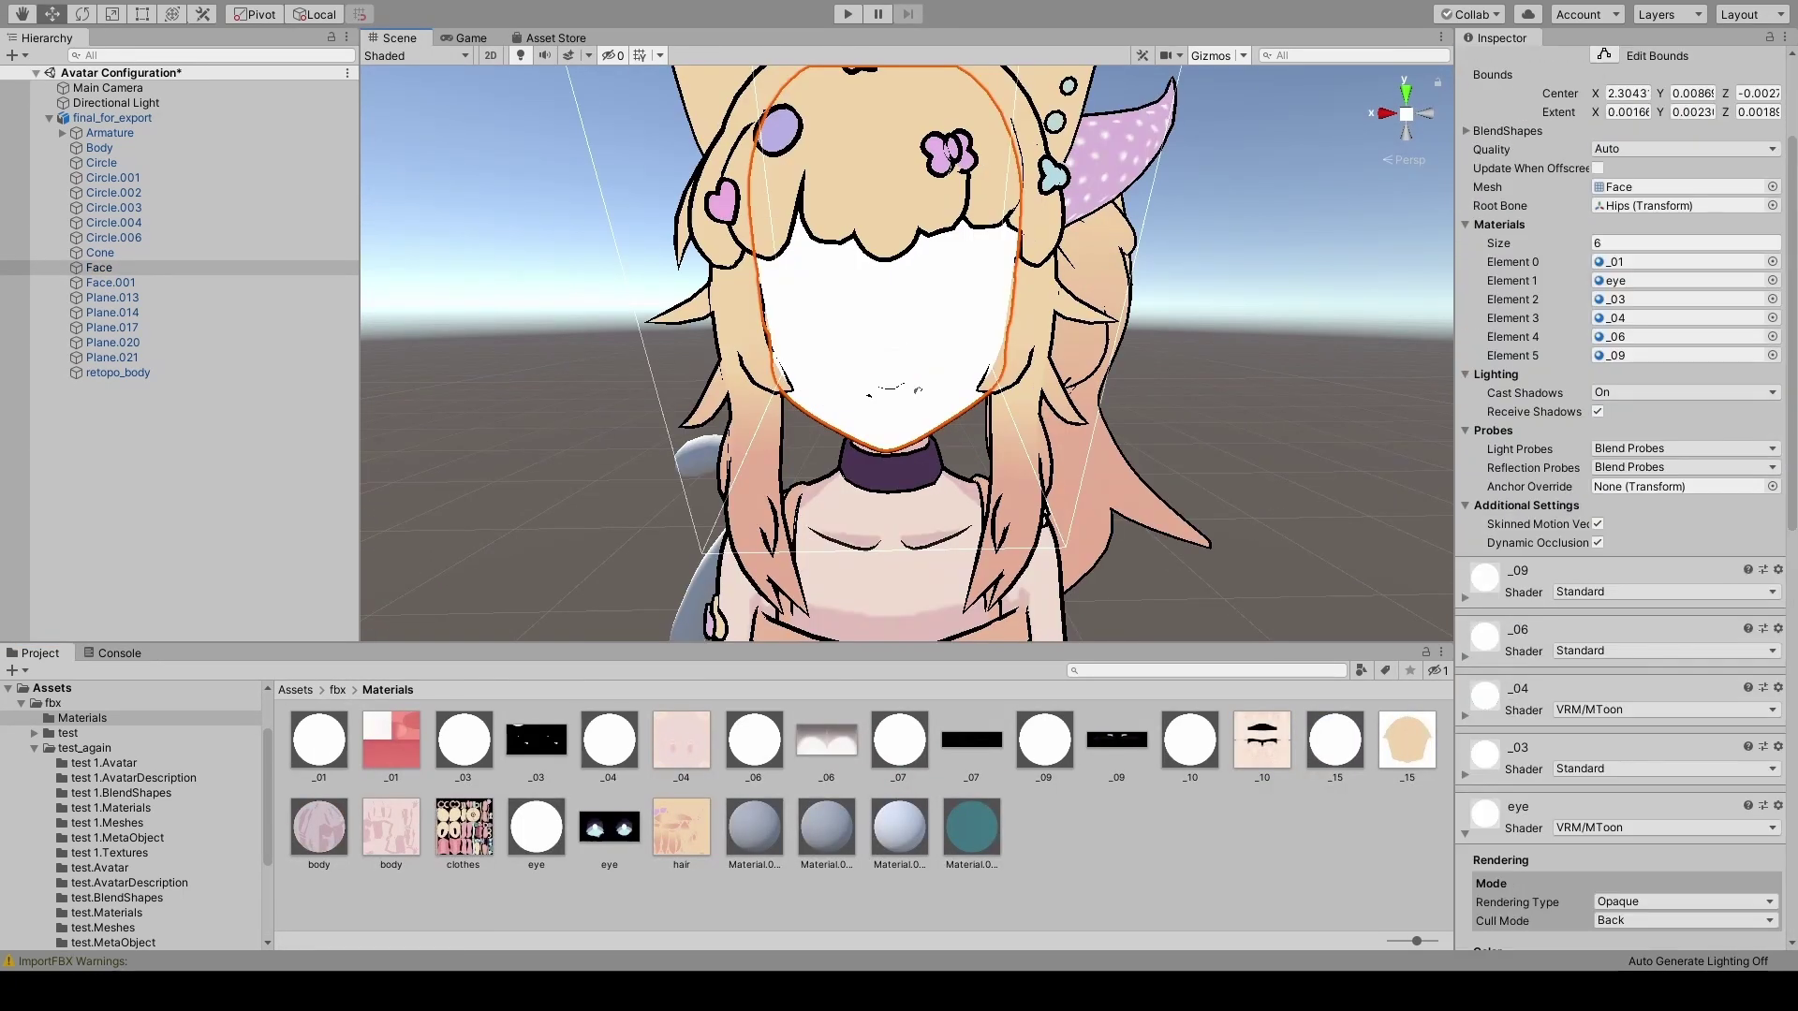
{"action": "scroll", "coordinate": [1624, 506], "scroll_direction": "down", "scroll_amount": 5}
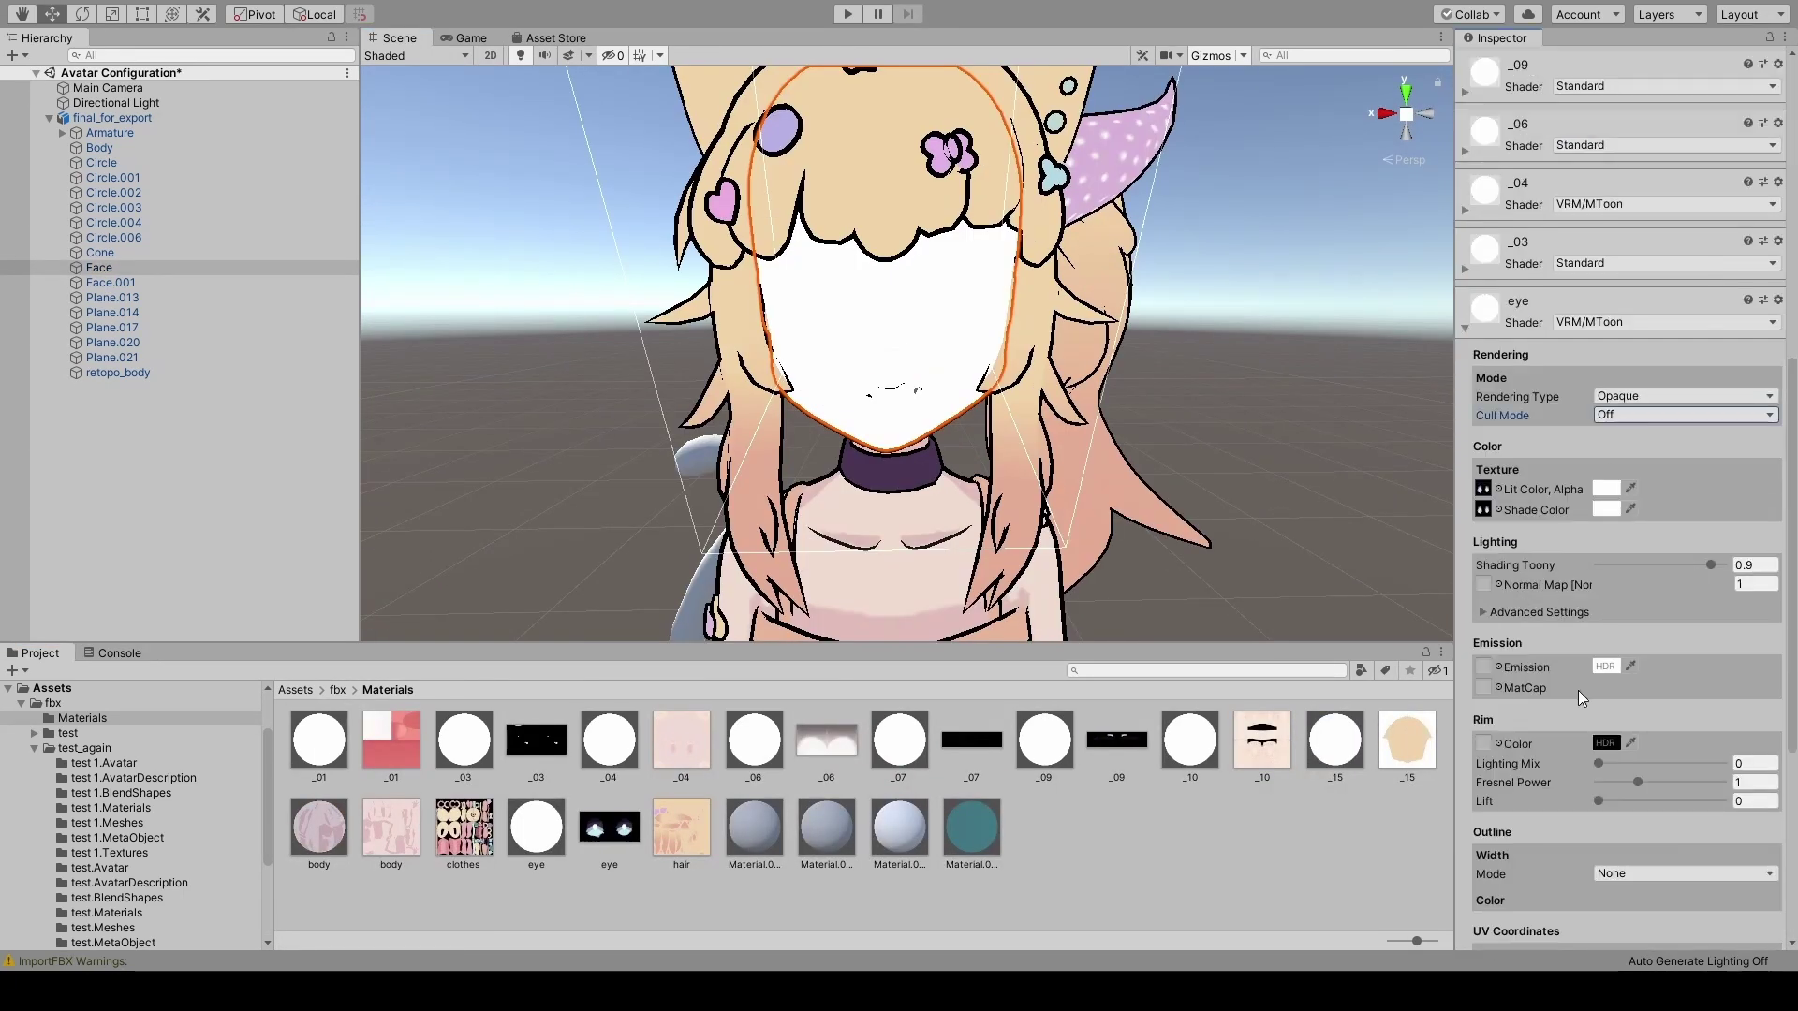
{"action": "left_click", "coordinate": [608, 740]}
{"action": "scroll", "coordinate": [1669, 646], "scroll_direction": "down", "scroll_amount": 10}
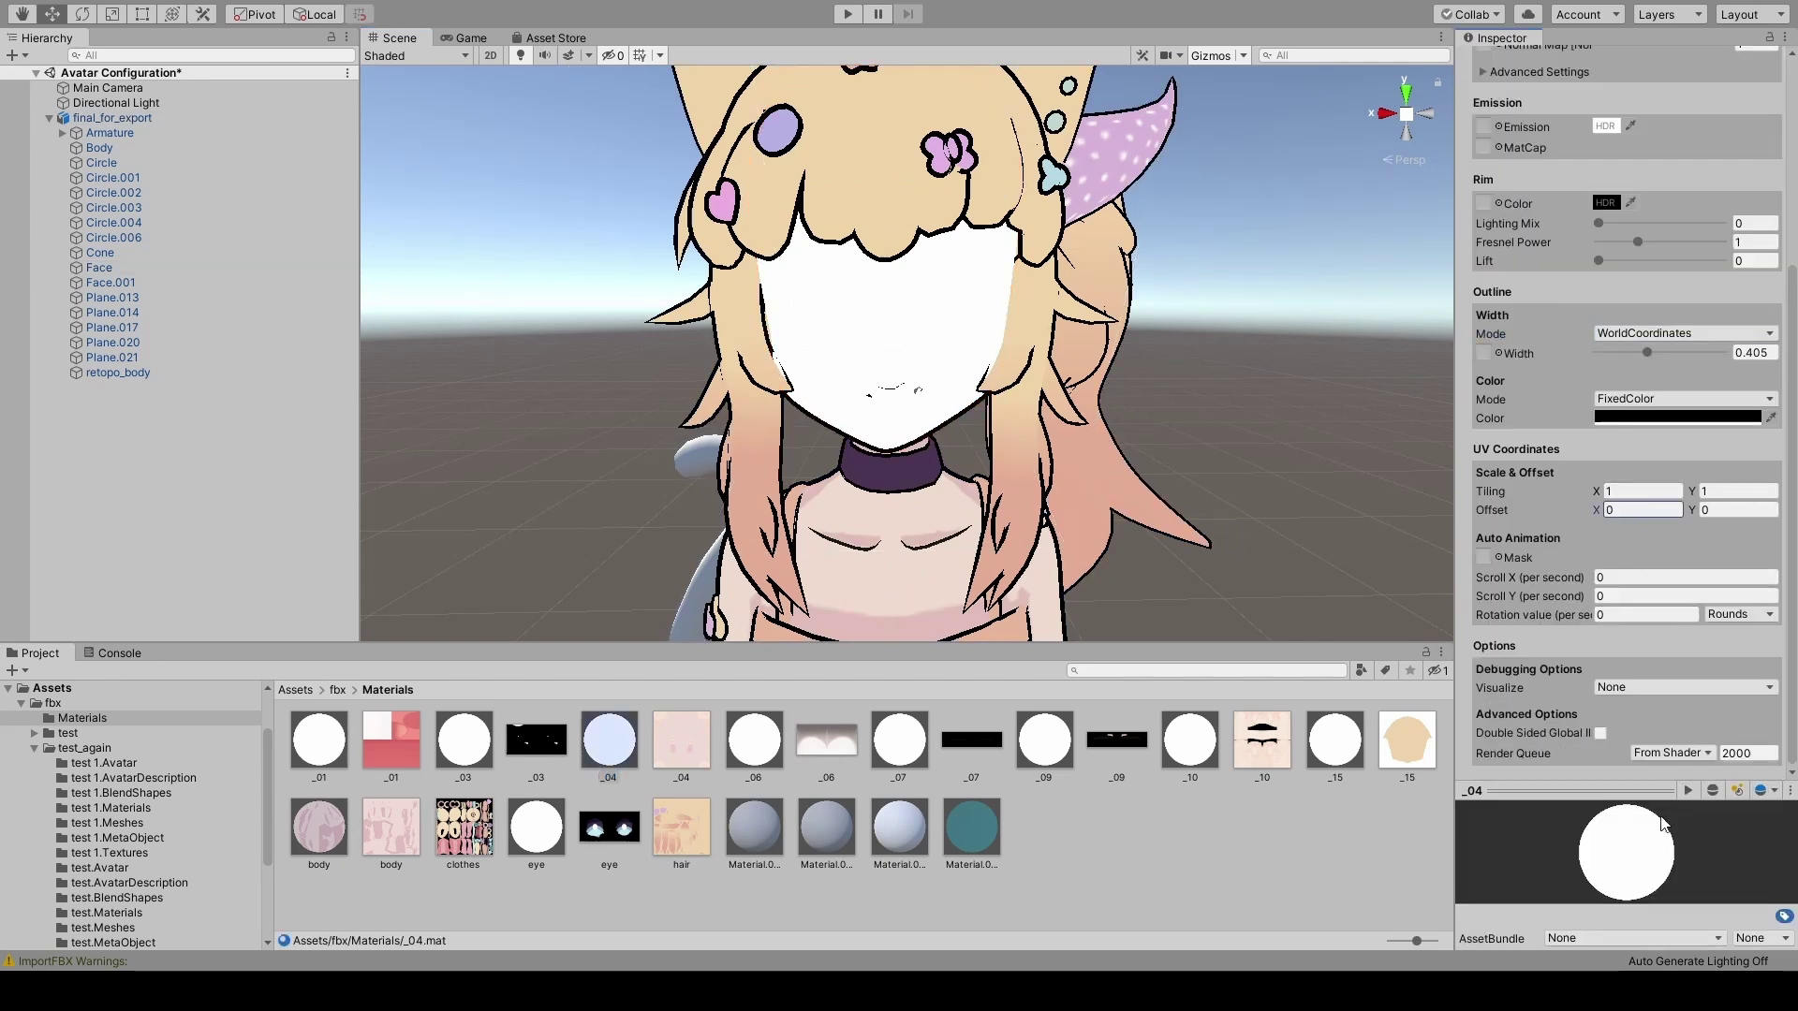
{"action": "scroll", "coordinate": [1603, 253], "scroll_direction": "up", "scroll_amount": 3}
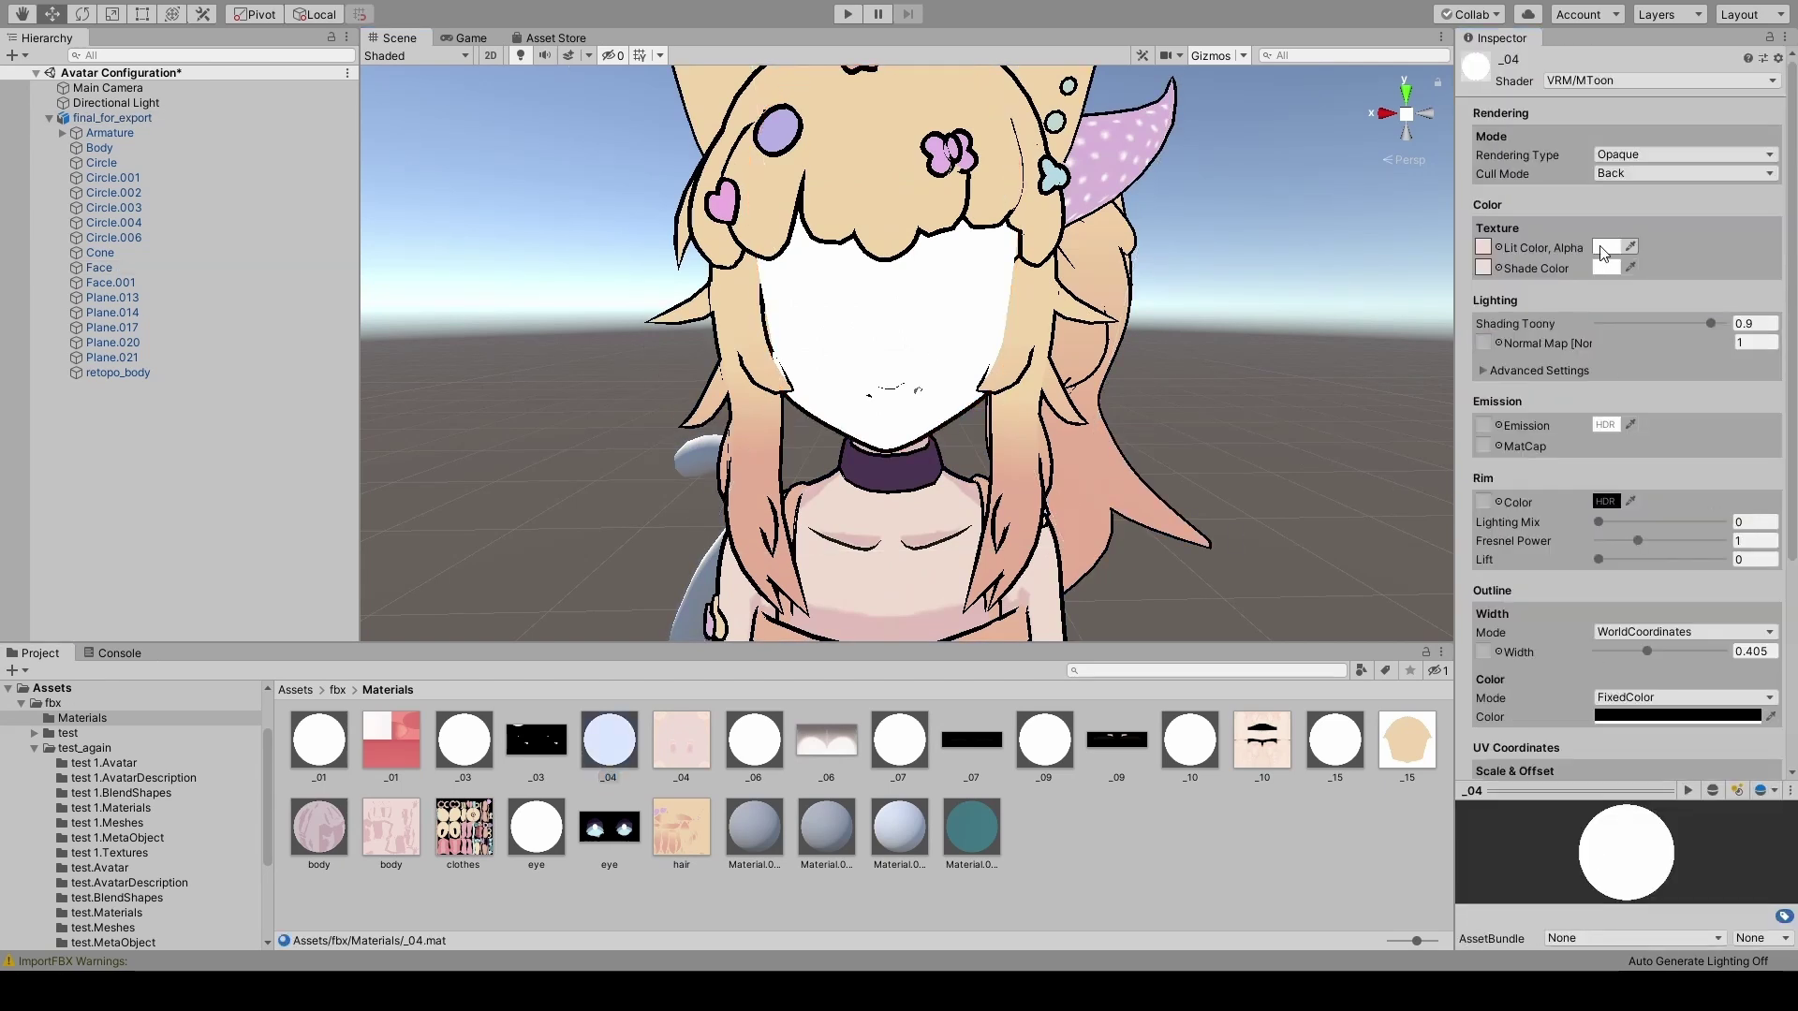
{"action": "left_click", "coordinate": [1648, 154]}
{"action": "left_click", "coordinate": [1634, 171]}
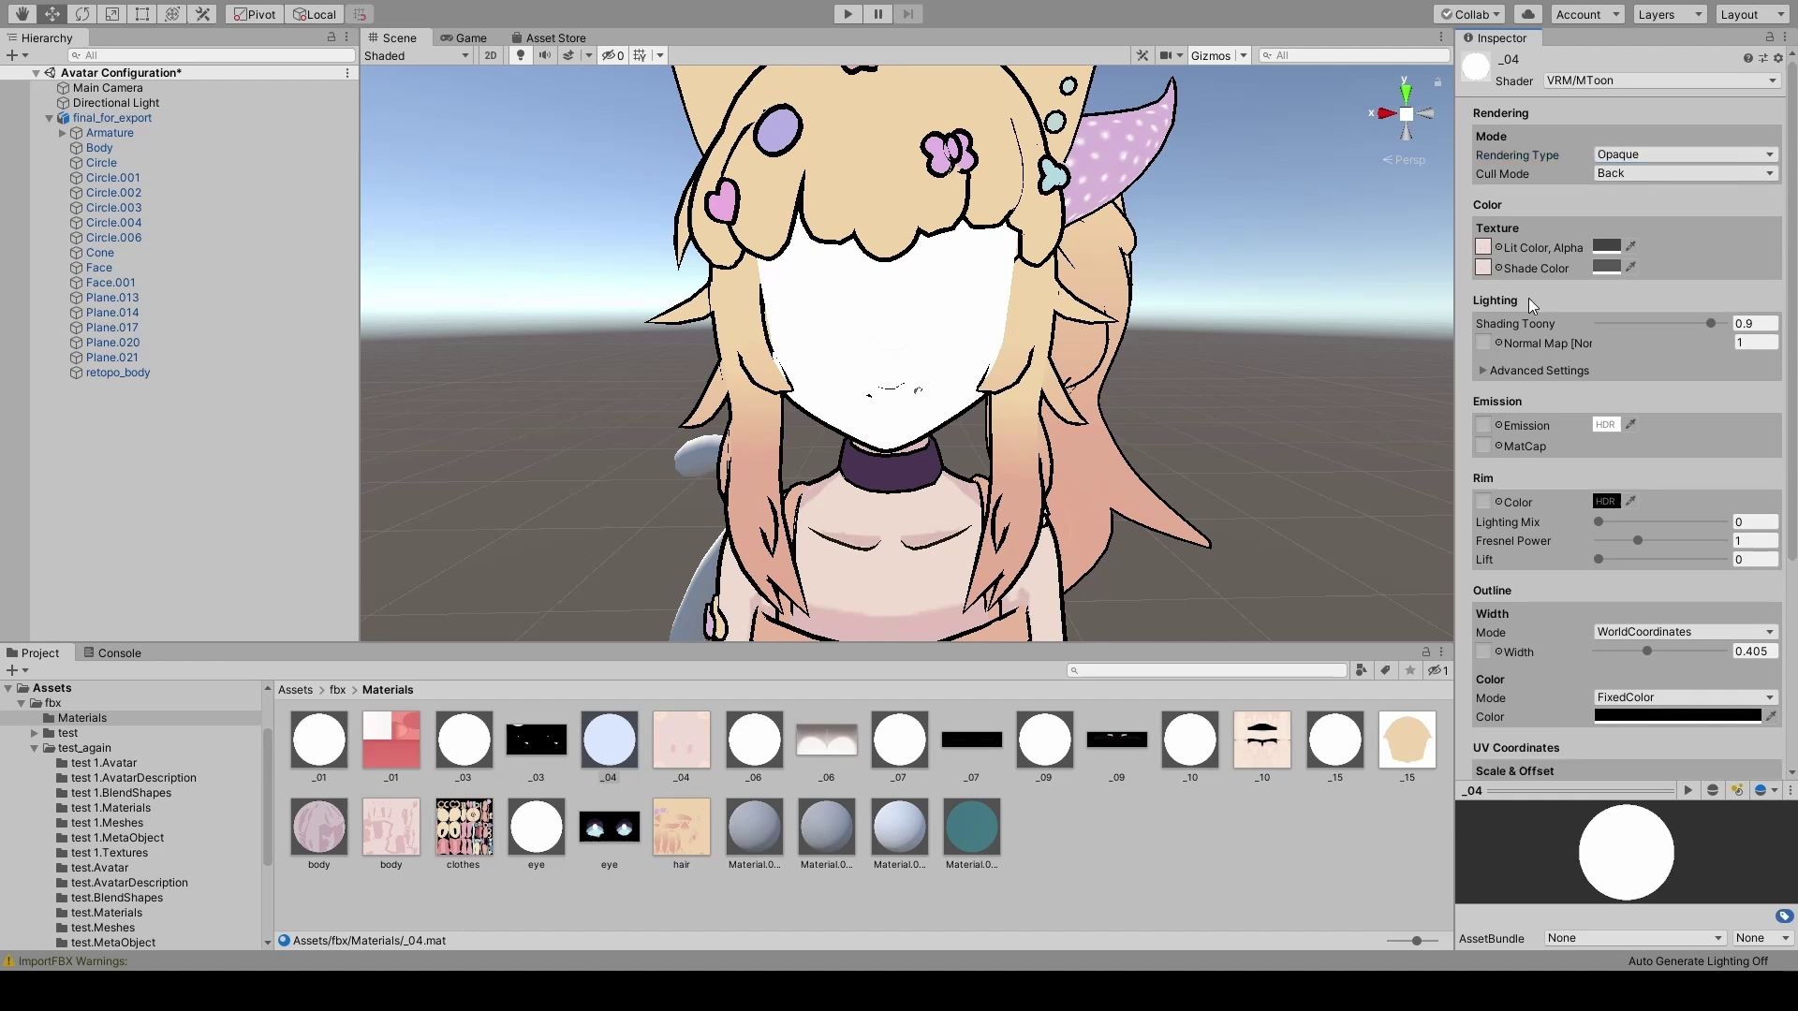
{"action": "key", "text": "ctrl+z"}
{"action": "key", "text": "ctrl+z"}
{"action": "key", "text": "ctrl+z"}
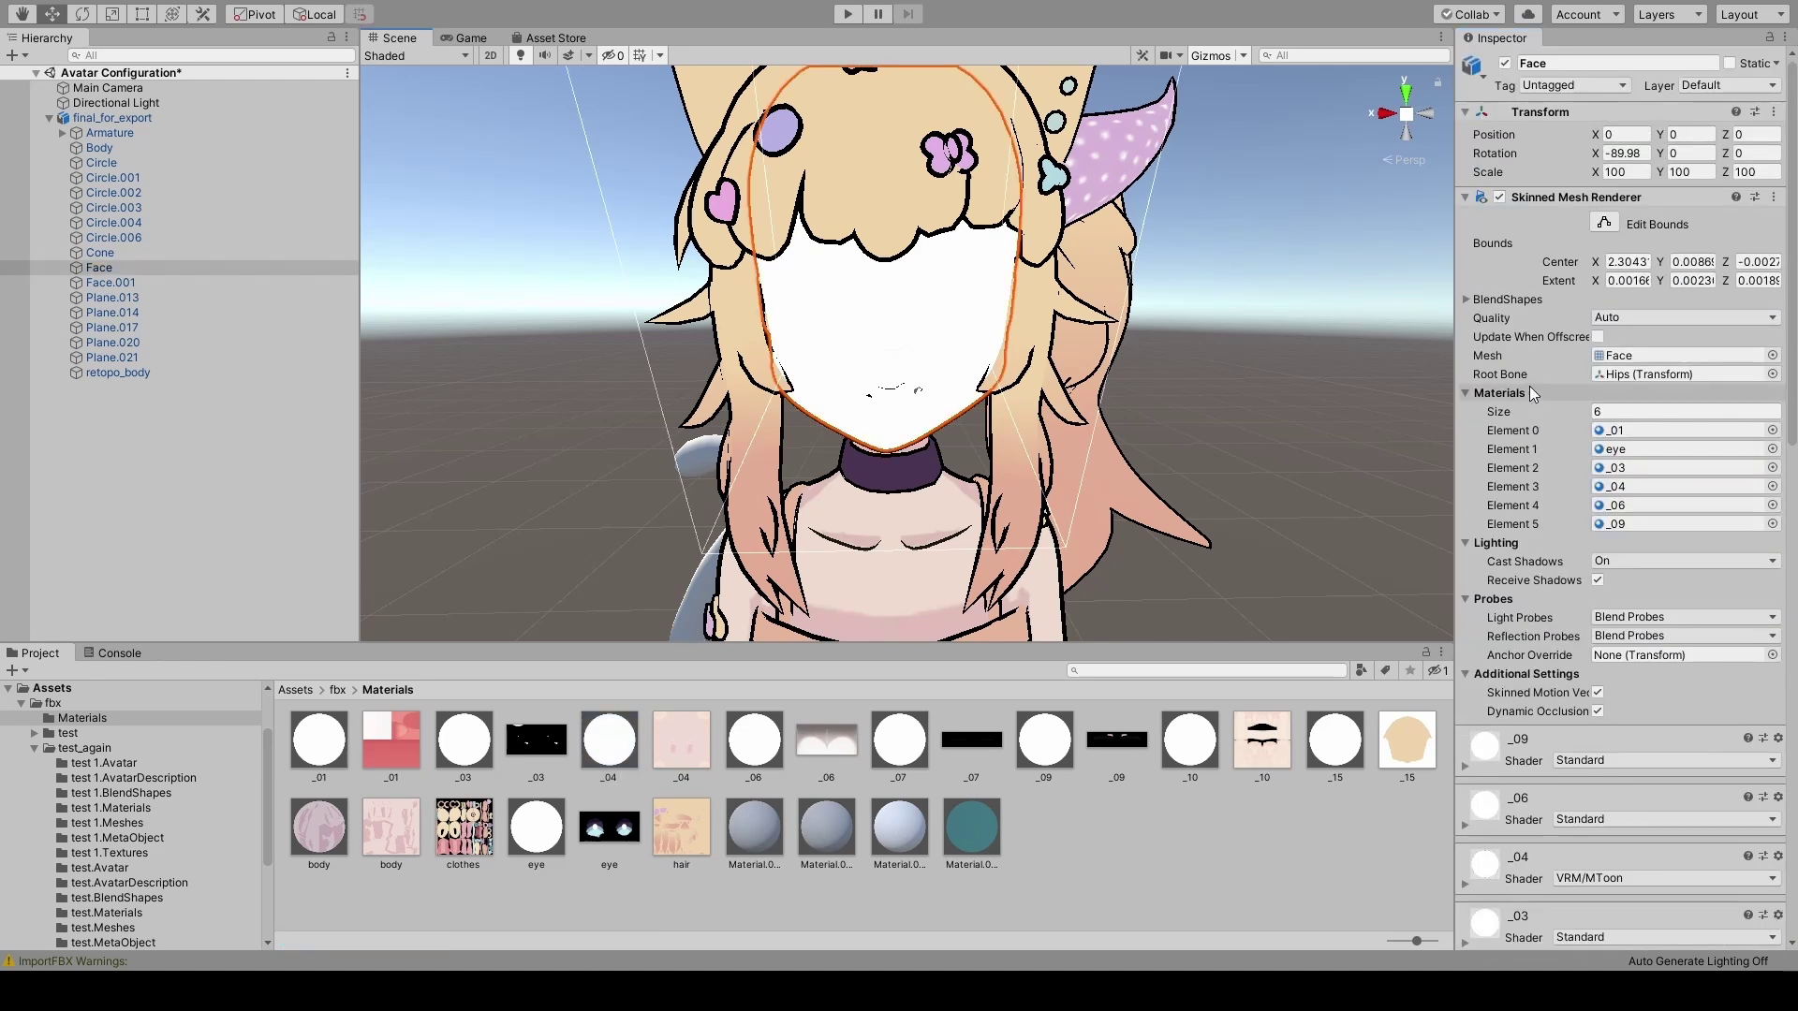
Inspect the _09 and _06 material settings, then bring up the _04 material.
{"action": "scroll", "coordinate": [1532, 393], "scroll_direction": "down", "scroll_amount": 15}
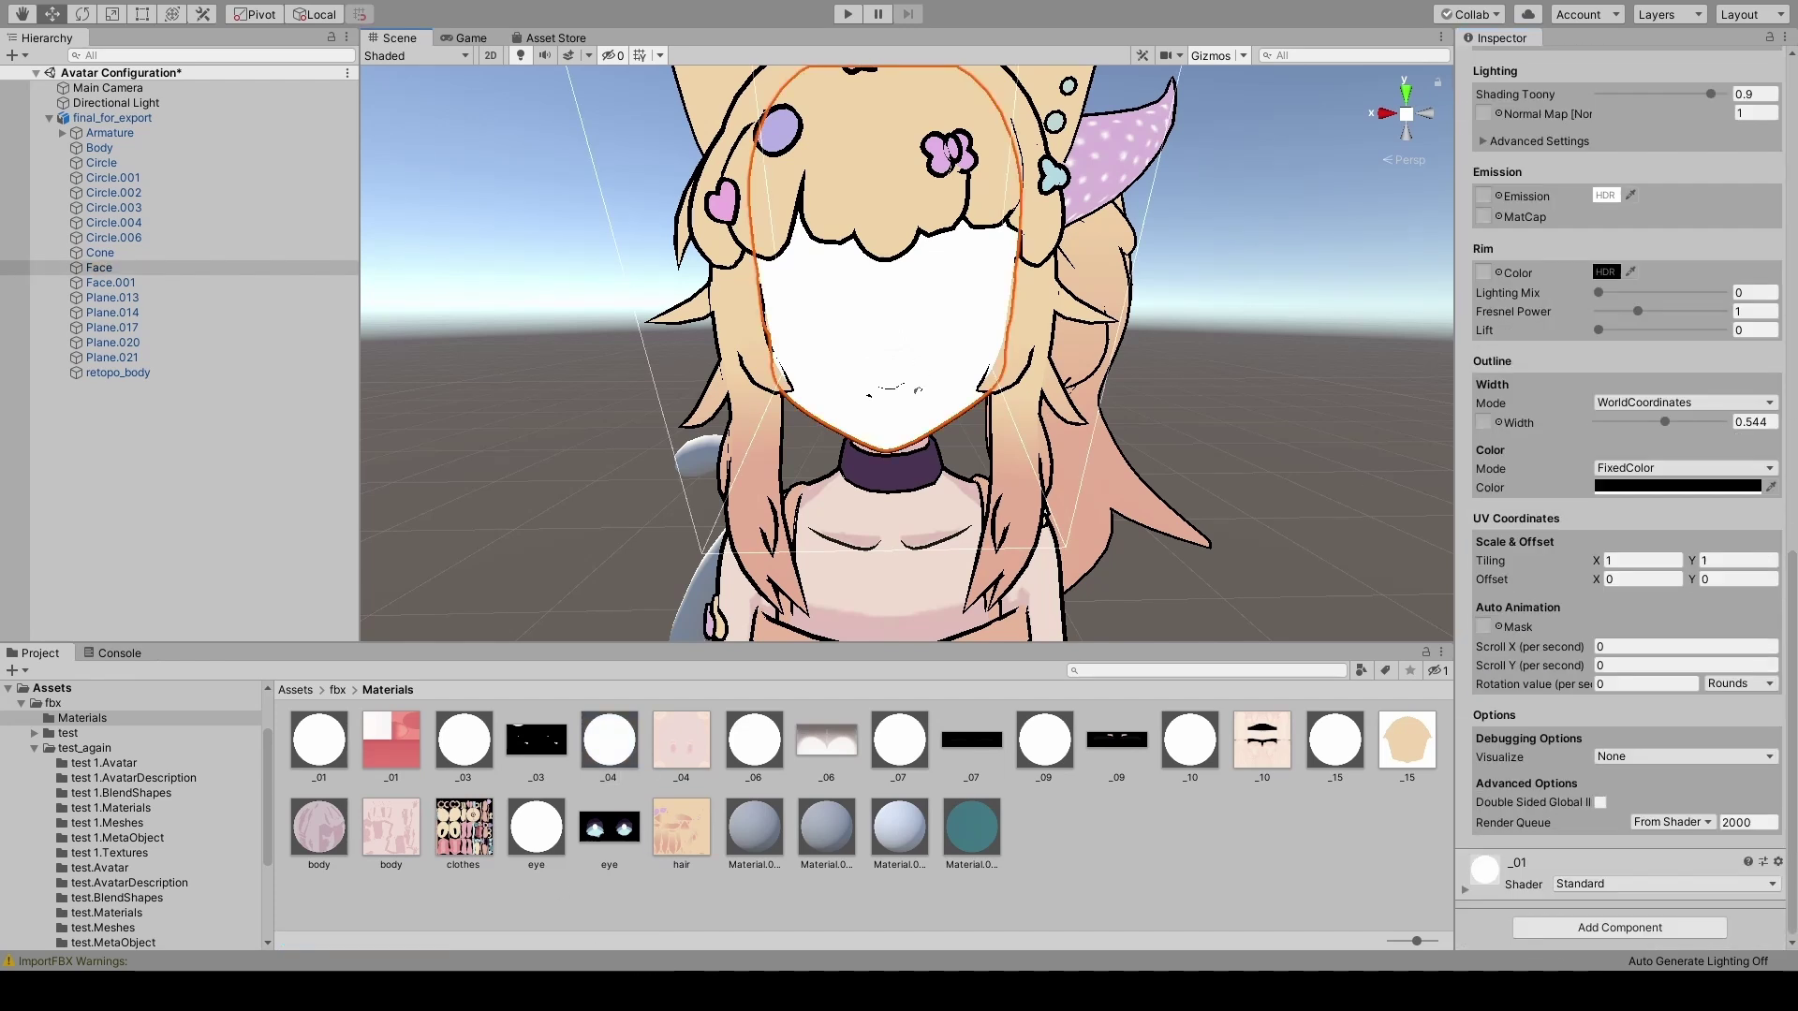
{"action": "scroll", "coordinate": [1645, 428], "scroll_direction": "up", "scroll_amount": 15}
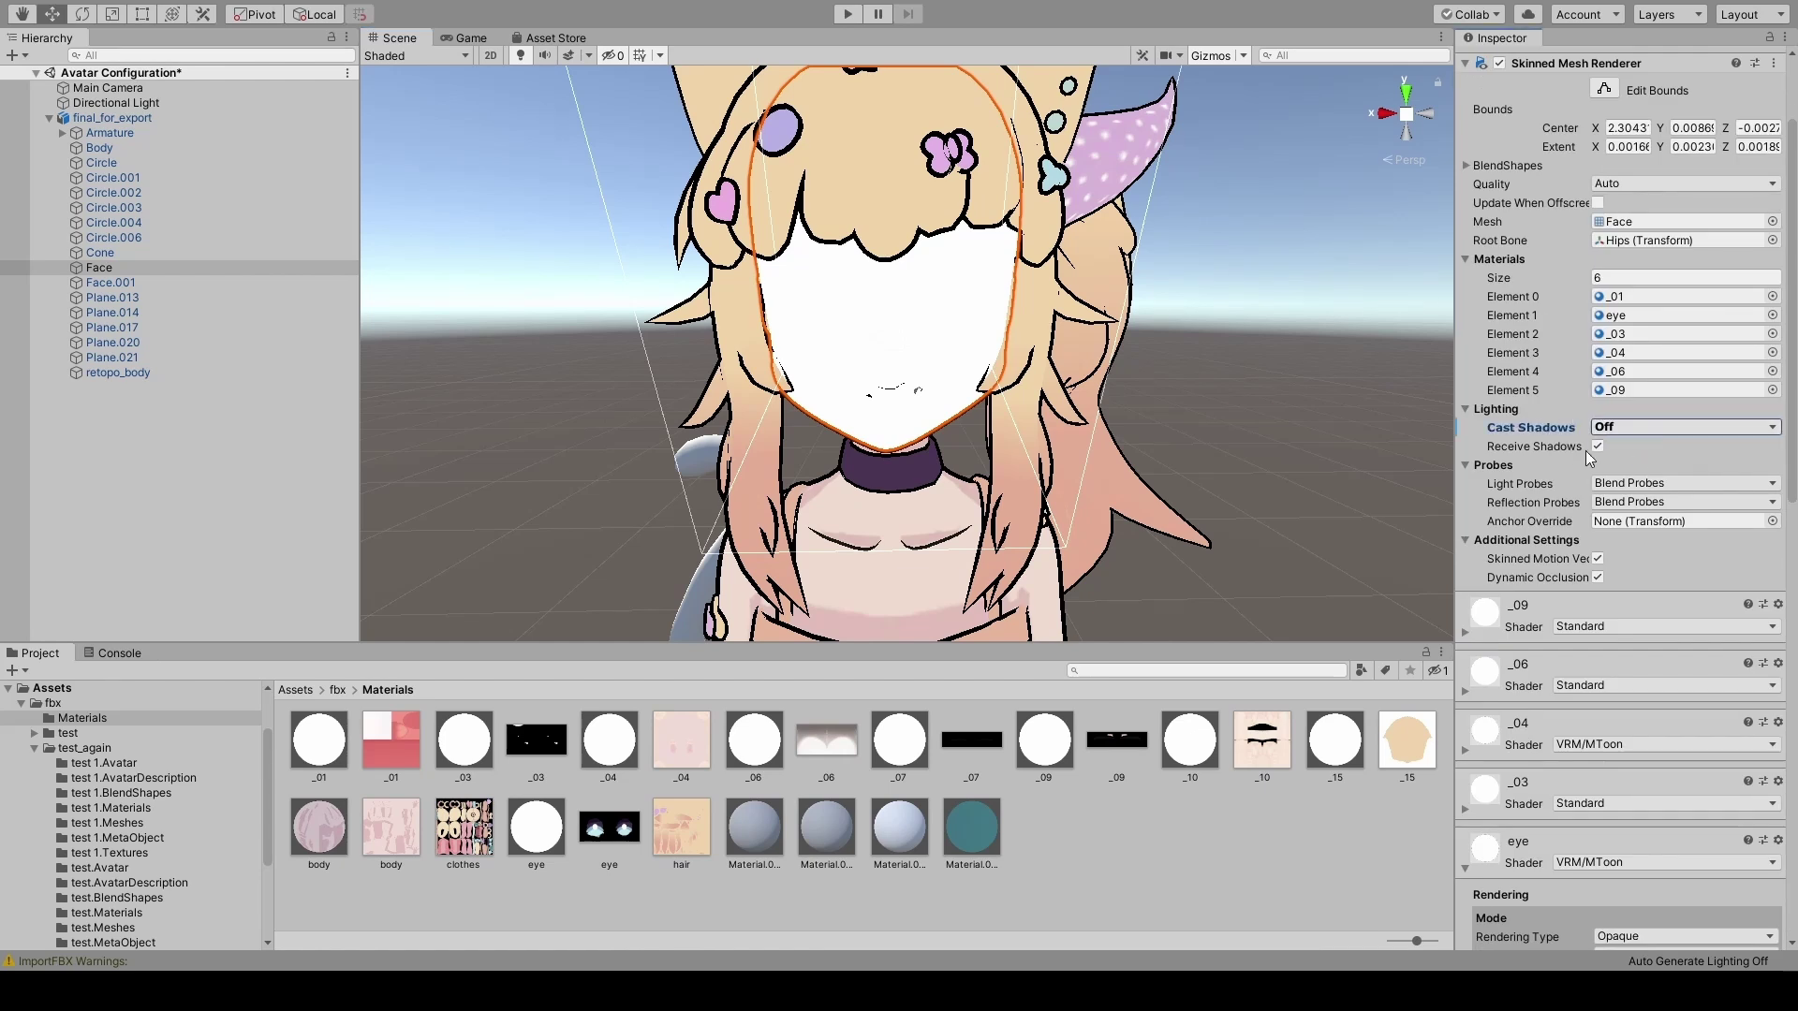
{"action": "scroll", "coordinate": [1609, 438], "scroll_direction": "up", "scroll_amount": 3}
{"action": "scroll", "coordinate": [1498, 300], "scroll_direction": "down", "scroll_amount": 8}
{"action": "left_click", "coordinate": [1466, 259]}
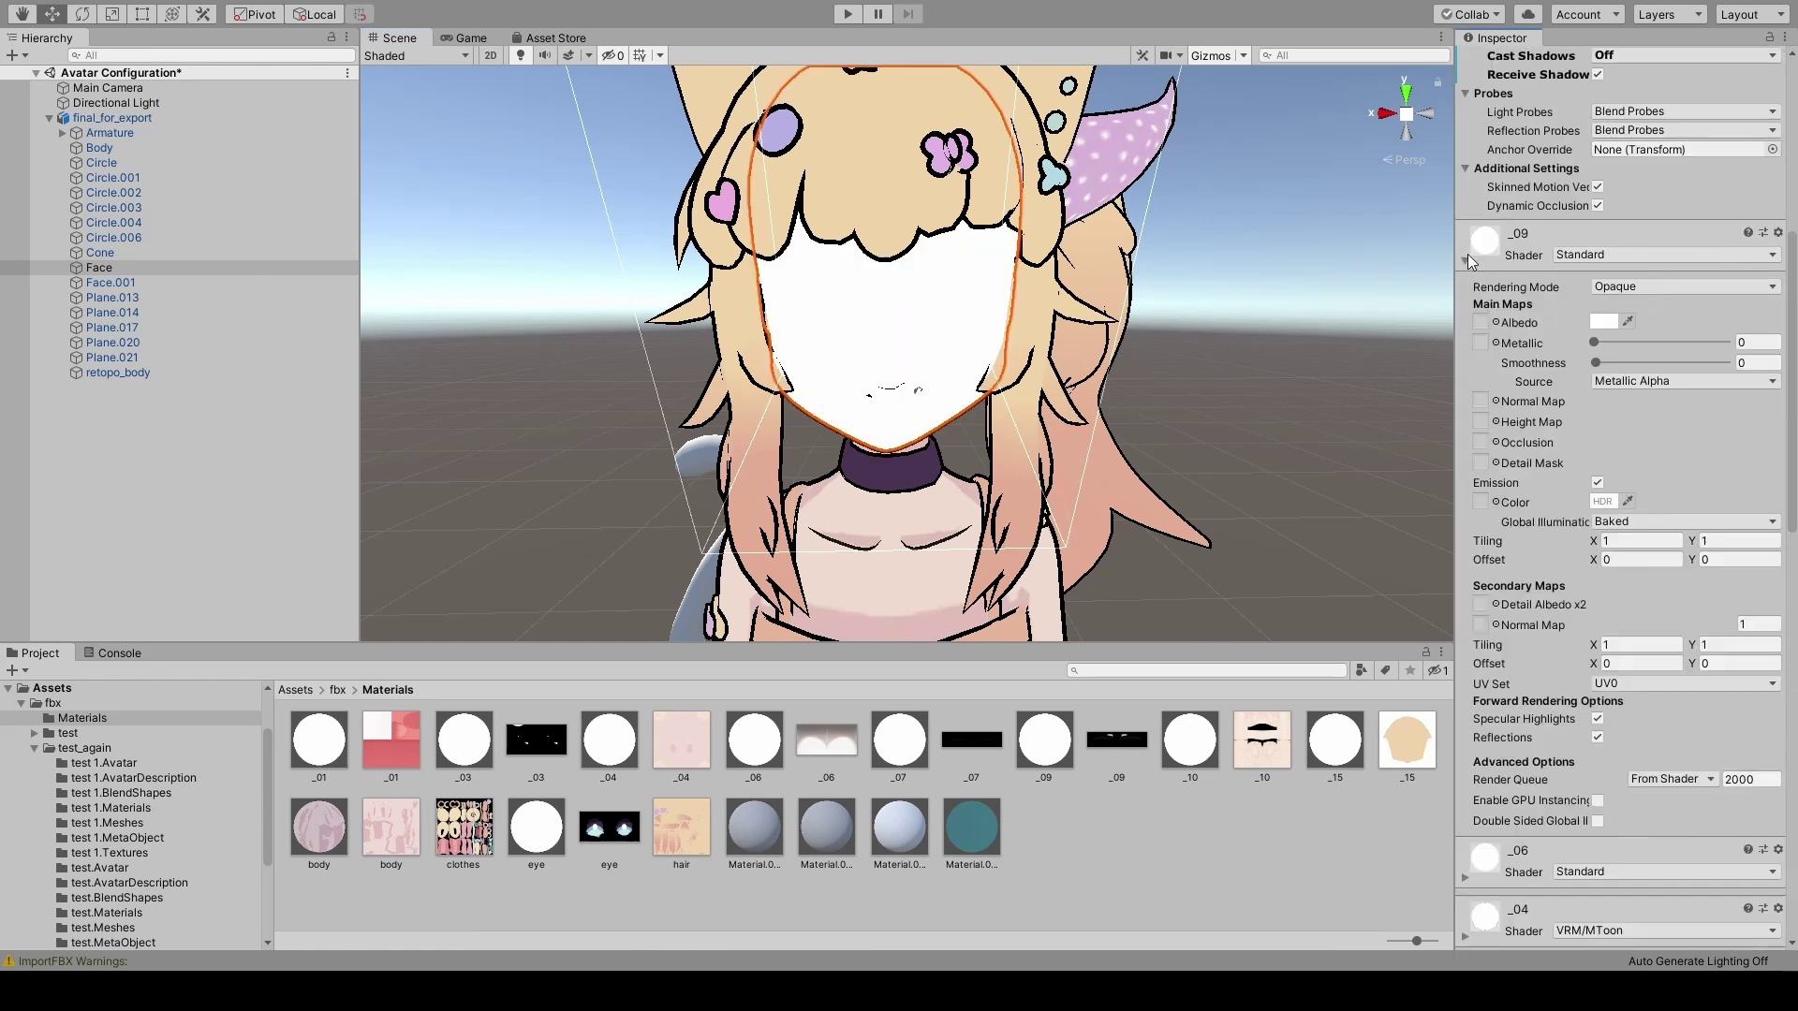
{"action": "left_click", "coordinate": [1467, 260]}
{"action": "left_click", "coordinate": [1494, 302]}
{"action": "left_click", "coordinate": [1495, 301]}
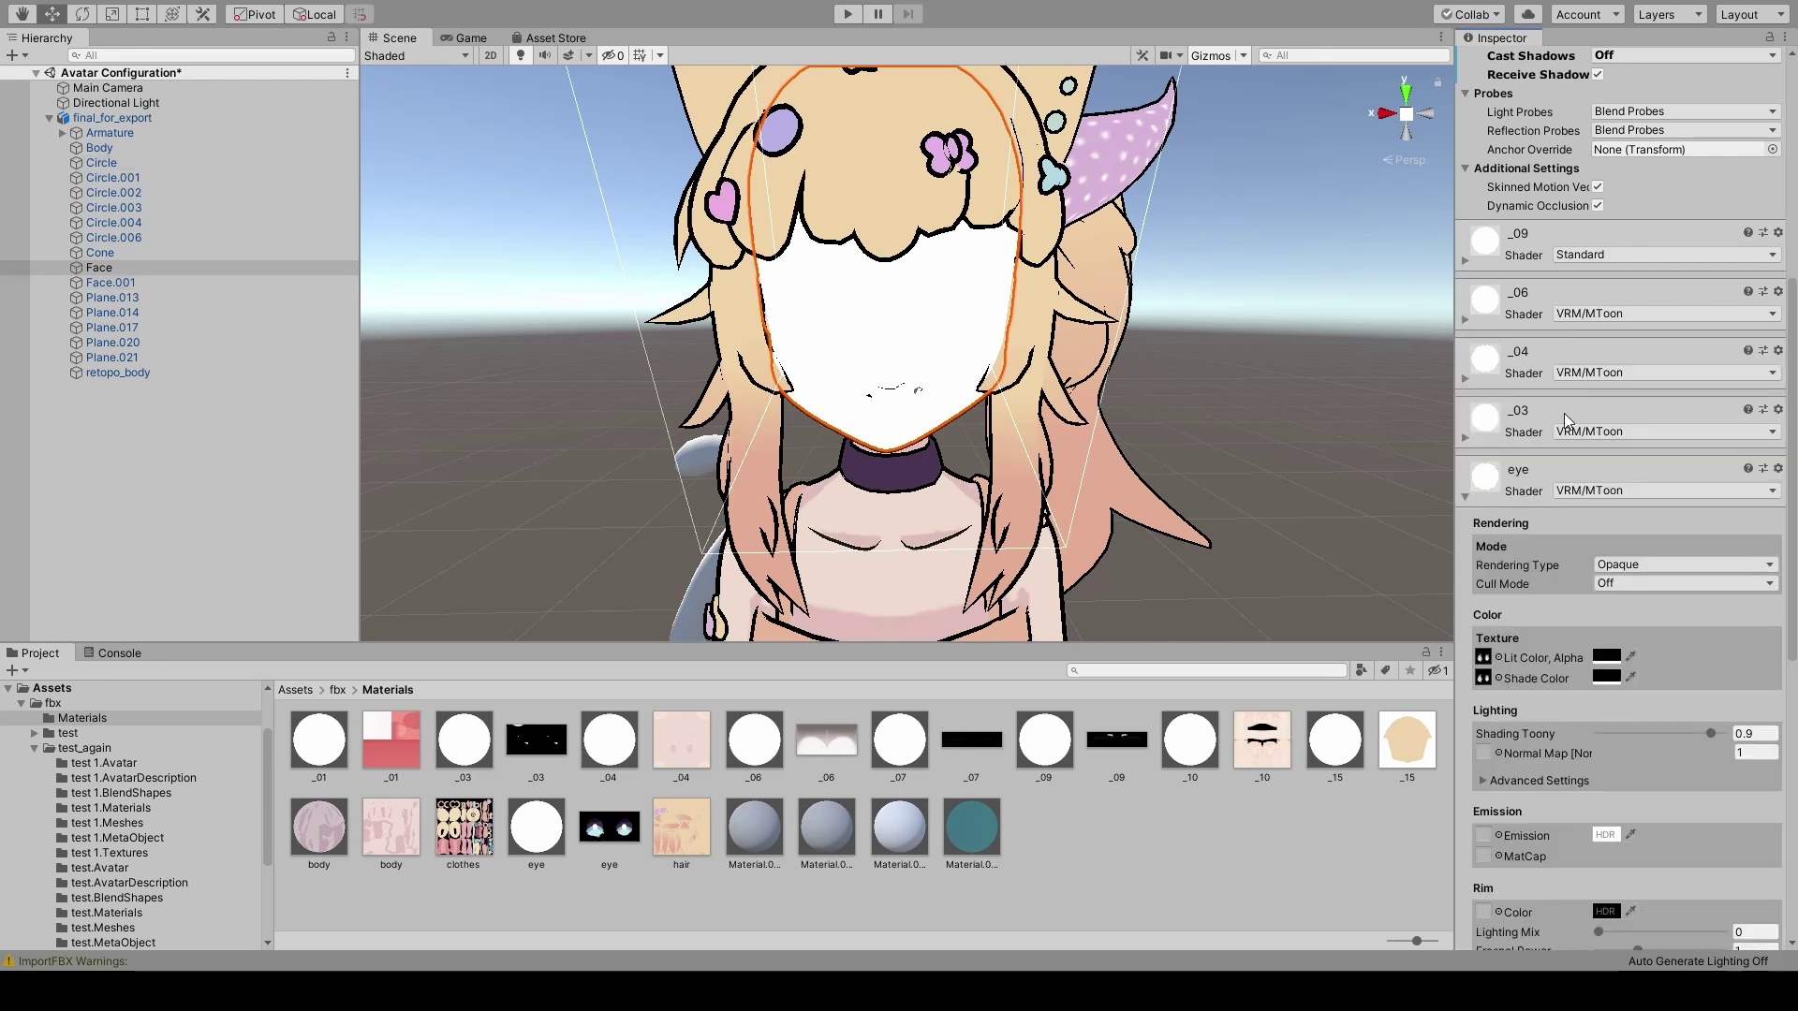
{"action": "left_click", "coordinate": [608, 740]}
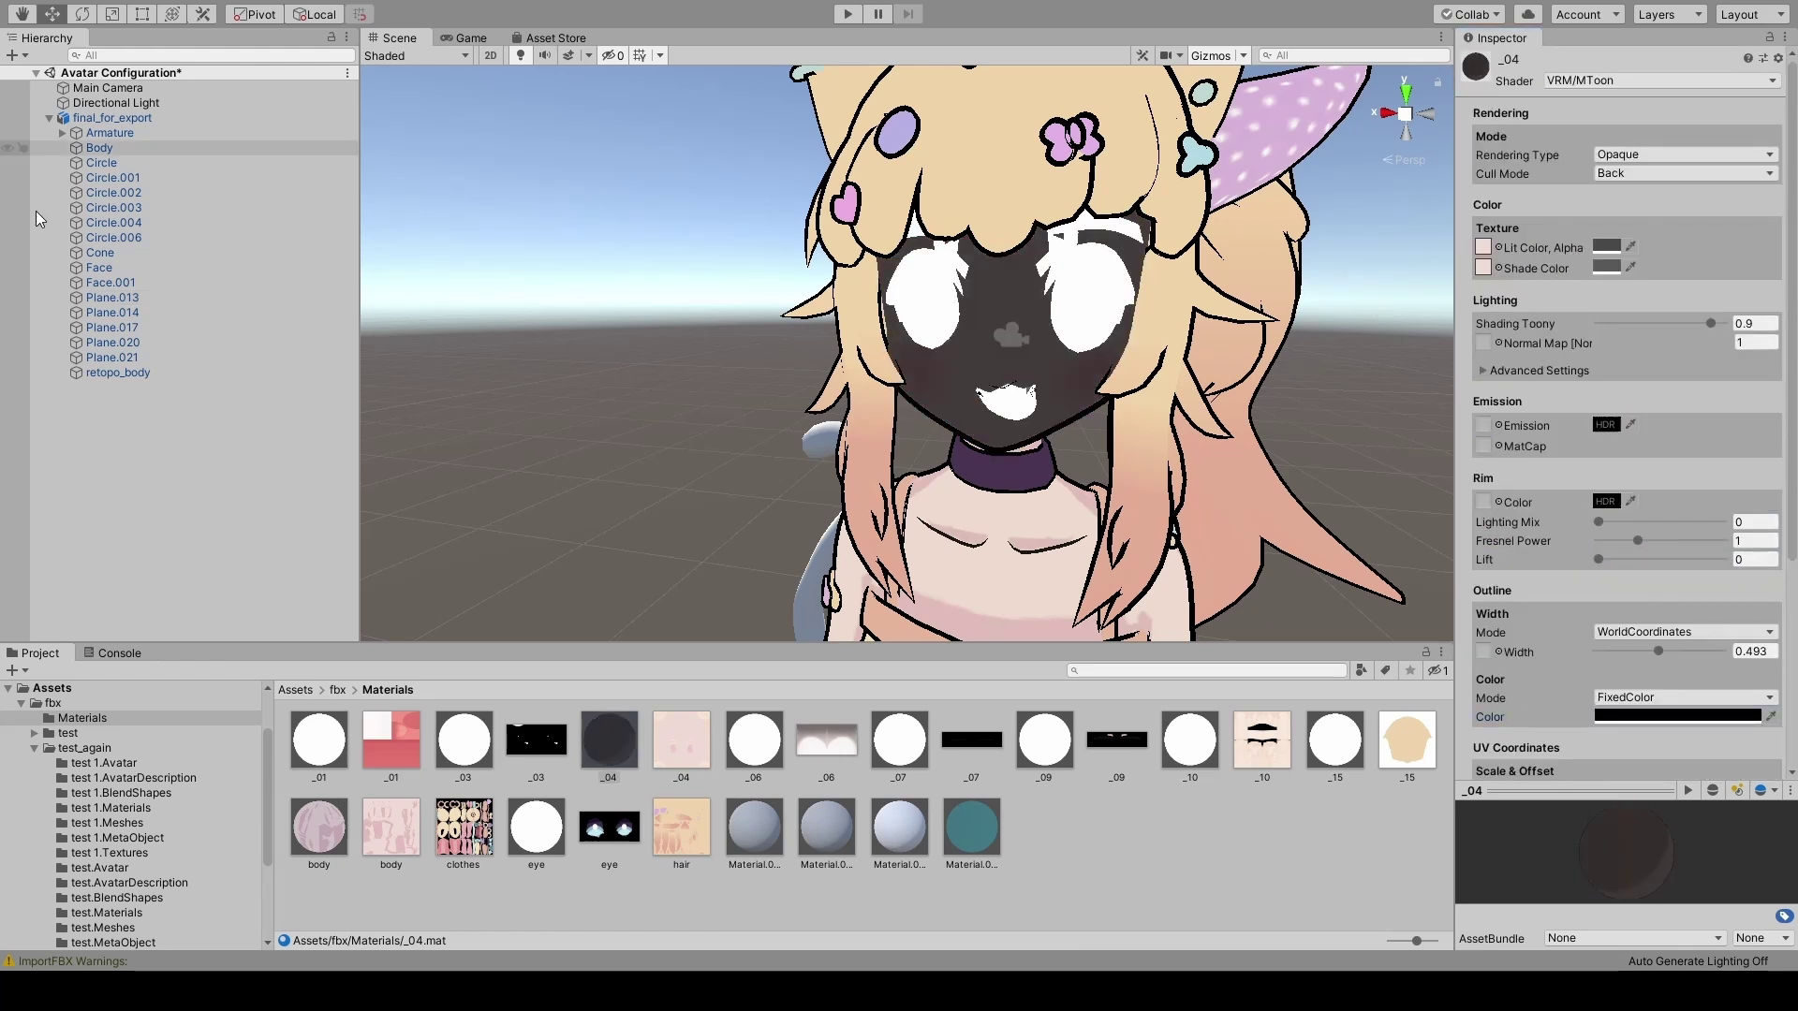
Inspect the retopo_body face materials in Unity: the unnamed _04, whites and another face material.
{"action": "left_click", "coordinate": [951, 838]}
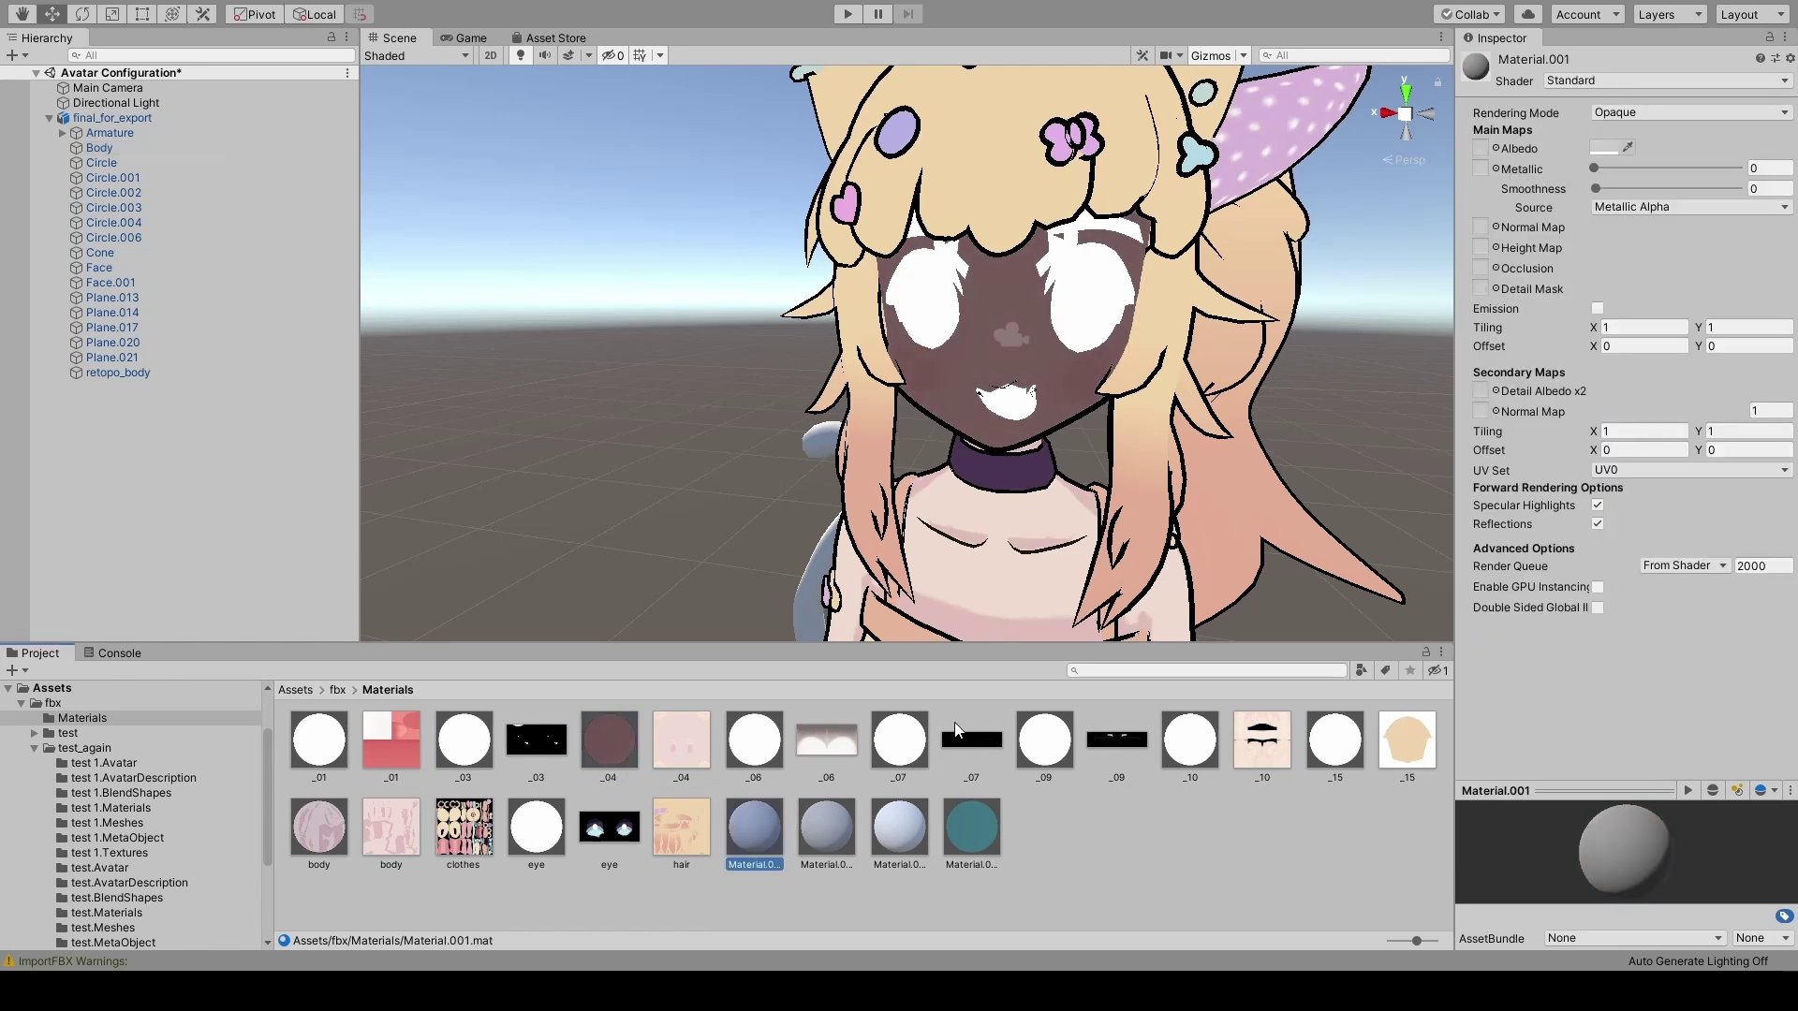
{"action": "left_click", "coordinate": [1014, 601]}
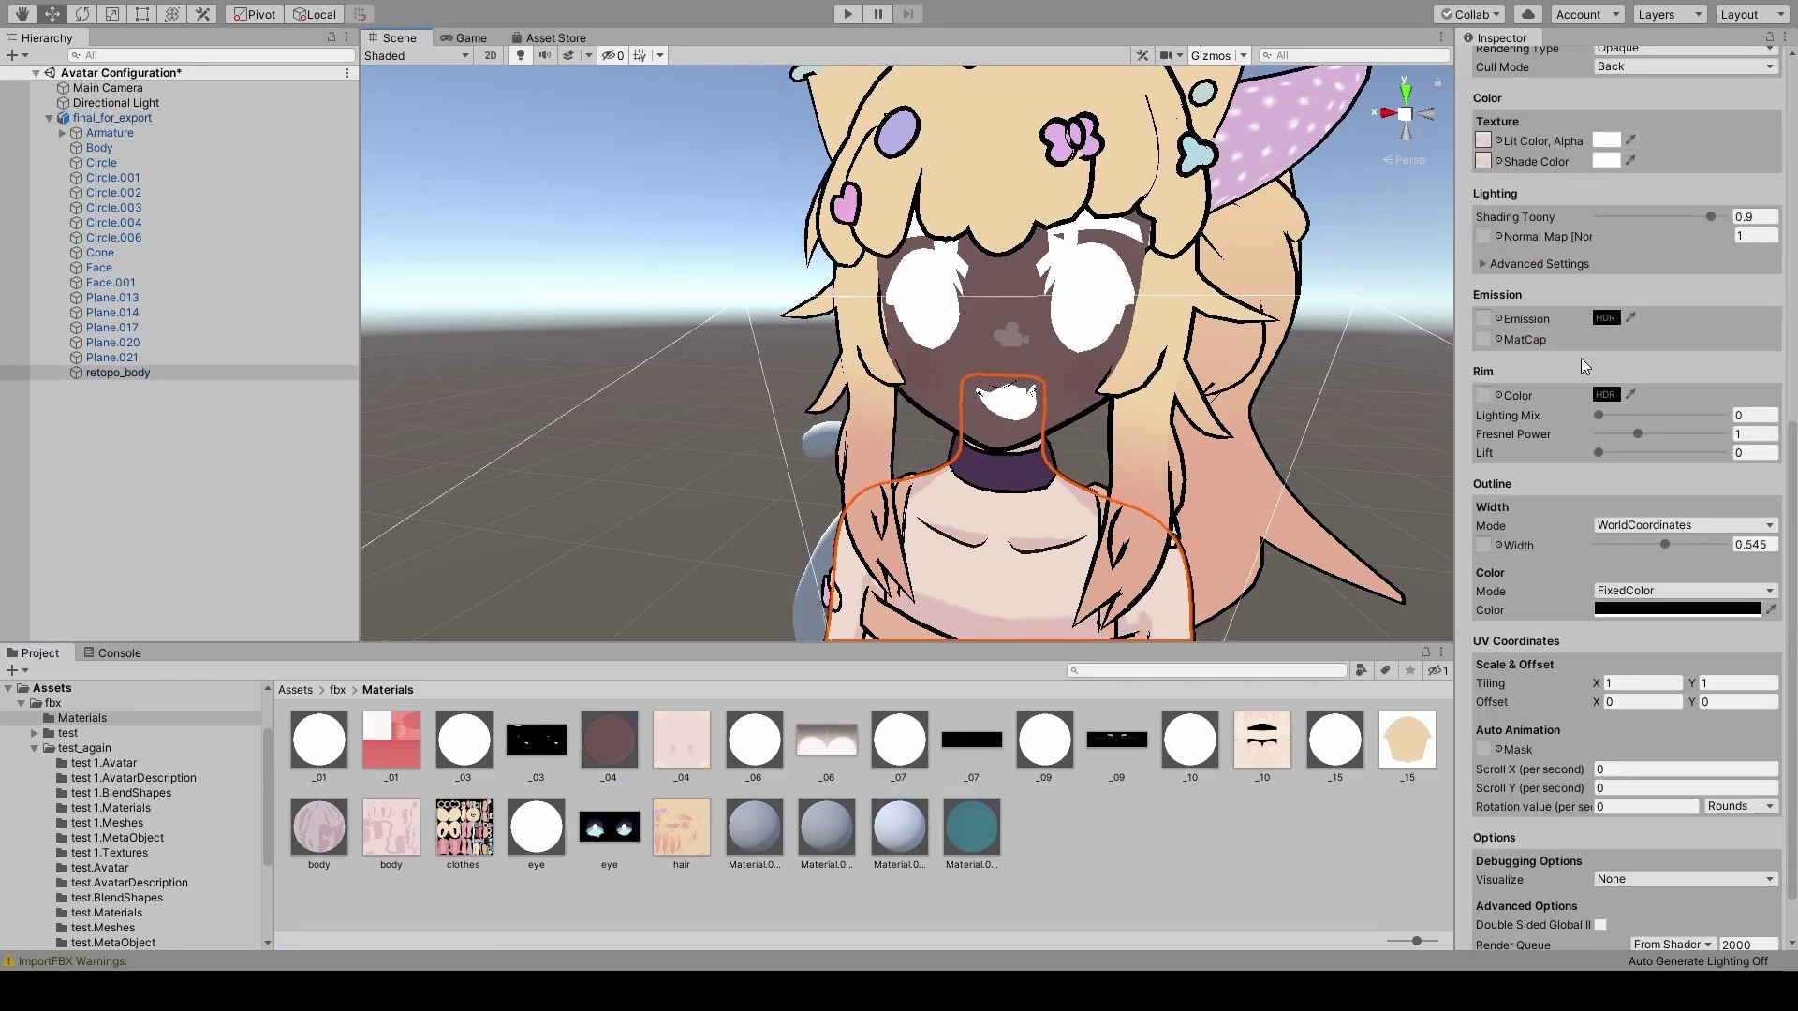
{"action": "left_click", "coordinate": [609, 739]}
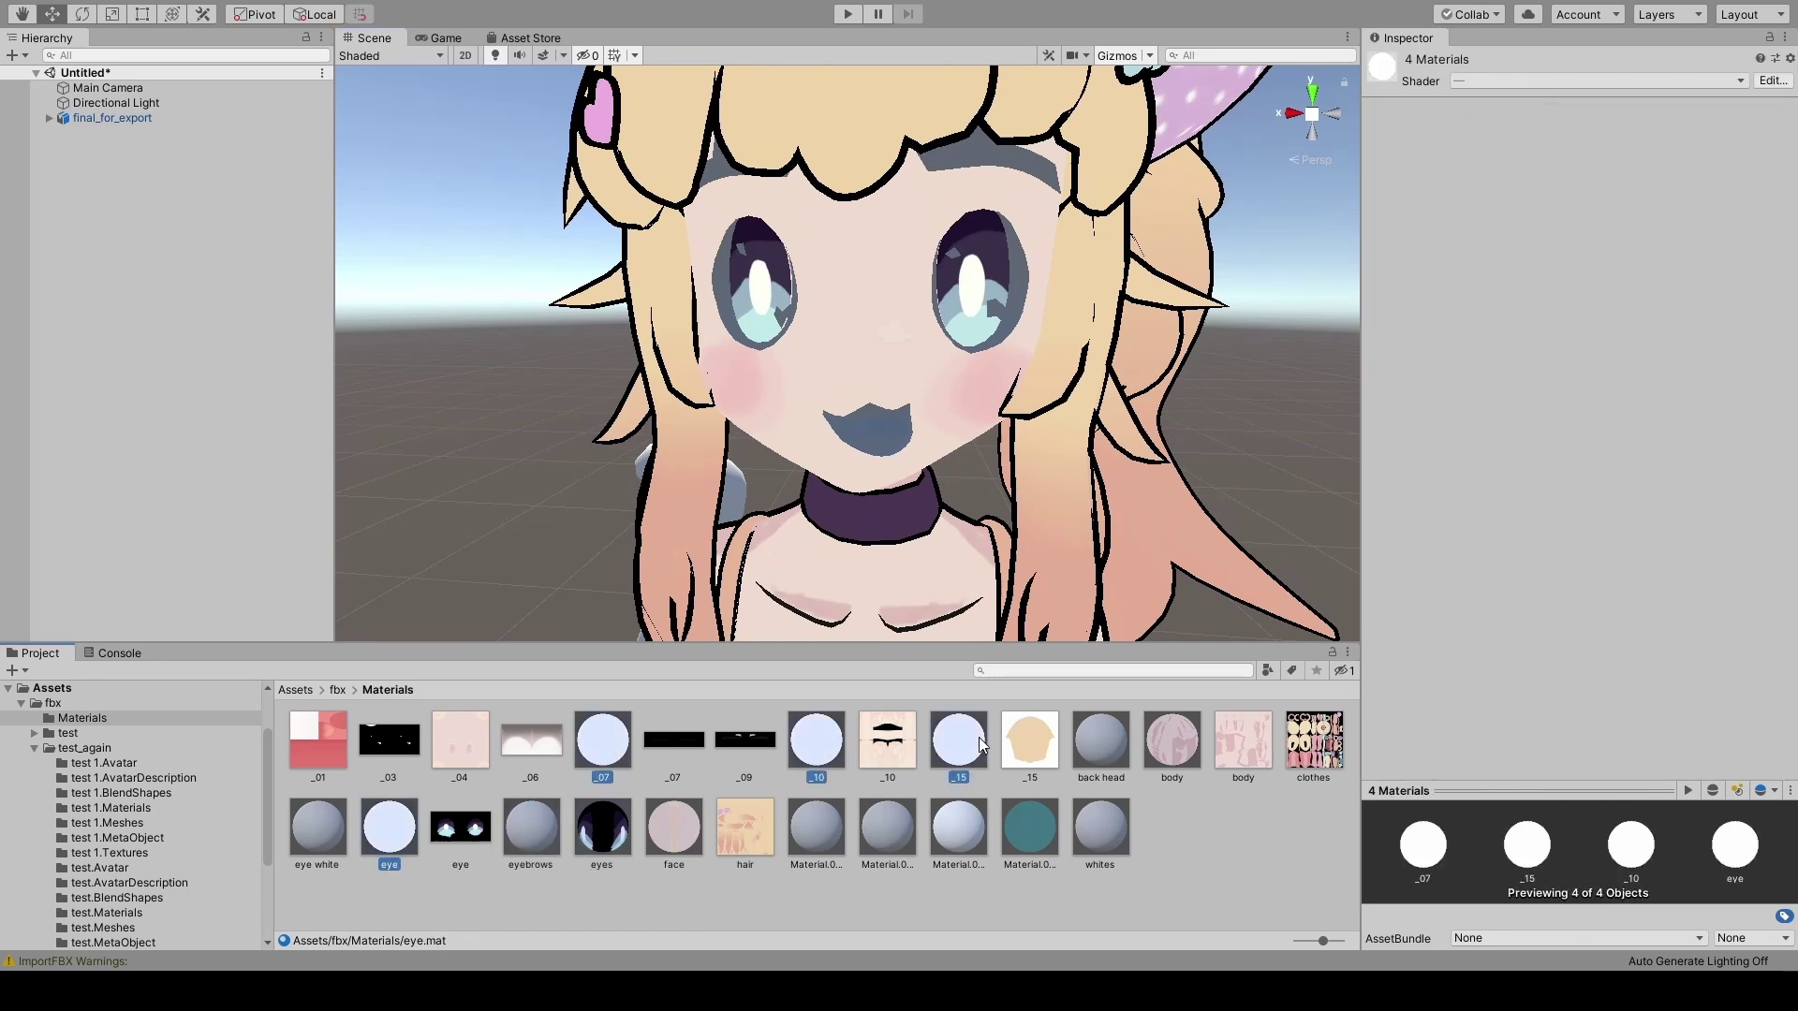
{"action": "left_click", "coordinate": [811, 826]}
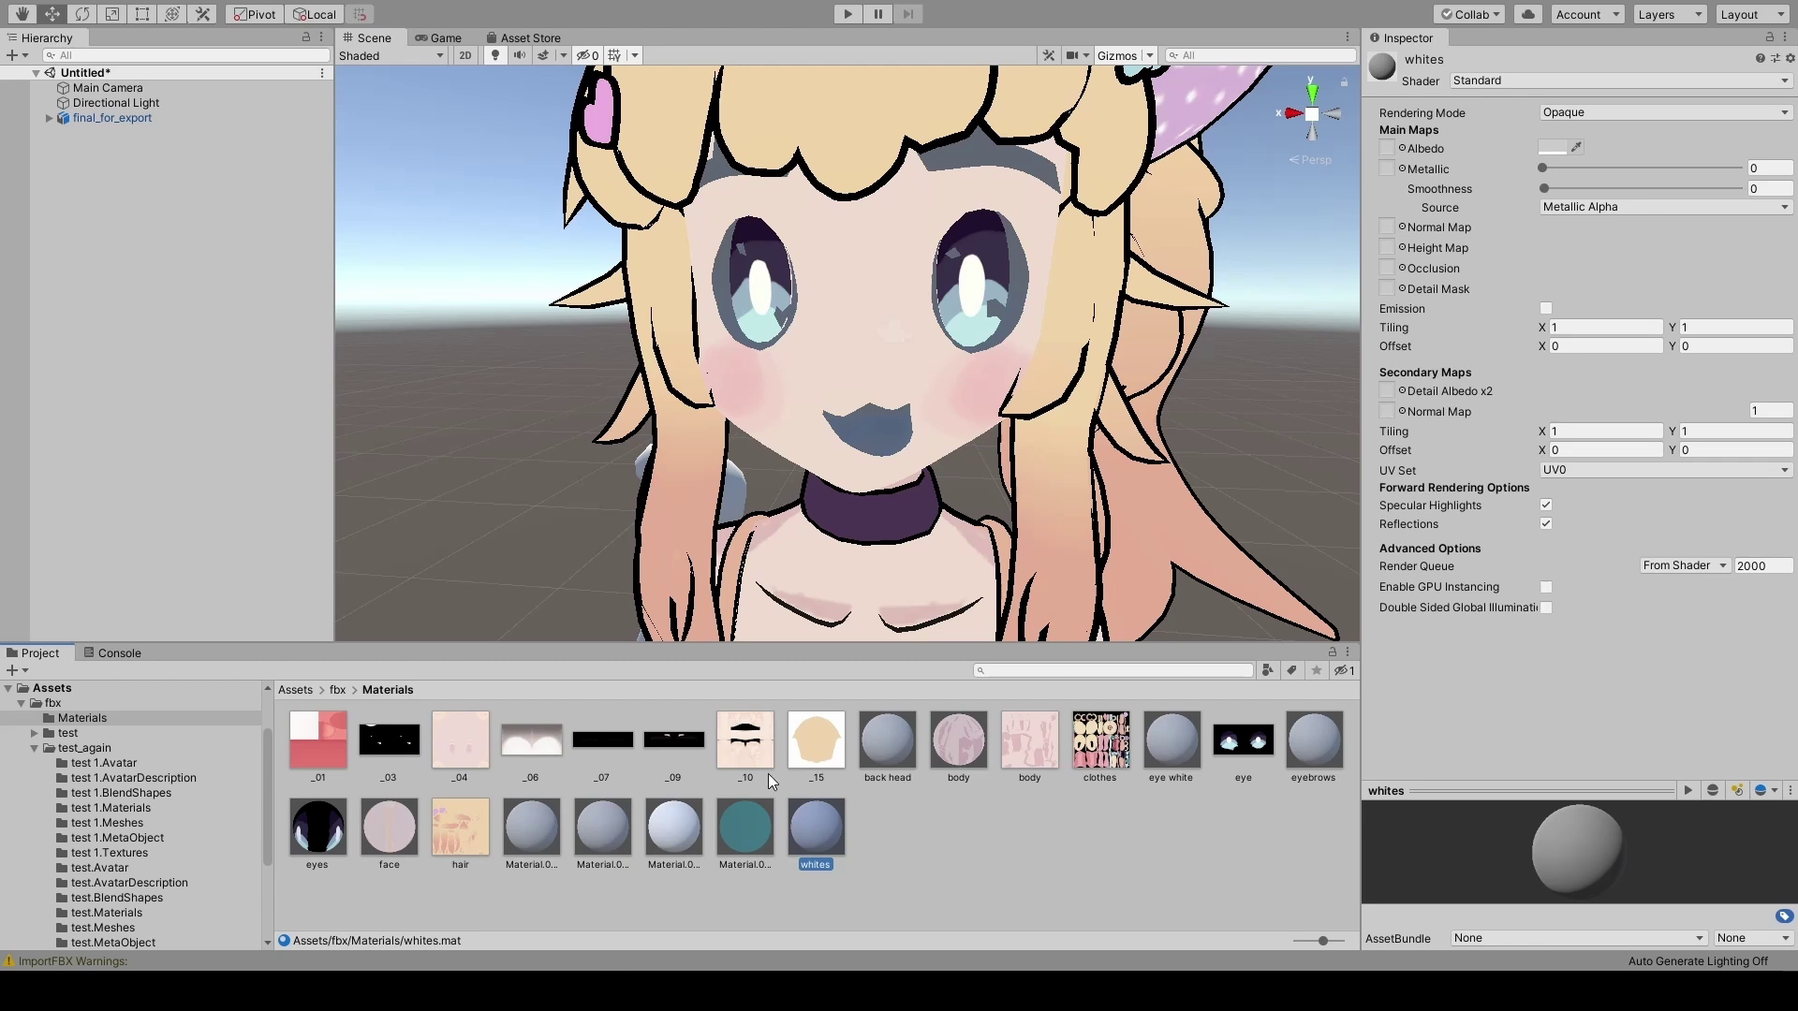
{"action": "left_click", "coordinate": [888, 726]}
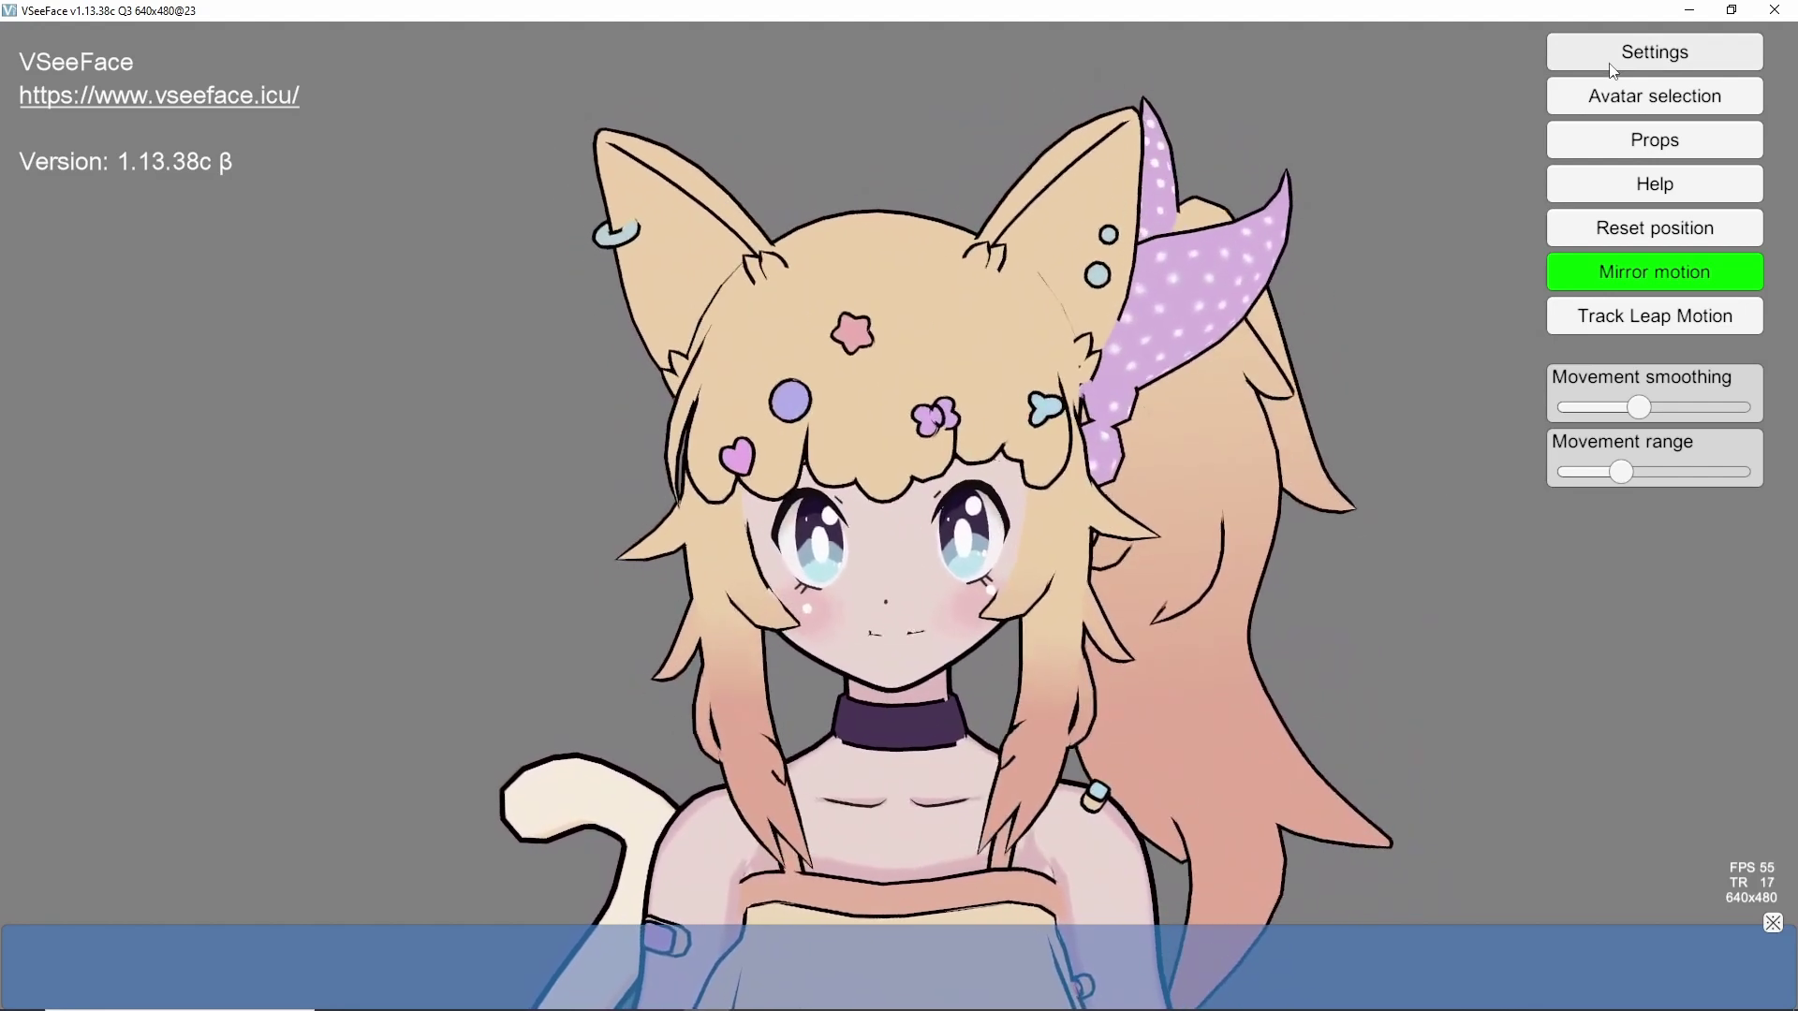
Open VSeeFace's Expression settings and scroll through the Neutral and Fun expression options.
{"action": "left_click", "coordinate": [1610, 63]}
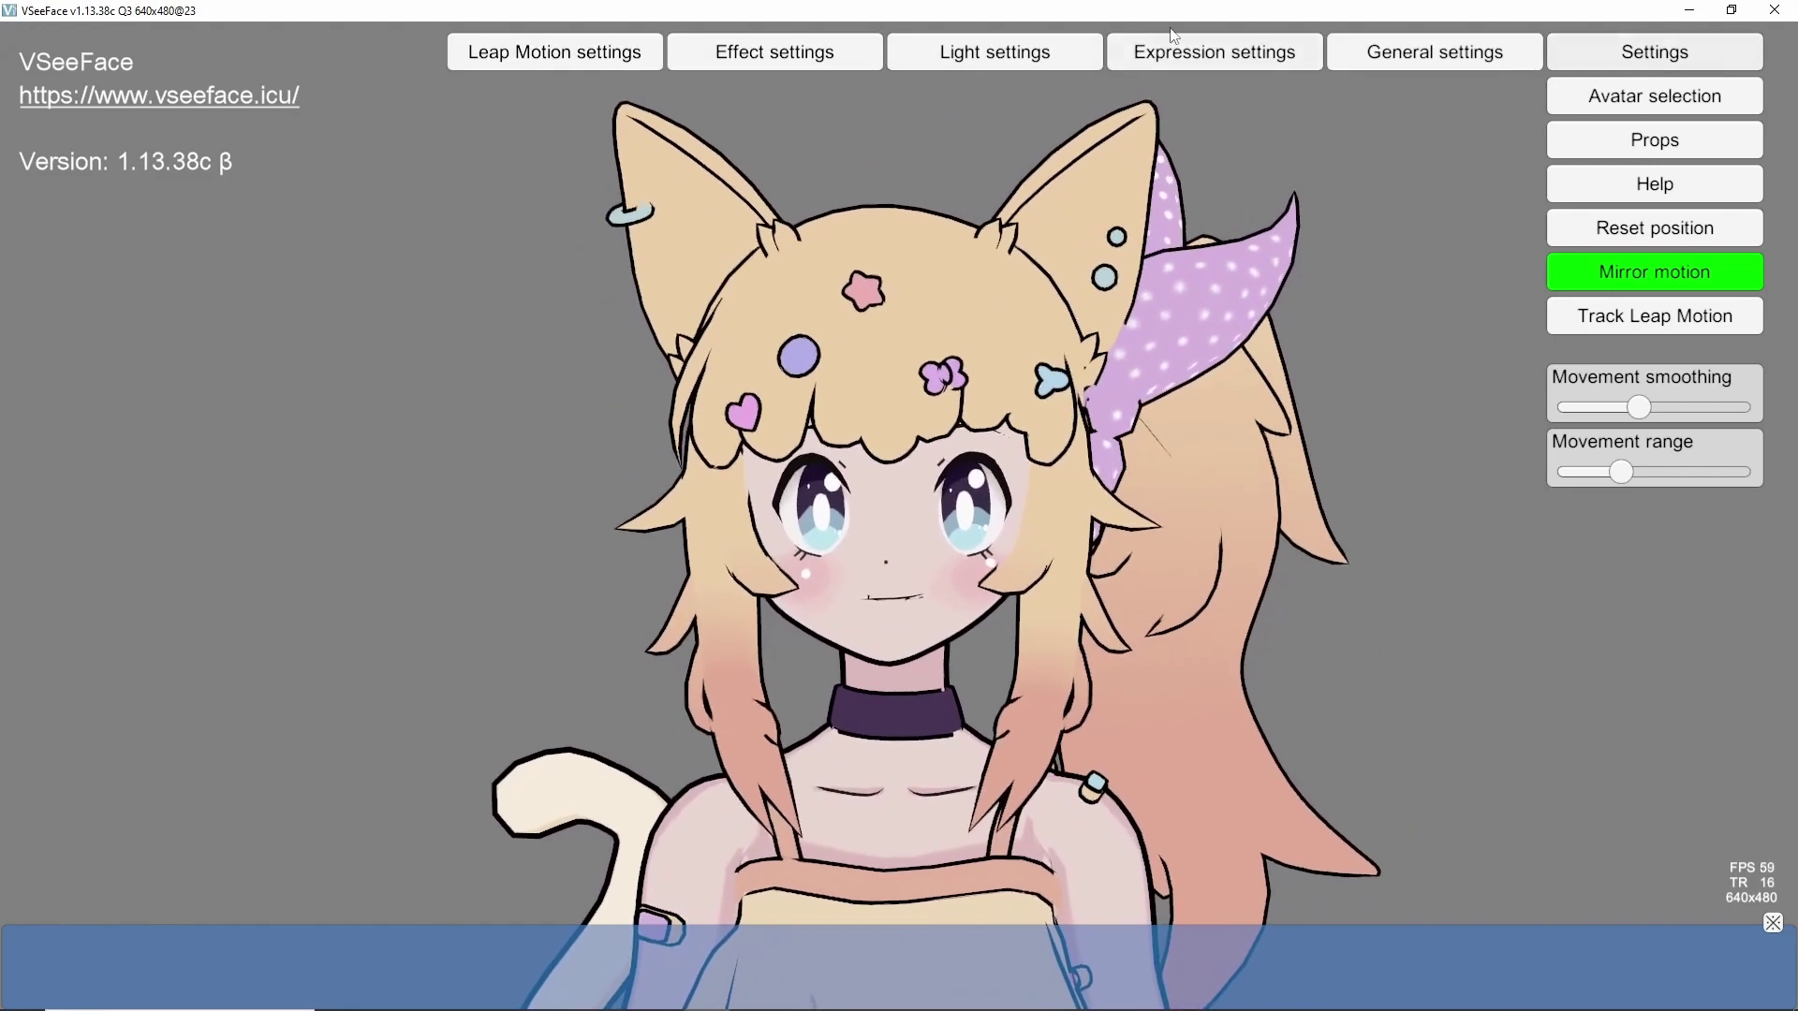
{"action": "left_click", "coordinate": [1197, 52]}
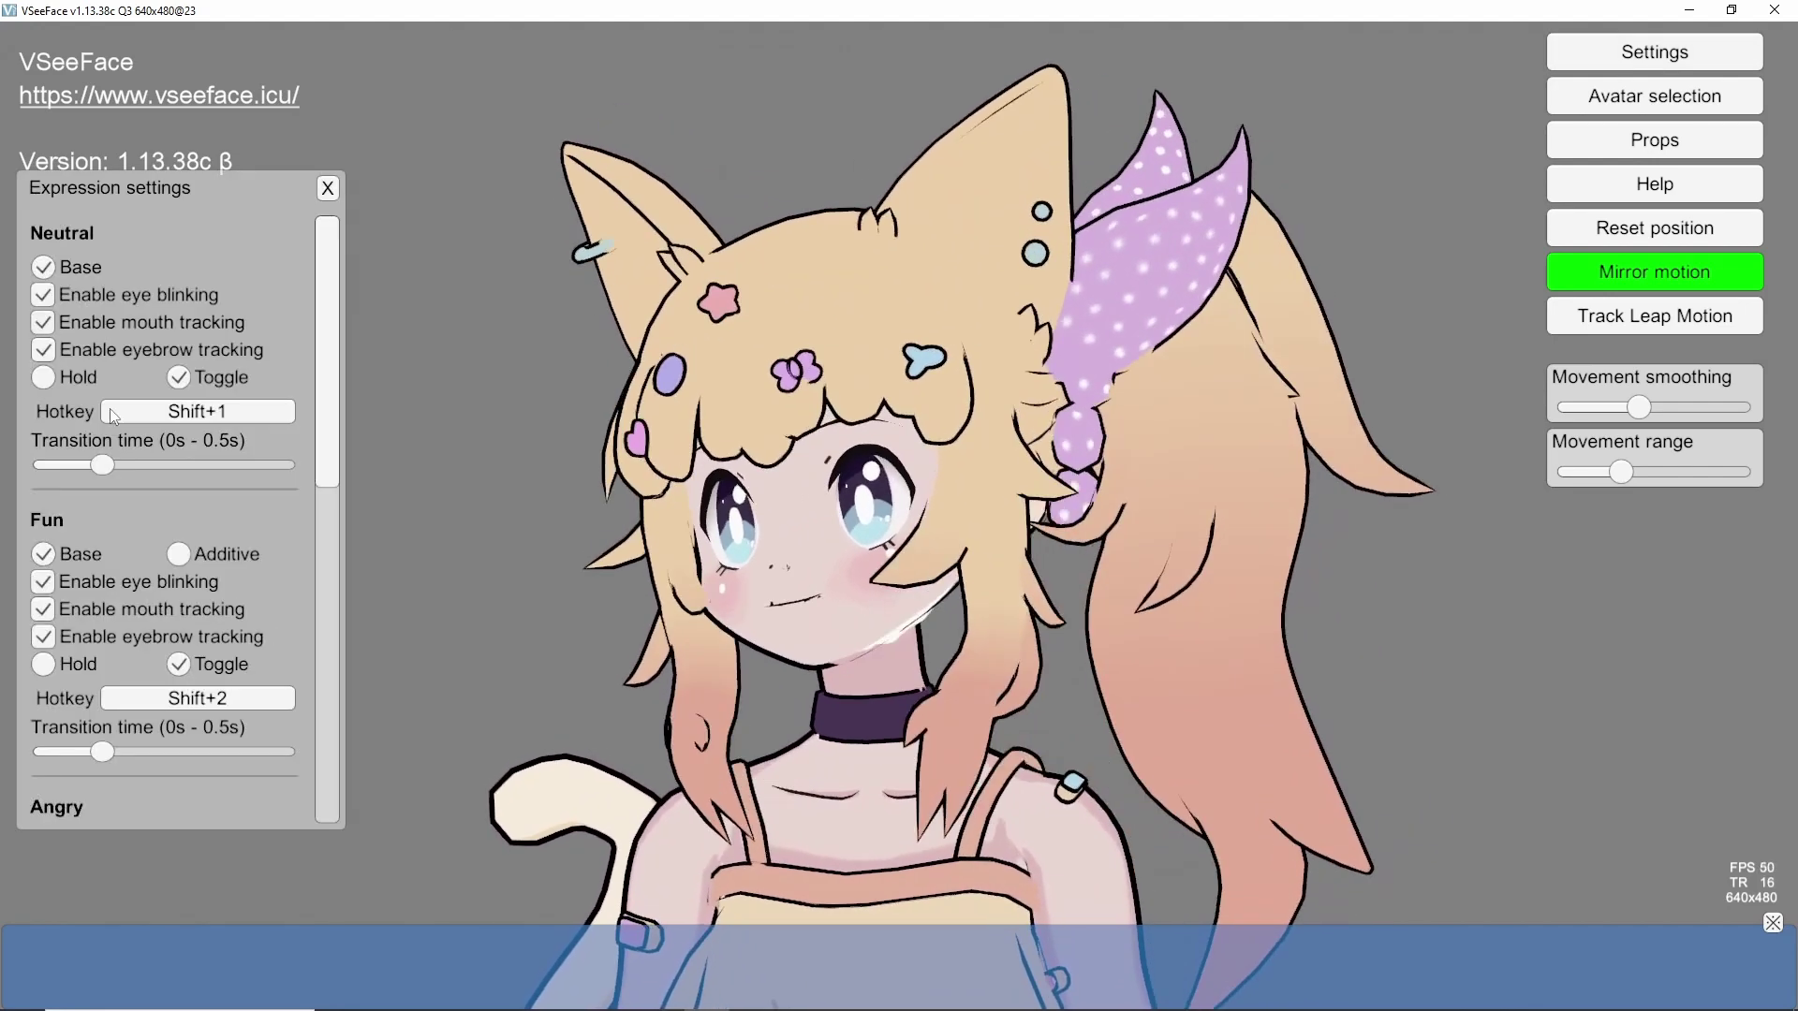
{"action": "scroll", "coordinate": [145, 547], "scroll_direction": "down", "scroll_amount": 2}
{"action": "scroll", "coordinate": [219, 530], "scroll_direction": "up", "scroll_amount": 2}
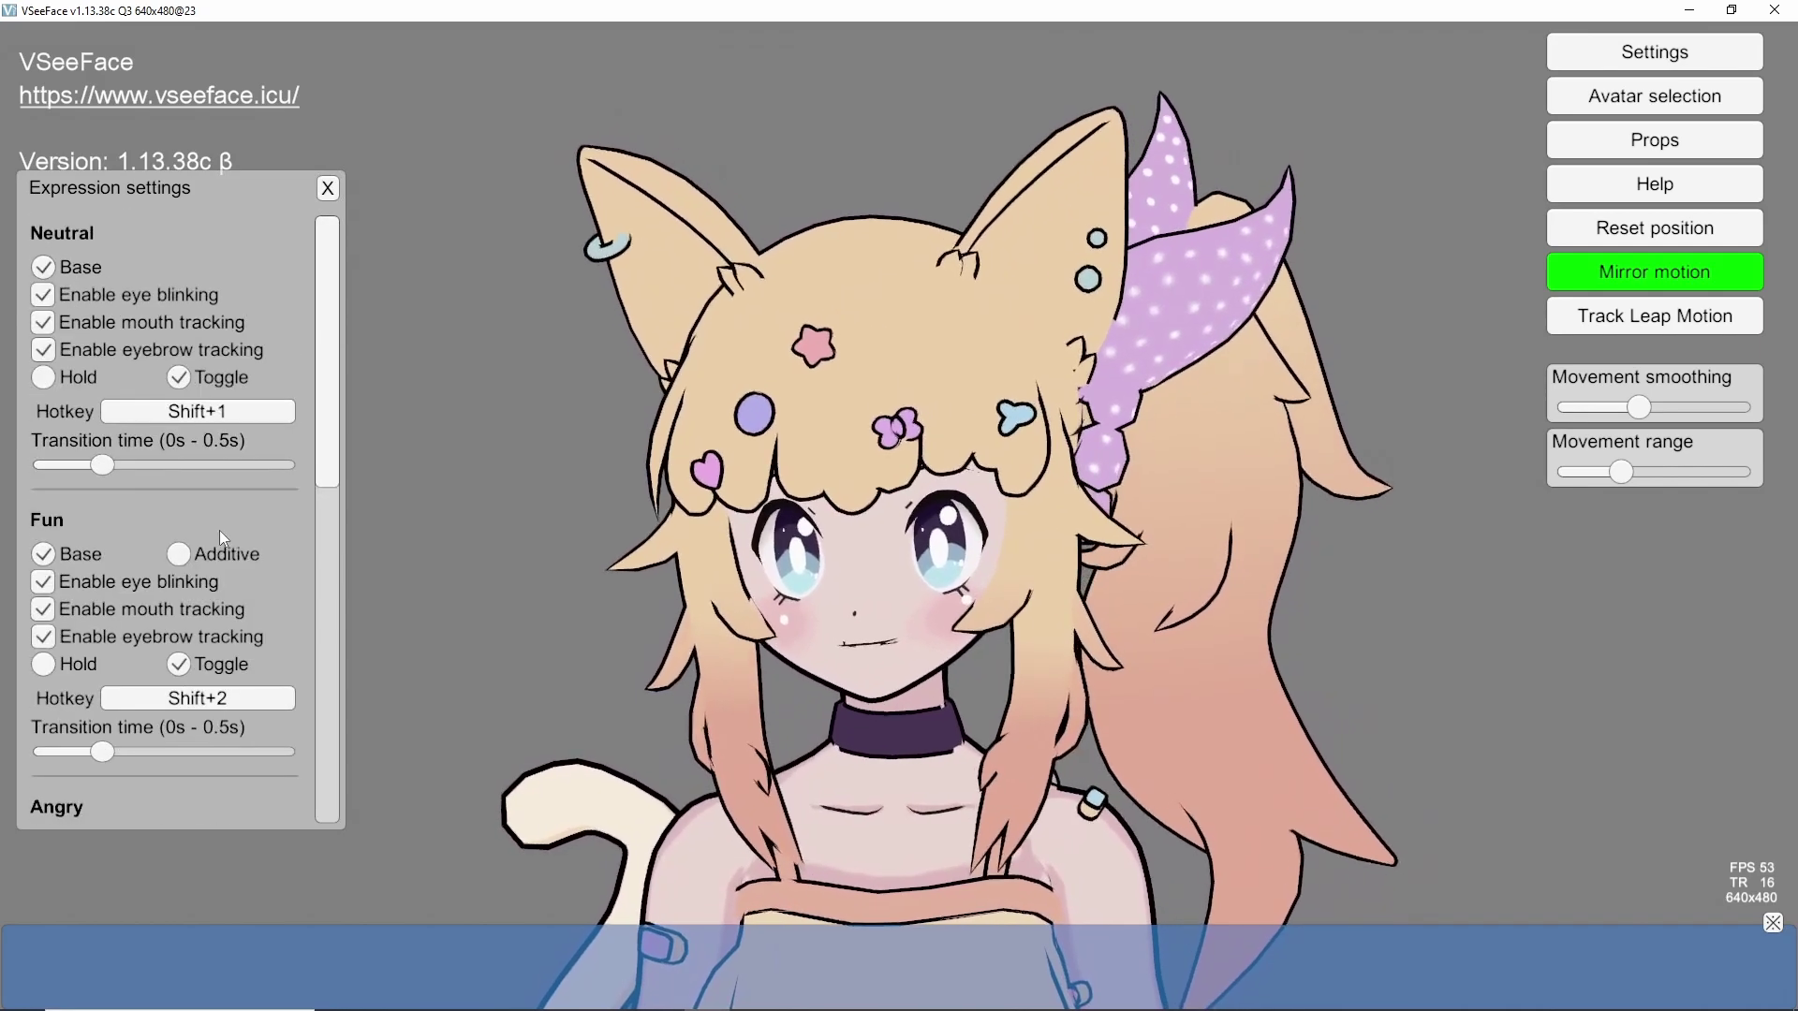
{"action": "scroll", "coordinate": [219, 530], "scroll_direction": "down", "scroll_amount": 2}
{"action": "scroll", "coordinate": [219, 530], "scroll_direction": "up", "scroll_amount": 2}
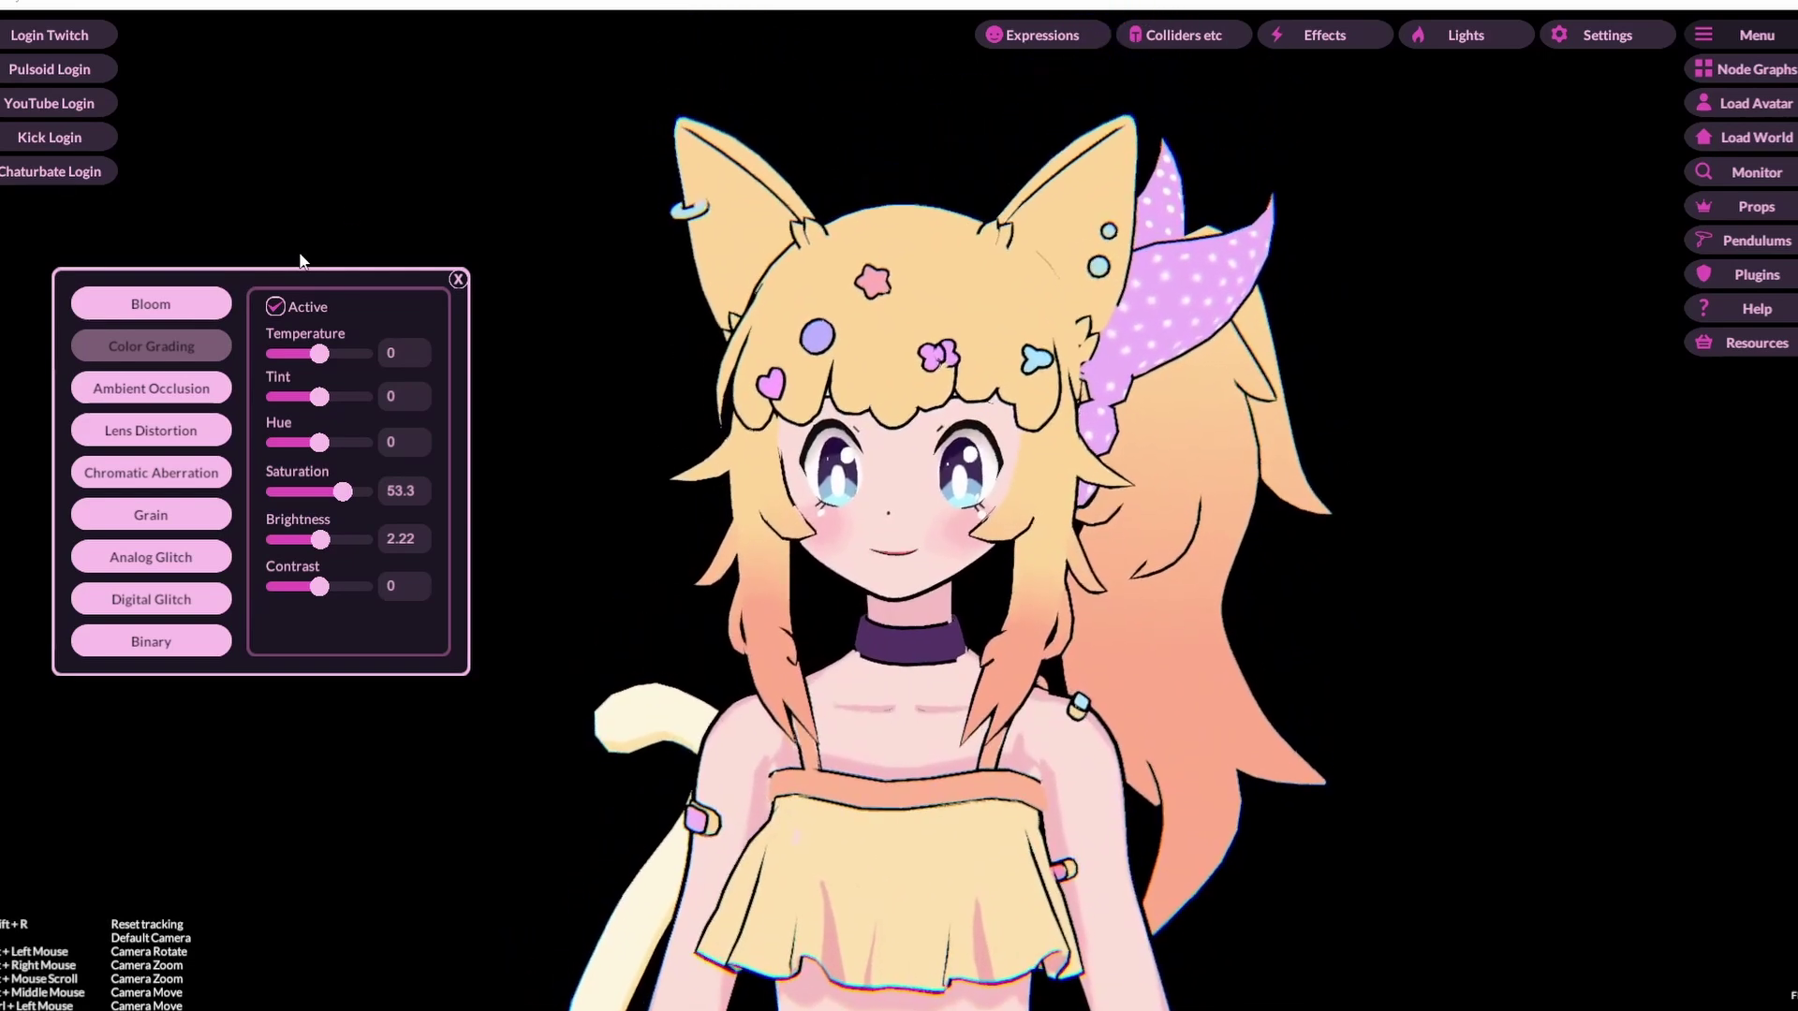
Review the Laugh, Smile and Sad expressions, then show the Digital Glitch effect's settings.
{"action": "left_click", "coordinate": [1054, 31]}
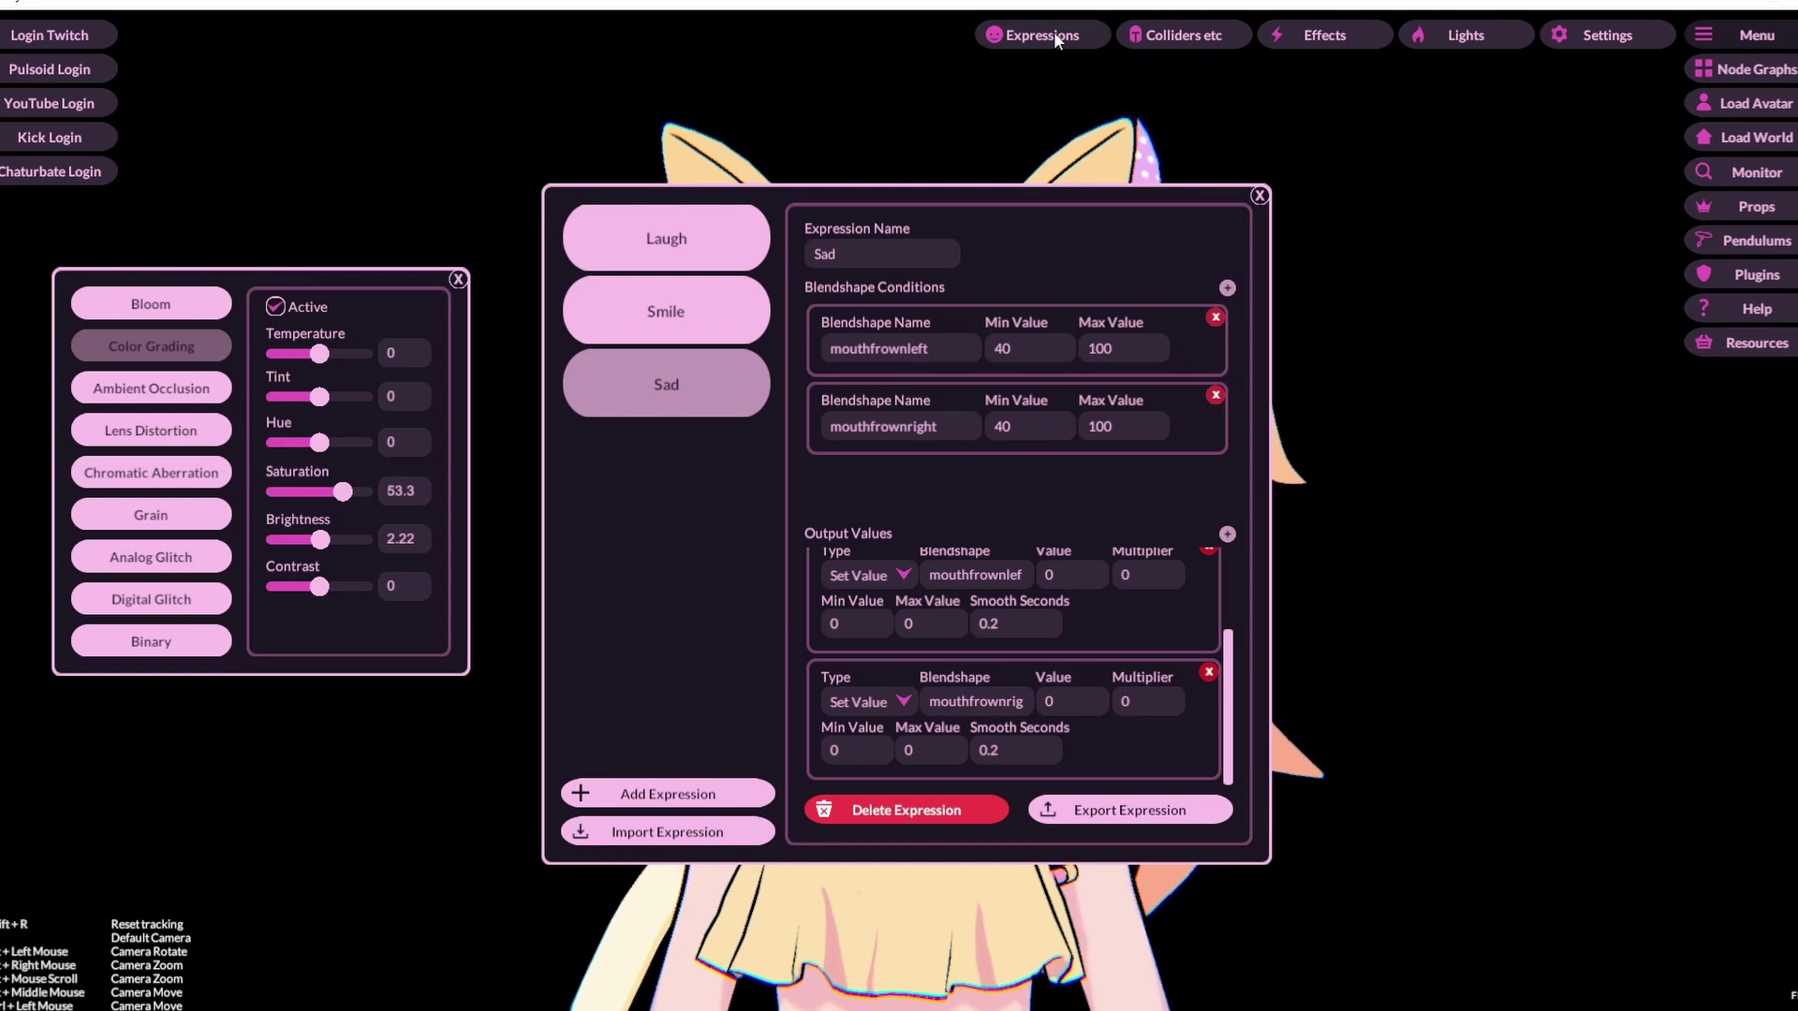
{"action": "left_click", "coordinate": [1260, 196]}
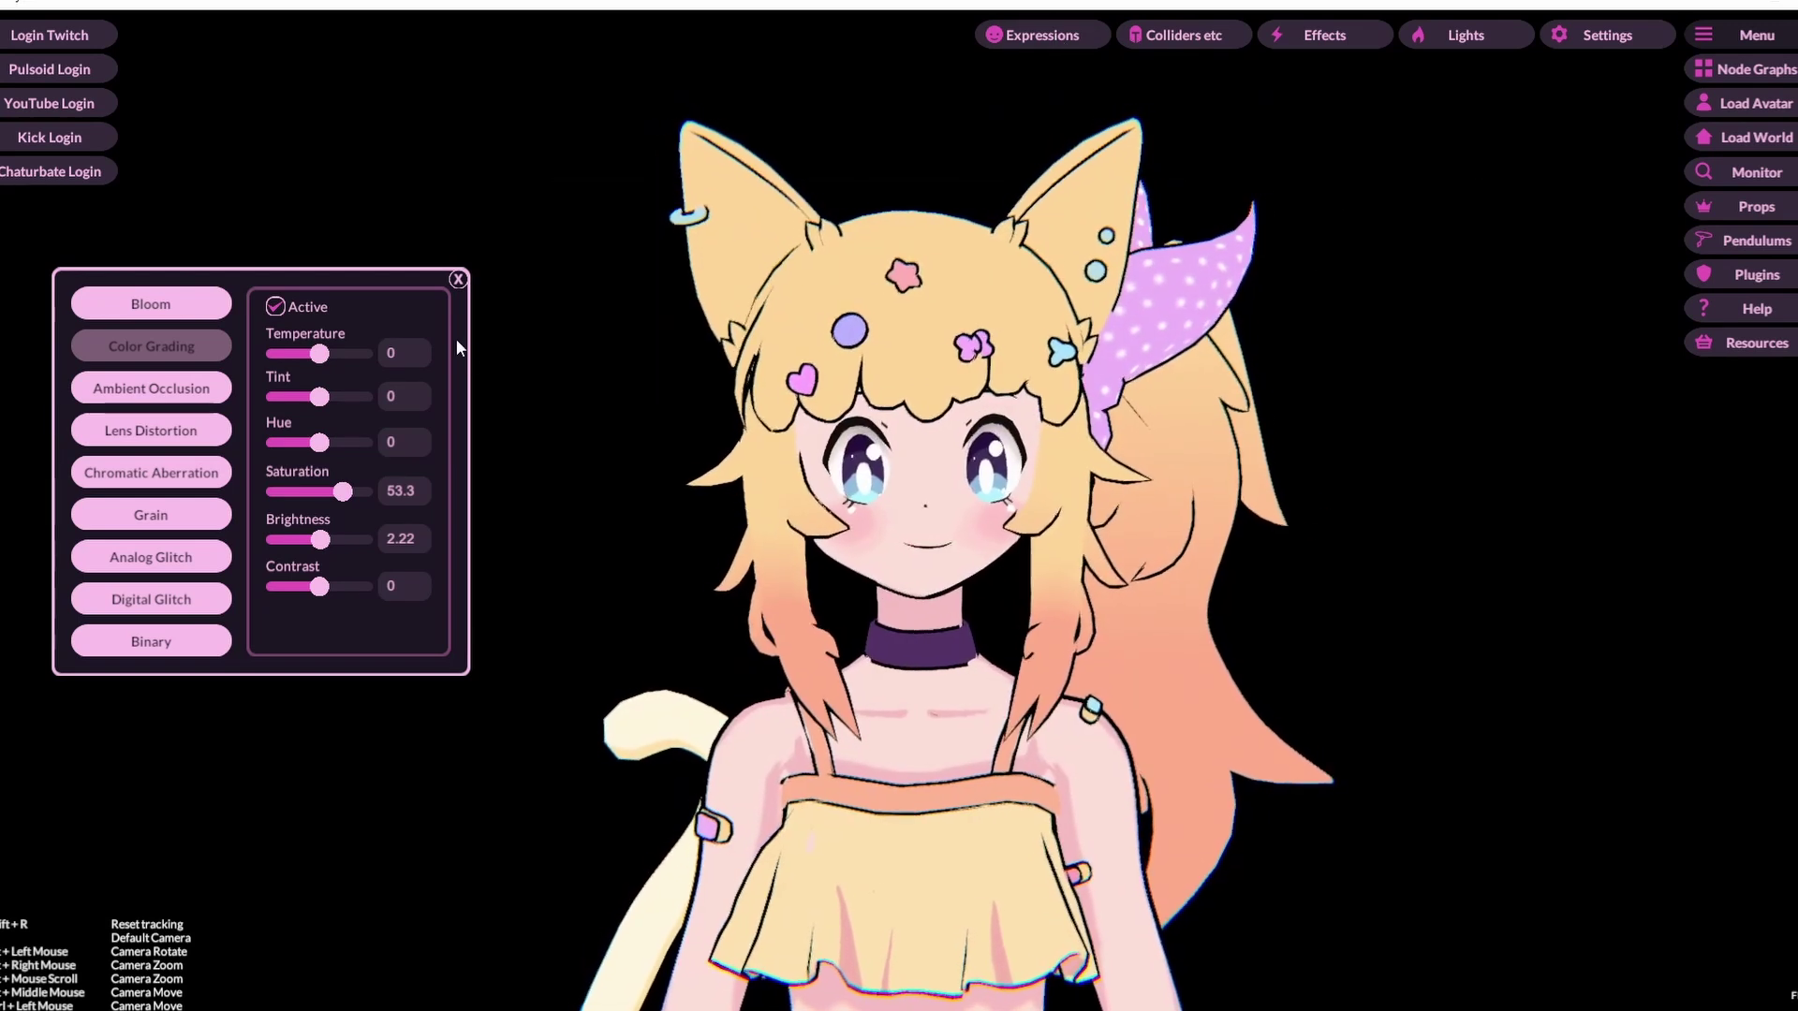
{"action": "left_click", "coordinate": [210, 596]}
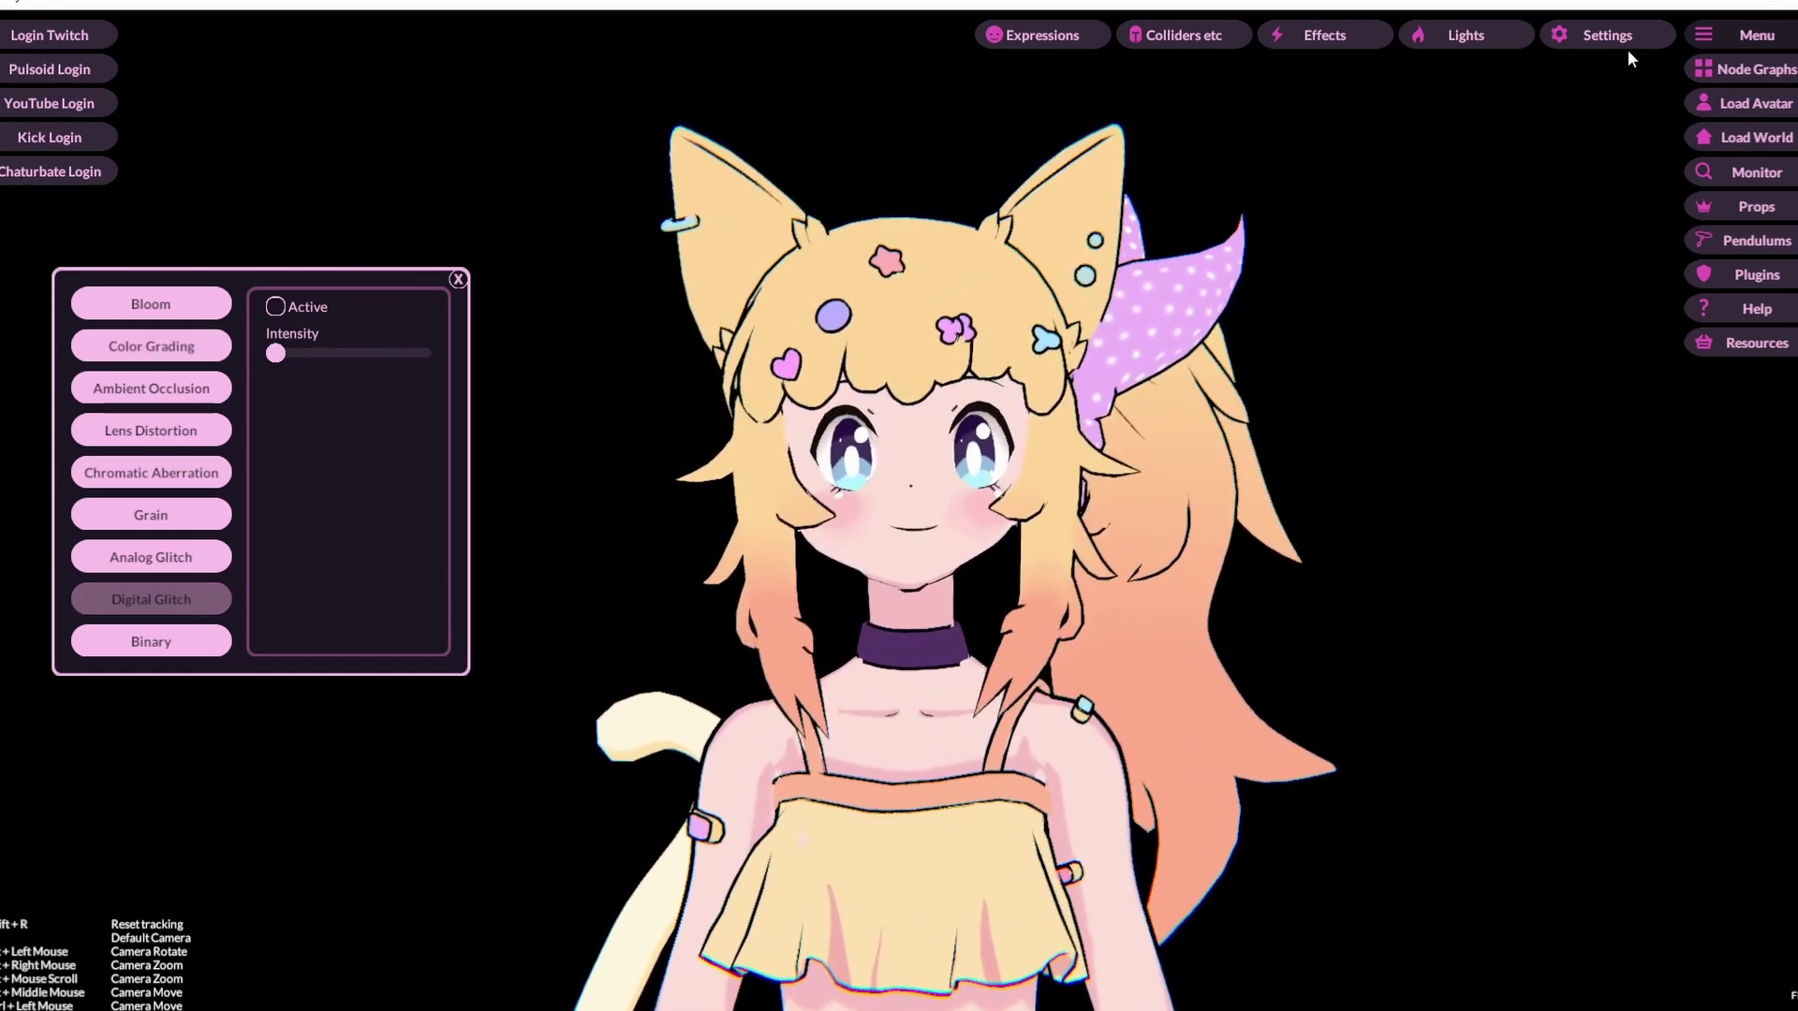
Open VNyan's settings and browse the Tracking Layers, Tracking Effects and Graphics pages.
{"action": "left_click", "coordinate": [1624, 42]}
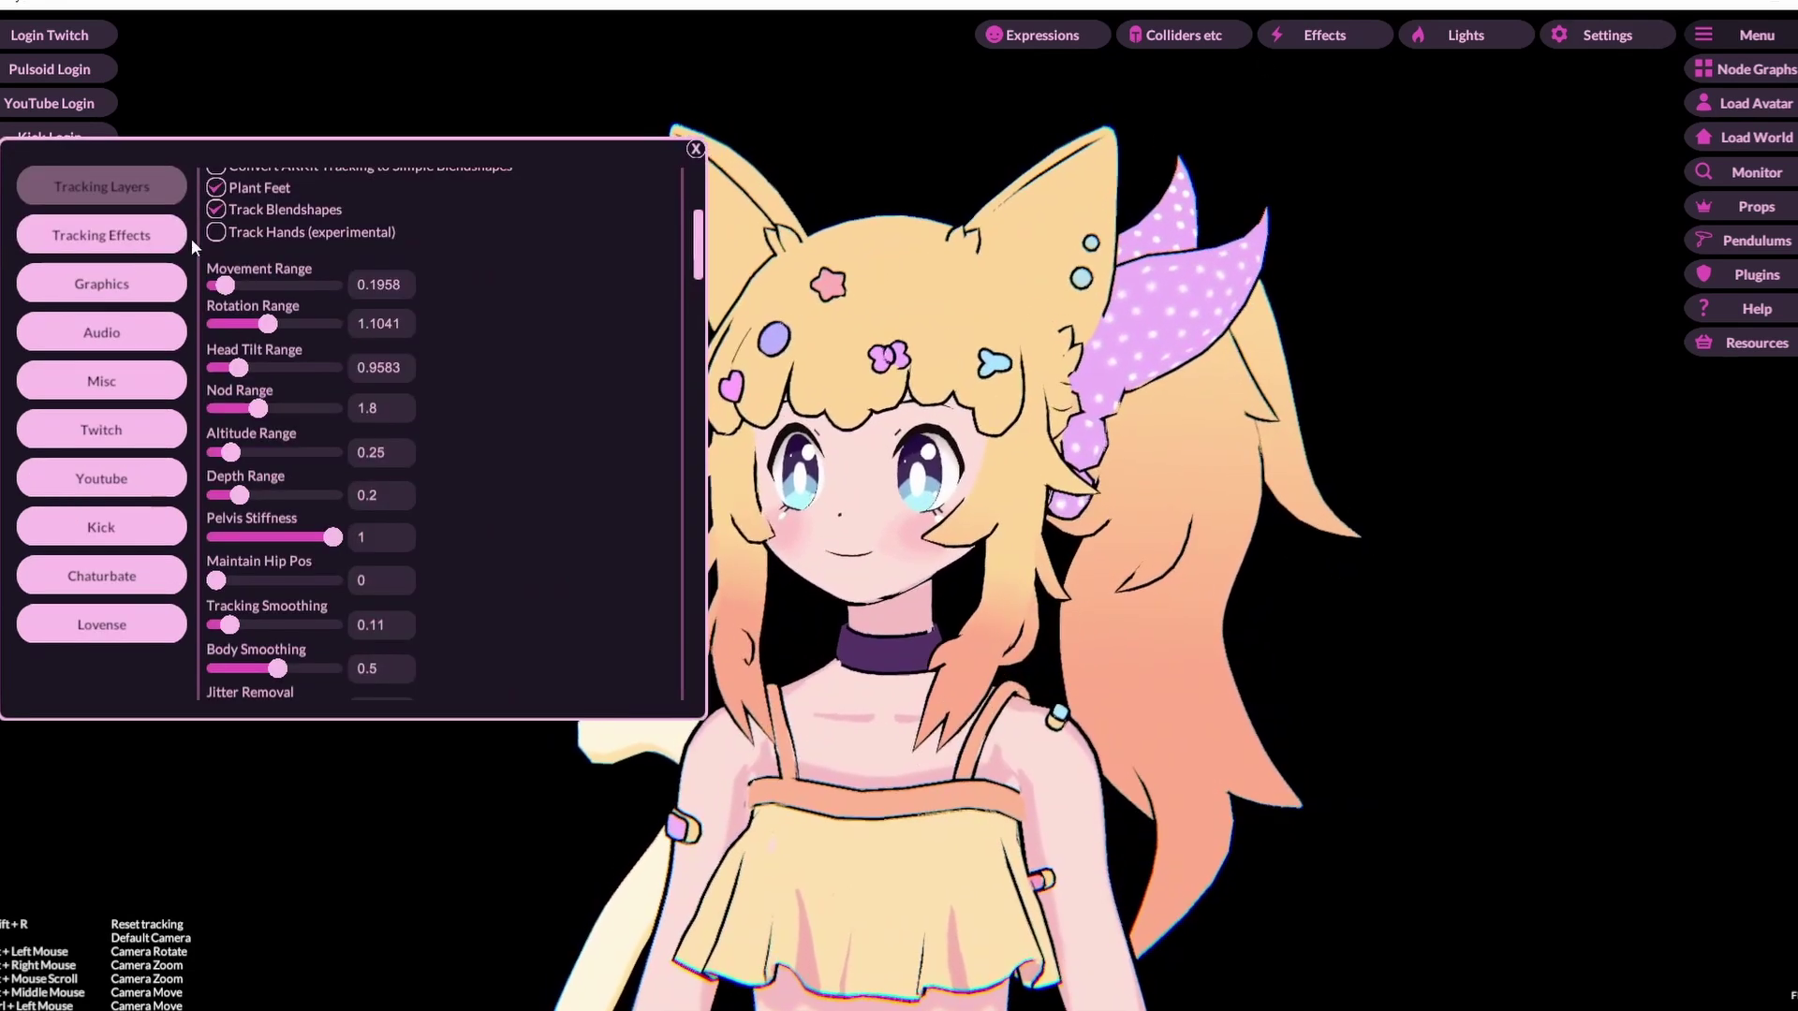
{"action": "scroll", "coordinate": [282, 264], "scroll_direction": "up", "scroll_amount": 1}
{"action": "scroll", "coordinate": [283, 264], "scroll_direction": "up", "scroll_amount": 2}
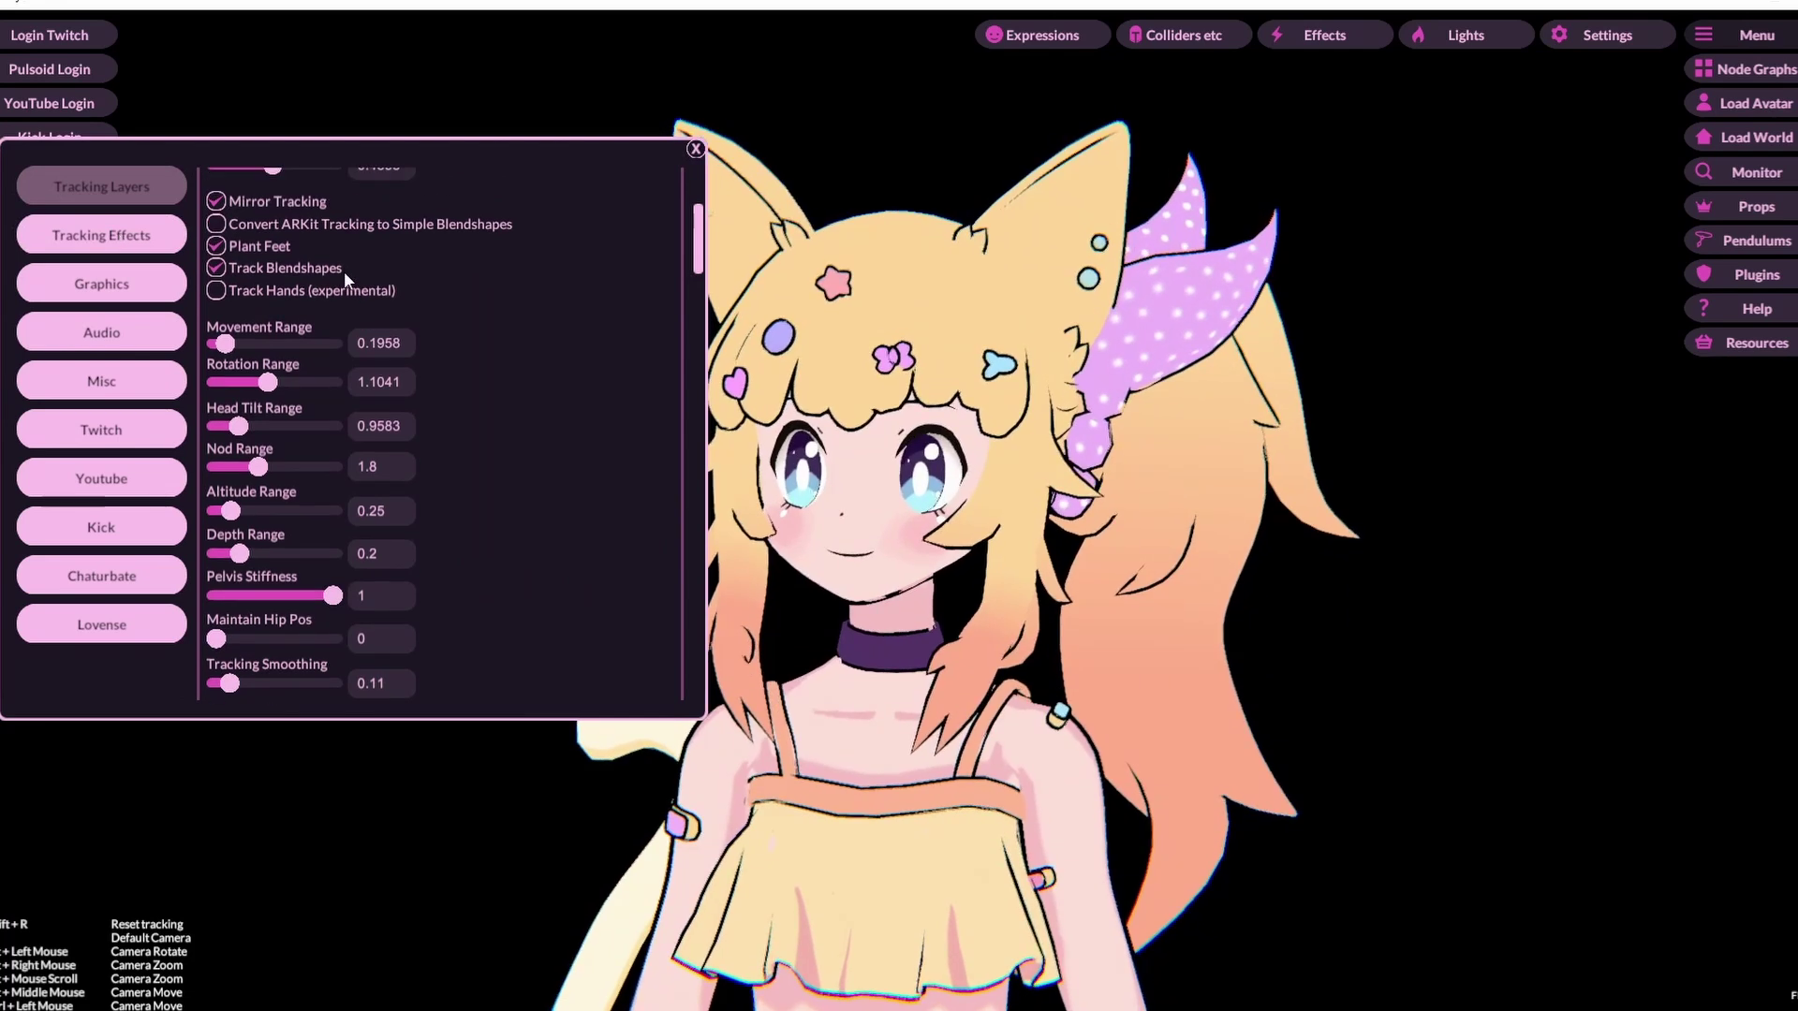
{"action": "left_click", "coordinate": [103, 236]}
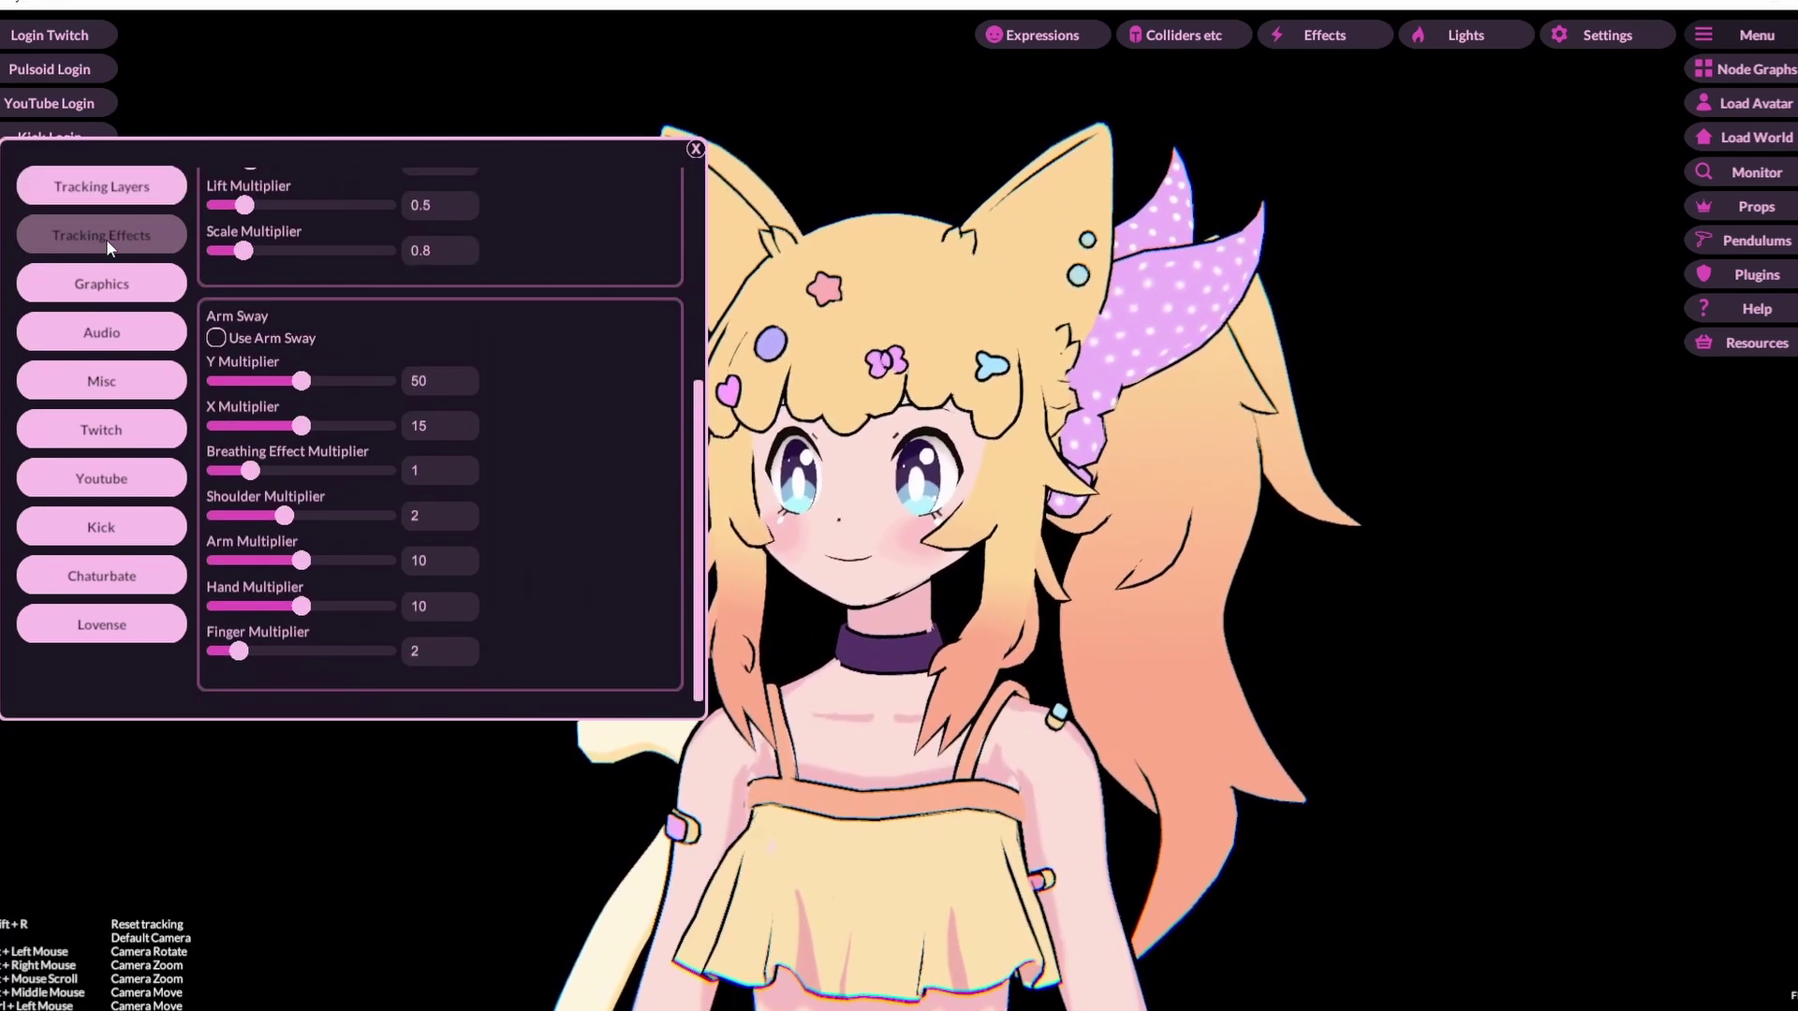
{"action": "scroll", "coordinate": [365, 328], "scroll_direction": "up", "scroll_amount": 1}
{"action": "scroll", "coordinate": [365, 336], "scroll_direction": "up", "scroll_amount": 1}
{"action": "left_click", "coordinate": [101, 284]}
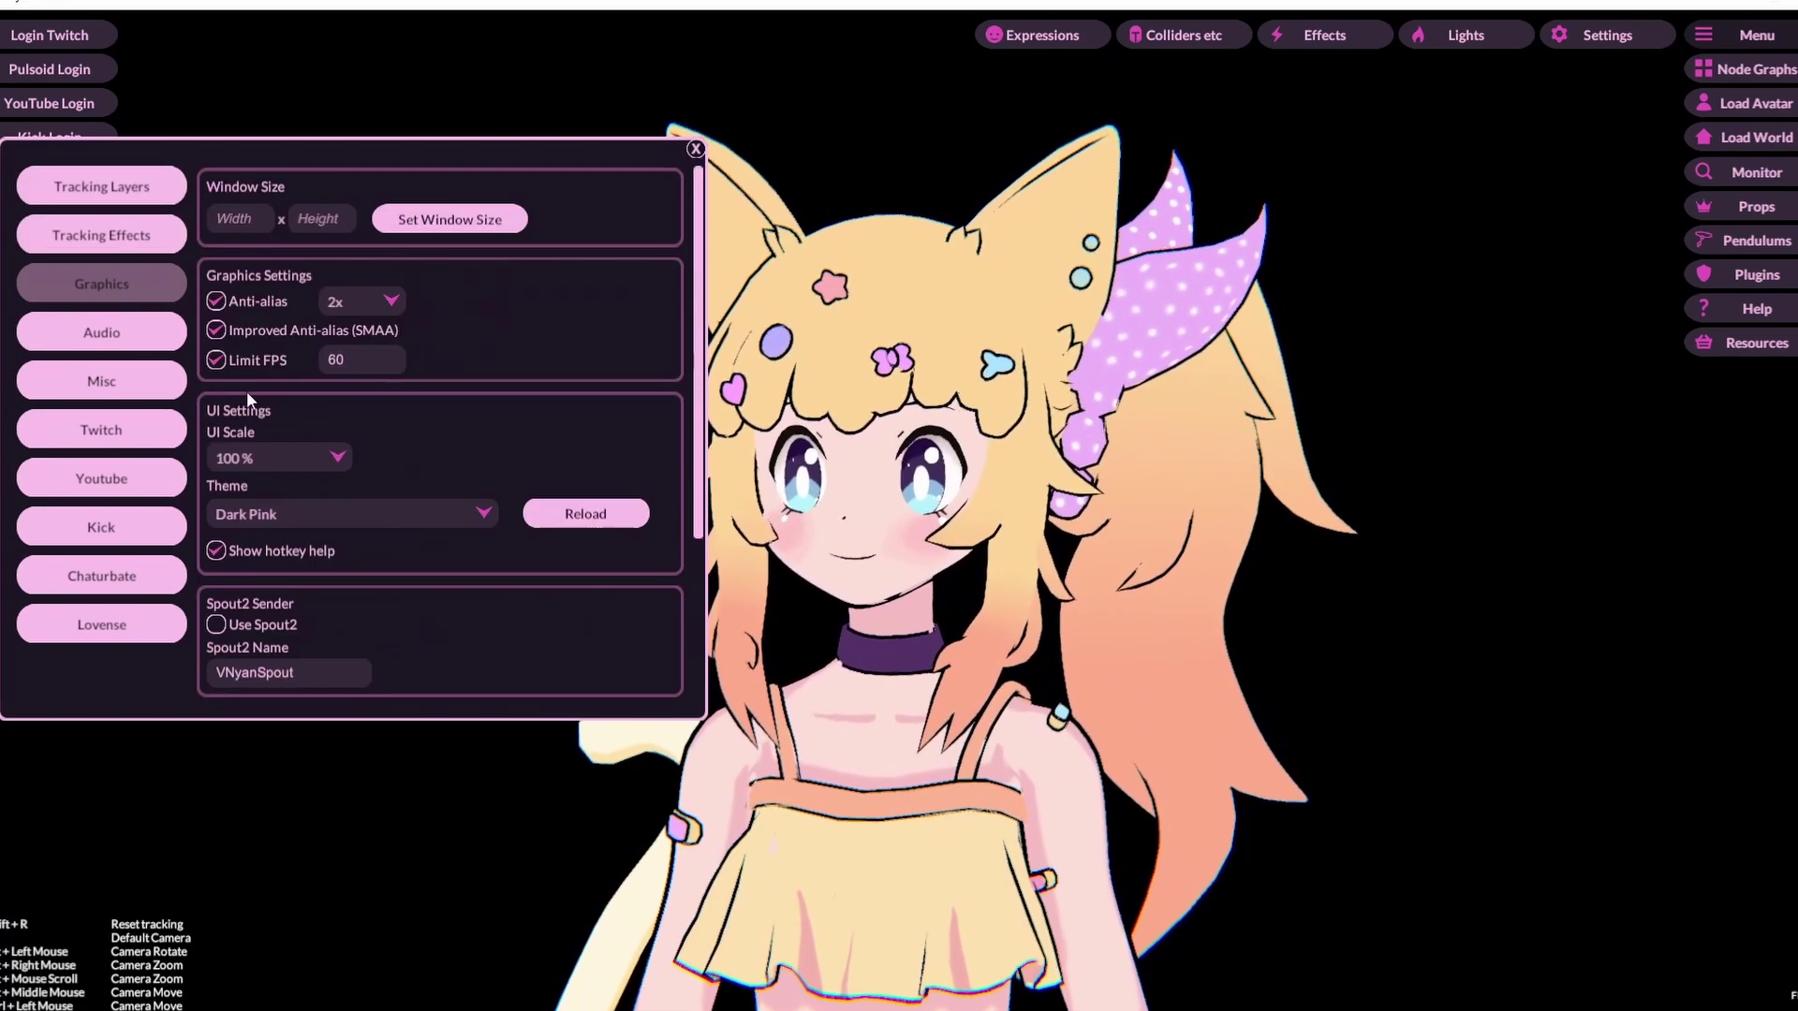
Return to Tracking Layers and review smoothing values (Tracking Smoothing 0.11, Body Smoothing 0.5).
{"action": "left_click", "coordinate": [132, 245]}
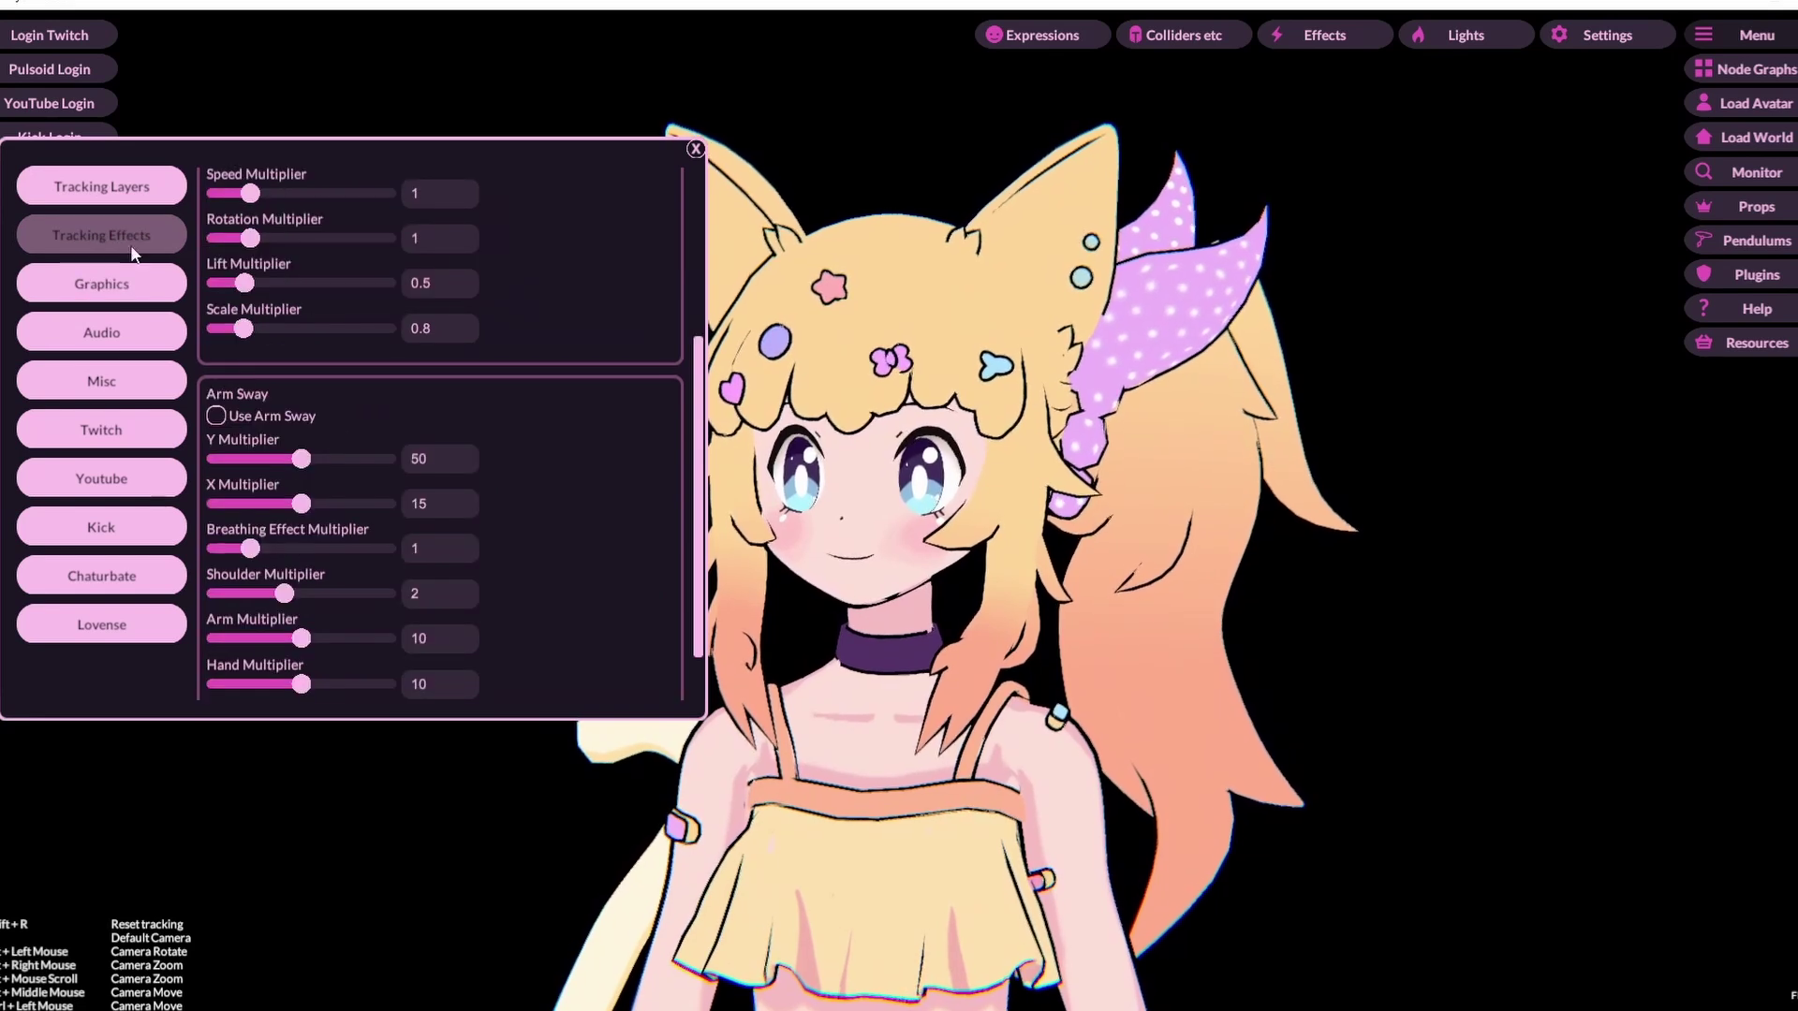
{"action": "scroll", "coordinate": [277, 312], "scroll_direction": "down", "scroll_amount": 2}
{"action": "scroll", "coordinate": [250, 291], "scroll_direction": "up", "scroll_amount": 3}
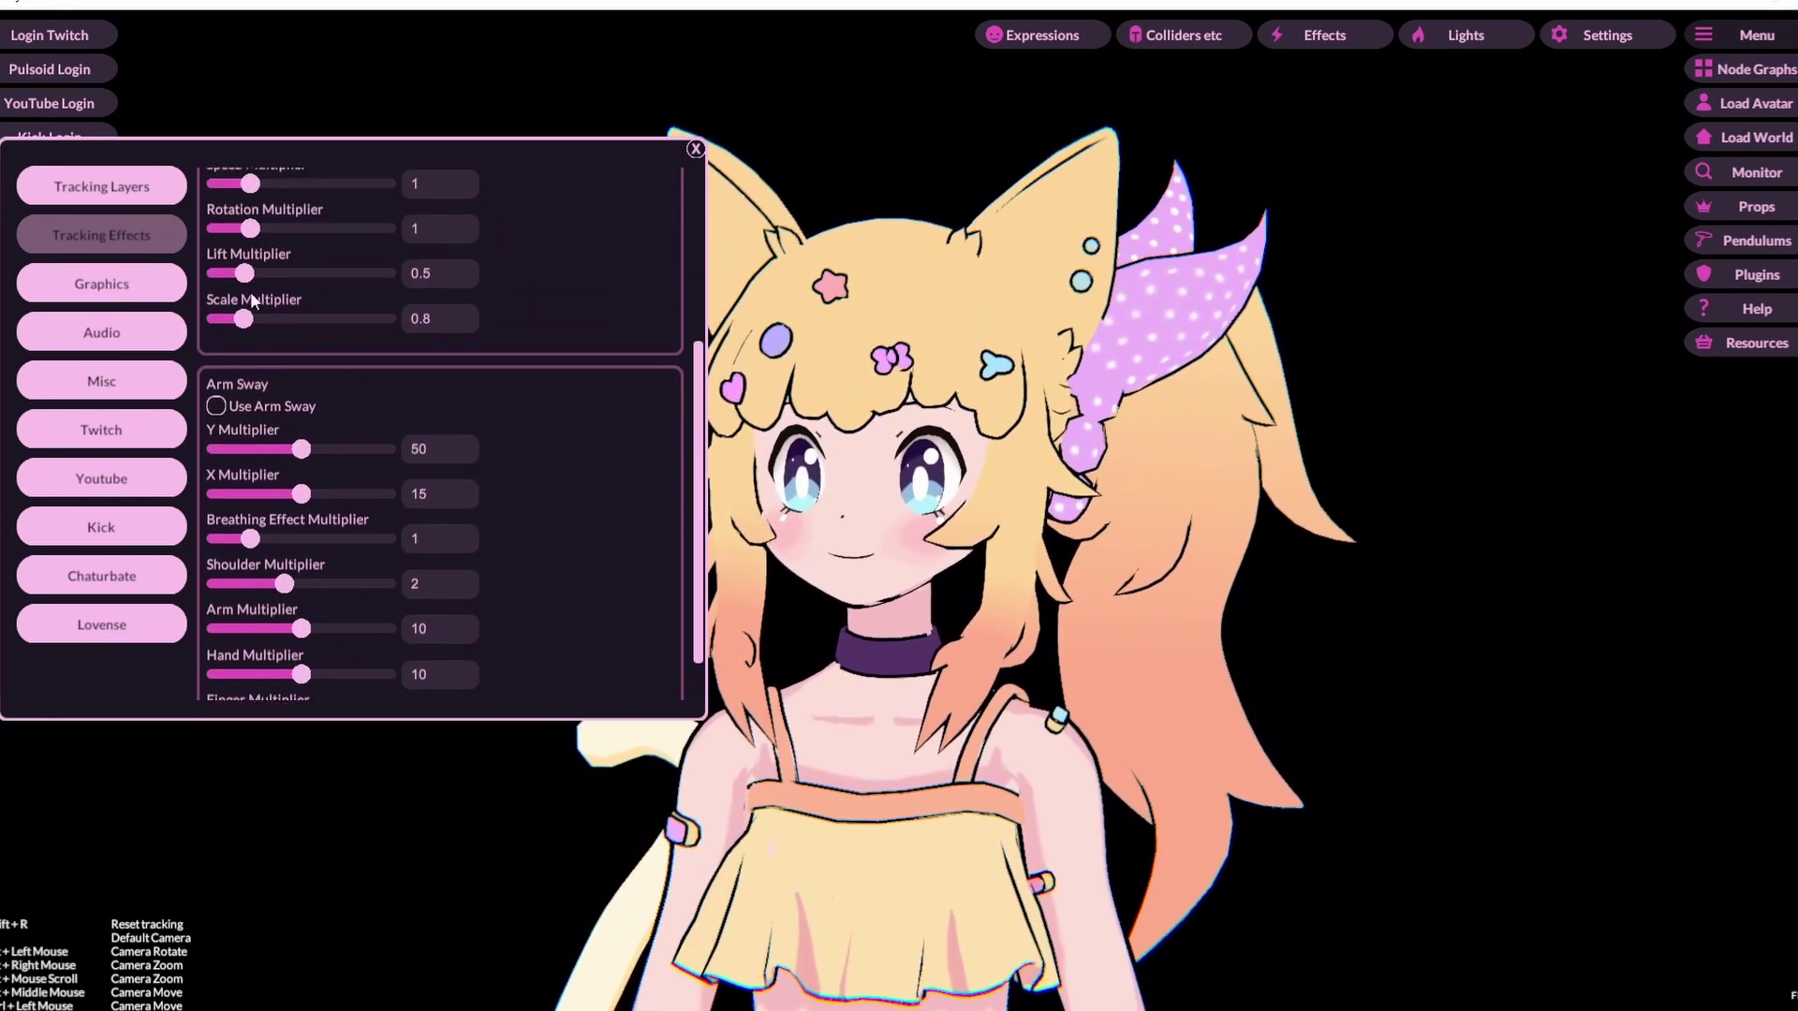
{"action": "left_click", "coordinate": [132, 192]}
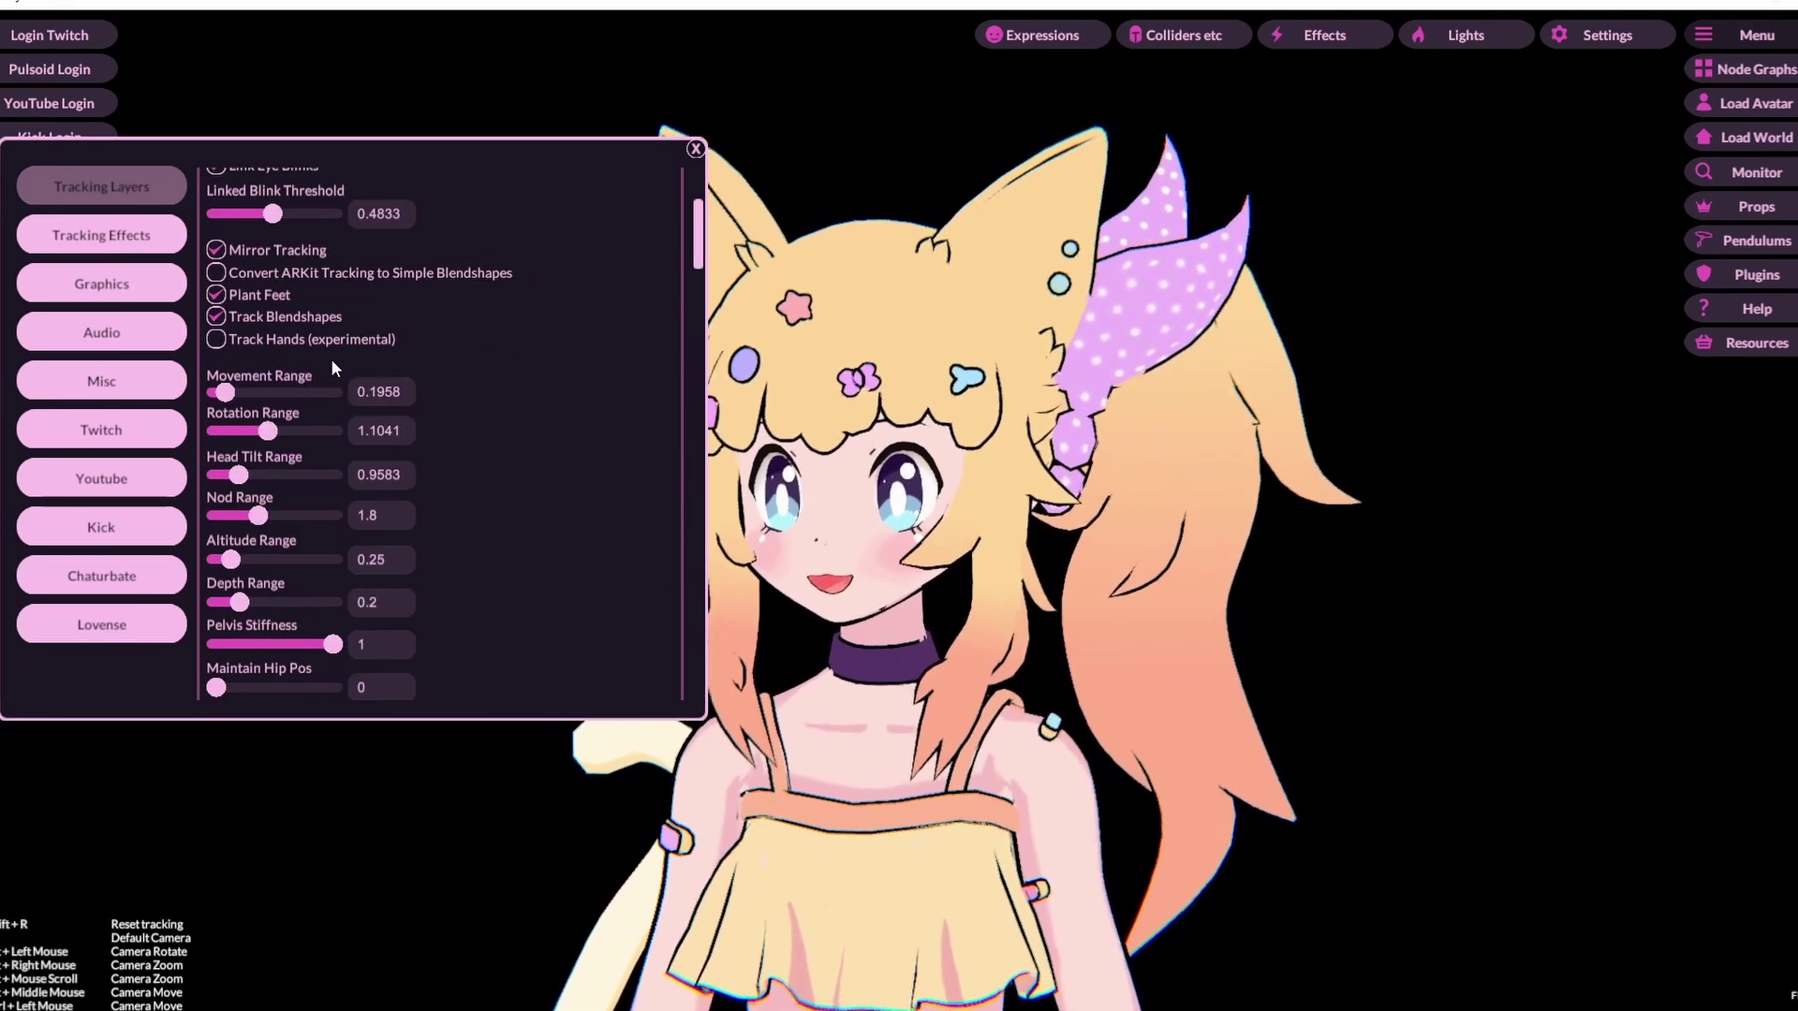
{"action": "scroll", "coordinate": [329, 365], "scroll_direction": "down", "scroll_amount": 3}
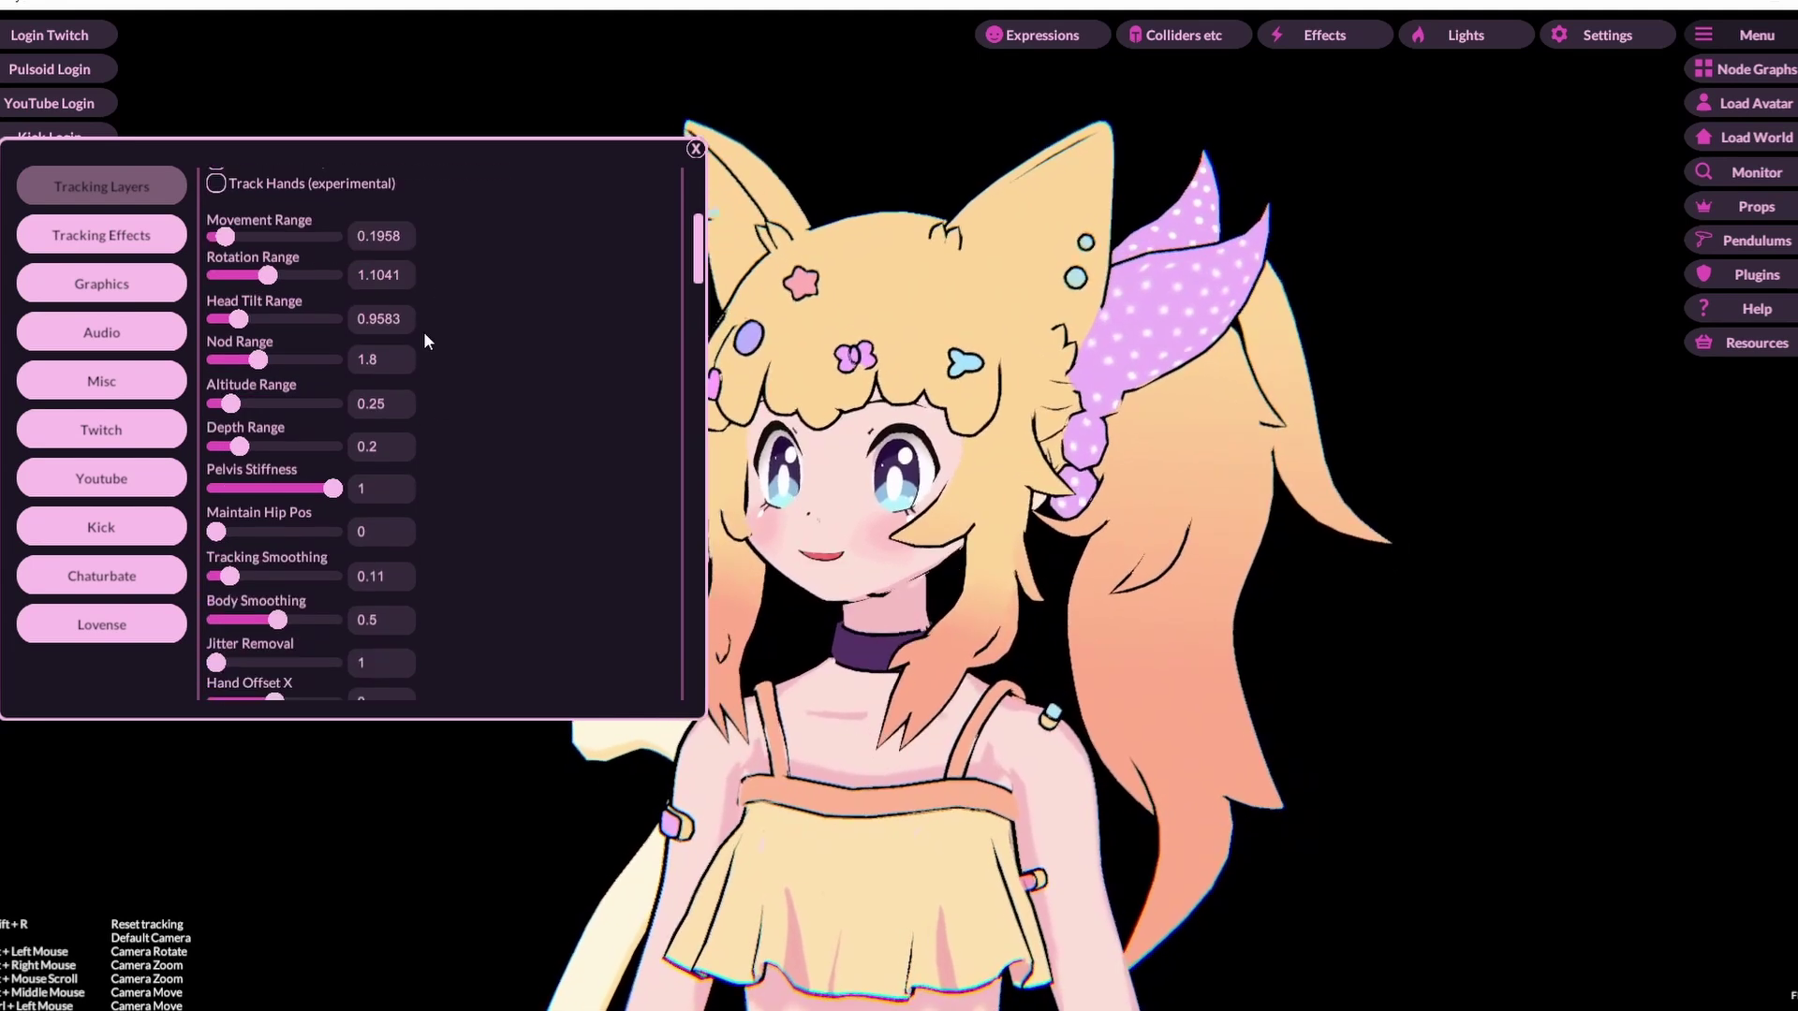
{"action": "scroll", "coordinate": [430, 354], "scroll_direction": "down", "scroll_amount": 2}
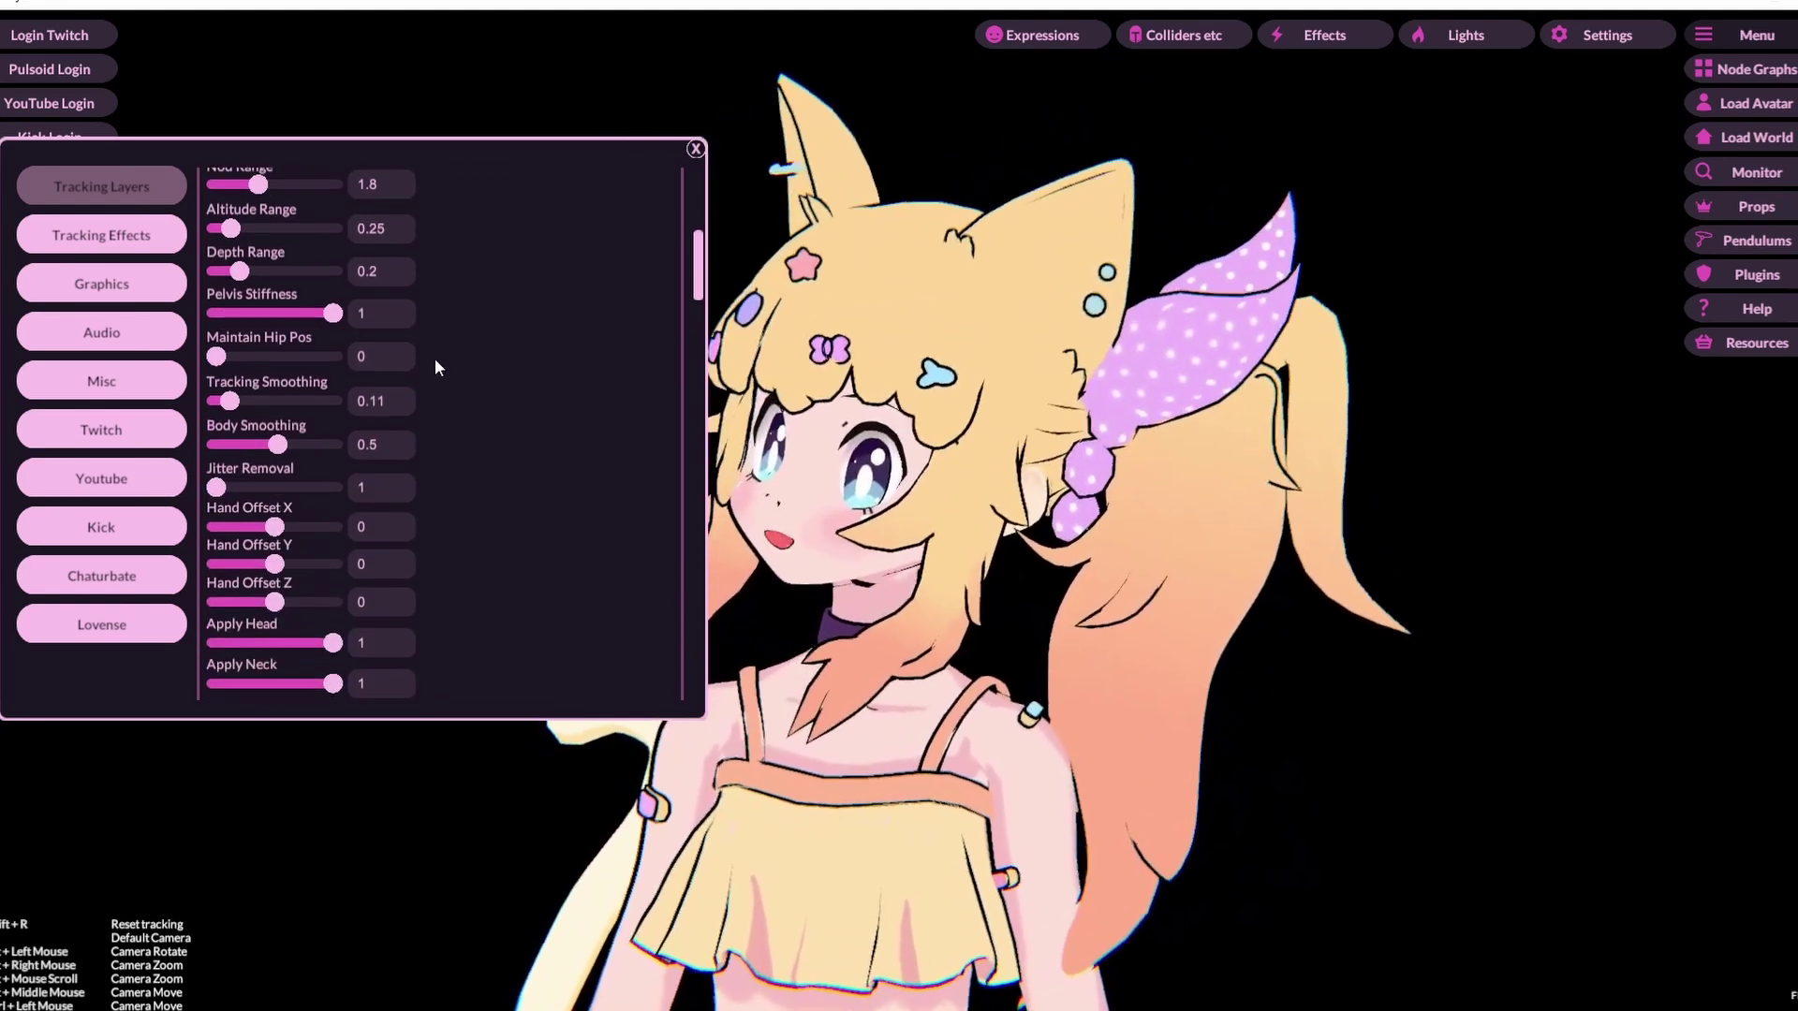